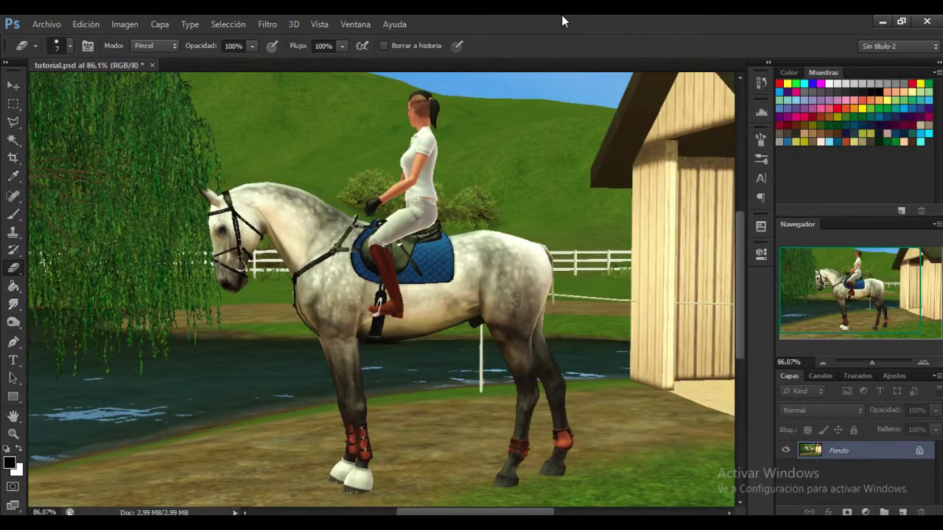
# Duplicate the background layer Fondo and hide the original.
pyautogui.hotkey('ctrl', 'j')
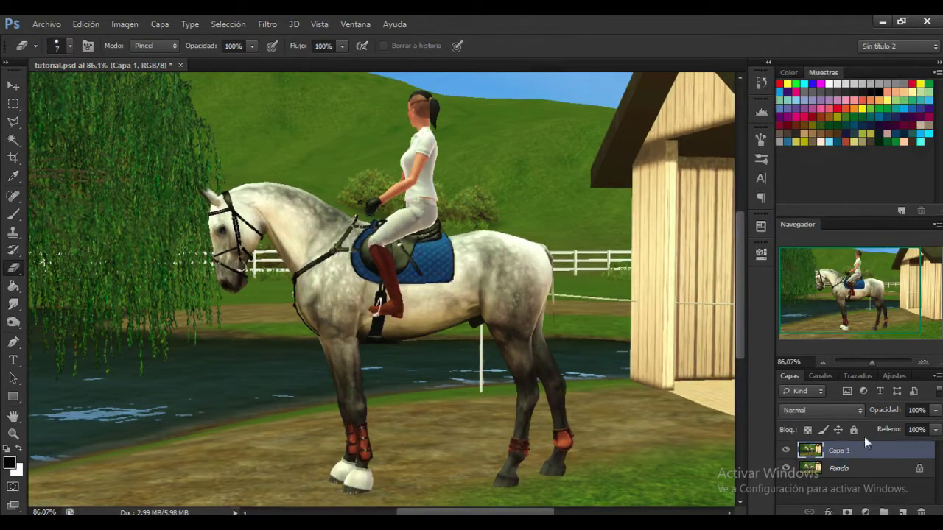
pyautogui.click(786, 470)
# Start a Polygonal Lasso outline around the horse's head, chest and upper front leg.
pyautogui.click(882, 362)
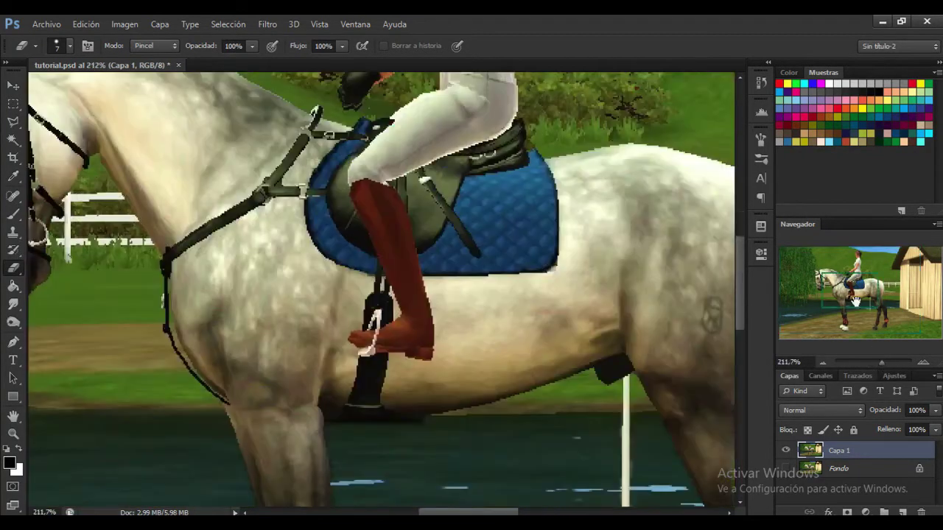
pyautogui.moveTo(817, 270); pyautogui.dragTo(824, 276)
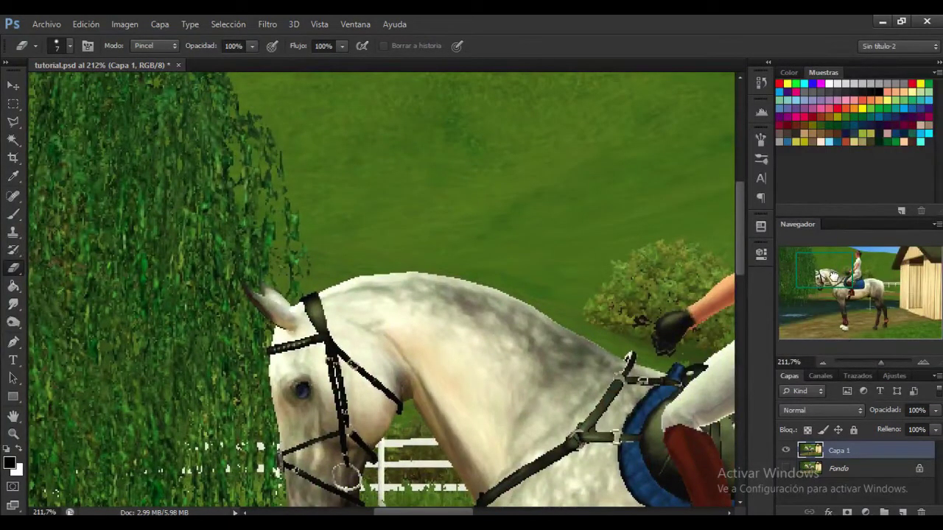
pyautogui.moveTo(833, 275); pyautogui.dragTo(839, 287)
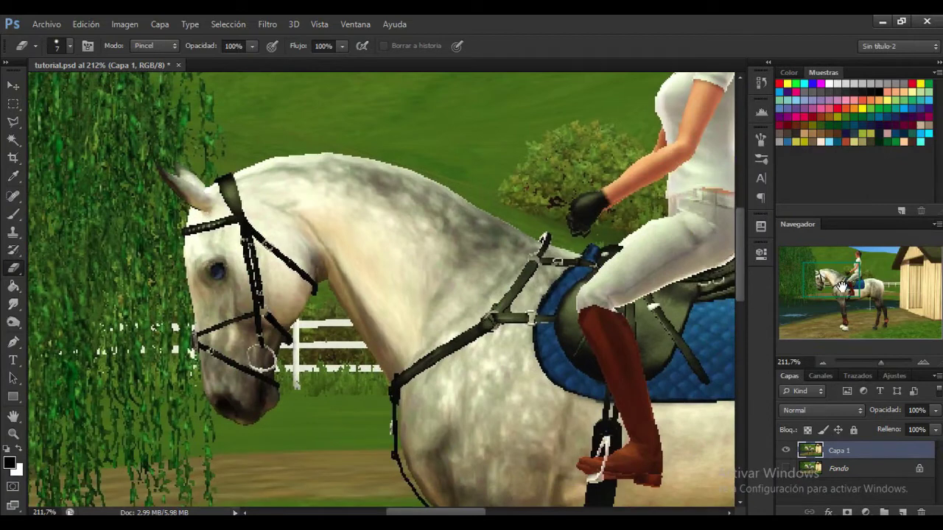
pyautogui.click(14, 123)
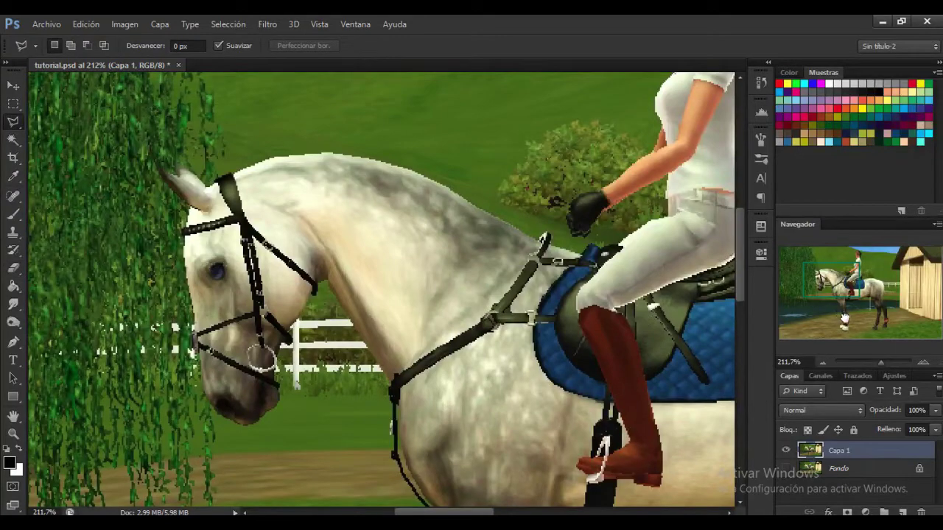
pyautogui.moveTo(845, 318); pyautogui.dragTo(817, 288)
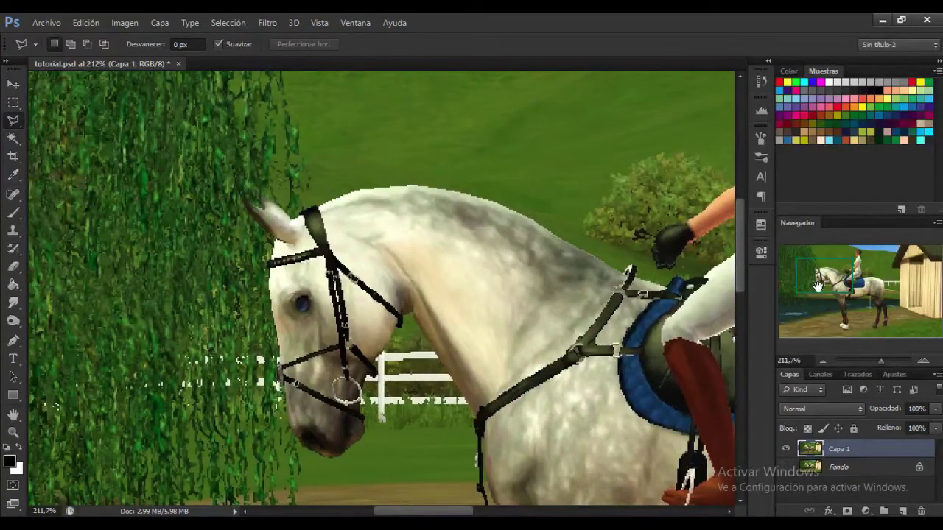
pyautogui.click(274, 295)
pyautogui.click(281, 376)
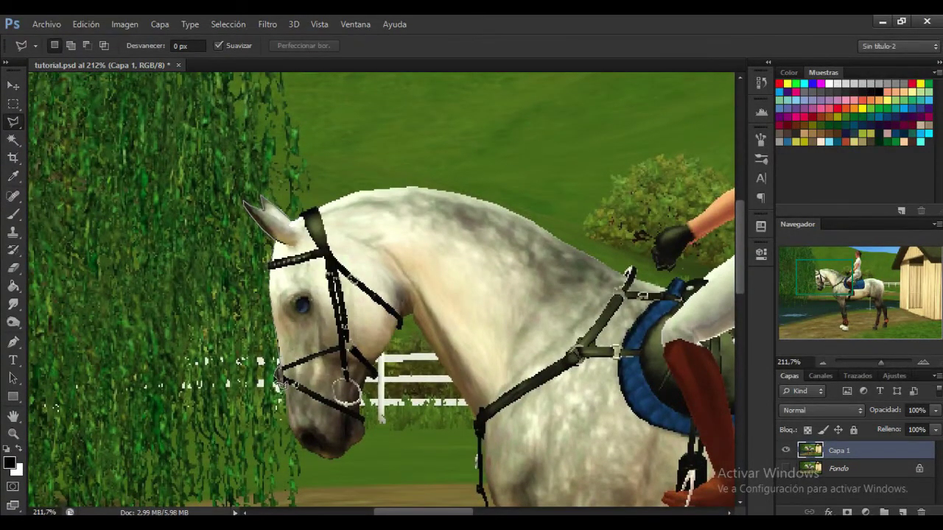
pyautogui.click(332, 457)
pyautogui.click(364, 434)
pyautogui.click(397, 337)
pyautogui.click(378, 391)
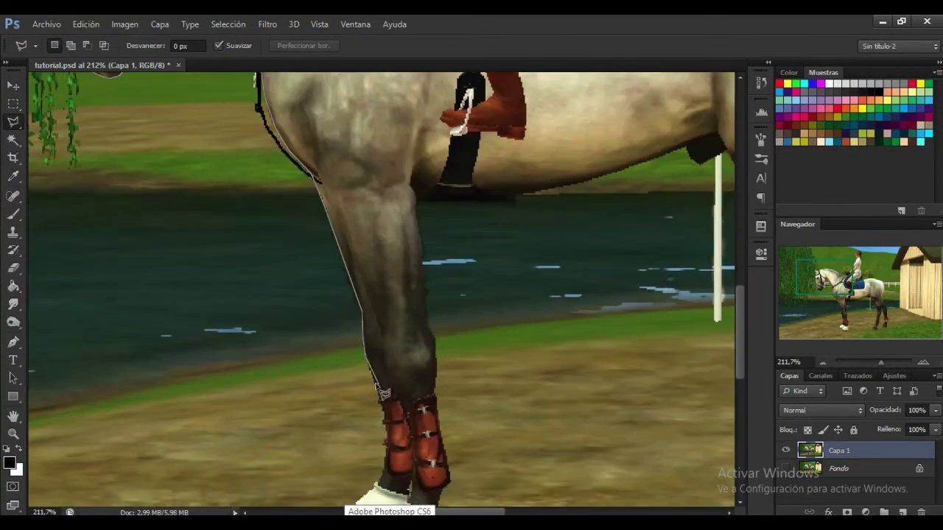
# Continue the lasso outline around the front hooves, belly and hind legs and close the selection.
pyautogui.click(342, 424)
pyautogui.click(377, 451)
pyautogui.click(447, 445)
pyautogui.click(448, 366)
pyautogui.click(543, 341)
pyautogui.click(506, 445)
pyautogui.click(567, 428)
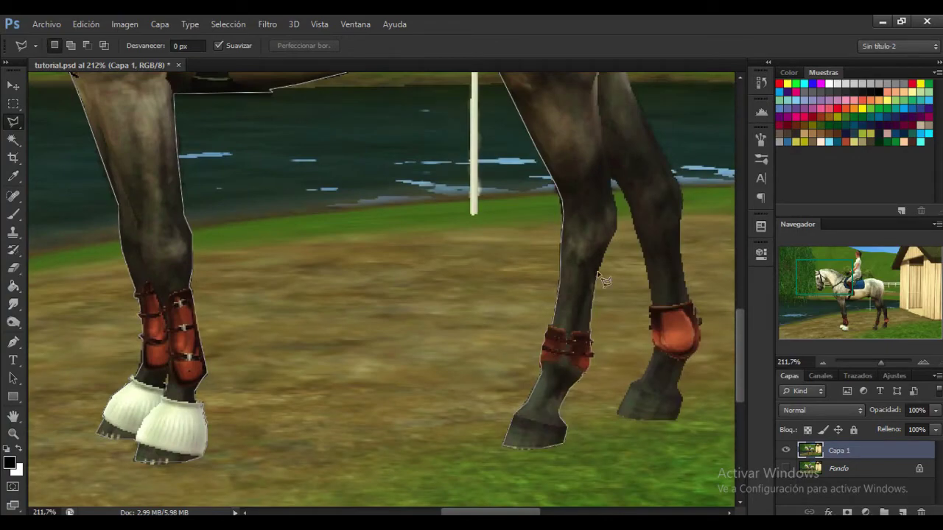
pyautogui.click(612, 178)
pyautogui.click(544, 420)
pyautogui.click(566, 349)
pyautogui.doubleClick(558, 308)
# Add the horse's hindquarters, its tail and the rider to the selection by tracing their outlines.
pyautogui.keyDown('shift'); pyautogui.click(448, 260); pyautogui.keyUp('shift')
pyautogui.click(431, 223)
pyautogui.click(295, 95)
pyautogui.click(518, 157)
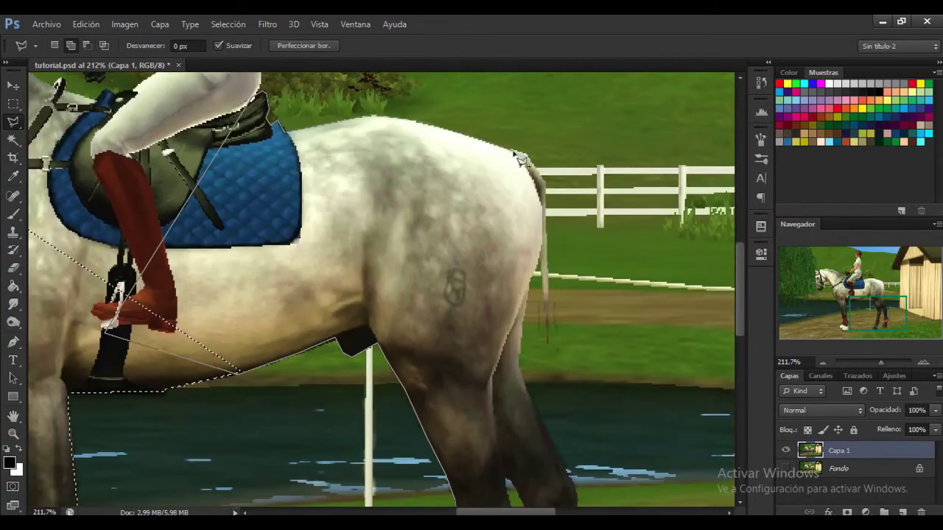
pyautogui.click(440, 316)
pyautogui.click(418, 431)
pyautogui.click(387, 328)
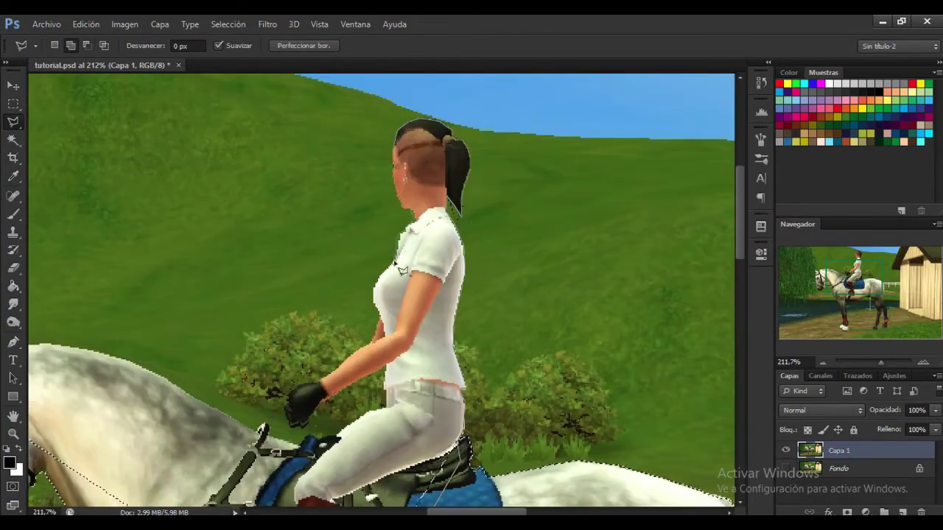
# Subtract the background gap between the rider's arm and the saddle, and add the unselected inner areas of horse and rider.
pyautogui.hotkey('ctrl', '+')
pyautogui.hotkey('ctrl', '+')
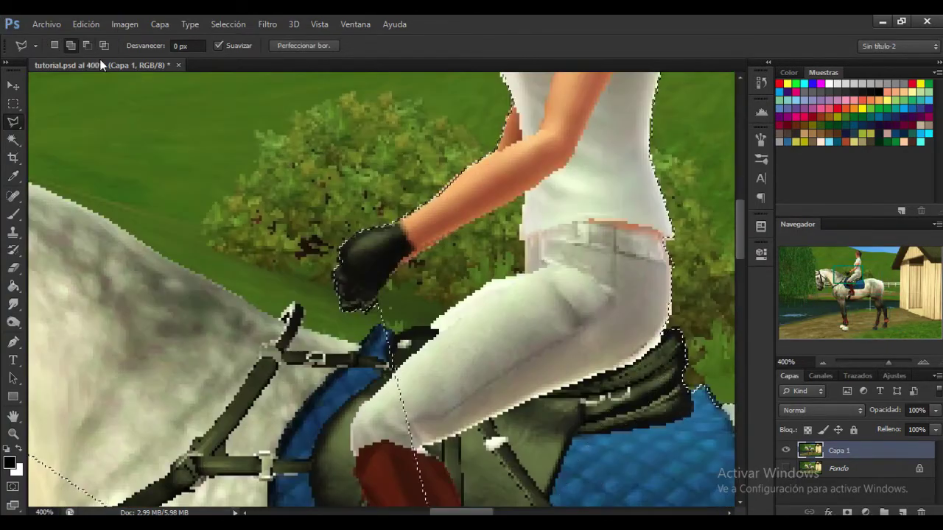
pyautogui.click(87, 45)
pyautogui.moveTo(292, 321); pyautogui.dragTo(694, 344)
pyautogui.hotkey('ctrl', '-')
pyautogui.click(71, 46)
pyautogui.moveTo(553, 299); pyautogui.dragTo(273, 305)
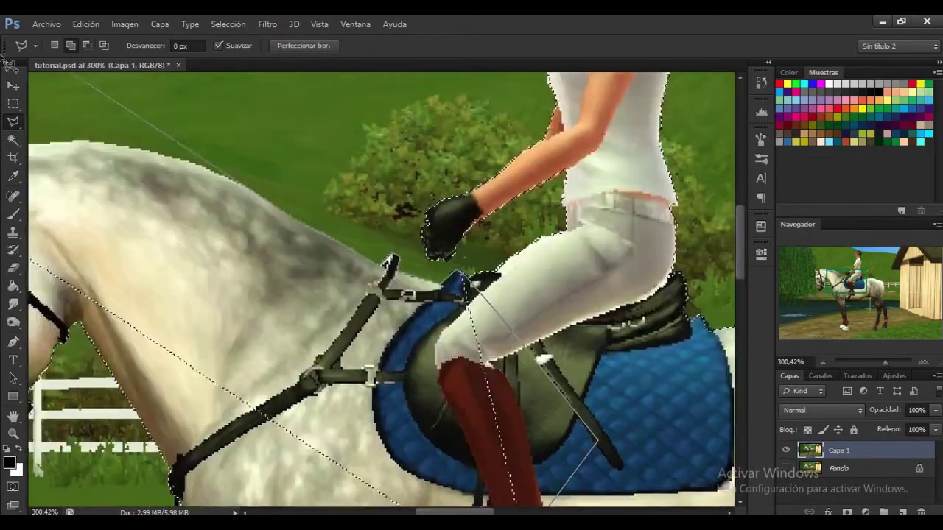
# Copy the selected horse and rider from Capa 1 to a new layer.
pyautogui.moveTo(886, 362); pyautogui.dragTo(872, 363)
pyautogui.hotkey('ctrl', '+')
pyautogui.hotkey('ctrl', '+')
pyautogui.hotkey('ctrl', '+')
pyautogui.click(834, 295)
pyautogui.hotkey('ctrl', 'j')
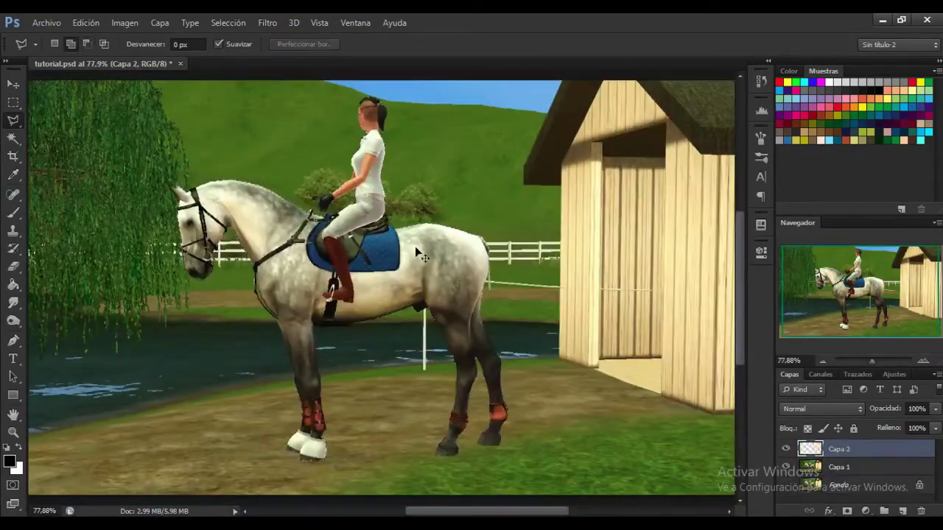
# Hide and re-show Capa 1 to inspect the horse and rider cutout on its own.
pyautogui.click(785, 469)
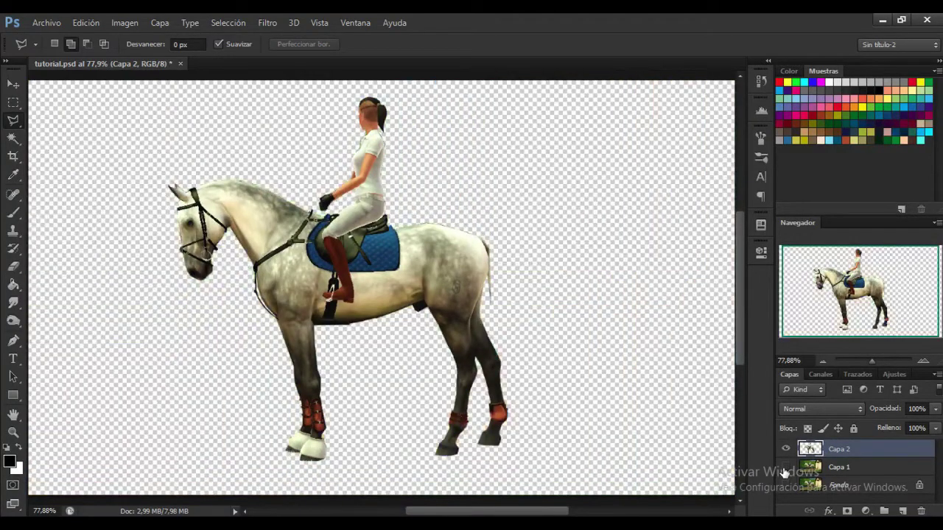
pyautogui.click(786, 468)
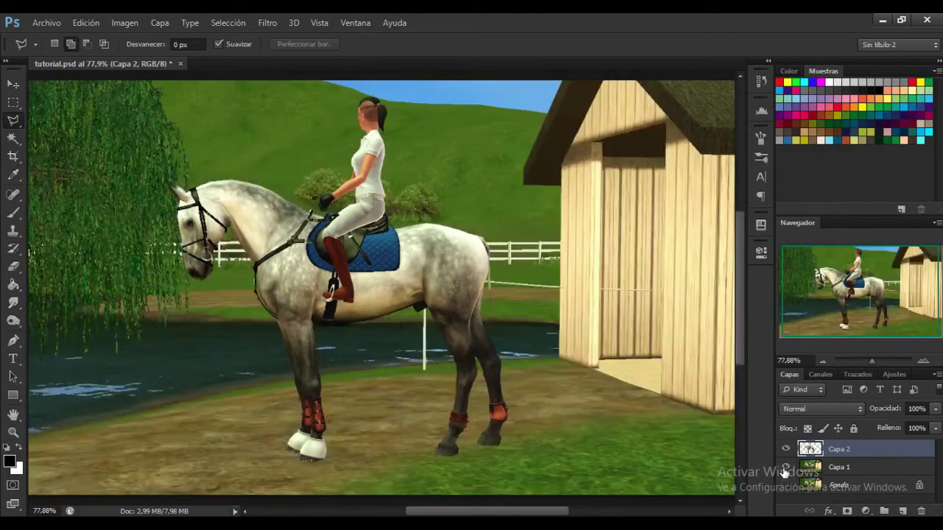
# Hide Capa 2 and load its horse and rider silhouette as a selection.
pyautogui.moveTo(840, 309); pyautogui.dragTo(832, 310)
pyautogui.moveTo(872, 361); pyautogui.dragTo(871, 361)
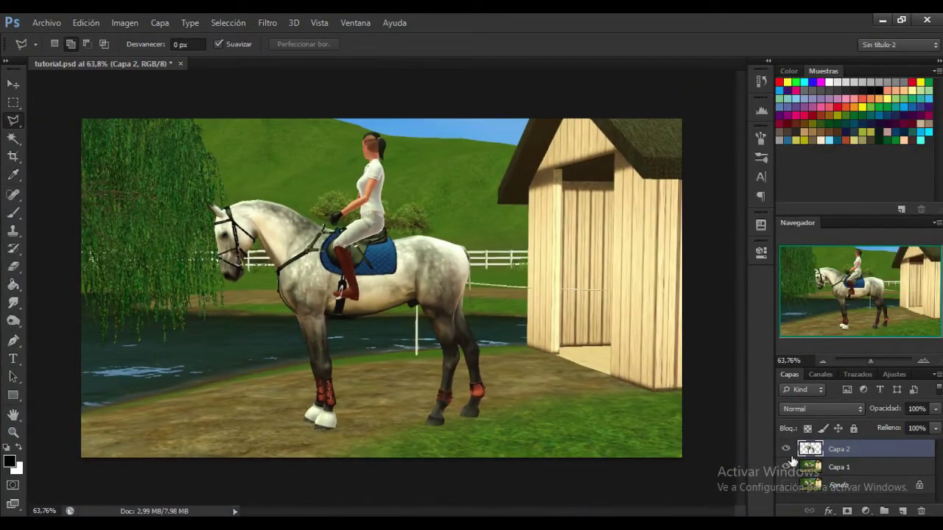
pyautogui.click(787, 449)
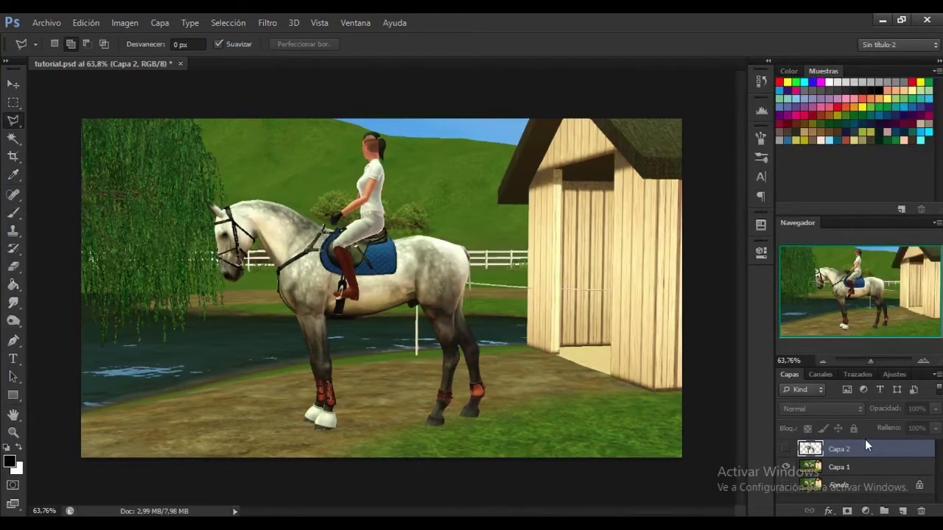
pyautogui.keyDown('ctrl'); pyautogui.click(811, 451); pyautogui.keyUp('ctrl')
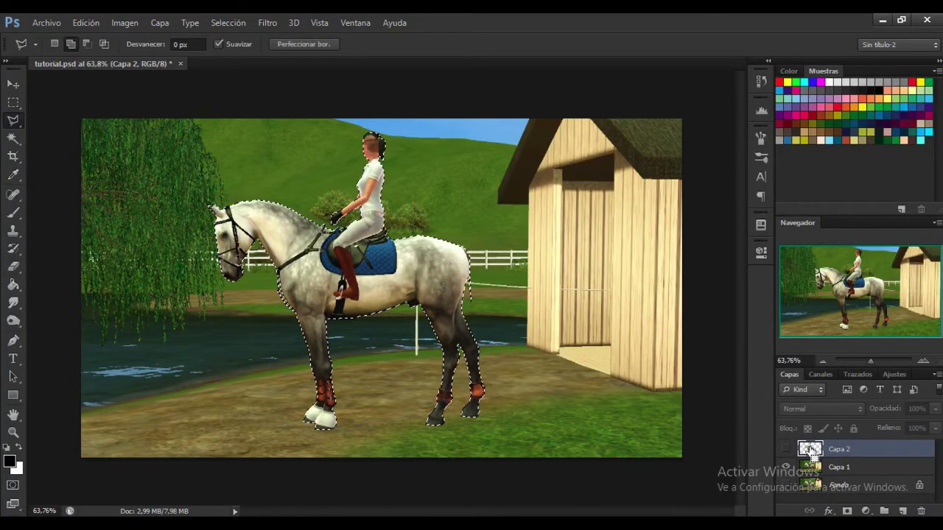
# Expand the silhouette selection by 2 pixels.
pyautogui.click(228, 23)
pyautogui.moveTo(369, 175)
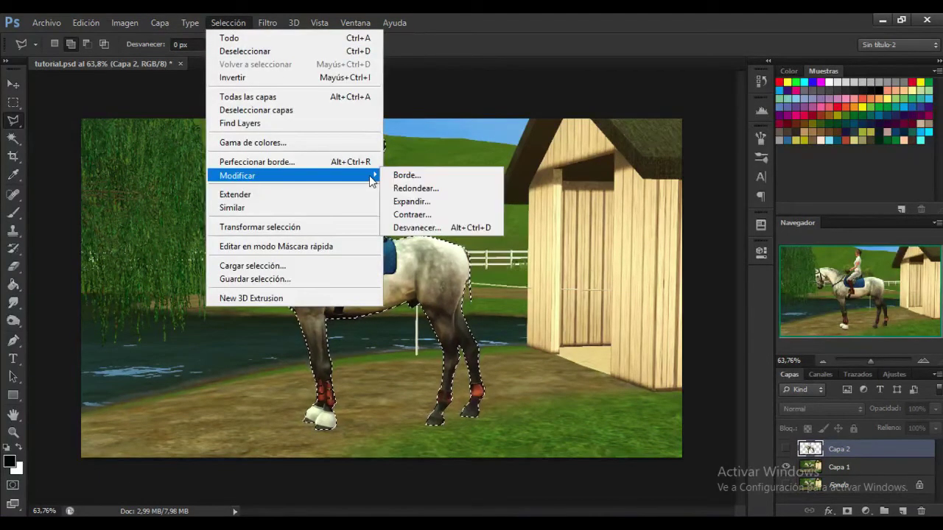
pyautogui.click(421, 203)
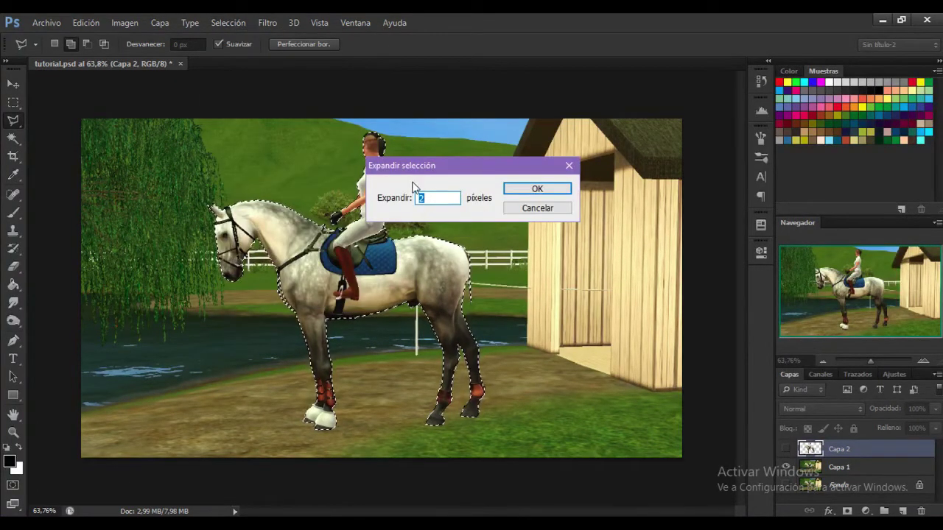
pyautogui.write('8')
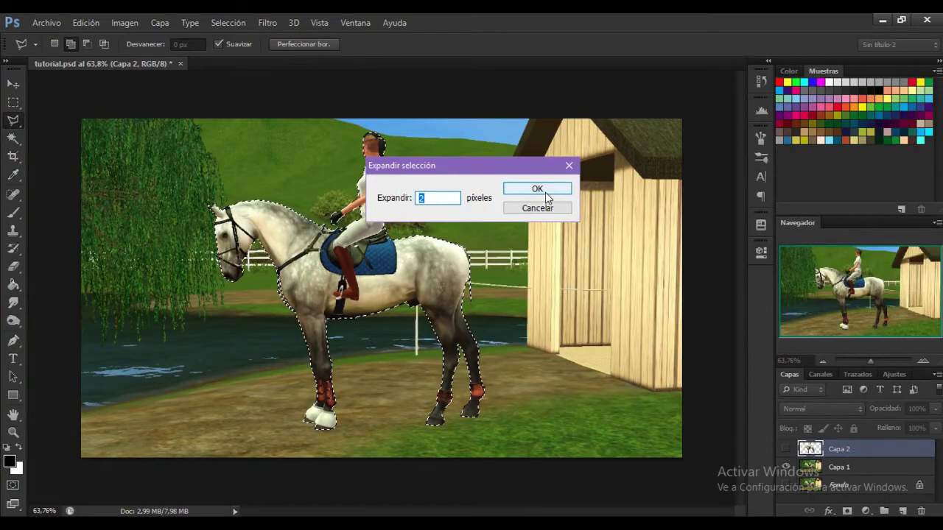
pyautogui.click(542, 190)
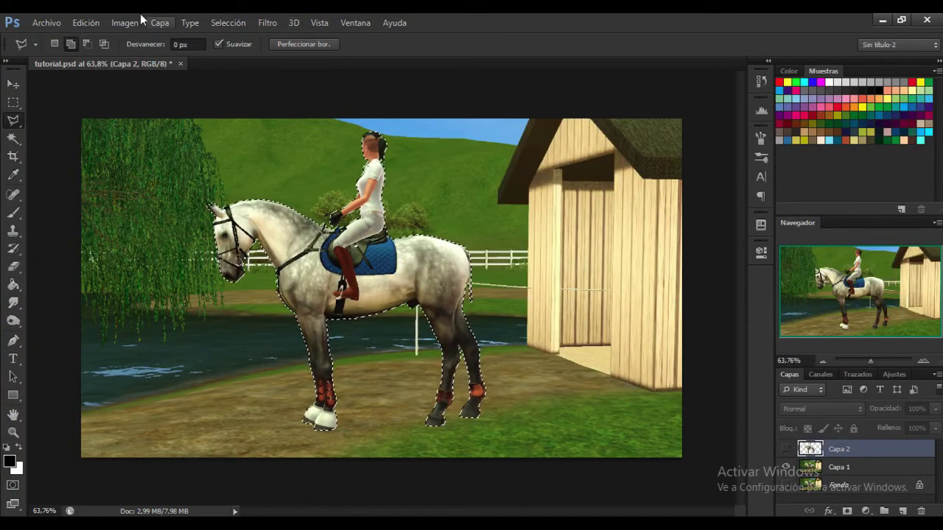
# Fill the selected silhouette on Capa 1 with Content-Aware in Normal mode at 100% opacity, and deselect.
pyautogui.click(86, 23)
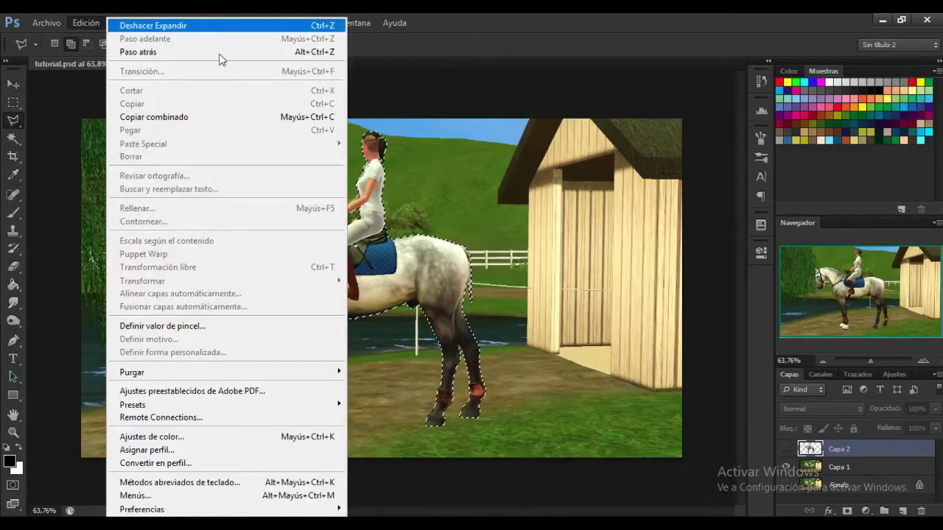
pyautogui.press('Escape')
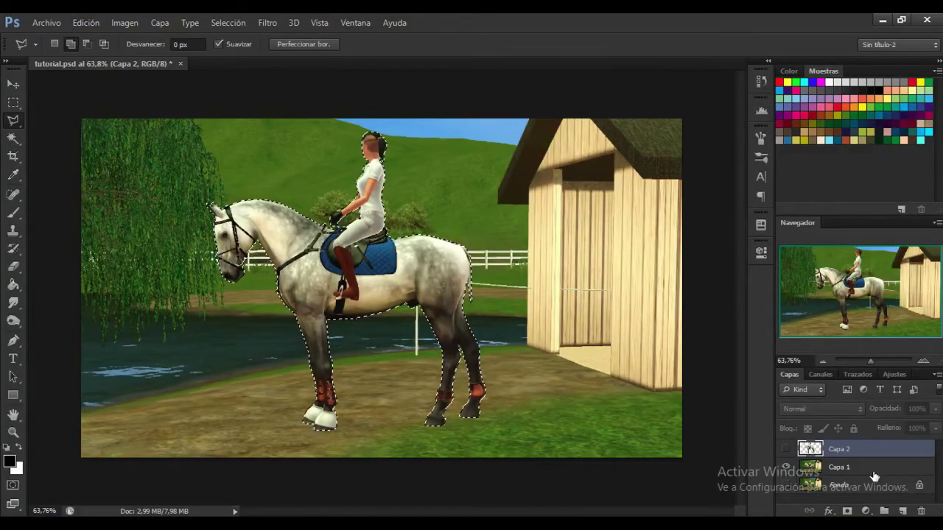
pyautogui.click(808, 468)
pyautogui.click(86, 22)
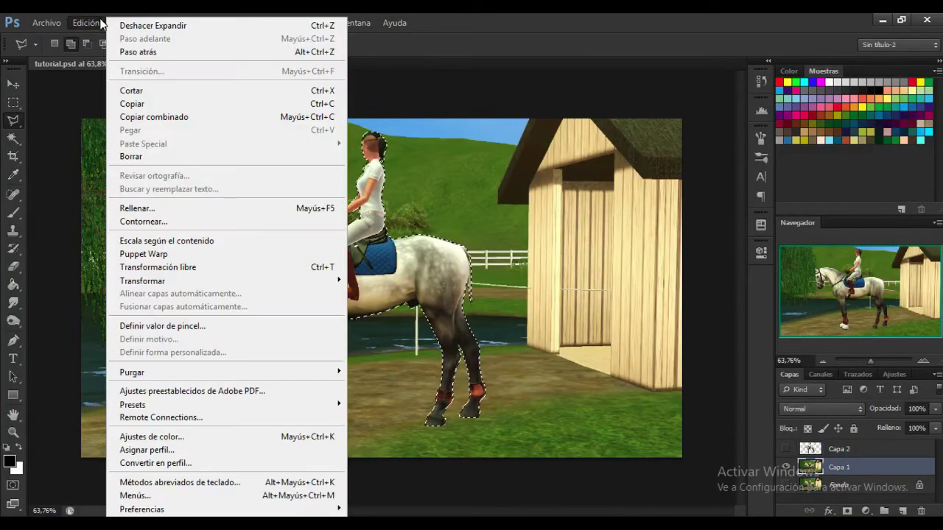
pyautogui.click(157, 210)
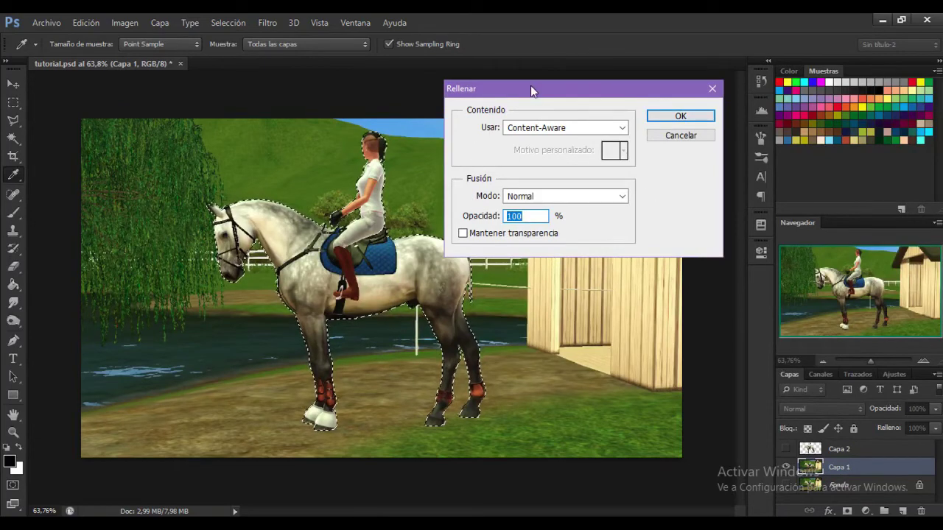
pyautogui.click(683, 119)
pyautogui.click(682, 118)
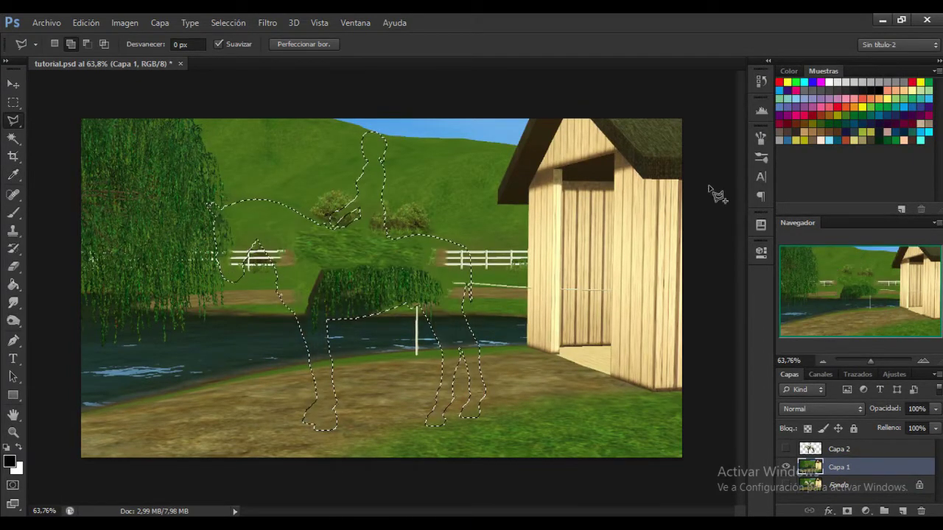
pyautogui.hotkey('ctrl', 'd')
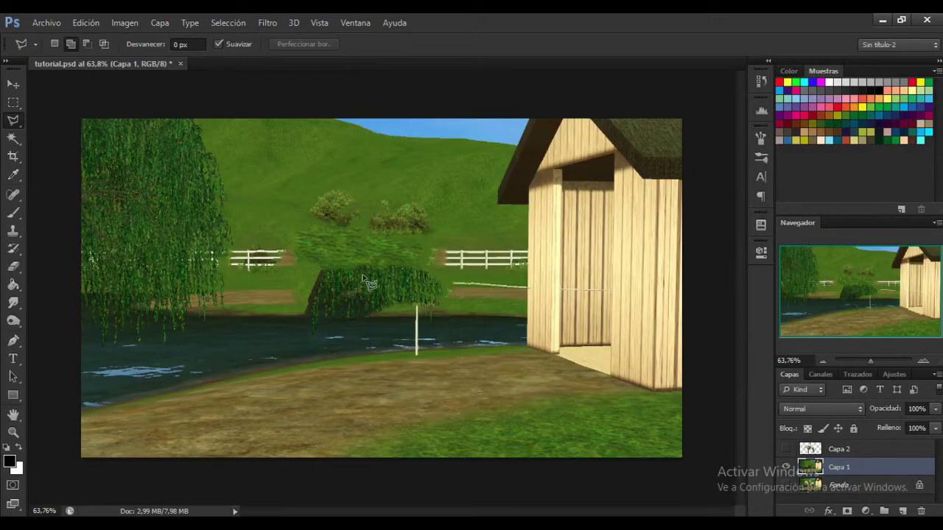
# Show and hide Capa 2 to compare the scene with and without the horse and rider.
pyautogui.click(786, 449)
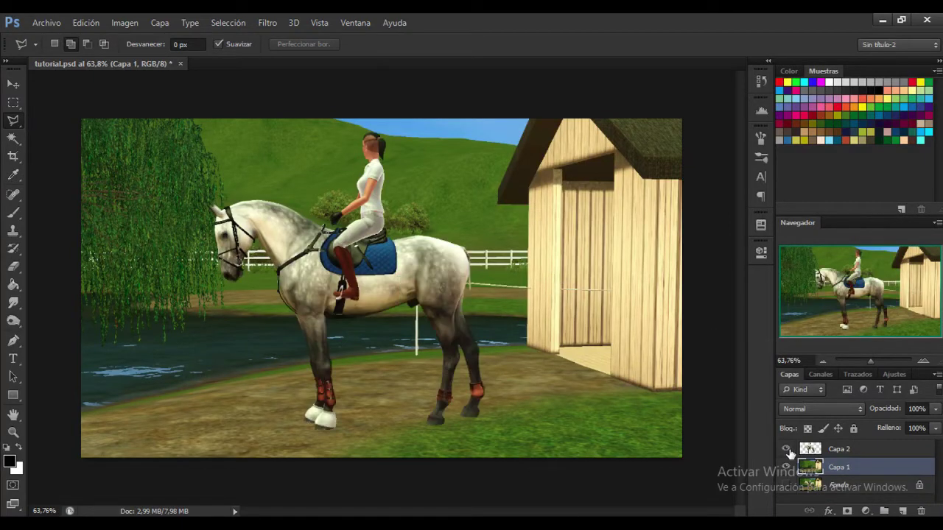
pyautogui.click(787, 449)
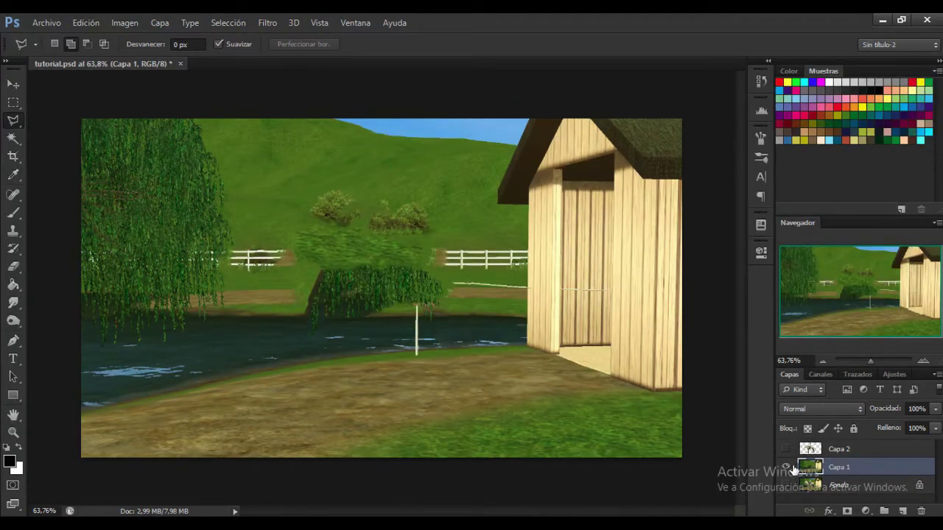
# Duplicate the filled layer Capa 1 and add a layer mask to the copy.
pyautogui.hotkey('ctrl', 'j')
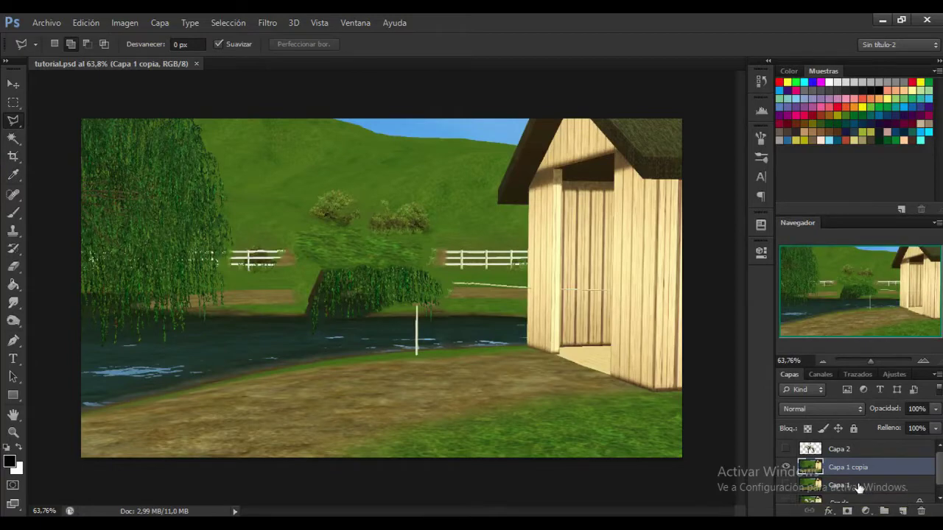
pyautogui.scroll(-1, 858, 485)
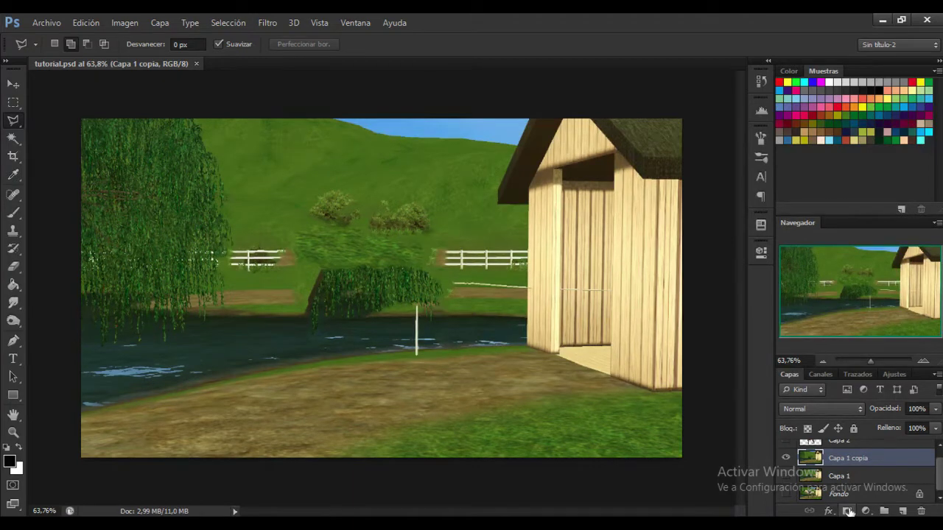
pyautogui.click(848, 511)
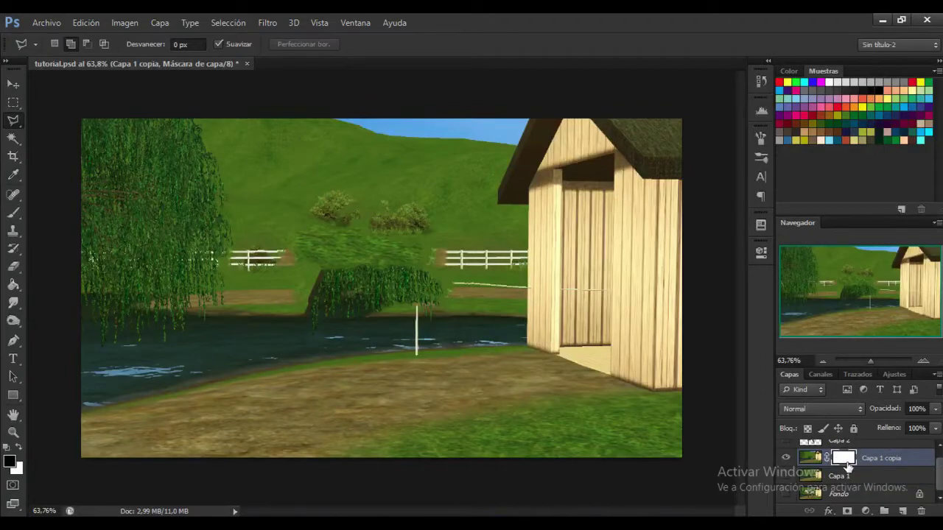
# Set the Brush to a soft round 300 px tip with 0% hardness for painting on the mask of Capa 1 copia.
pyautogui.click(12, 213)
pyautogui.rightClick(412, 197)
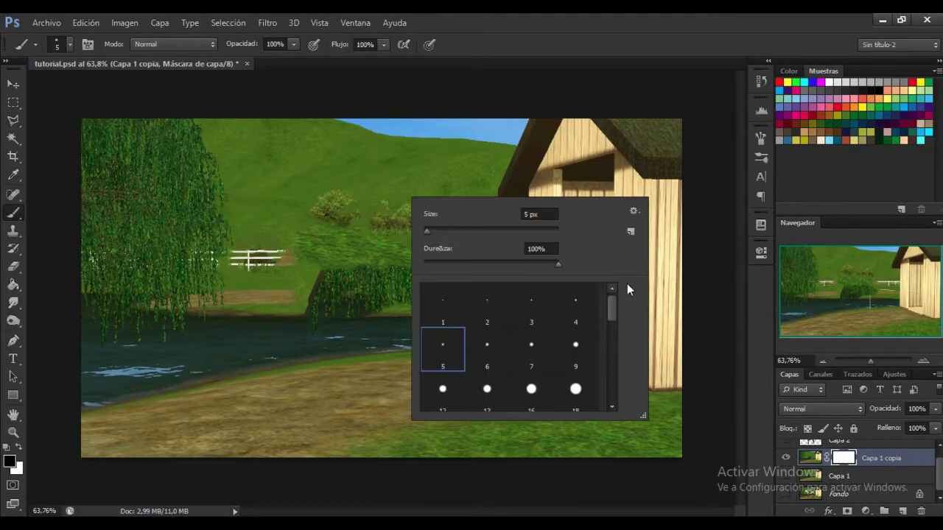
pyautogui.moveTo(613, 314); pyautogui.dragTo(614, 396)
pyautogui.click(575, 385)
pyautogui.click(531, 385)
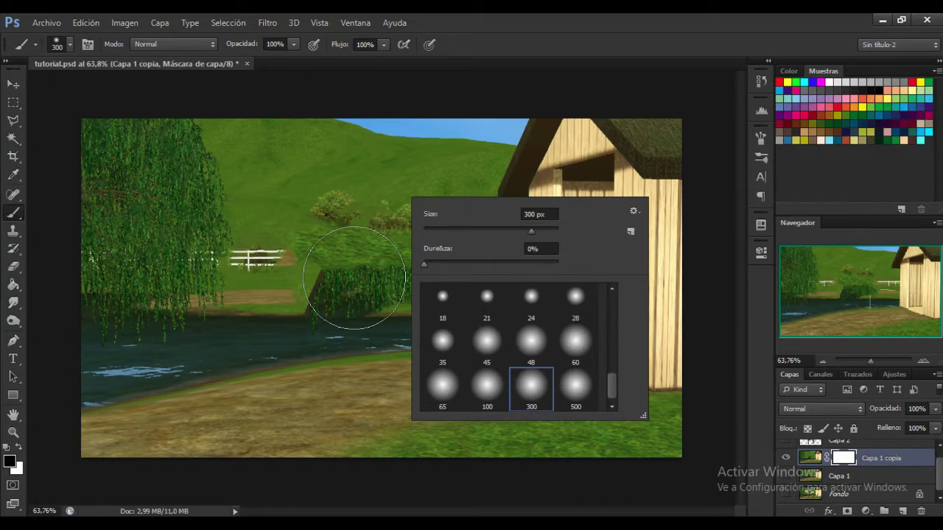
pyautogui.moveTo(354, 277)
pyautogui.mouseDown()
pyautogui.moveTo(296, 193)
pyautogui.moveTo(341, 227)
pyautogui.moveTo(359, 203)
pyautogui.moveTo(350, 197)
pyautogui.moveTo(350, 224)
pyautogui.mouseUp()
pyautogui.click(550, 30)
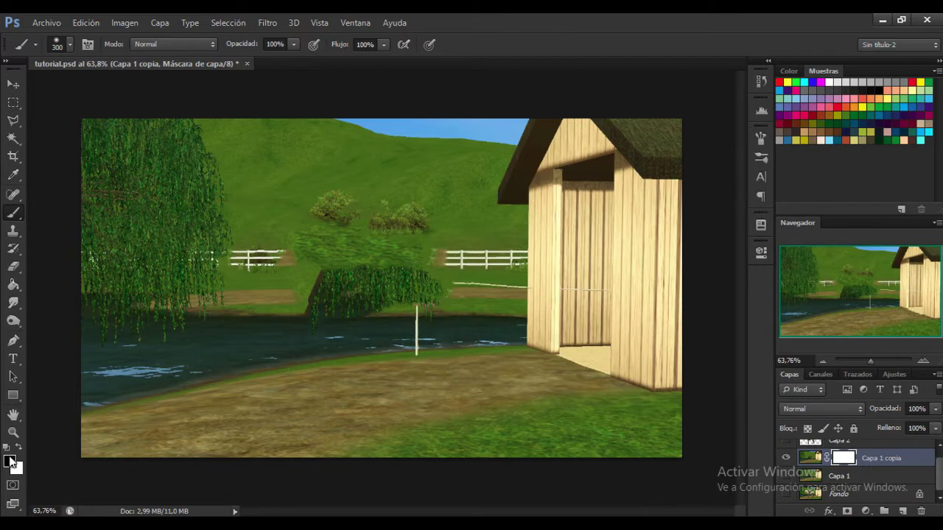
# Paint black on the Capa 1 copia mask to hide everything above the foreground ground, and show Capa 2.
pyautogui.moveTo(351, 160)
pyautogui.mouseDown()
pyautogui.moveTo(678, 169)
pyautogui.moveTo(638, 120)
pyautogui.moveTo(474, 154)
pyautogui.moveTo(50, 166)
pyautogui.moveTo(695, 242)
pyautogui.moveTo(611, 227)
pyautogui.moveTo(626, 212)
pyautogui.moveTo(415, 185)
pyautogui.mouseUp()
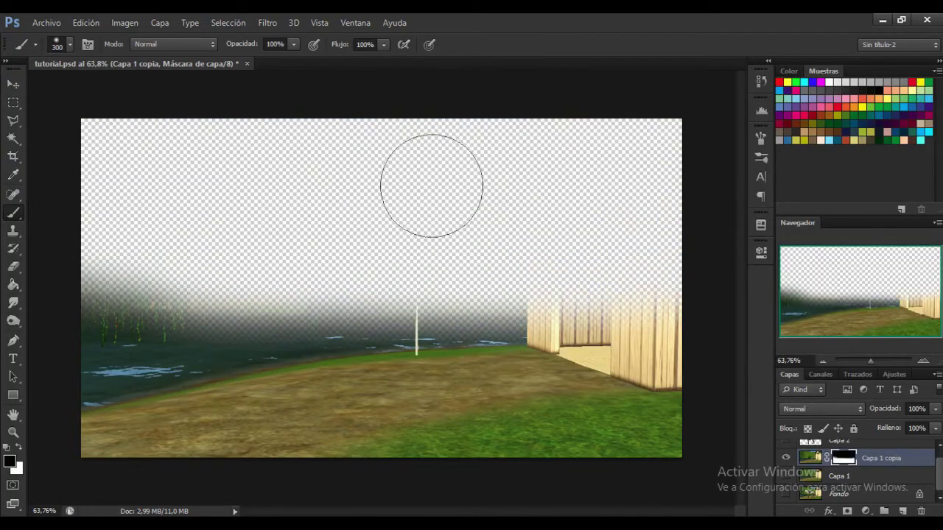
pyautogui.moveTo(400, 294)
pyautogui.mouseDown()
pyautogui.moveTo(552, 294)
pyautogui.moveTo(737, 343)
pyautogui.moveTo(641, 295)
pyautogui.mouseUp()
pyautogui.moveTo(276, 312)
pyautogui.mouseDown()
pyautogui.moveTo(31, 401)
pyautogui.moveTo(217, 293)
pyautogui.moveTo(172, 262)
pyautogui.moveTo(64, 330)
pyautogui.moveTo(184, 252)
pyautogui.moveTo(1, 276)
pyautogui.moveTo(246, 209)
pyautogui.moveTo(217, 219)
pyautogui.mouseUp()
pyautogui.scroll(1, 835, 469)
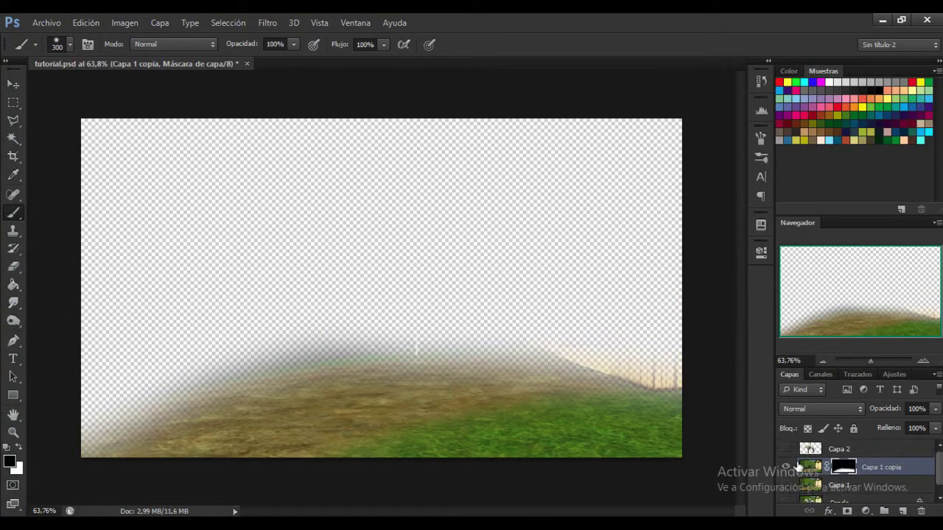
pyautogui.click(787, 449)
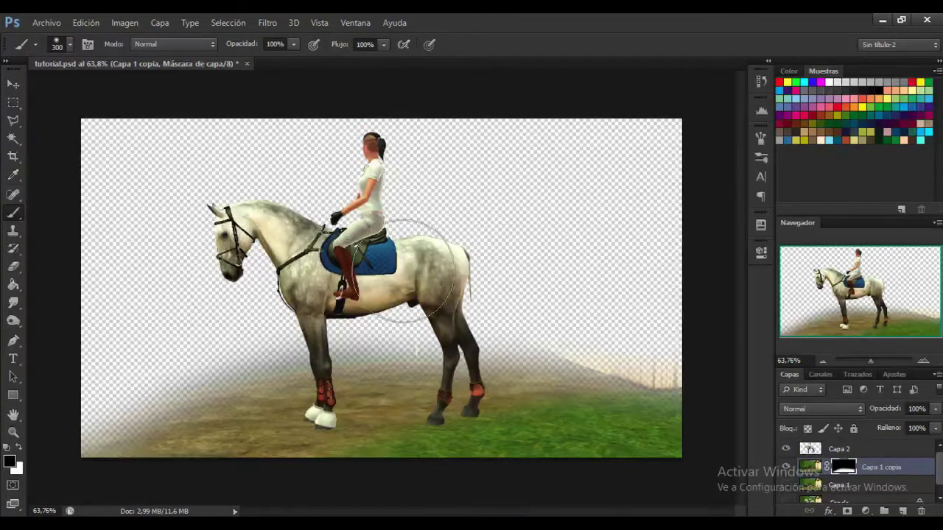
# Set the Eraser to a soft round 300 px tip with 0% hardness.
pyautogui.click(13, 267)
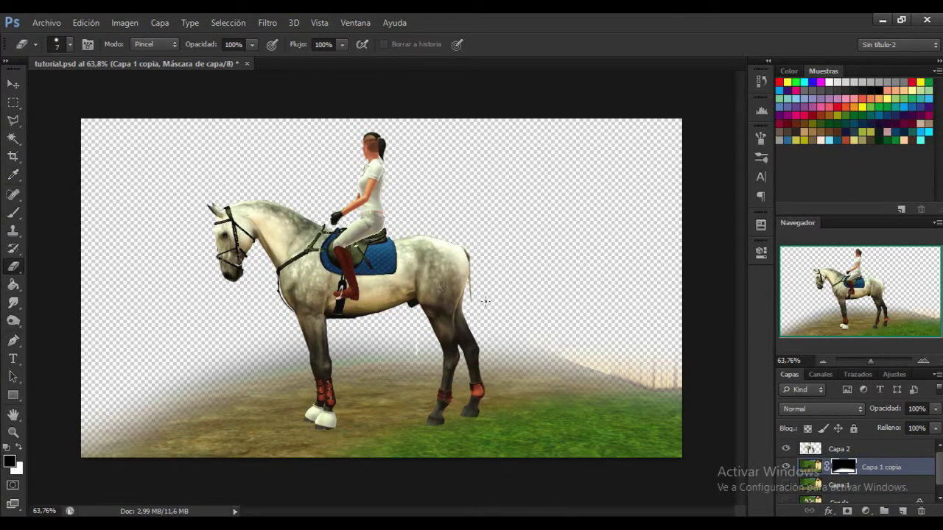
pyautogui.rightClick(508, 280)
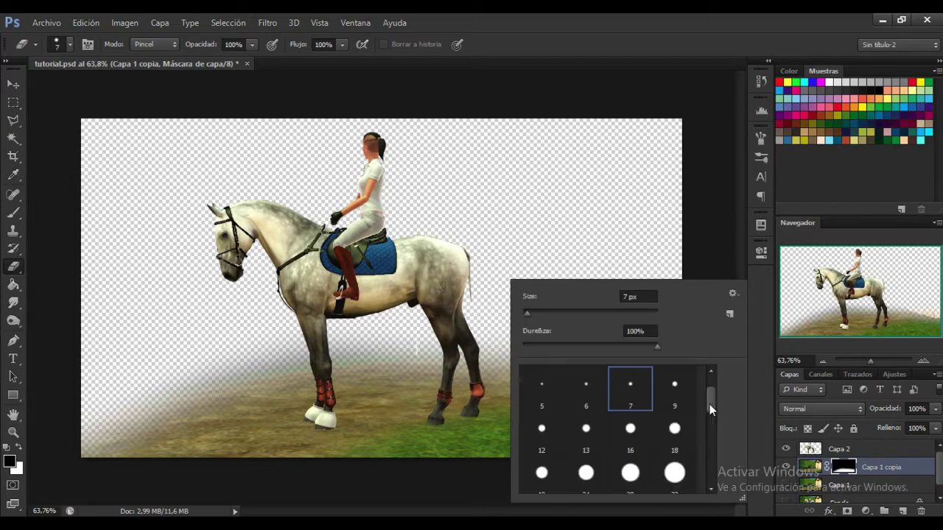
pyautogui.moveTo(710, 404); pyautogui.dragTo(712, 465)
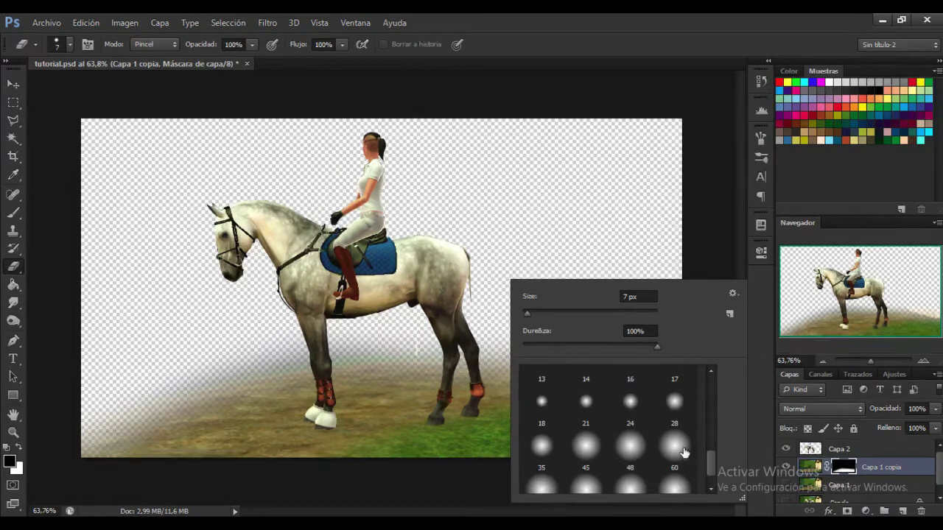
pyautogui.click(542, 472)
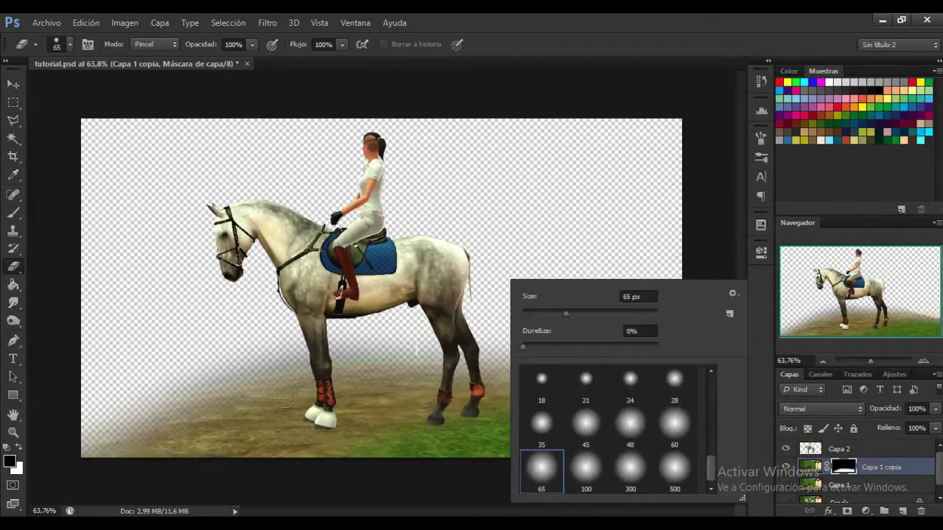
pyautogui.click(602, 479)
pyautogui.click(630, 481)
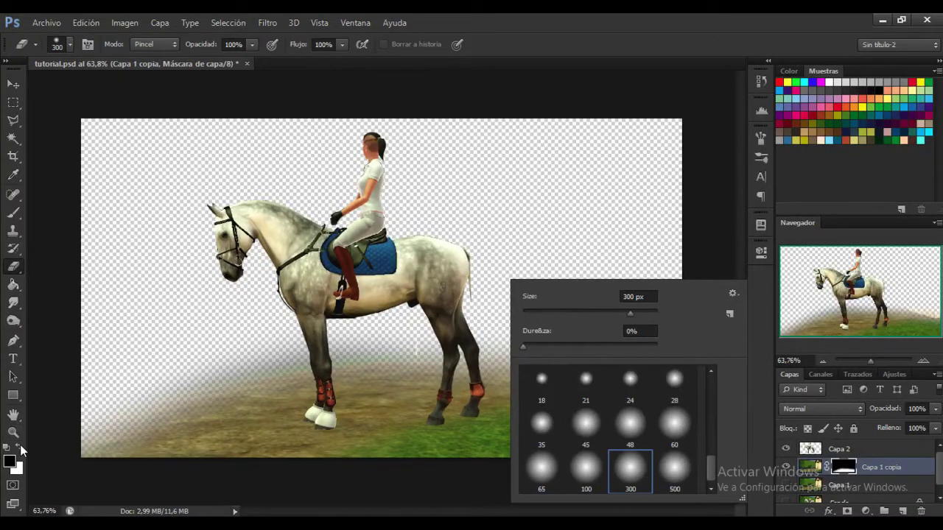
pyautogui.click(19, 447)
pyautogui.moveTo(316, 467); pyautogui.dragTo(95, 457)
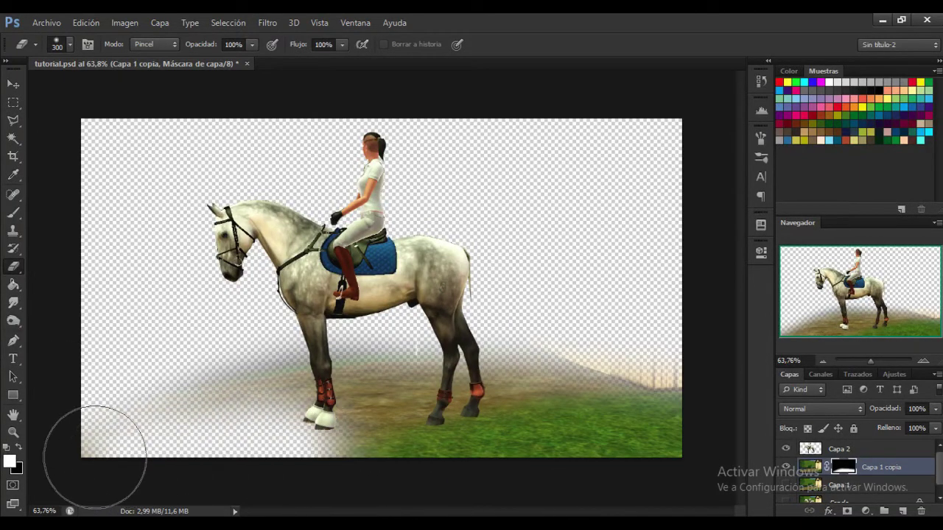
pyautogui.click(85, 22)
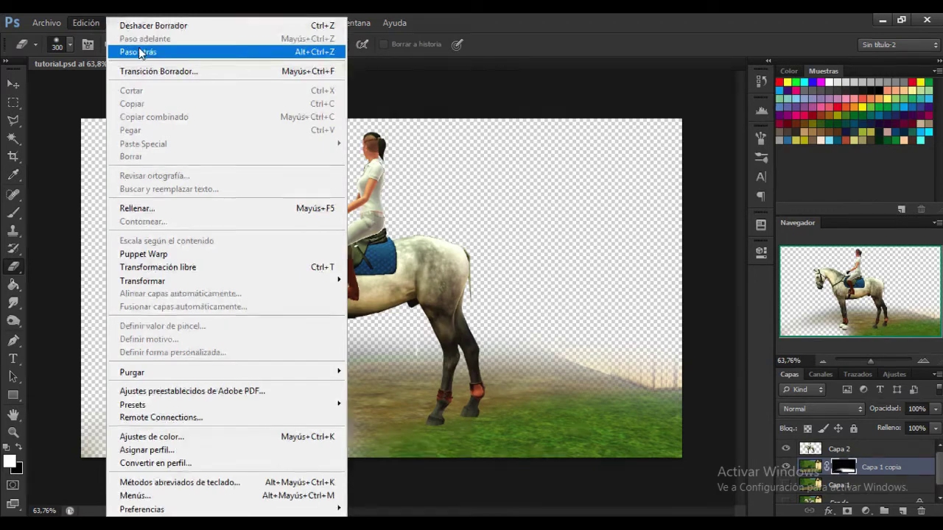
pyautogui.click(133, 53)
pyautogui.click(20, 449)
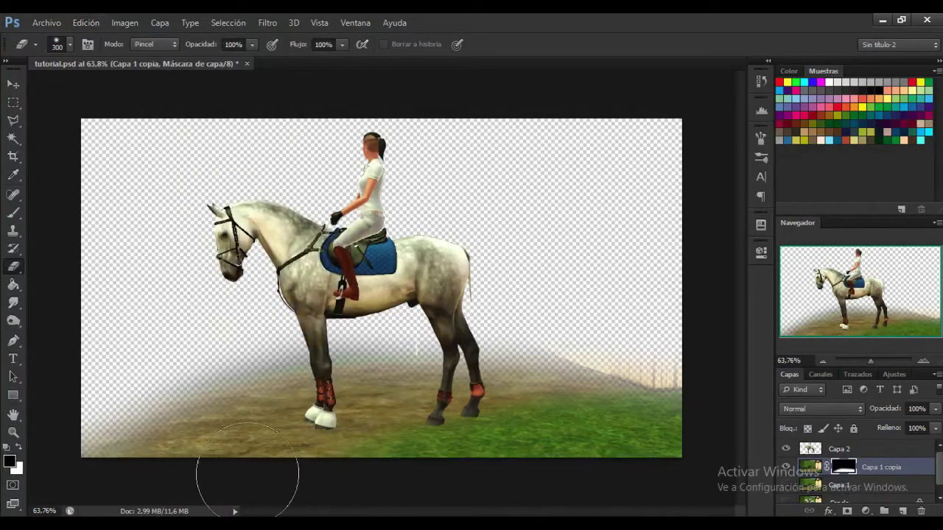
# Erase the black from the lower part of the mask to restore the path and grass, and return to the Brush.
pyautogui.moveTo(226, 469)
pyautogui.mouseDown()
pyautogui.moveTo(63, 463)
pyautogui.moveTo(346, 434)
pyautogui.moveTo(354, 368)
pyautogui.mouseUp()
pyautogui.moveTo(62, 457)
pyautogui.mouseDown()
pyautogui.moveTo(447, 446)
pyautogui.moveTo(714, 466)
pyautogui.moveTo(344, 445)
pyautogui.moveTo(649, 421)
pyautogui.mouseUp()
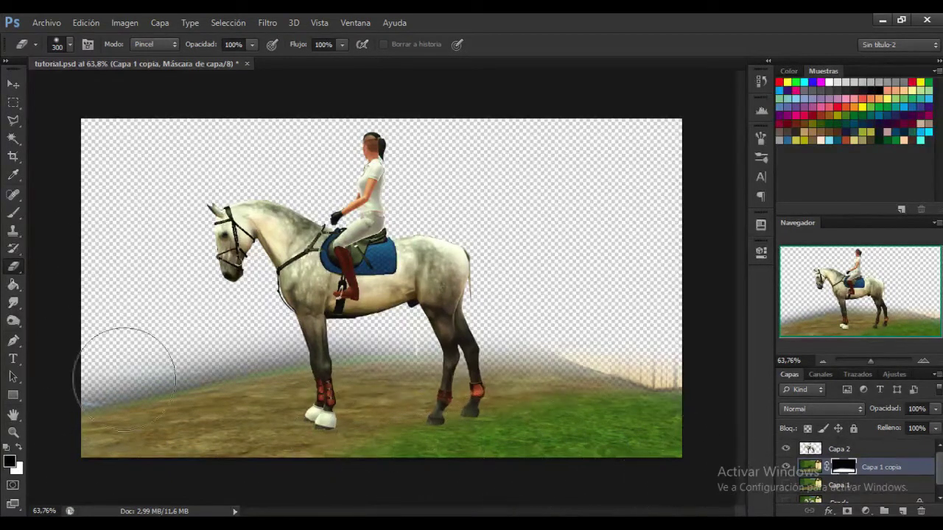
pyautogui.click(9, 215)
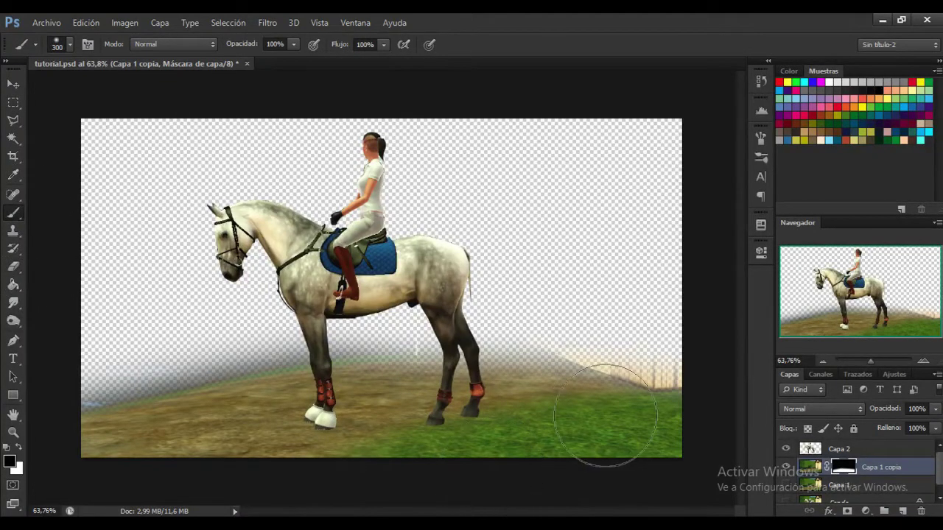
# Disable the Capa 1 copia mask and apply Lens Blur to the layer's image with the inverted layer mask as depth source and radius 10.
pyautogui.keyDown('shift'); pyautogui.click(840, 469); pyautogui.keyUp('shift')
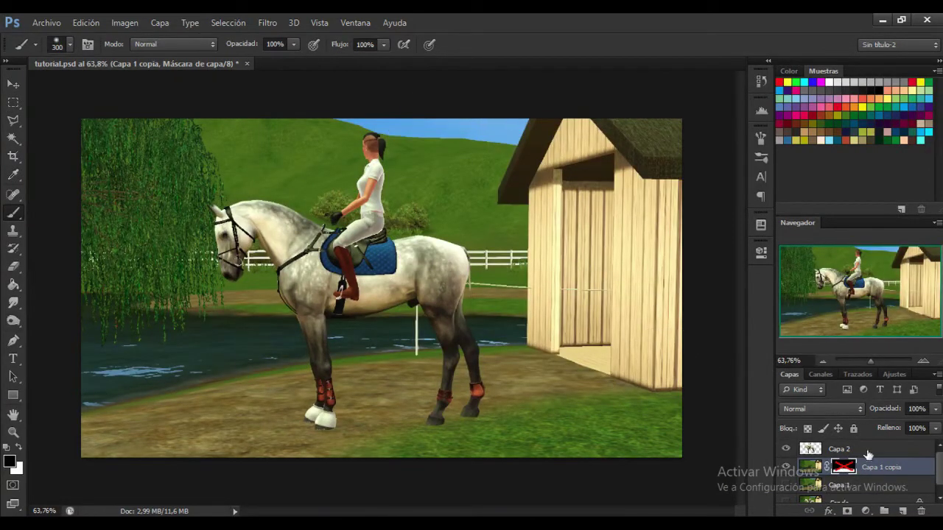
pyautogui.click(811, 469)
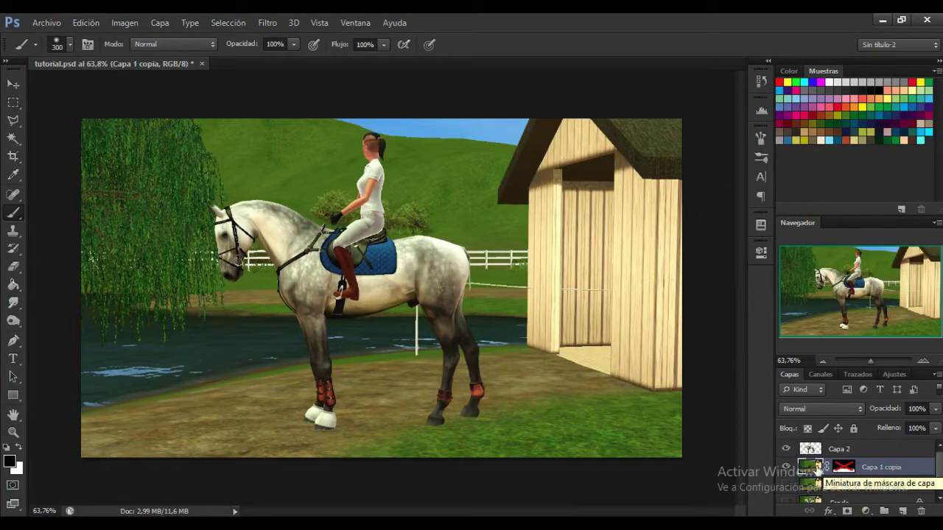
pyautogui.click(267, 21)
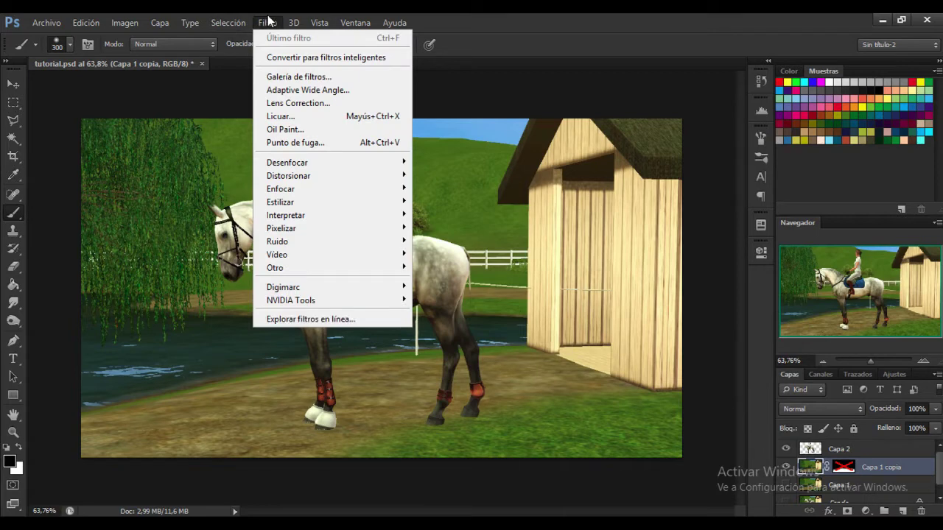
pyautogui.moveTo(361, 163)
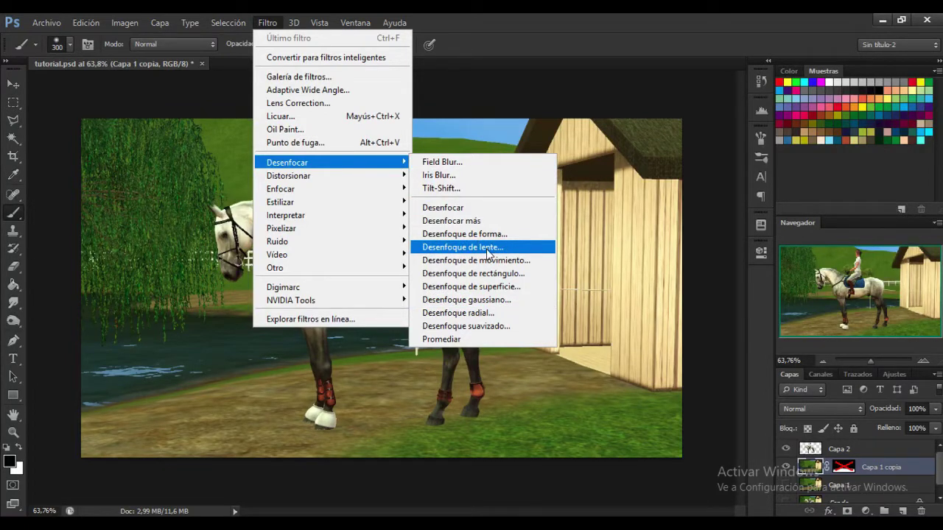
pyautogui.click(516, 253)
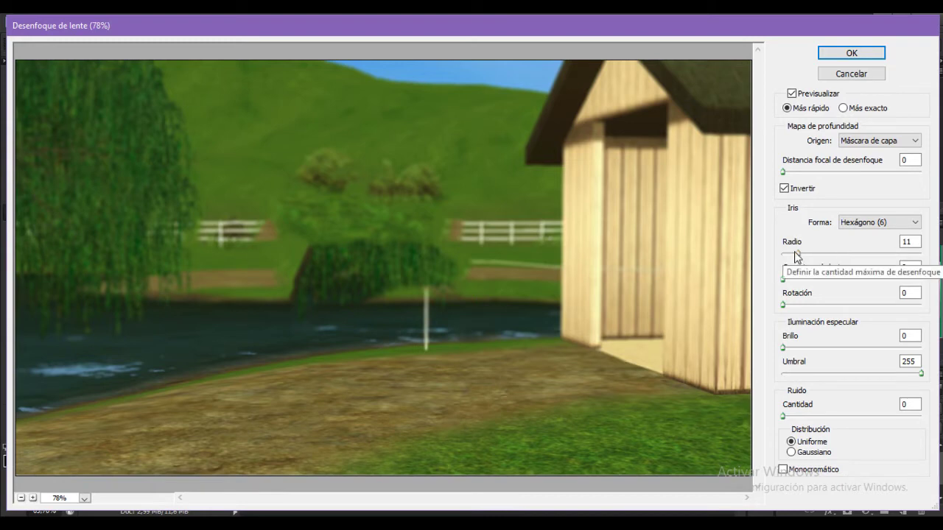
pyautogui.moveTo(798, 253); pyautogui.dragTo(827, 252)
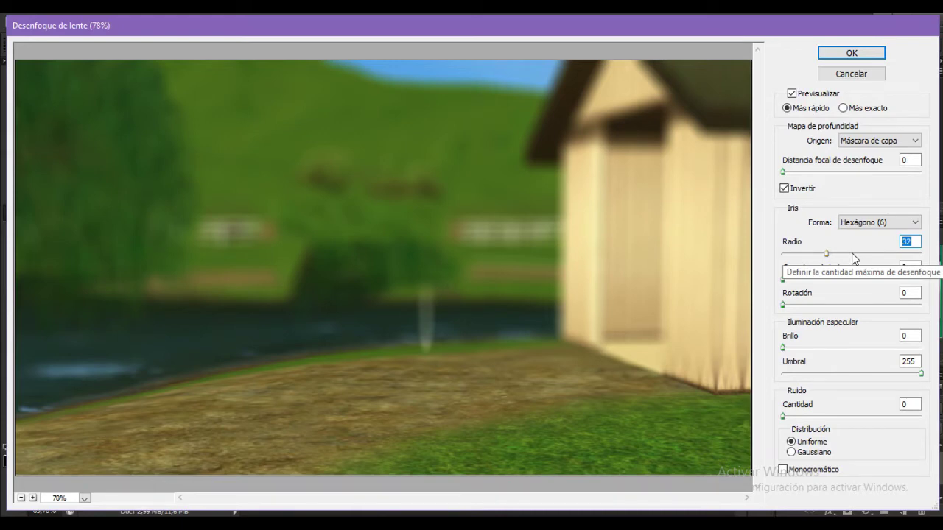
pyautogui.moveTo(826, 253); pyautogui.dragTo(797, 258)
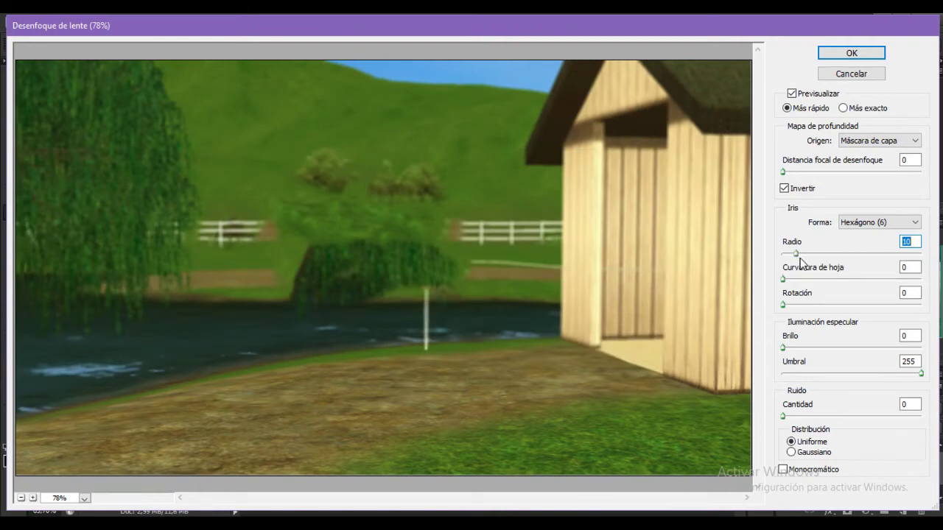
pyautogui.press('Up')
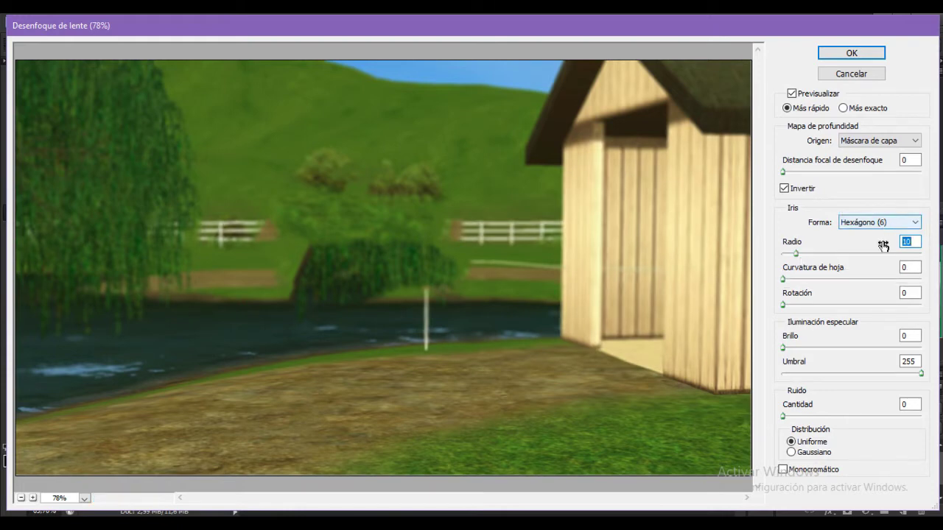
pyautogui.click(849, 53)
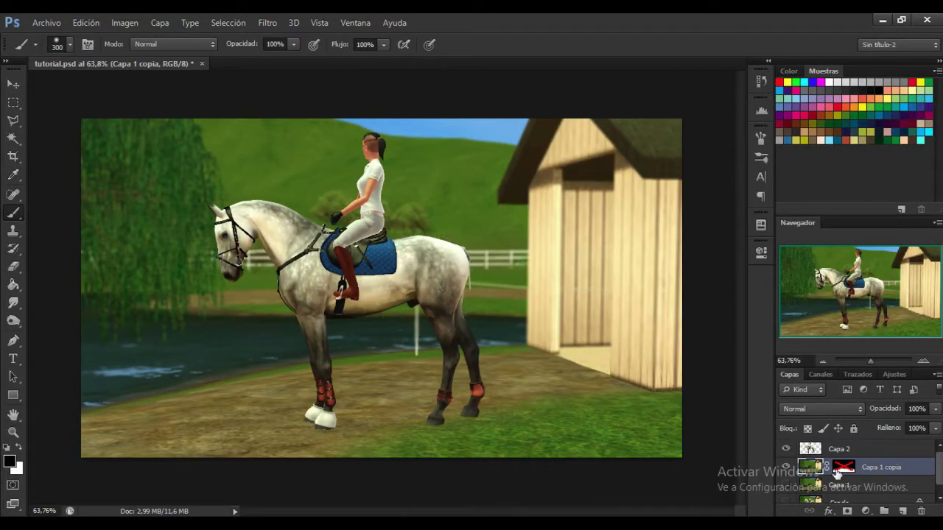
# Add a new layer above Capa 1 copia and paint a pale yellow glow behind the horse and rider with the soft 300 px brush.
pyautogui.click(902, 511)
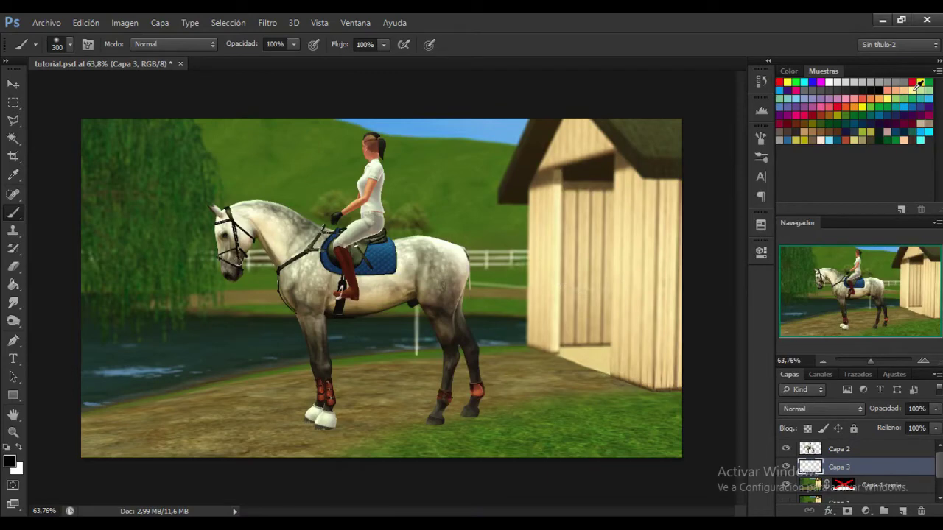
pyautogui.click(920, 83)
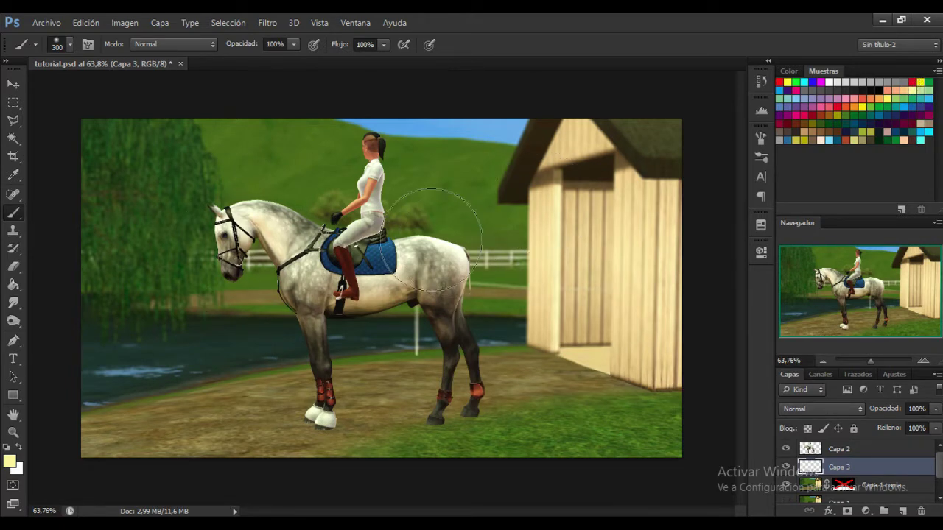
pyautogui.click(420, 201)
pyautogui.moveTo(279, 255)
pyautogui.mouseDown()
pyautogui.moveTo(444, 267)
pyautogui.moveTo(450, 257)
pyautogui.mouseUp()
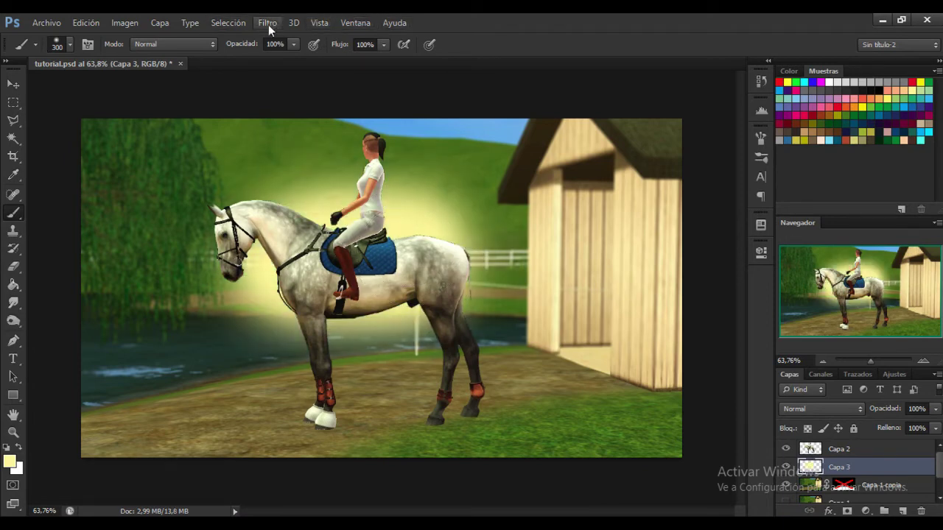
# Apply a Gaussian Blur with a radius of 225,1 pixels to the yellow glow on Capa 3.
pyautogui.click(268, 23)
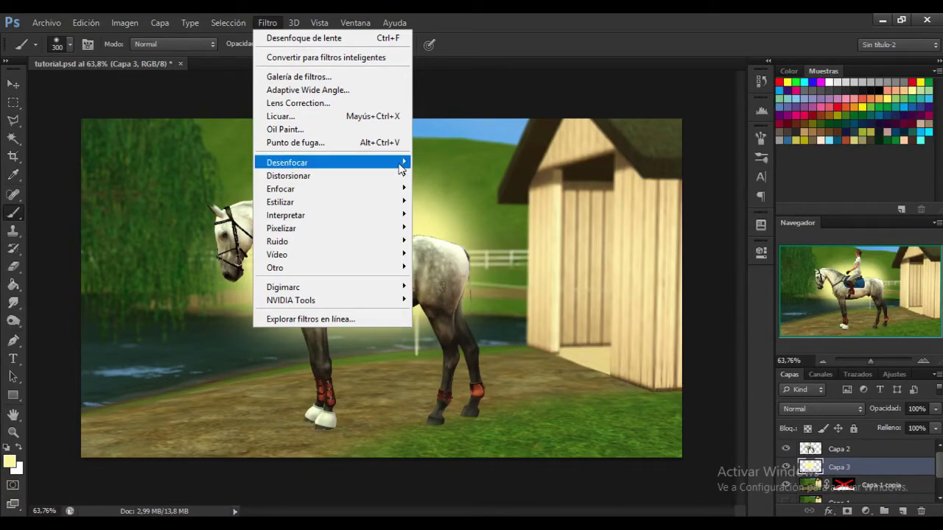
pyautogui.moveTo(401, 162)
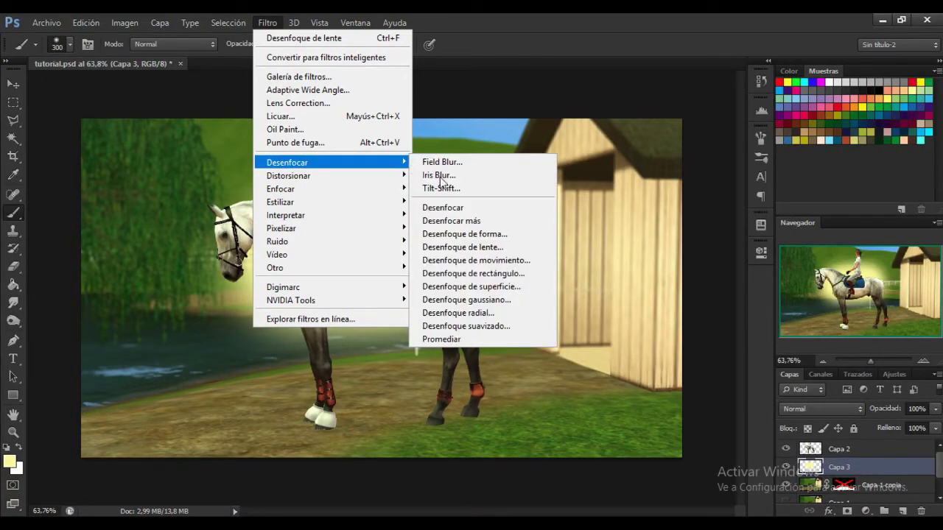
pyautogui.click(531, 301)
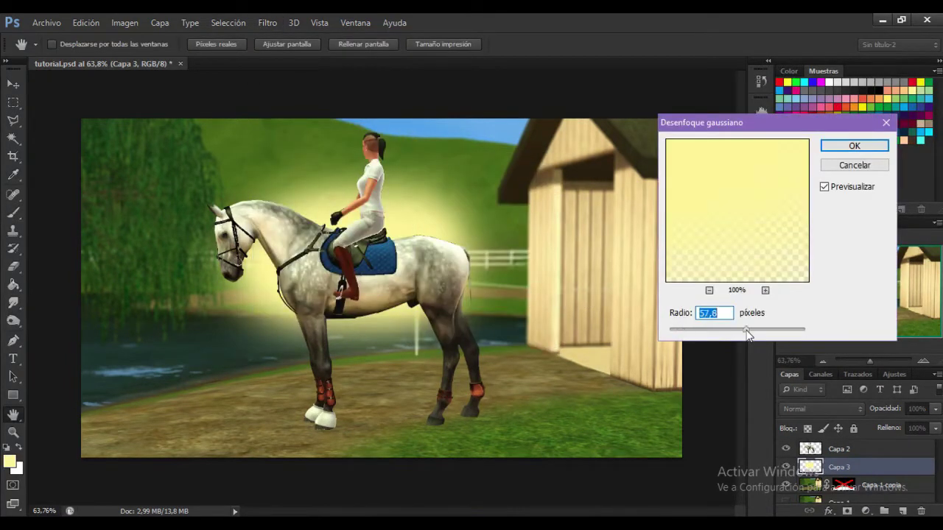
pyautogui.moveTo(755, 330); pyautogui.dragTo(781, 333)
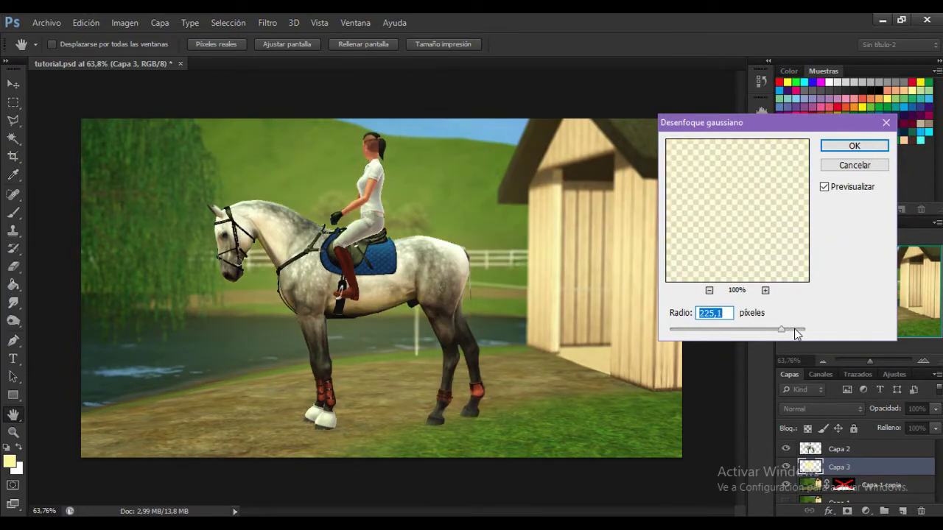
pyautogui.press('Return')
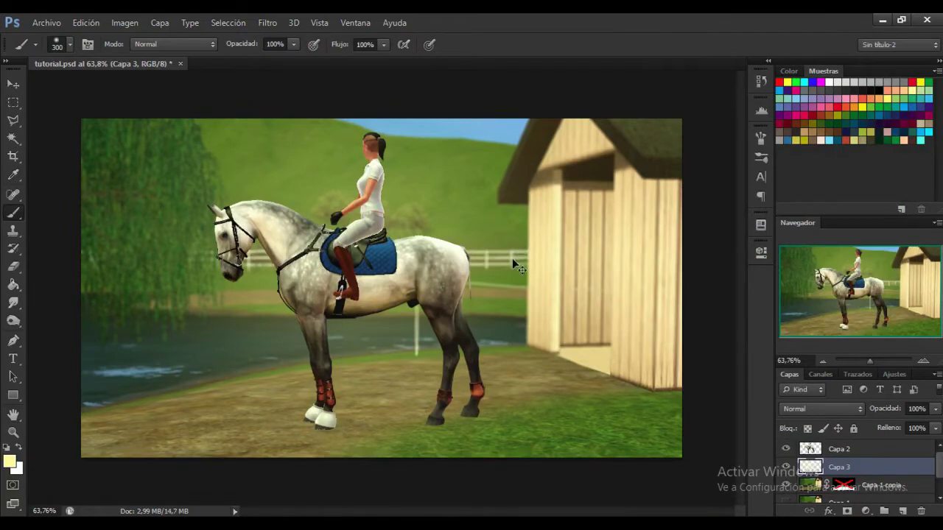
# Enlarge the blurred glow on Capa 3 to about 142,50% width and 139,58% height, and reposition it over the scene.
pyautogui.hotkey('ctrl', 't')
pyautogui.moveTo(410, 288); pyautogui.dragTo(290, 204)
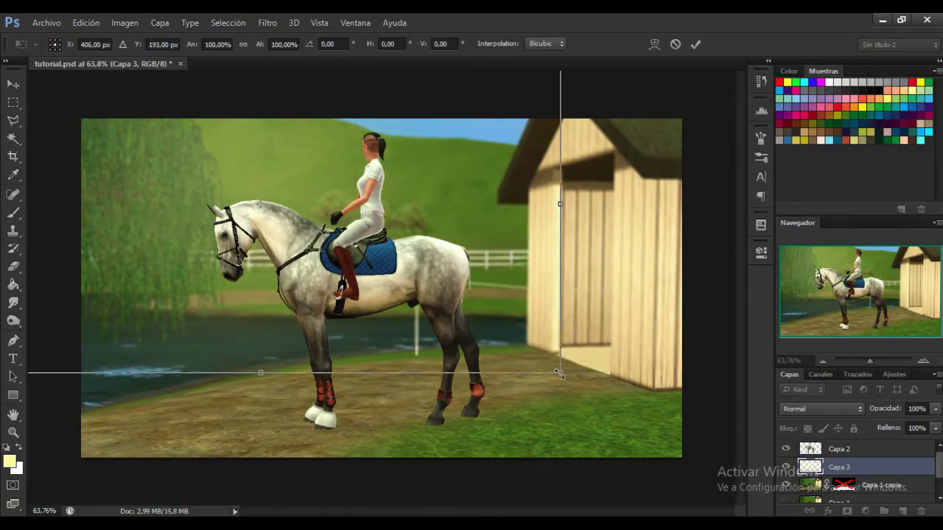
pyautogui.moveTo(560, 372); pyautogui.dragTo(811, 468)
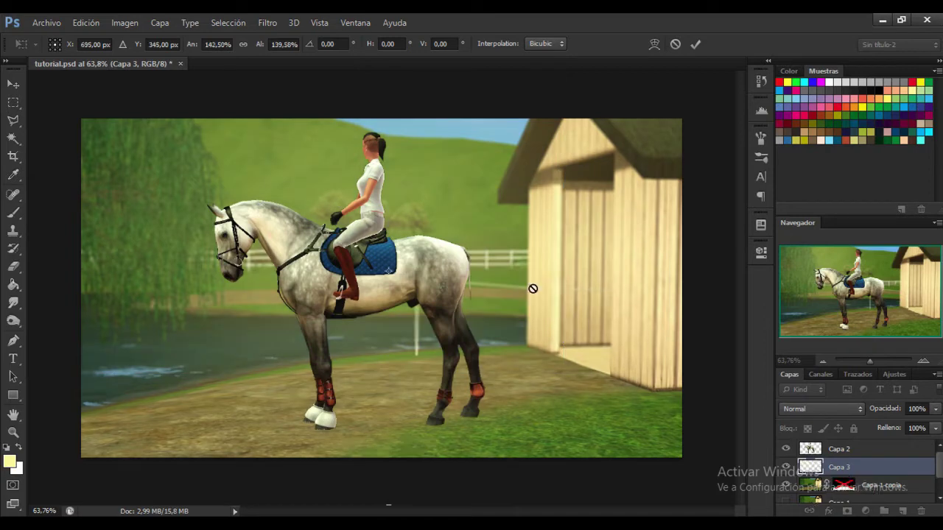
pyautogui.moveTo(552, 336); pyautogui.dragTo(552, 296)
pyautogui.click(695, 45)
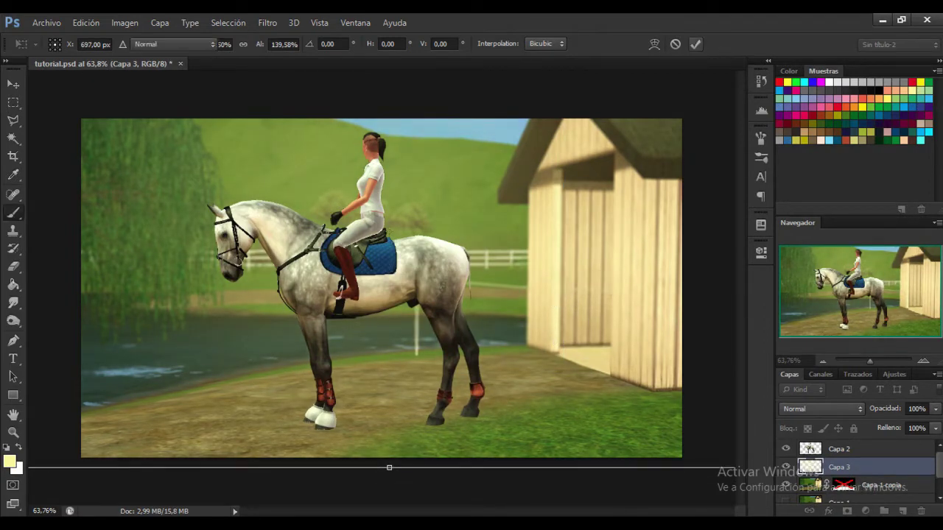
# Reduce the opacity of Capa 3 to 54% and toggle its visibility to compare the glow.
pyautogui.click(935, 409)
pyautogui.click(895, 423)
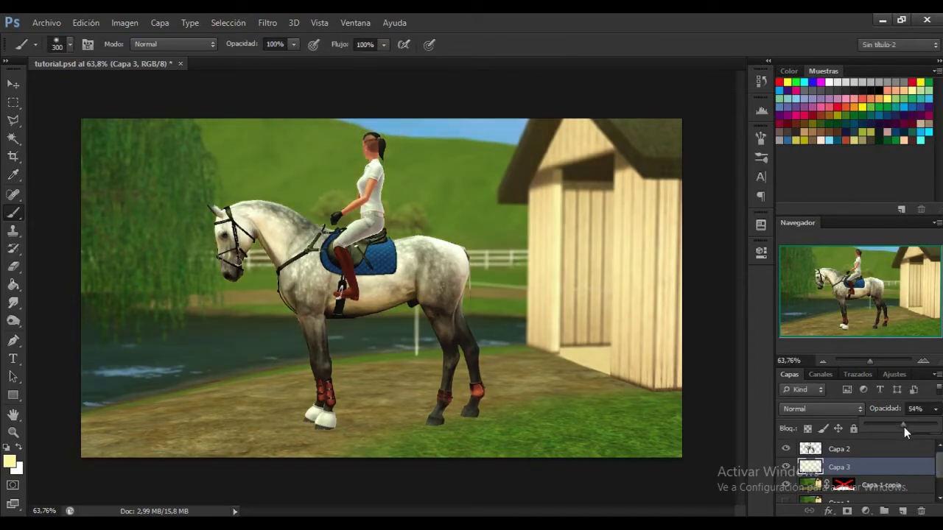
pyautogui.click(785, 467)
pyautogui.click(785, 468)
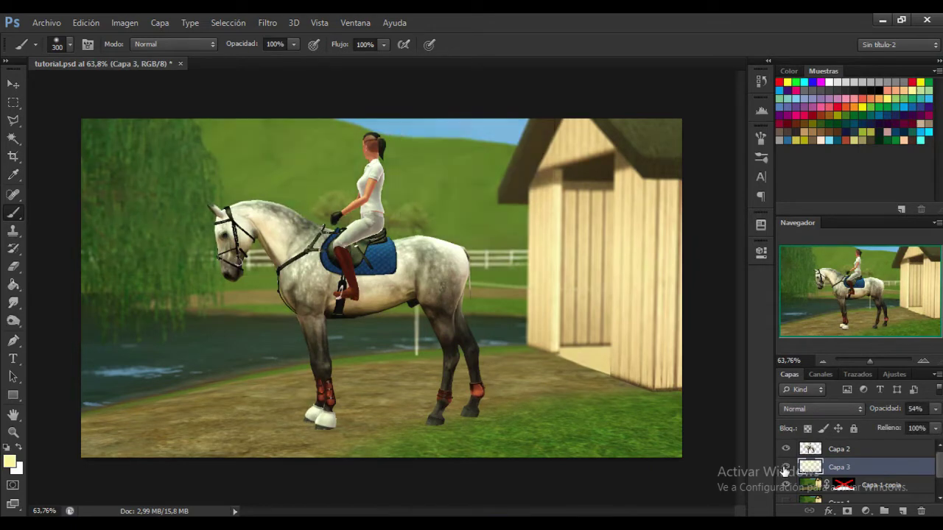
# Lock Capa 3, Capa 1 copia and Capa 1, collect them in a new group and rename the group b.
pyautogui.click(884, 511)
pyautogui.click(838, 487)
pyautogui.scroll(-2, 838, 488)
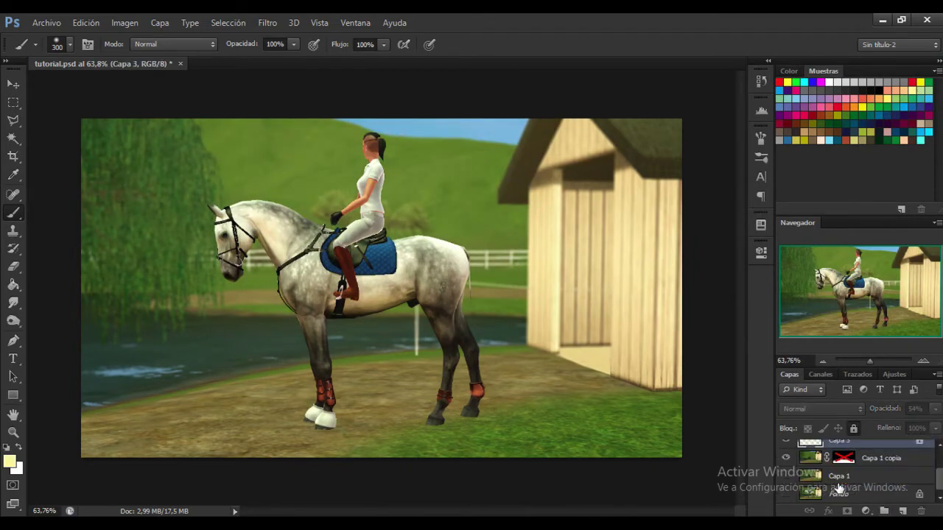
pyautogui.keyDown('shift'); pyautogui.click(812, 480); pyautogui.keyUp('shift')
pyautogui.moveTo(812, 480); pyautogui.dragTo(803, 472)
pyautogui.click(802, 466)
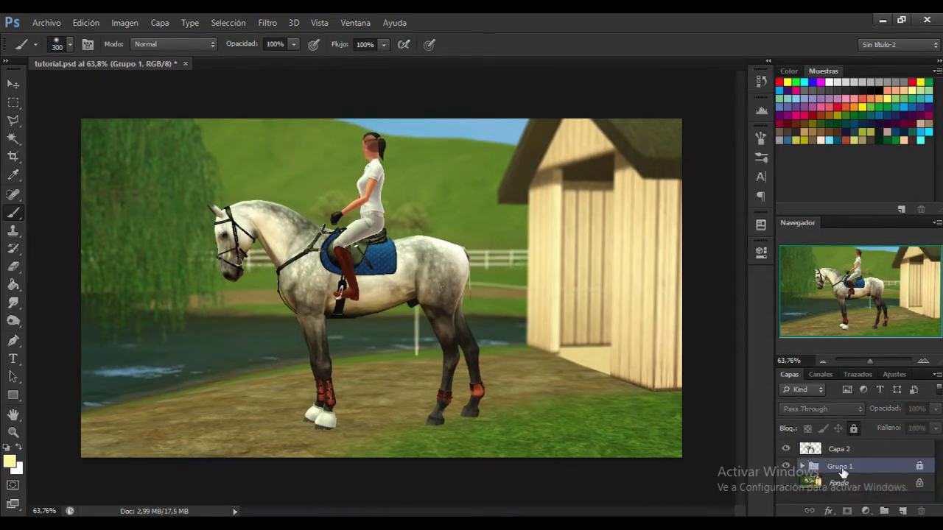
pyautogui.doubleClick(844, 472)
pyautogui.write('b')
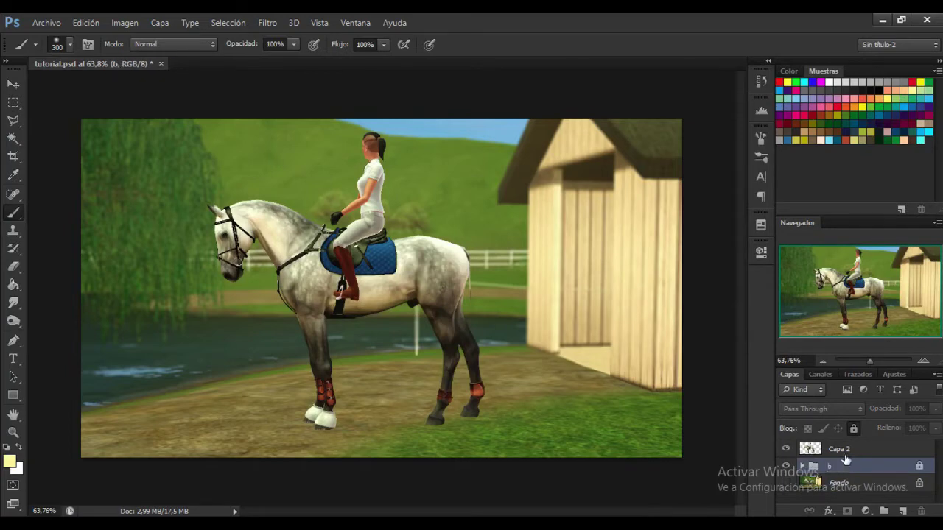
# Lock the horse and rider layer Capa 2 and place it in a new group above group b.
pyautogui.click(847, 455)
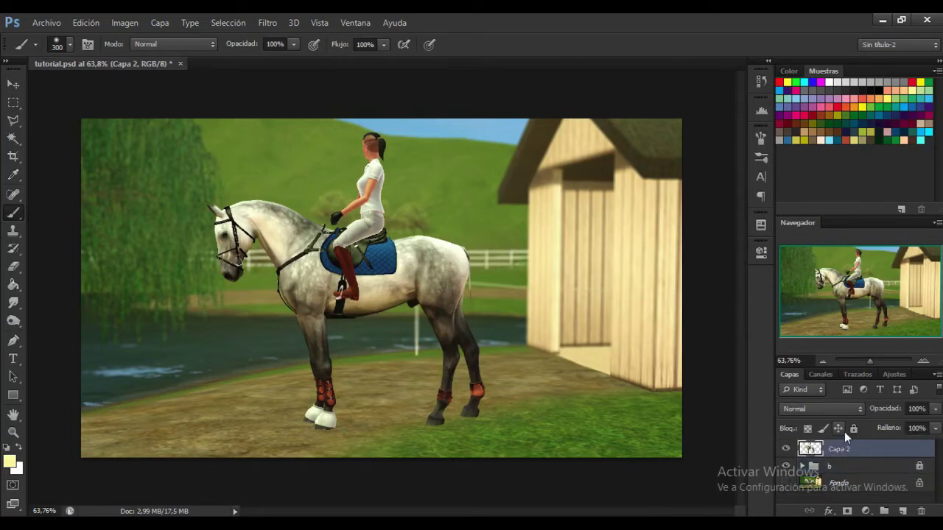
pyautogui.click(883, 512)
pyautogui.moveTo(849, 450); pyautogui.dragTo(847, 452)
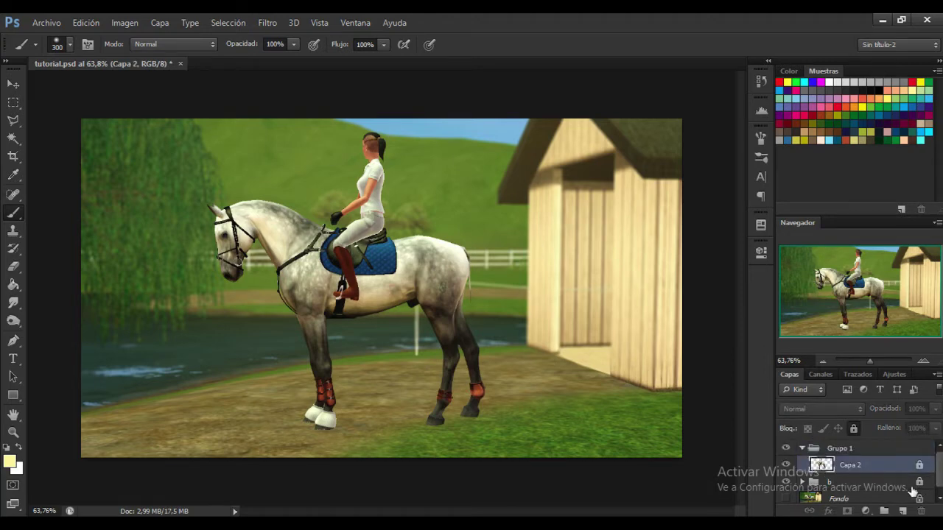
# Add a new layer above Capa 2 inside Grupo 1 and save the document.
pyautogui.click(903, 510)
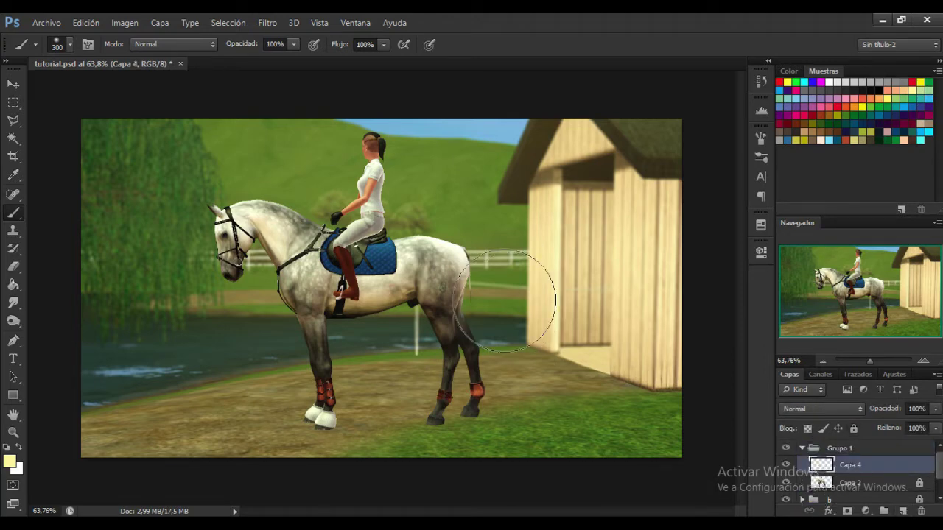
pyautogui.hotkey('ctrl', 's')
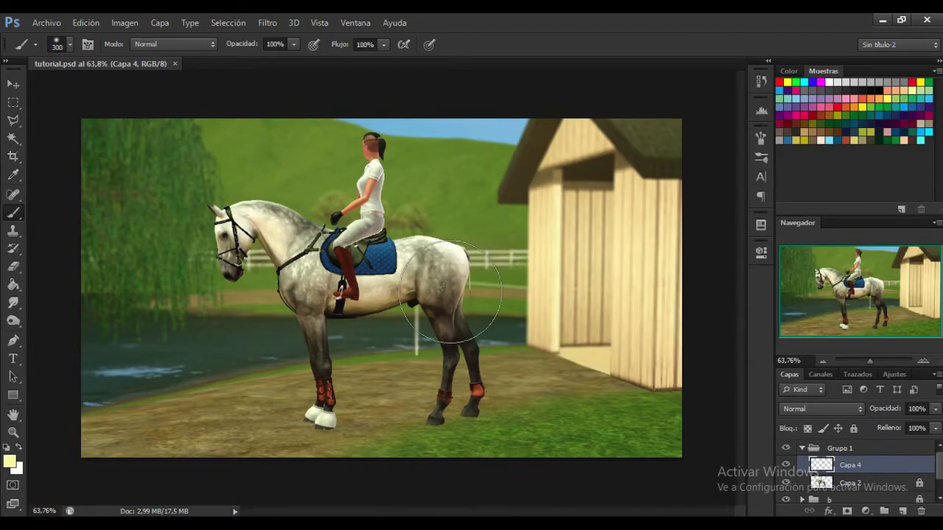
# Reset the foreground color to black and replace the current brushes with the Pinceles húmedos set.
pyautogui.click(7, 449)
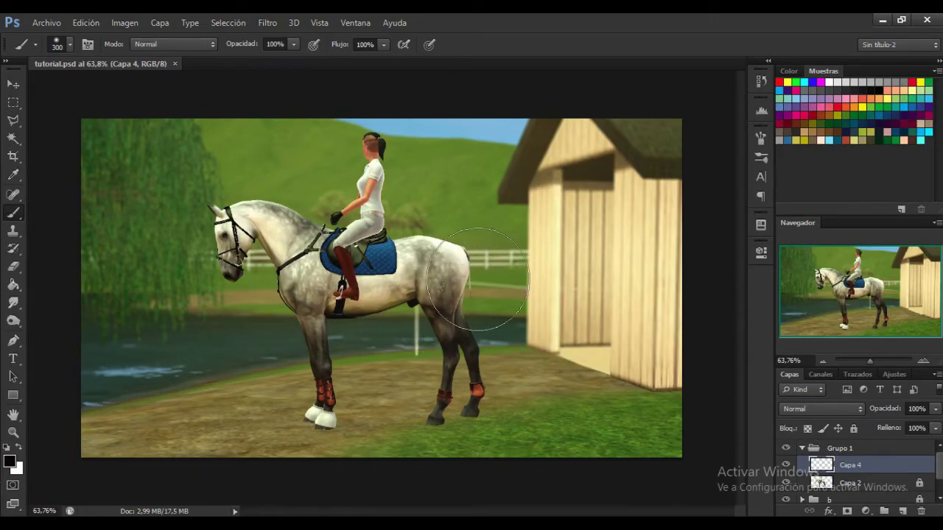
pyautogui.rightClick(543, 188)
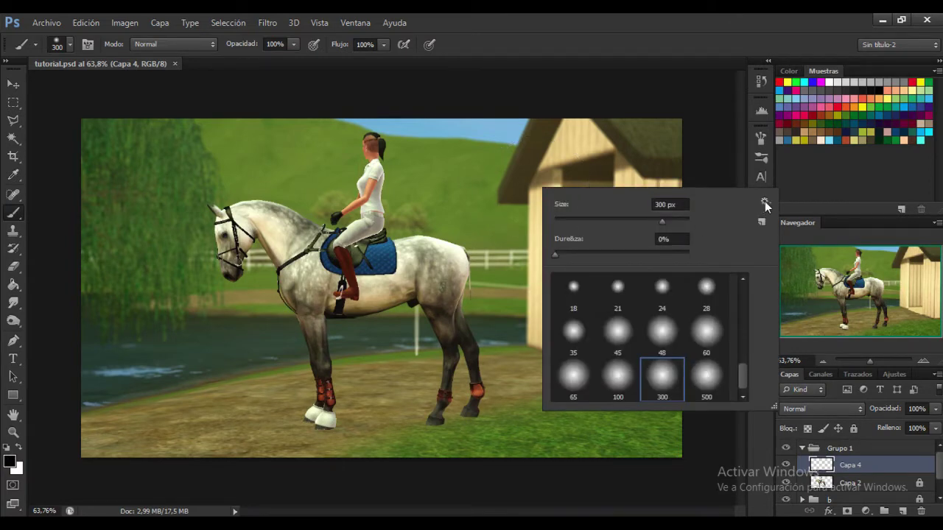
pyautogui.click(71, 43)
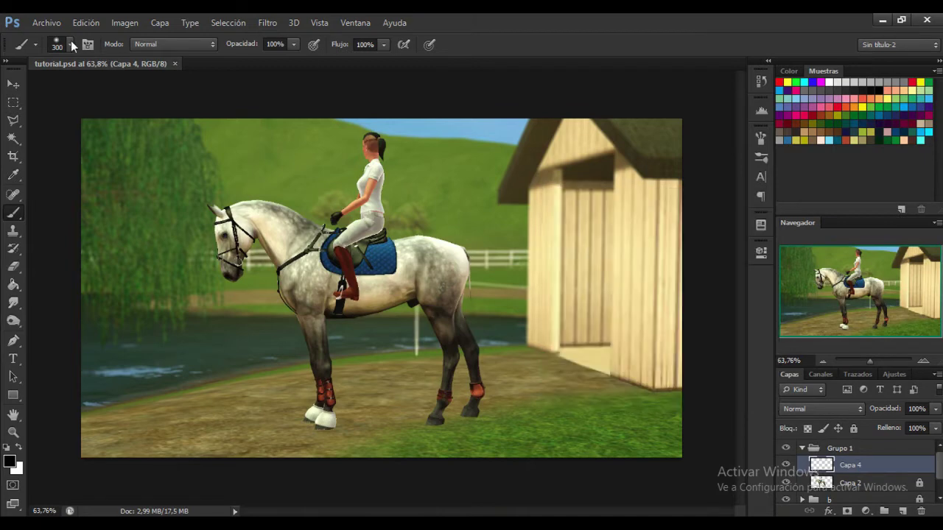
pyautogui.click(71, 44)
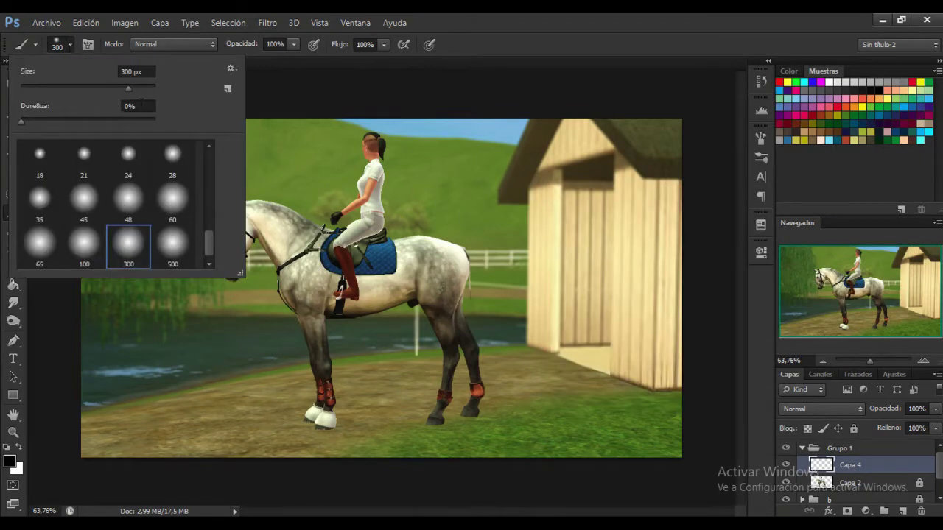
pyautogui.click(230, 68)
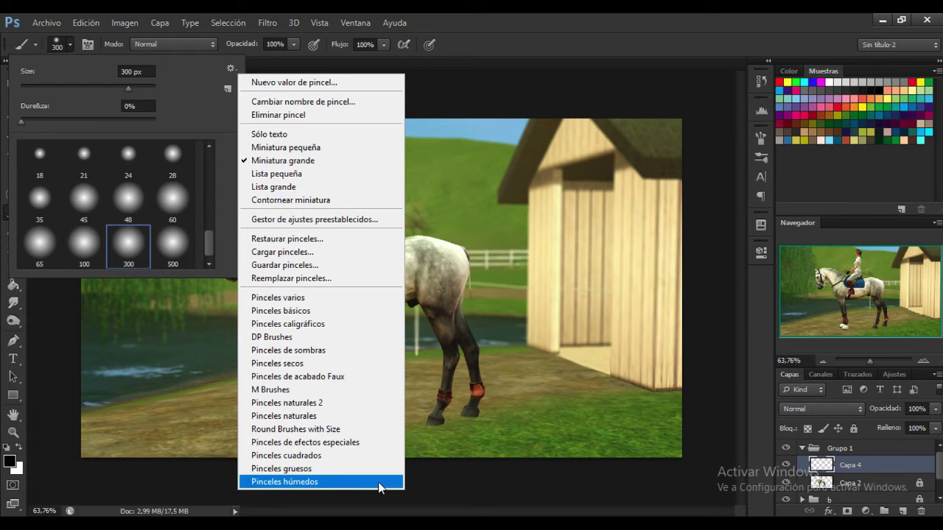
pyautogui.click(334, 482)
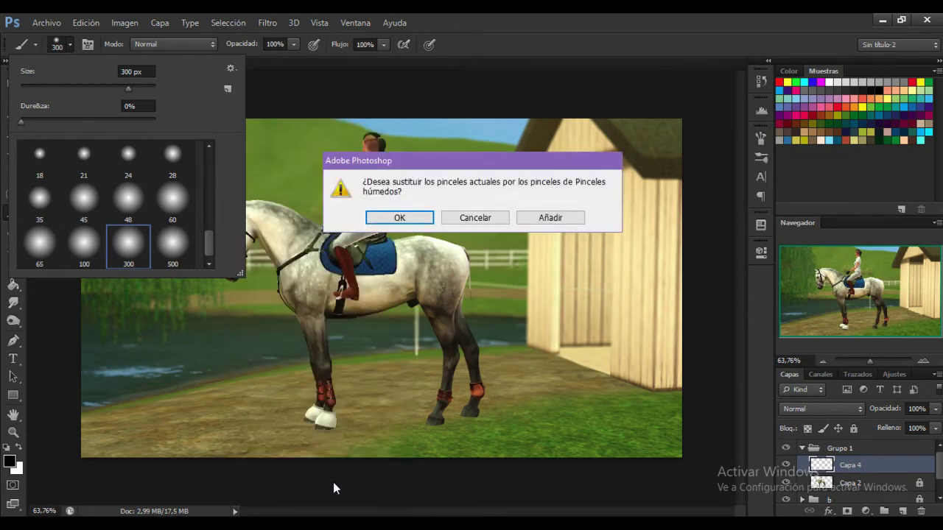
pyautogui.click(397, 219)
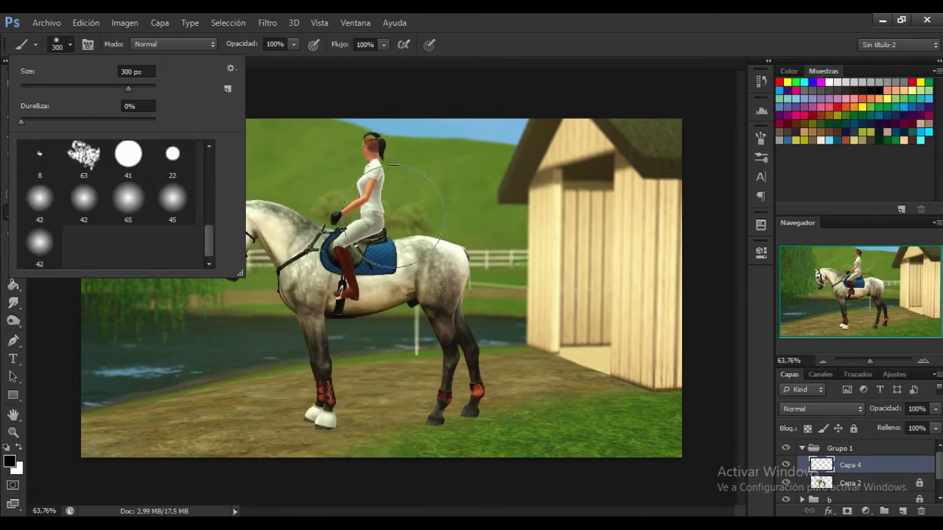
pyautogui.moveTo(207, 227); pyautogui.dragTo(217, 141)
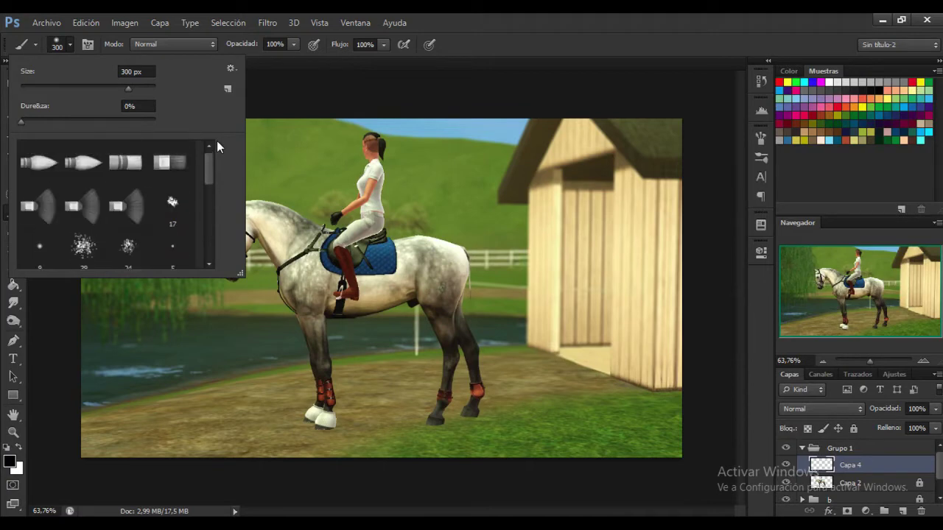
# Choose the third bristle brush tip, the flat one, and set its size to 21 px.
pyautogui.click(123, 163)
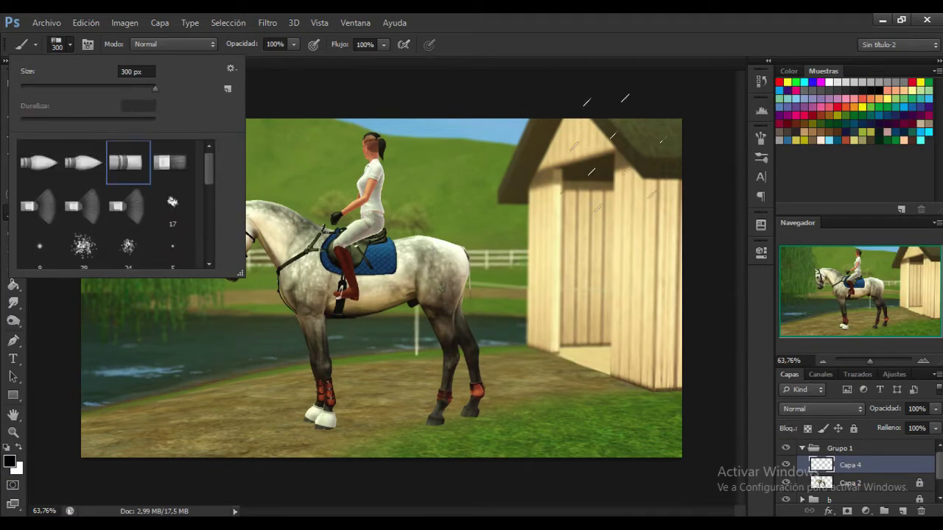
pyautogui.click(523, 164)
pyautogui.rightClick(547, 217)
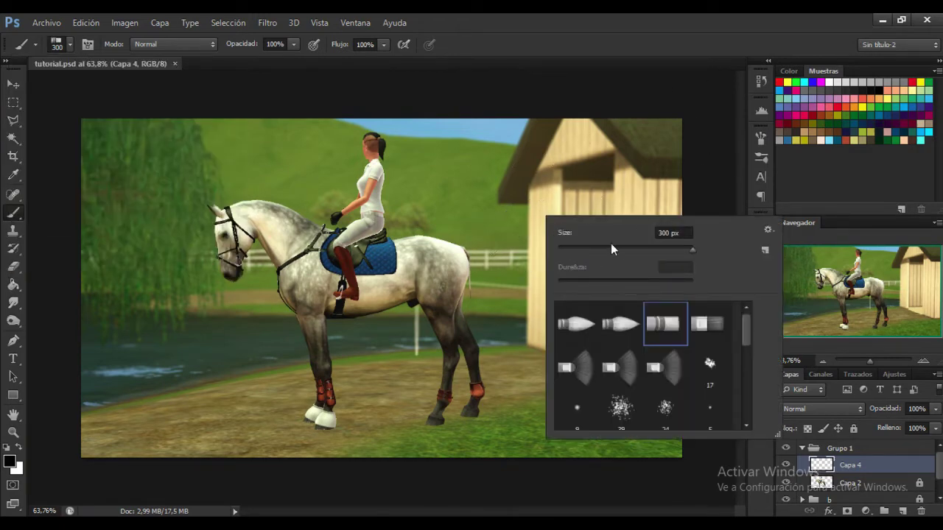
pyautogui.moveTo(610, 245); pyautogui.dragTo(570, 246)
pyautogui.press('Up')
pyautogui.press('Up')
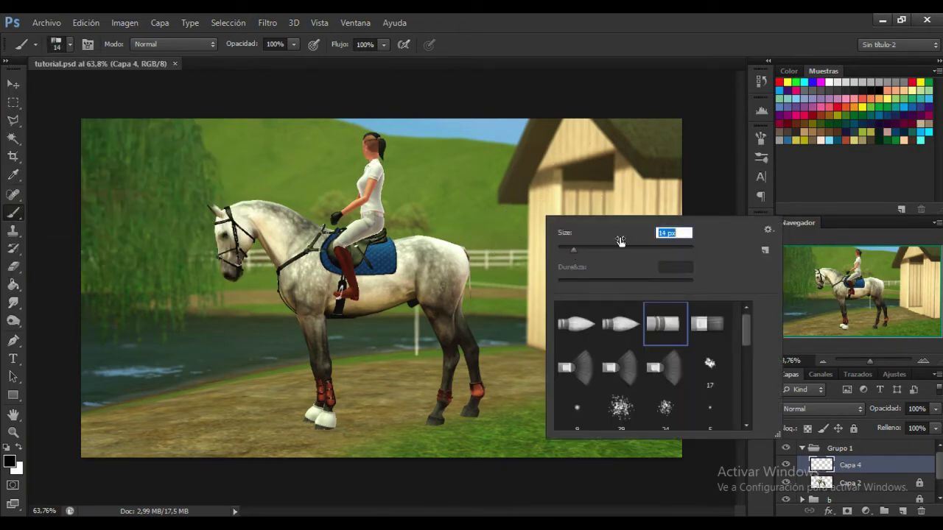
pyautogui.press('Up')
pyautogui.press('Up')
pyautogui.press('Up')
pyautogui.press('Up')
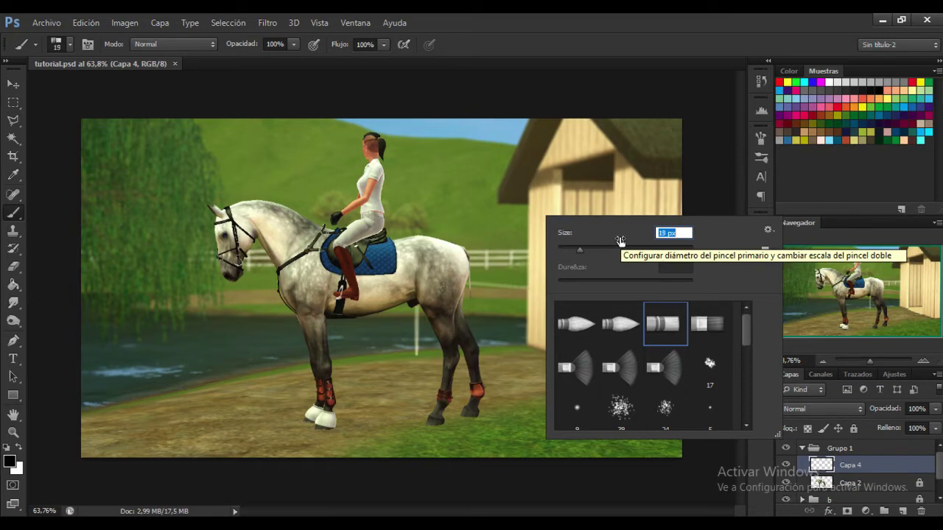
pyautogui.press('Up')
pyautogui.press('Up')
pyautogui.press('Down')
pyautogui.press('Return')
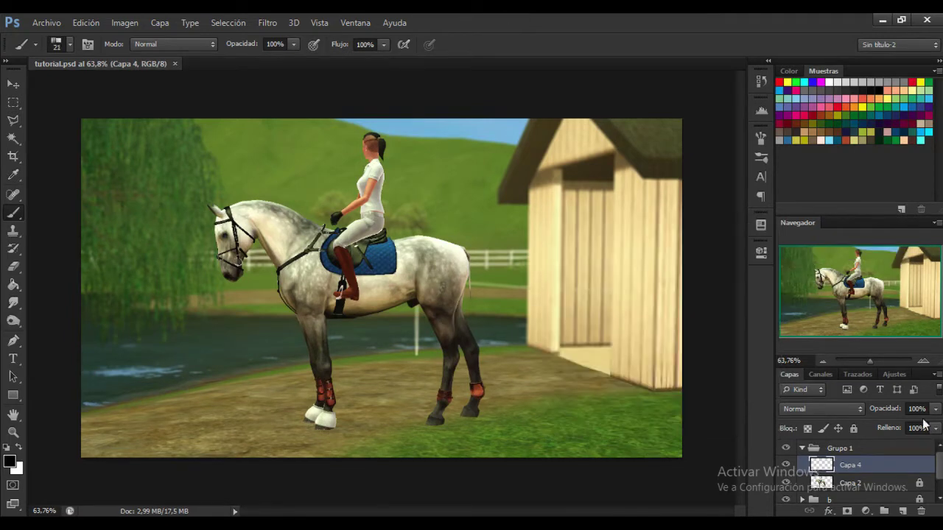
# Paint the first black tail strands on Capa 4 from the horse's rump down along the hind leg at about 149% zoom.
pyautogui.click(878, 361)
pyautogui.moveTo(881, 300); pyautogui.dragTo(911, 314)
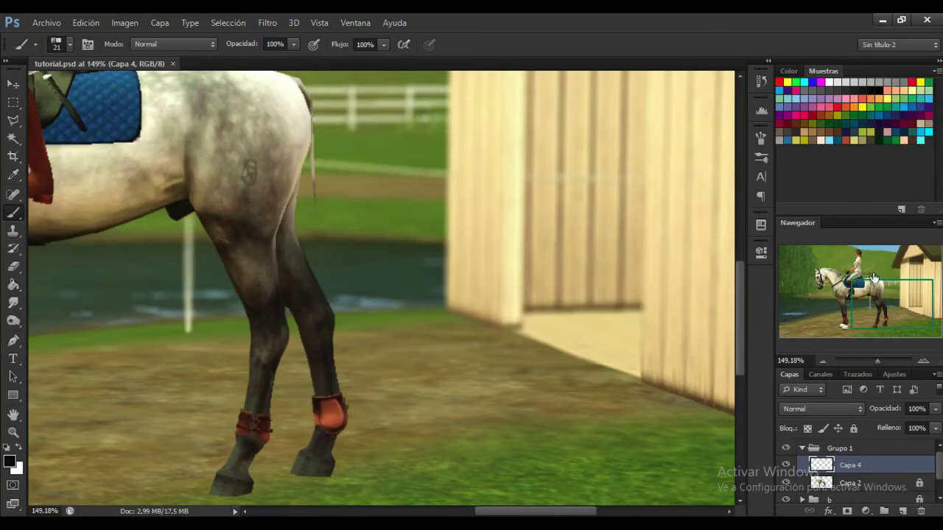
pyautogui.moveTo(877, 300); pyautogui.dragTo(867, 294)
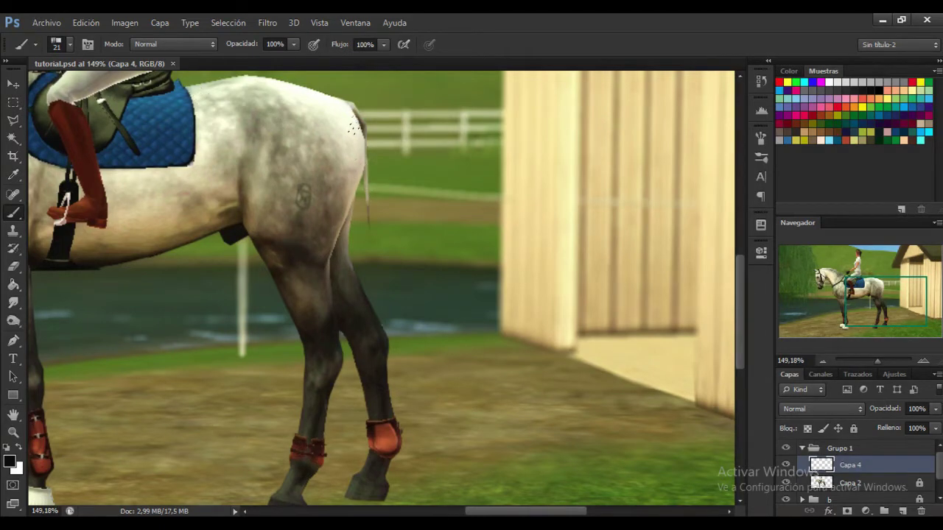
pyautogui.moveTo(343, 110); pyautogui.dragTo(376, 173)
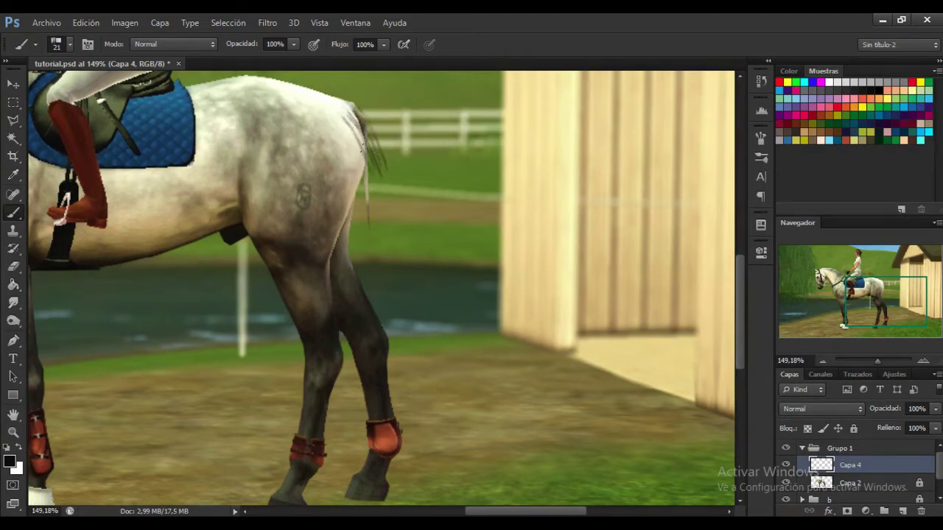
pyautogui.moveTo(348, 119); pyautogui.dragTo(372, 257)
pyautogui.moveTo(375, 184); pyautogui.dragTo(367, 398)
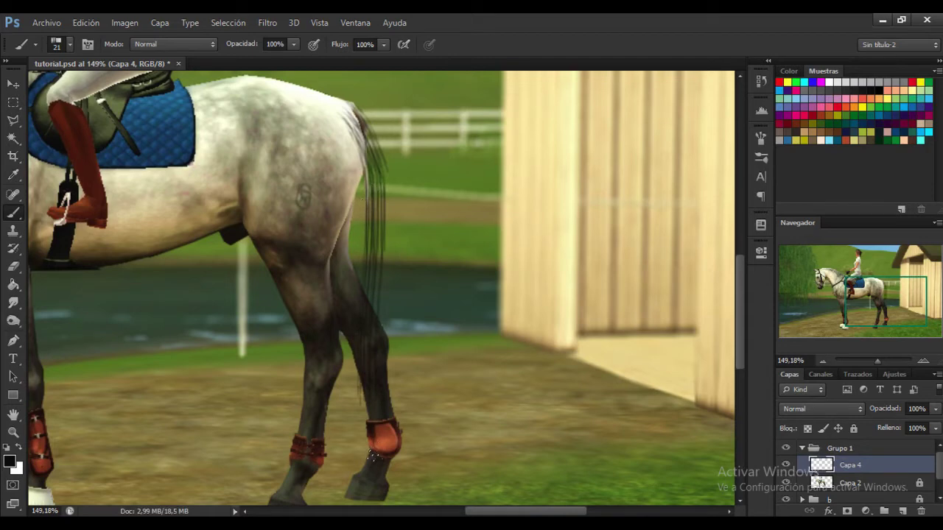
# Extend the tail with more black strands down to the red hind boot, undoing one stroke and adding an outer strand.
pyautogui.moveTo(390, 310); pyautogui.dragTo(392, 442)
pyautogui.moveTo(385, 262); pyautogui.dragTo(397, 442)
pyautogui.moveTo(381, 232); pyautogui.dragTo(401, 443)
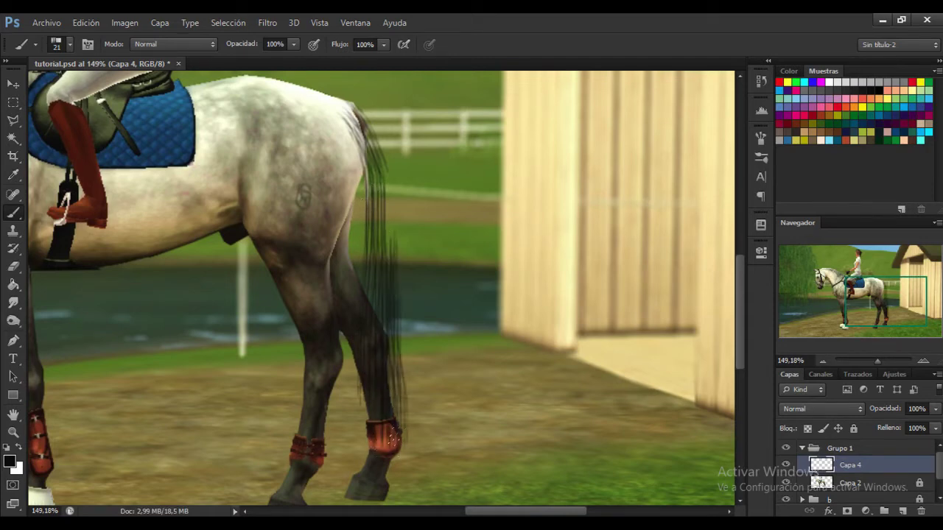
pyautogui.click(86, 22)
pyautogui.click(190, 27)
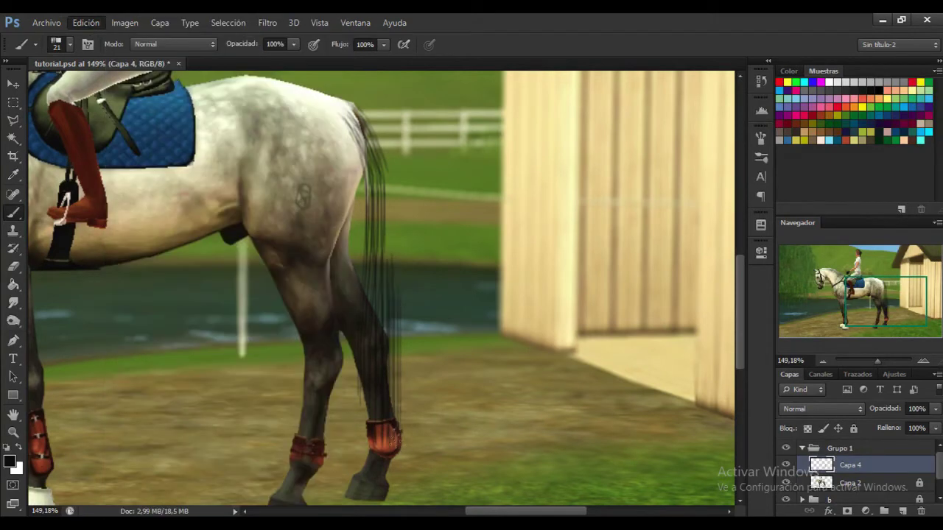
pyautogui.moveTo(400, 442); pyautogui.dragTo(389, 154)
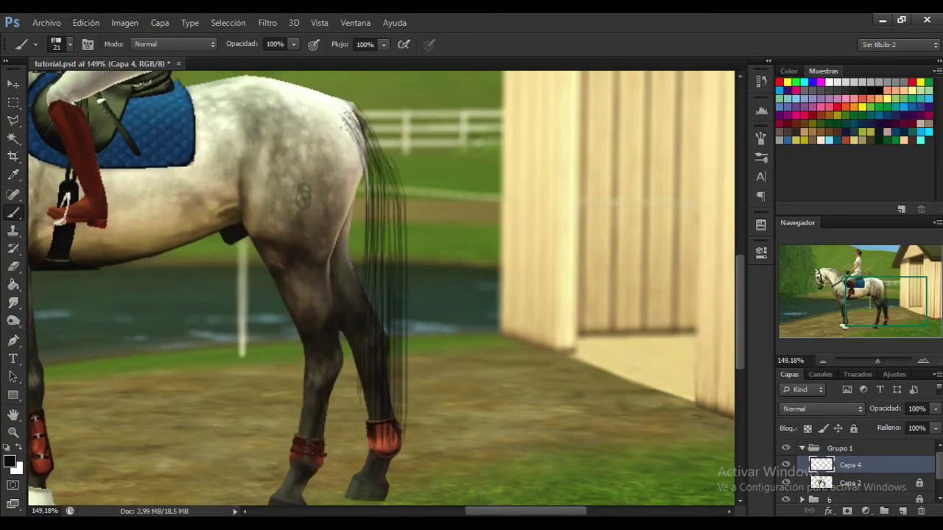
# Move the painted tail on Capa 4 slightly closer to the horse's hindquarters.
pyautogui.click(13, 84)
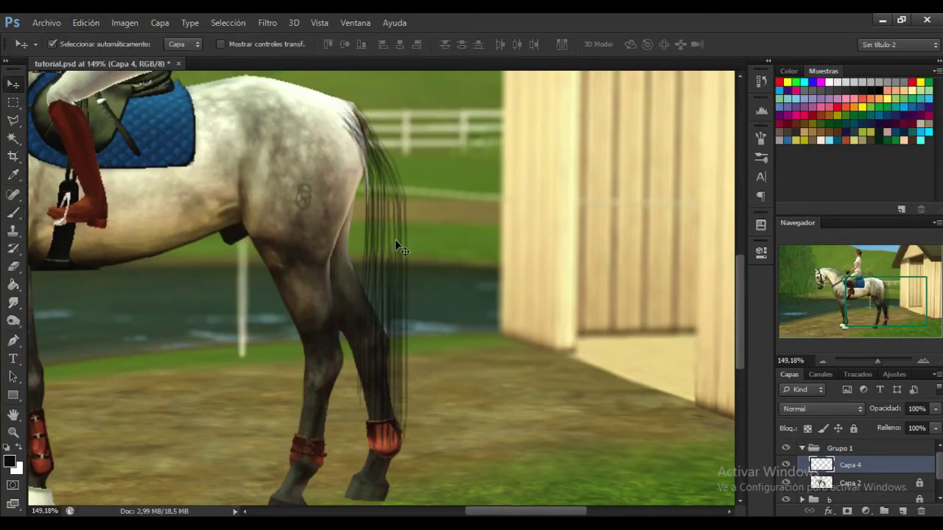
pyautogui.moveTo(395, 241); pyautogui.dragTo(383, 238)
pyautogui.moveTo(381, 152); pyautogui.dragTo(363, 145)
# Paint more black strands on Capa 4 from the tail root down the inner side, undoing one stroke and repainting upward from the tips.
pyautogui.click(14, 213)
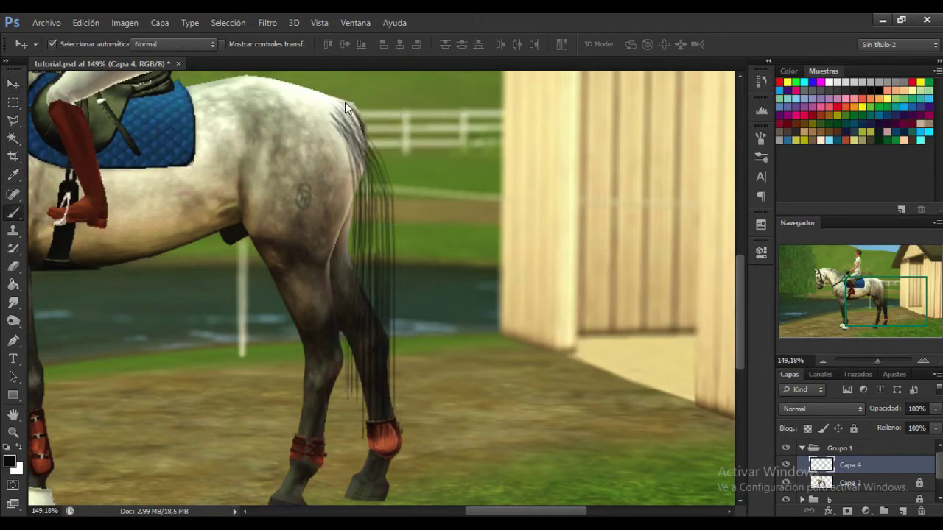
pyautogui.moveTo(340, 108)
pyautogui.mouseDown()
pyautogui.moveTo(373, 142)
pyautogui.moveTo(386, 234)
pyautogui.mouseUp()
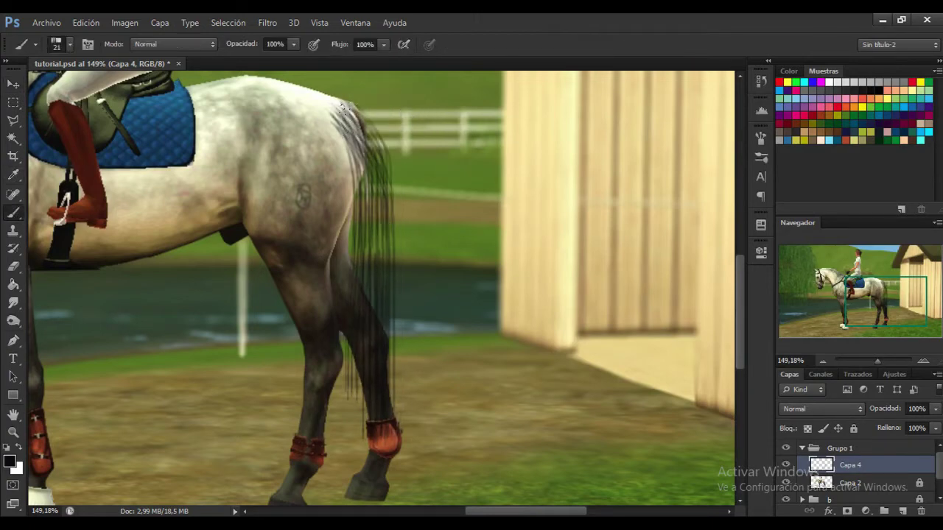
pyautogui.moveTo(343, 108)
pyautogui.mouseDown()
pyautogui.moveTo(359, 313)
pyautogui.moveTo(351, 425)
pyautogui.moveTo(349, 344)
pyautogui.mouseUp()
pyautogui.click(92, 23)
pyautogui.click(134, 51)
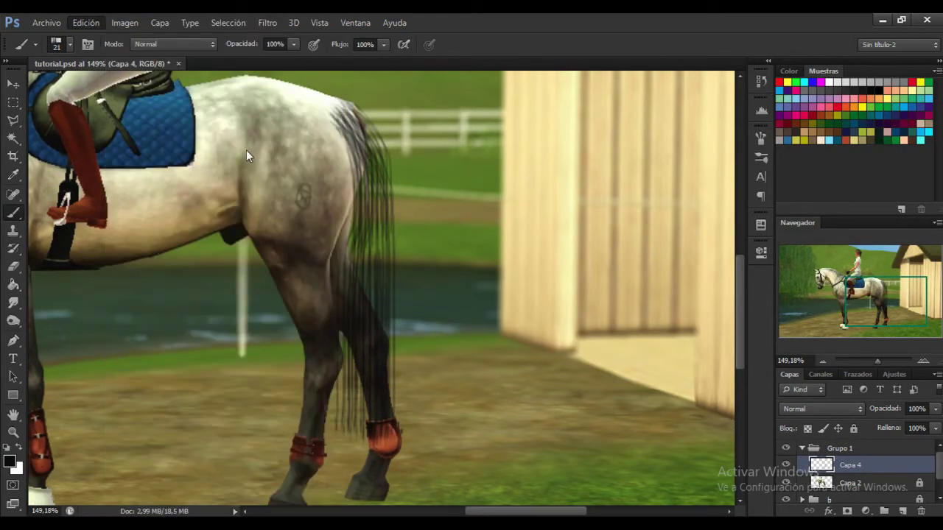
pyautogui.hotkey('ctrl', 'alt', 'z')
pyautogui.moveTo(355, 426); pyautogui.dragTo(370, 179)
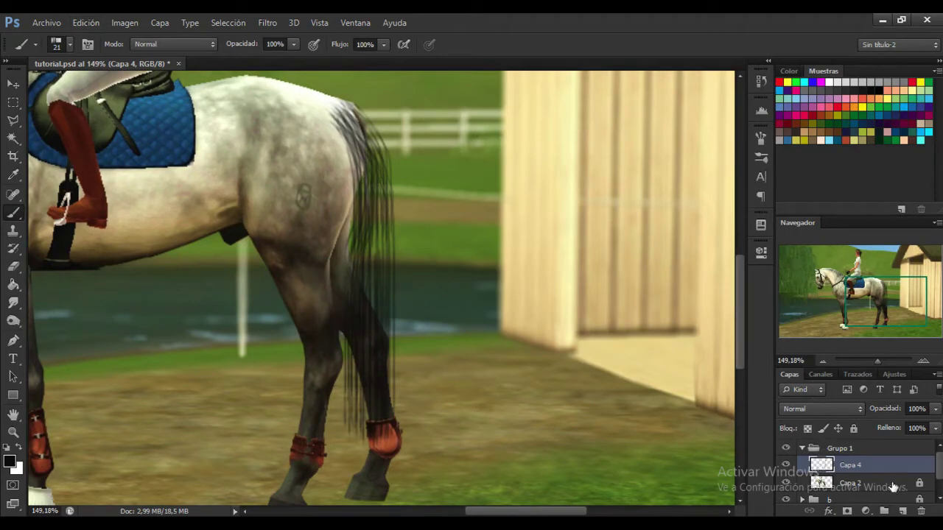
# Add a new layer above Capa 4 and lower the flat bristle brush's stiffness to 59%, checking the tail with Capa 4 hidden.
pyautogui.click(905, 511)
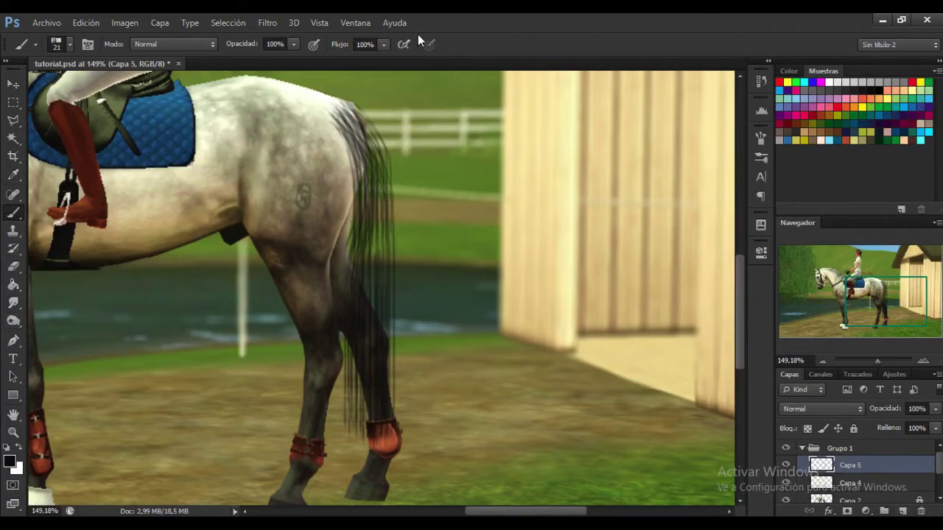
pyautogui.click(763, 135)
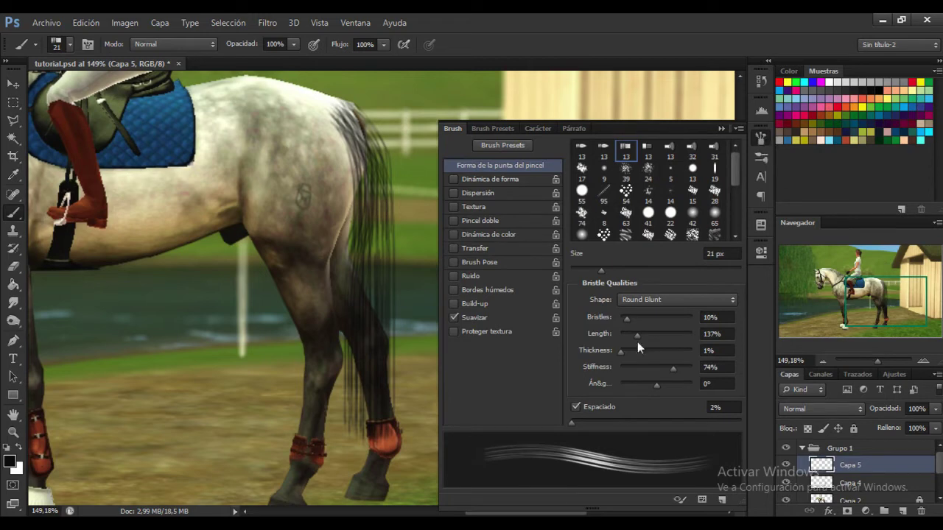
pyautogui.moveTo(674, 371); pyautogui.dragTo(662, 365)
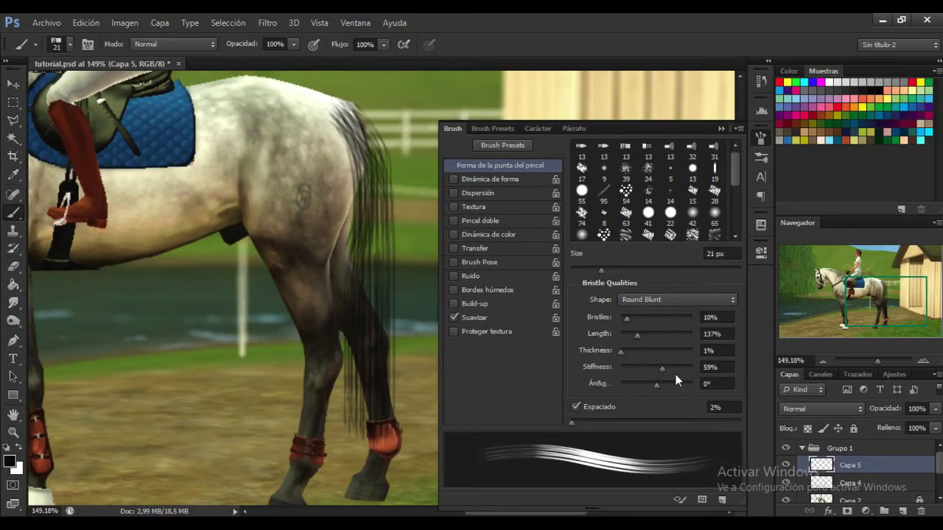
pyautogui.click(762, 140)
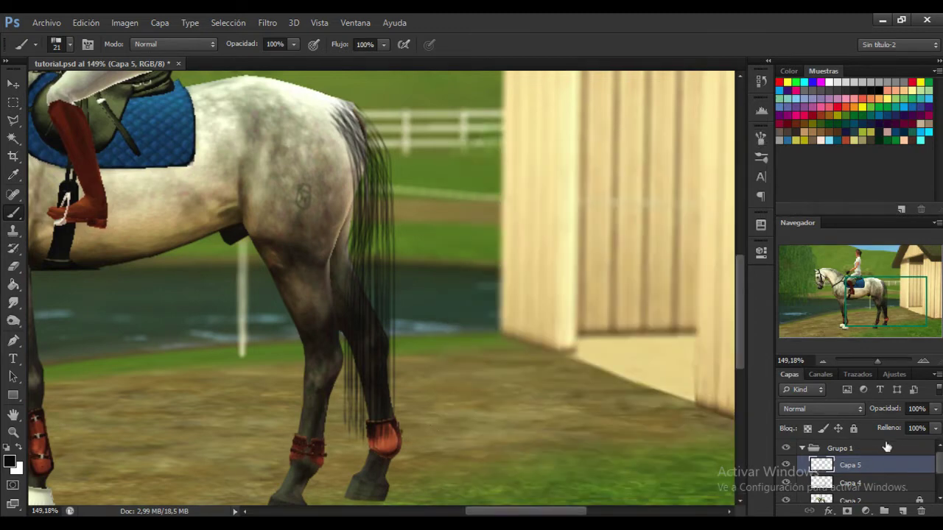
pyautogui.click(786, 483)
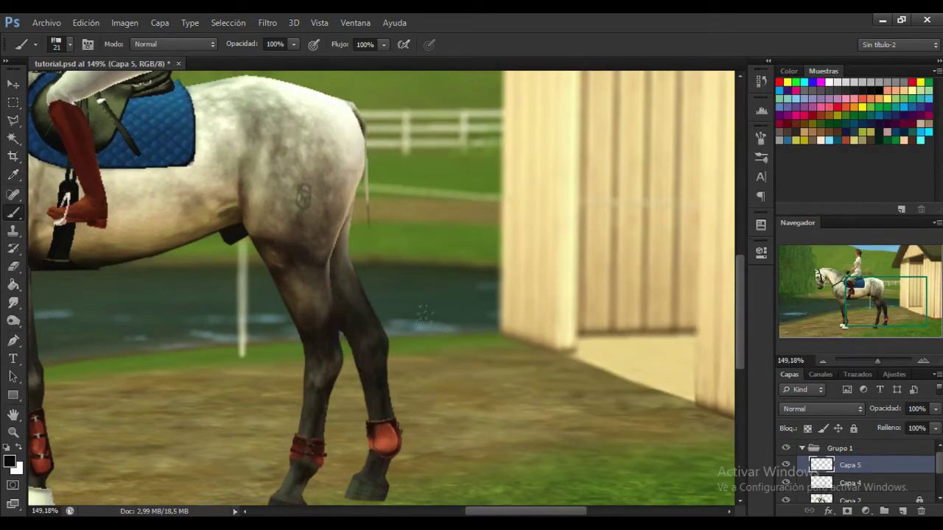
pyautogui.click(785, 483)
# Fill in the tail on Capa 5 with dense black strands, from the tips beside the red boot up towards the rump.
pyautogui.moveTo(381, 441); pyautogui.dragTo(386, 311)
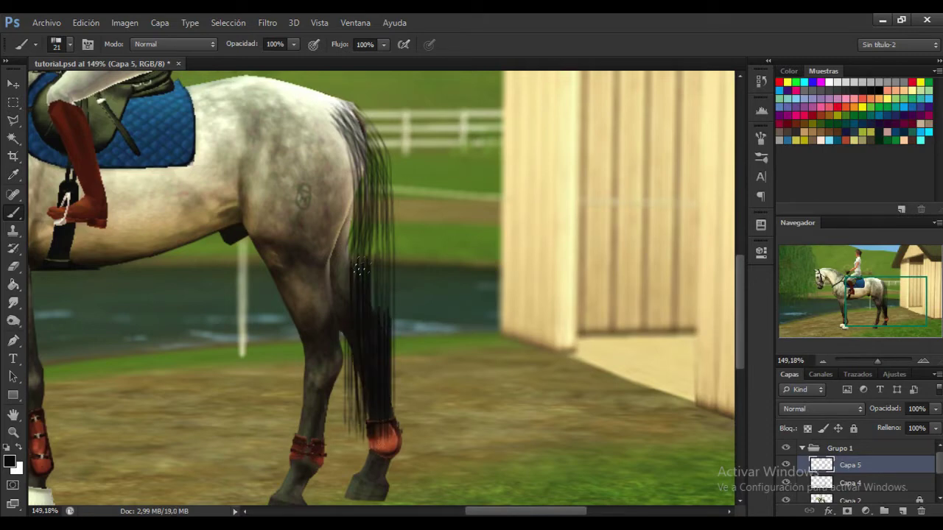
pyautogui.click(83, 23)
pyautogui.click(133, 52)
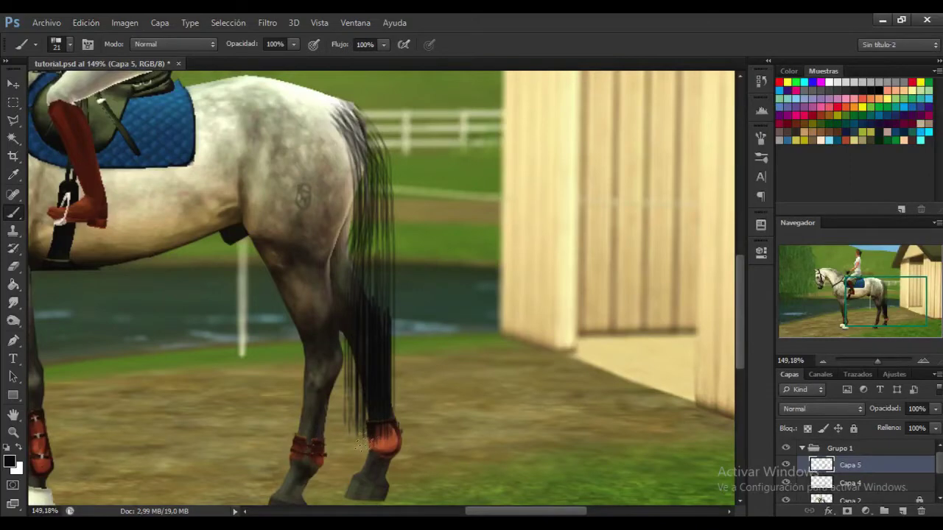
pyautogui.moveTo(360, 442); pyautogui.dragTo(366, 274)
pyautogui.moveTo(358, 439)
pyautogui.mouseDown()
pyautogui.moveTo(357, 260)
pyautogui.moveTo(366, 290)
pyautogui.moveTo(377, 242)
pyautogui.mouseUp()
pyautogui.moveTo(377, 140); pyautogui.dragTo(362, 327)
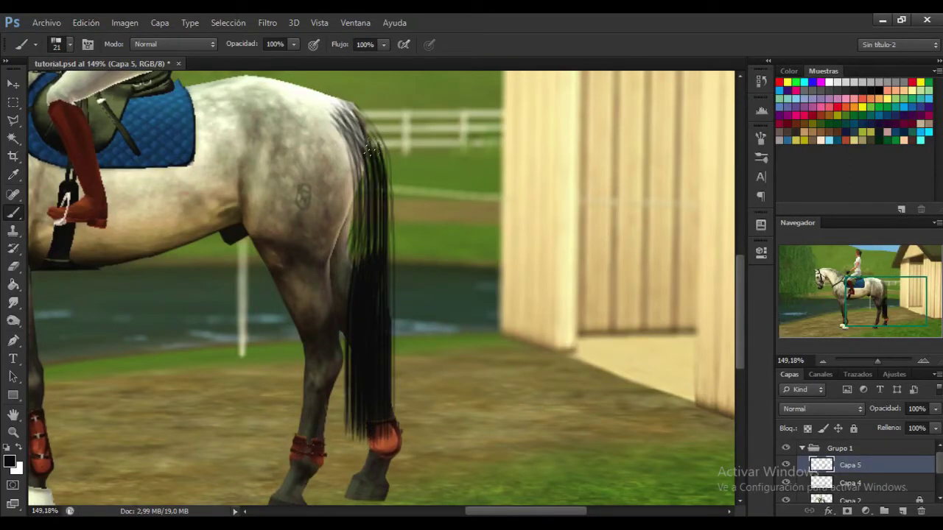
pyautogui.moveTo(360, 166); pyautogui.dragTo(361, 335)
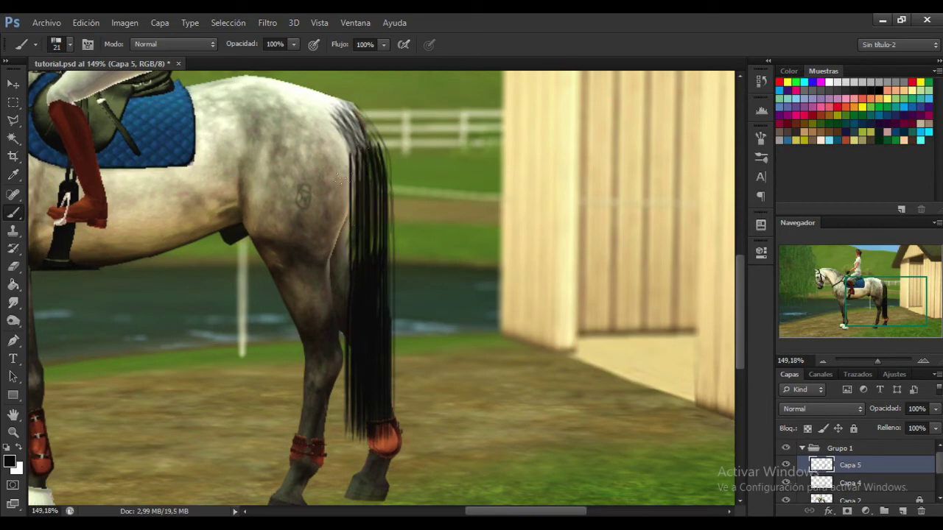
pyautogui.moveTo(350, 287); pyautogui.dragTo(336, 170)
pyautogui.click(90, 22)
pyautogui.click(133, 51)
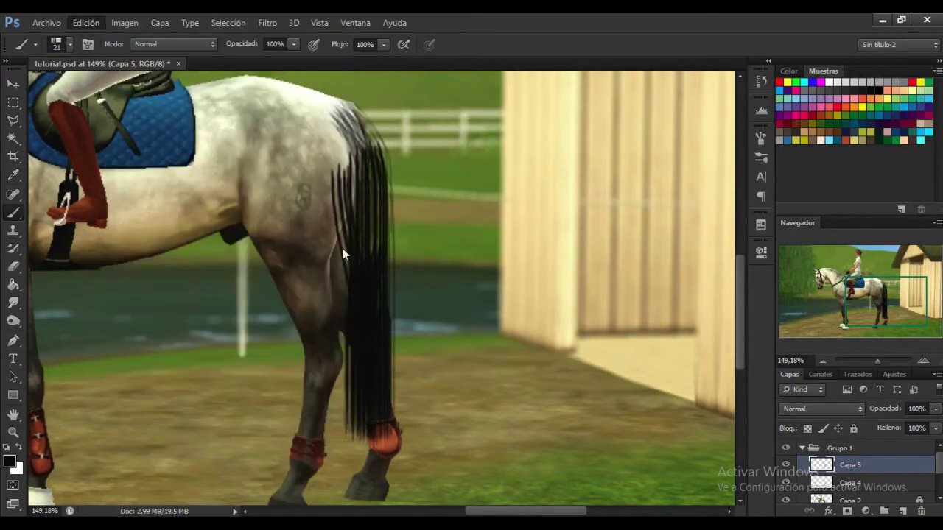
pyautogui.hotkey('ctrl', 'z')
# Thicken the middle of the tail on Capa 5, undo the stroke that strays past the outer edge, and repaint upward from the boot.
pyautogui.moveTo(358, 181); pyautogui.dragTo(356, 247)
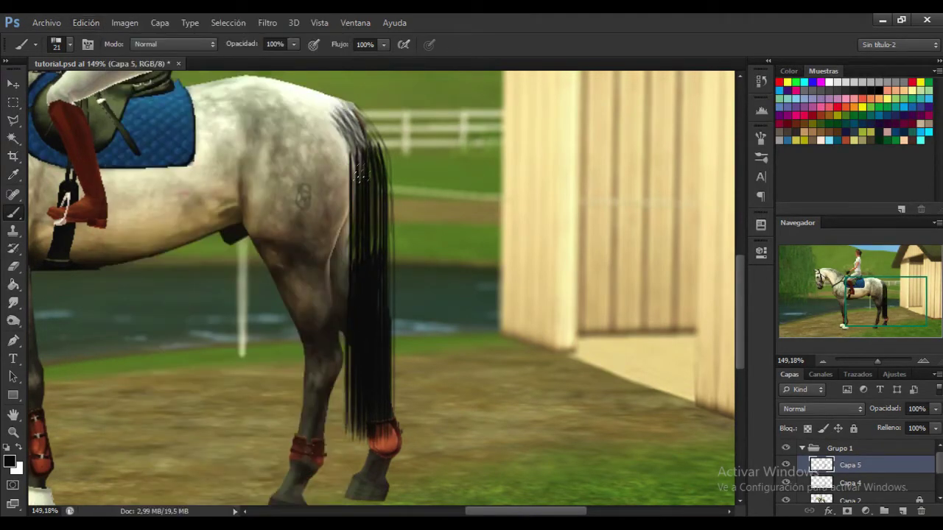
pyautogui.moveTo(352, 178); pyautogui.dragTo(363, 349)
pyautogui.moveTo(372, 201); pyautogui.dragTo(370, 358)
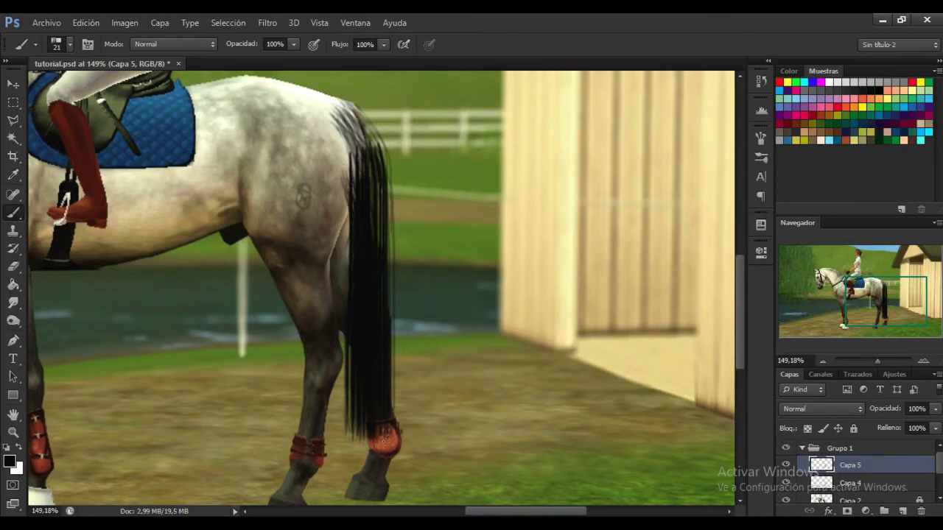
pyautogui.moveTo(392, 425); pyautogui.dragTo(397, 221)
pyautogui.click(83, 22)
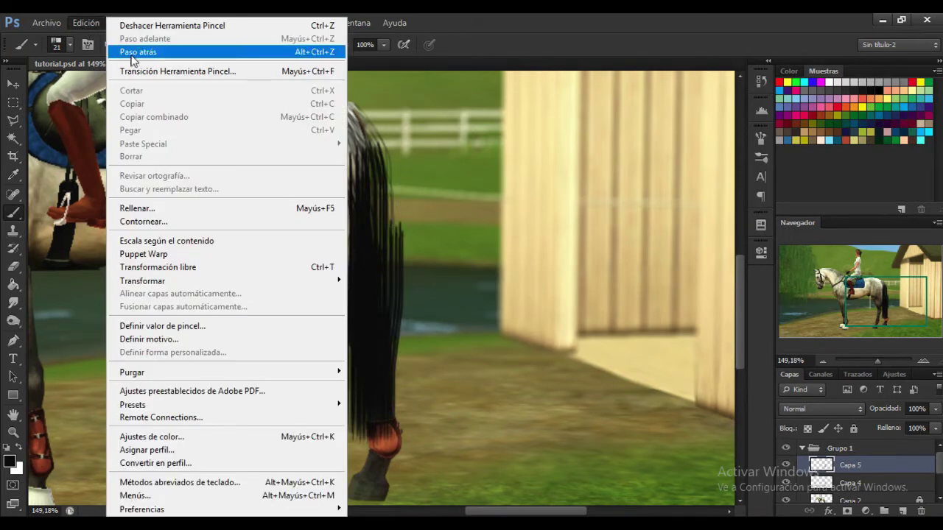
pyautogui.click(140, 52)
pyautogui.moveTo(384, 434)
pyautogui.mouseDown()
pyautogui.moveTo(377, 266)
pyautogui.moveTo(387, 419)
pyautogui.moveTo(392, 264)
pyautogui.moveTo(337, 118)
pyautogui.moveTo(364, 173)
pyautogui.moveTo(375, 236)
pyautogui.mouseUp()
# Paint dense black strands from the tail root over the rump and down the tail's outer edge, undoing the last stroke.
pyautogui.moveTo(337, 105)
pyautogui.mouseDown()
pyautogui.moveTo(376, 177)
pyautogui.moveTo(389, 250)
pyautogui.moveTo(385, 319)
pyautogui.mouseUp()
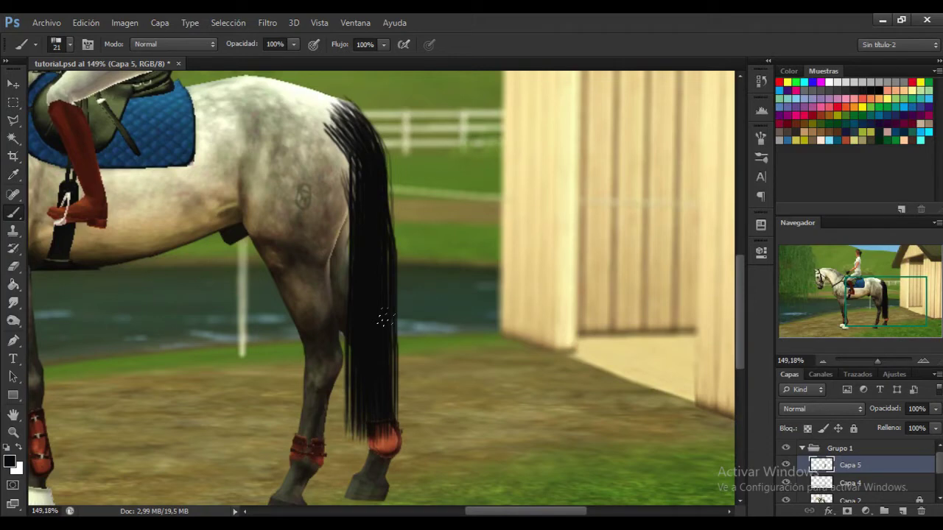
pyautogui.moveTo(335, 105)
pyautogui.mouseDown()
pyautogui.moveTo(391, 202)
pyautogui.moveTo(395, 236)
pyautogui.mouseUp()
pyautogui.moveTo(345, 126)
pyautogui.mouseDown()
pyautogui.moveTo(371, 158)
pyautogui.moveTo(379, 229)
pyautogui.mouseUp()
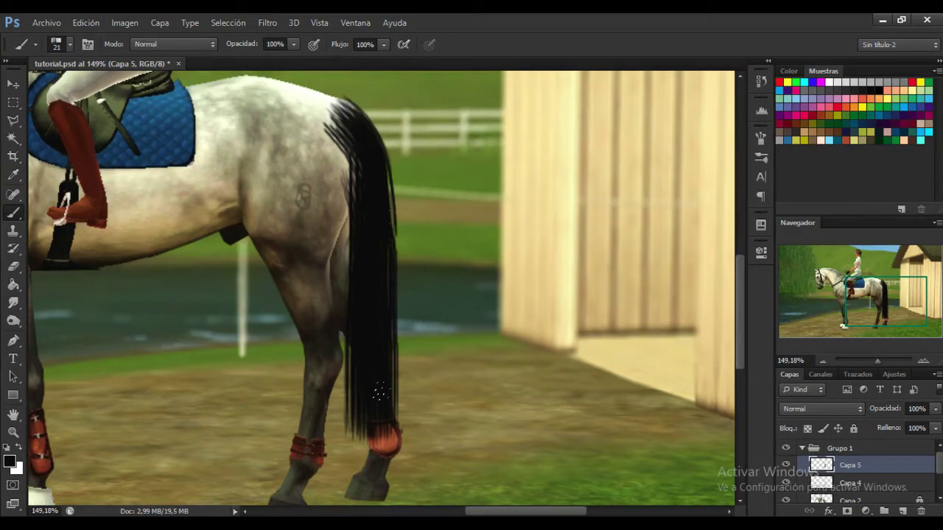
pyautogui.moveTo(381, 194); pyautogui.dragTo(384, 341)
pyautogui.moveTo(389, 179); pyautogui.dragTo(383, 333)
pyautogui.click(85, 22)
pyautogui.click(151, 34)
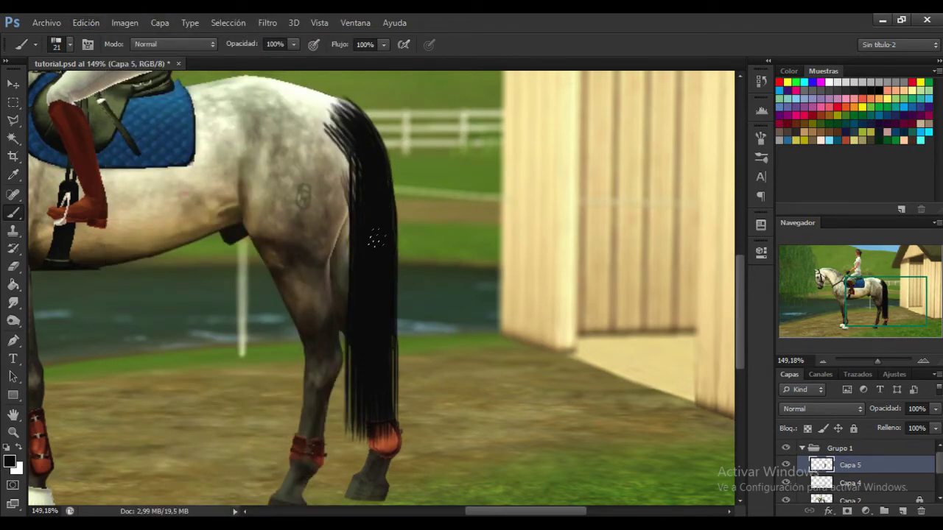
# Widen the tail with strands along its inner edge by the hind leg and fill the gaps at the tail root.
pyautogui.moveTo(346, 137); pyautogui.dragTo(377, 346)
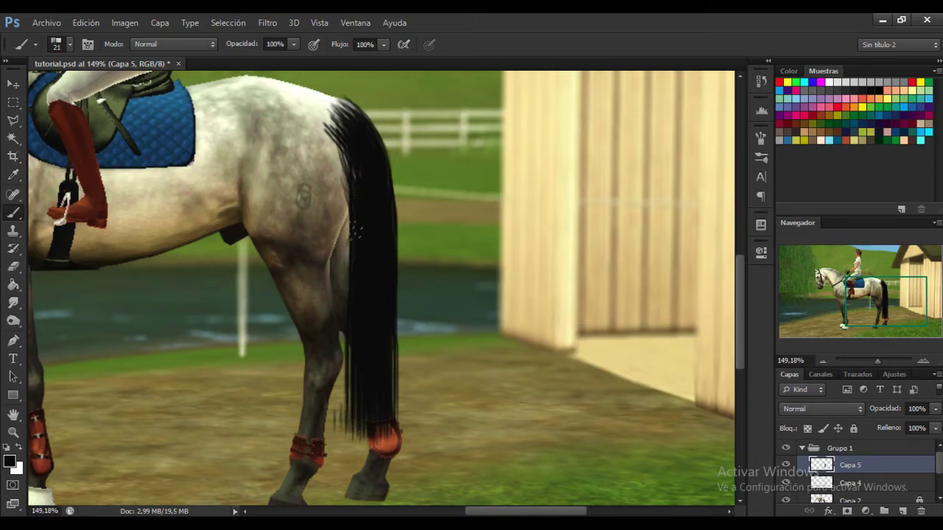
pyautogui.moveTo(351, 231)
pyautogui.mouseDown()
pyautogui.moveTo(349, 423)
pyautogui.moveTo(355, 289)
pyautogui.mouseUp()
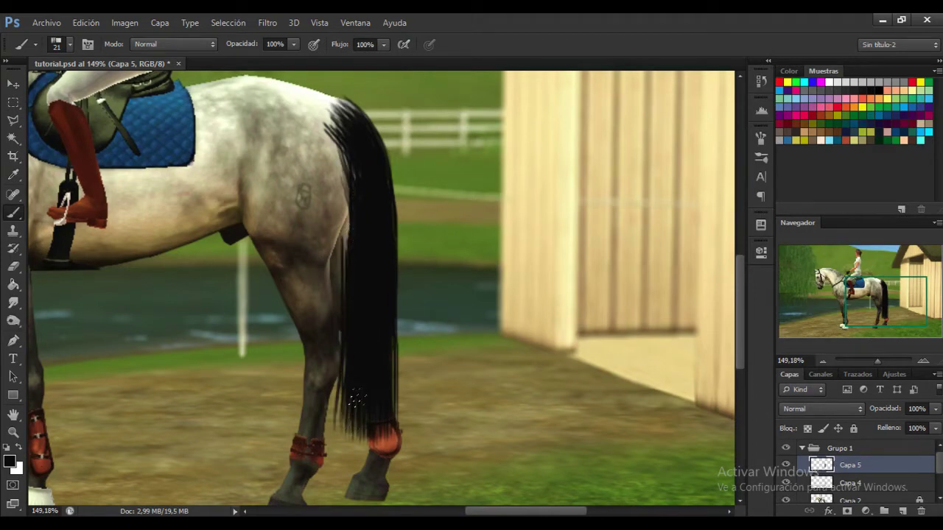
pyautogui.moveTo(358, 218); pyautogui.dragTo(362, 290)
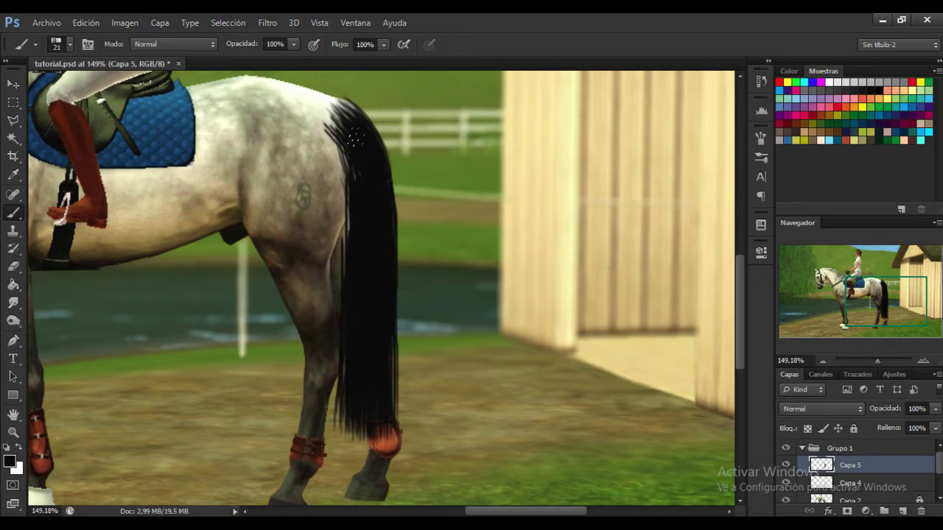
pyautogui.moveTo(352, 126); pyautogui.dragTo(368, 172)
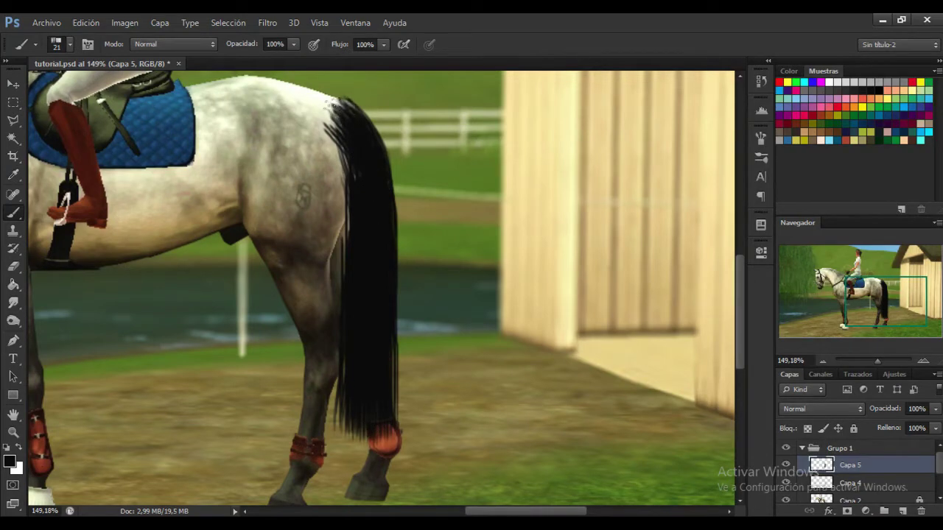
pyautogui.moveTo(332, 108); pyautogui.dragTo(368, 185)
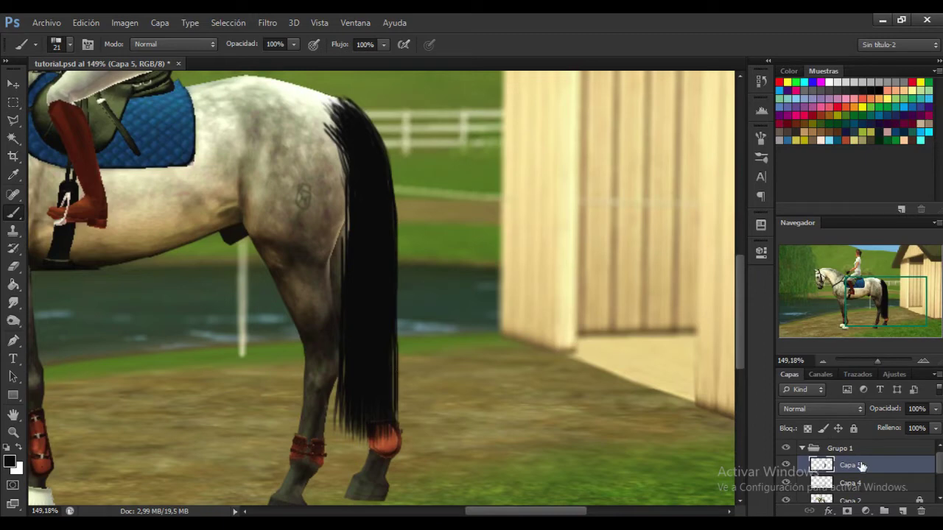
# Merge Capa 5 down into Capa 4, leaving the merged tail layer hidden.
pyautogui.click(787, 483)
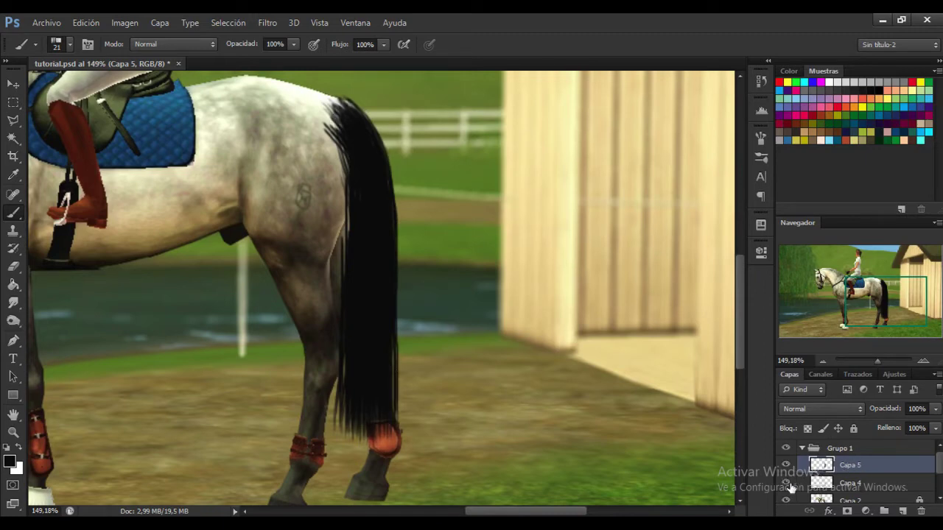
pyautogui.rightClick(881, 470)
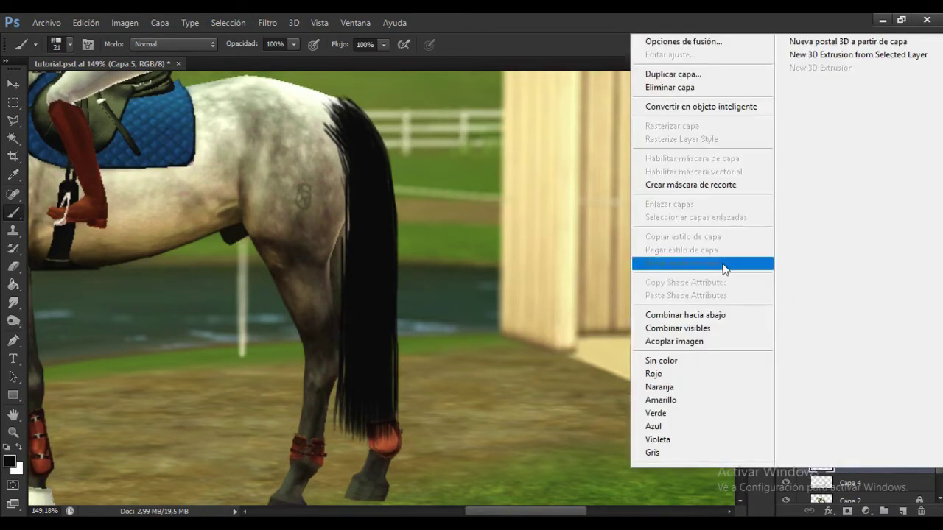
pyautogui.click(719, 319)
pyautogui.hotkey('ctrl', 'e')
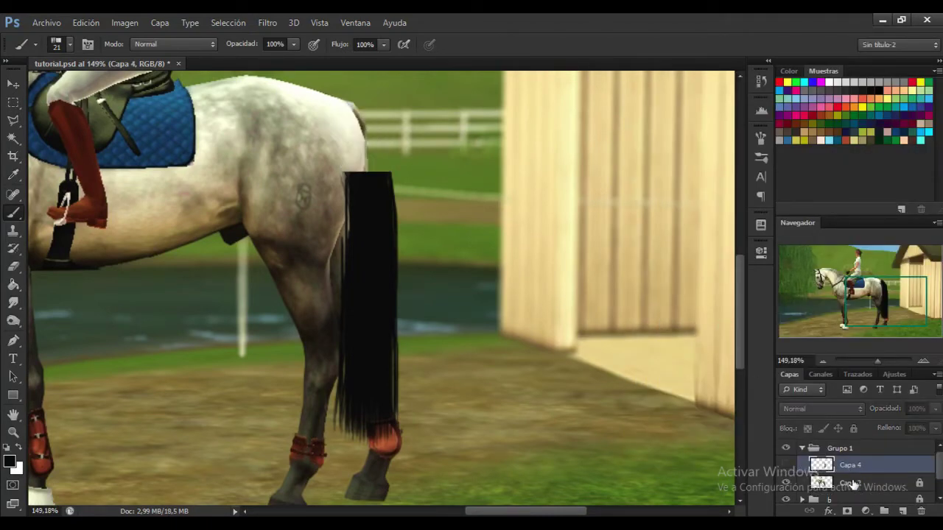
# Make Capa 2 the active layer and unlock it.
pyautogui.click(852, 482)
pyautogui.click(852, 429)
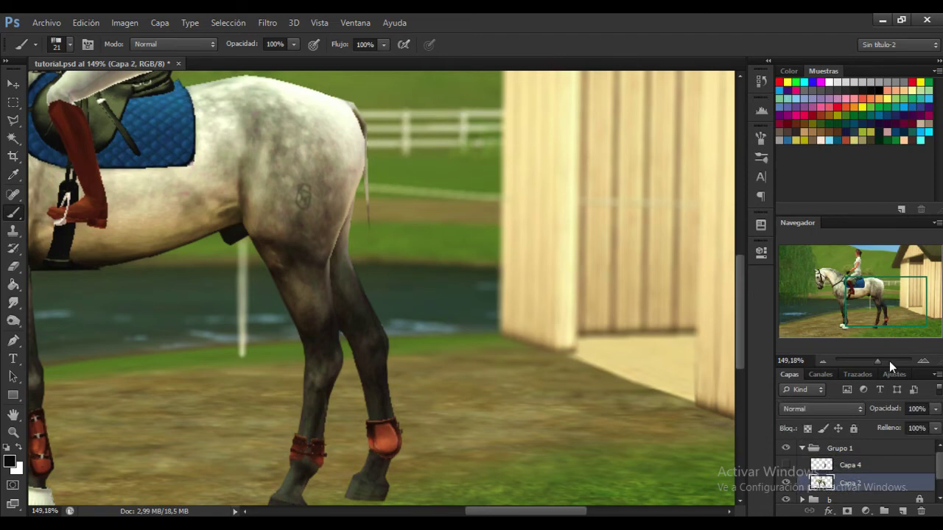
pyautogui.click(889, 361)
pyautogui.moveTo(884, 300)
pyautogui.mouseDown()
pyautogui.moveTo(883, 284)
pyautogui.moveTo(884, 296)
pyautogui.mouseUp()
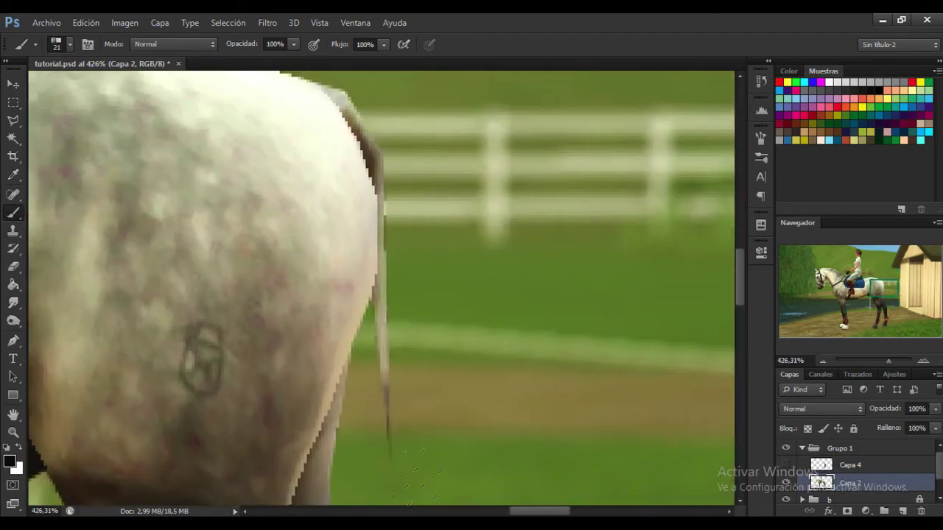
# Outline the remnant of the original tail behind the rump with the Polygonal Lasso, following the rump's rear edge.
pyautogui.click(13, 120)
pyautogui.click(494, 343)
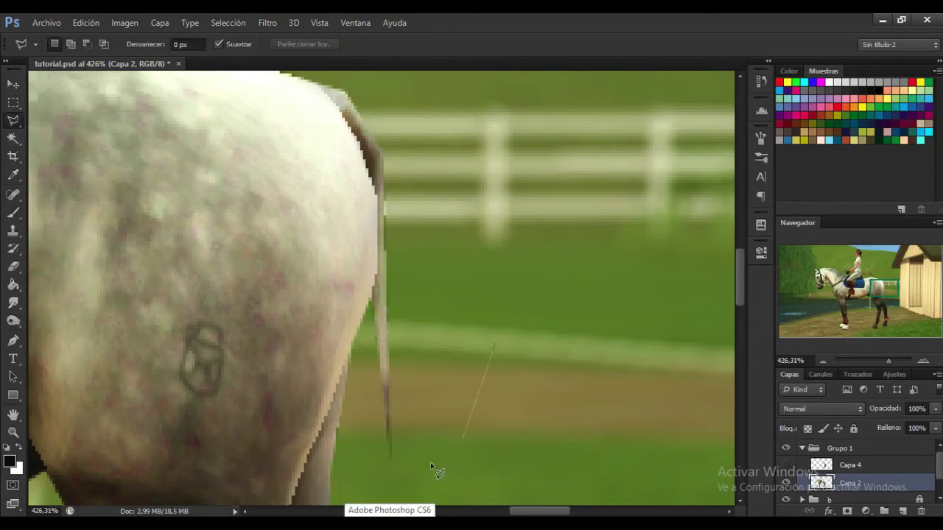
pyautogui.click(429, 466)
pyautogui.click(375, 487)
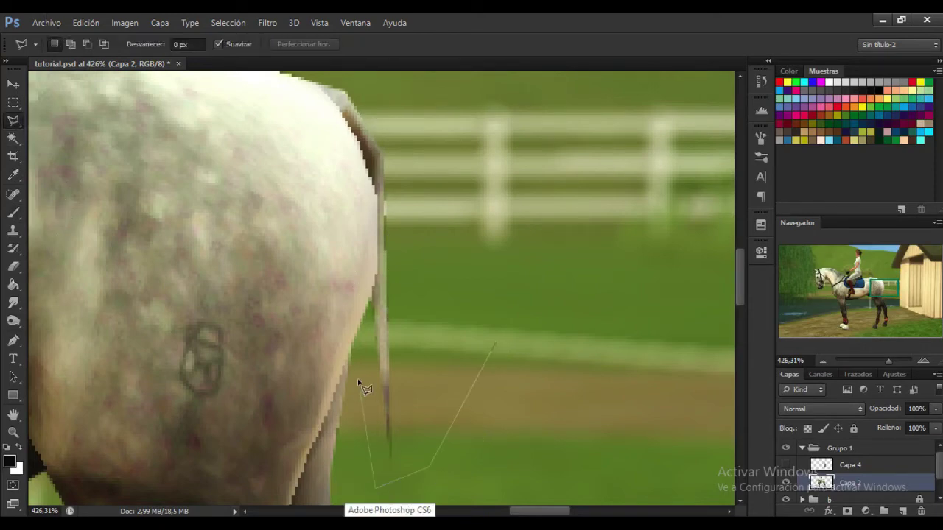
pyautogui.click(381, 271)
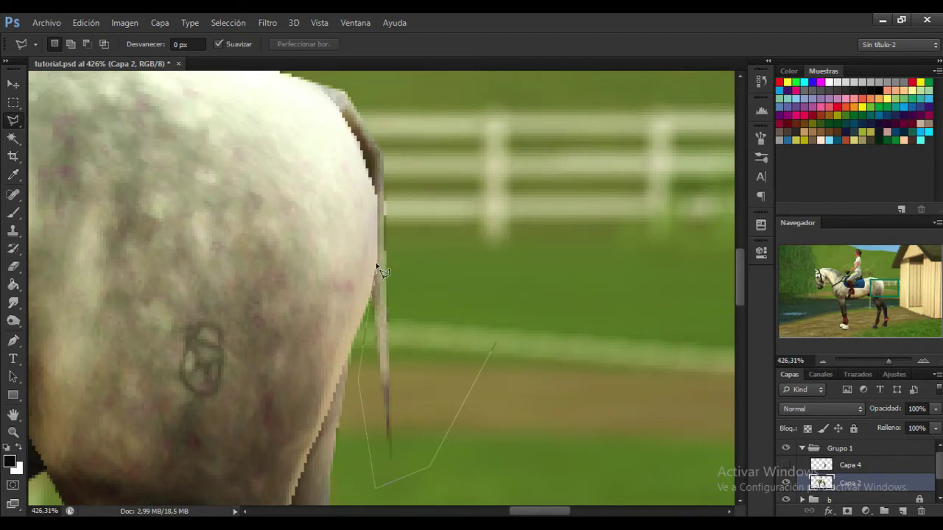
pyautogui.click(366, 156)
pyautogui.click(340, 112)
pyautogui.click(504, 158)
pyautogui.click(525, 312)
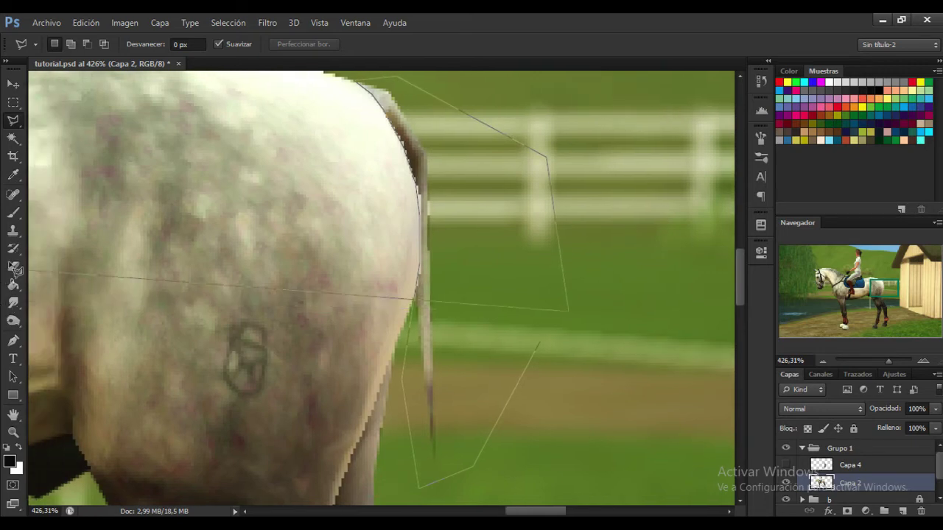
pyautogui.click(9, 263)
pyautogui.click(561, 344)
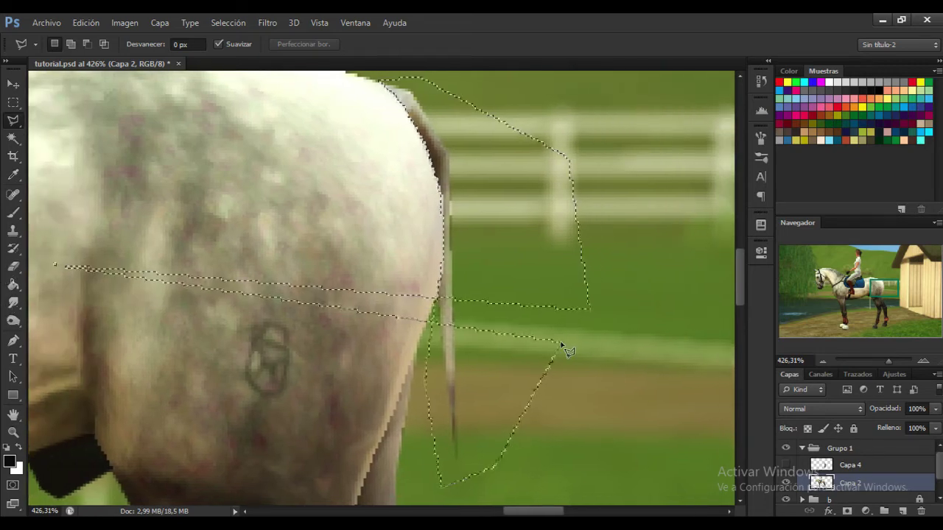
pyautogui.click(562, 344)
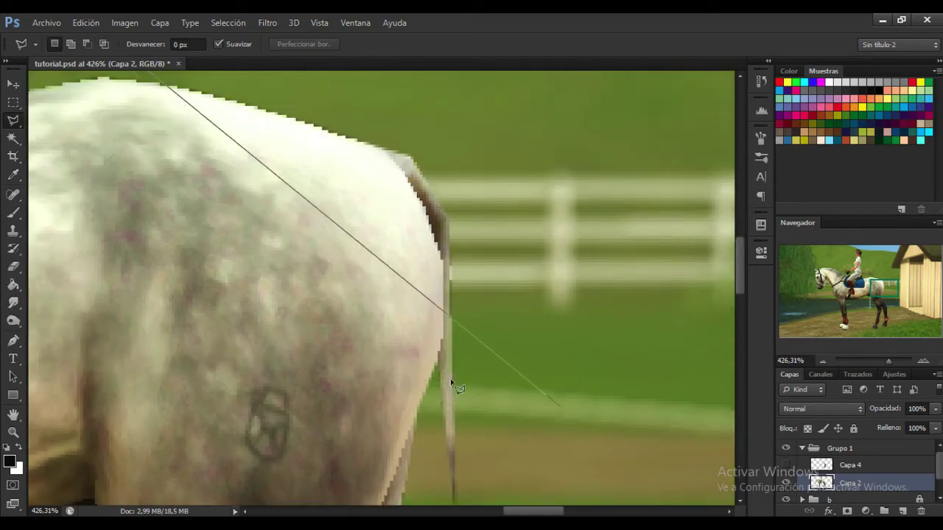
pyautogui.doubleClick(508, 416)
pyautogui.click(425, 218)
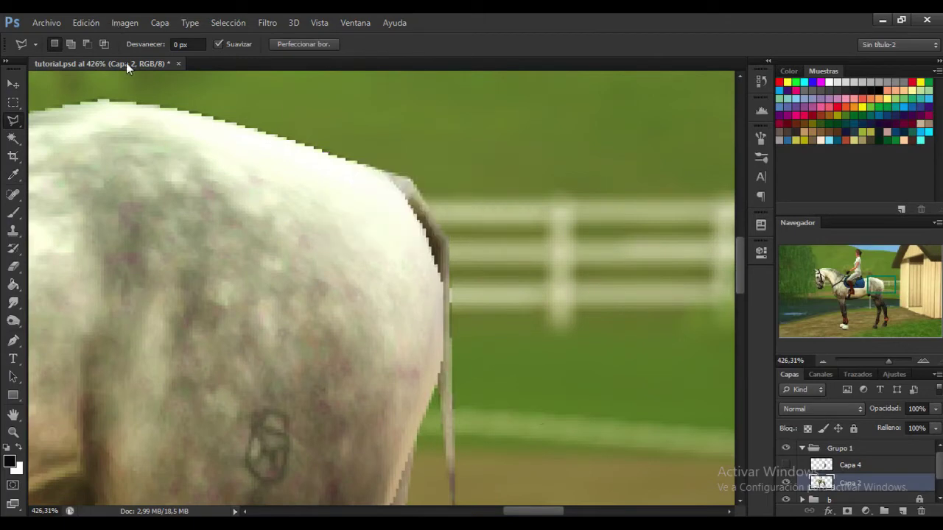
pyautogui.click(85, 22)
pyautogui.click(162, 52)
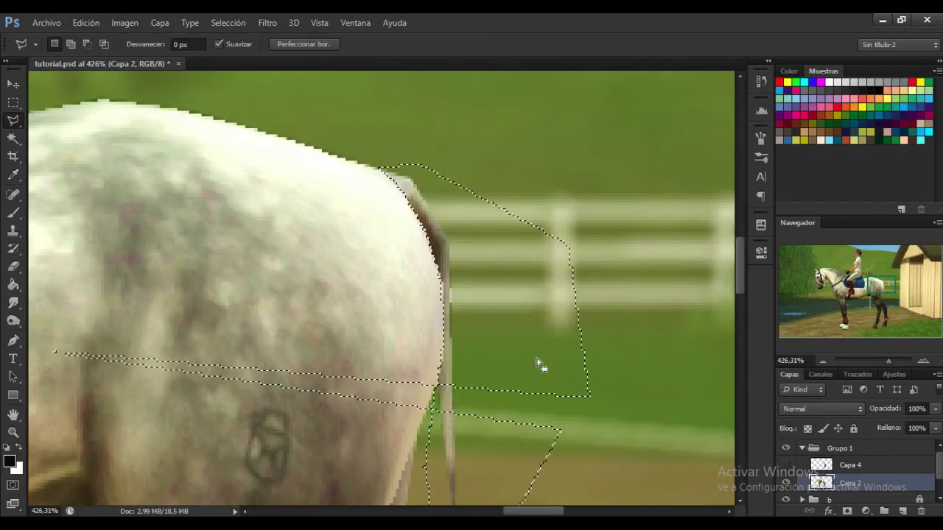
# Subtract the stray wedge across the rump and the strip between the two selected areas from the tail selection.
pyautogui.click(86, 44)
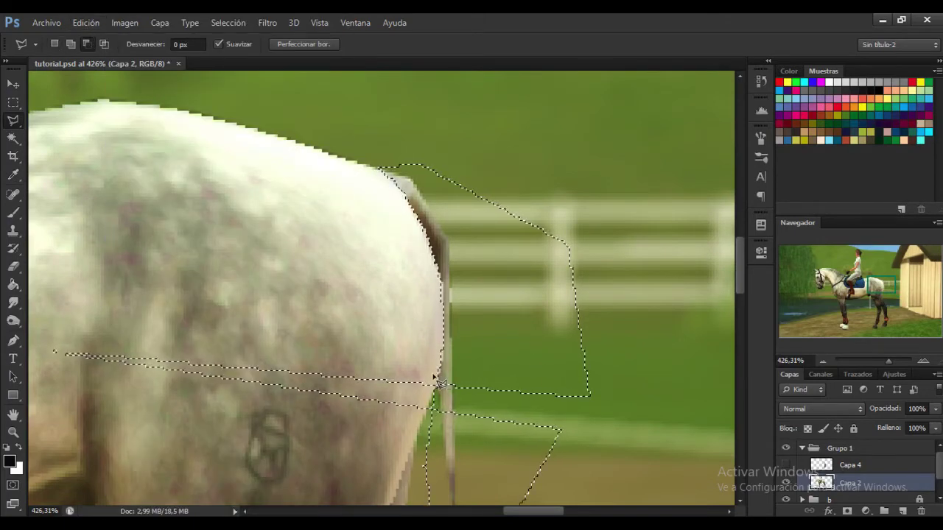
pyautogui.click(427, 426)
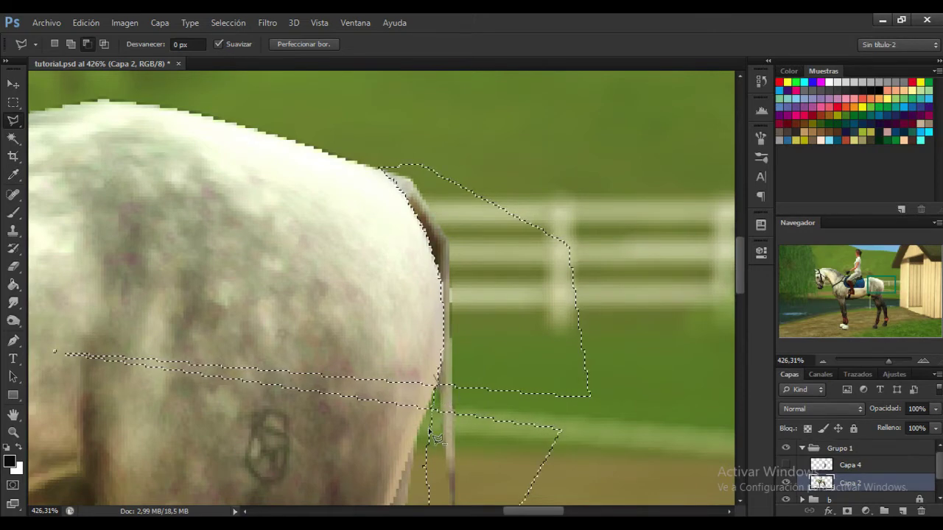
pyautogui.click(131, 391)
pyautogui.click(86, 359)
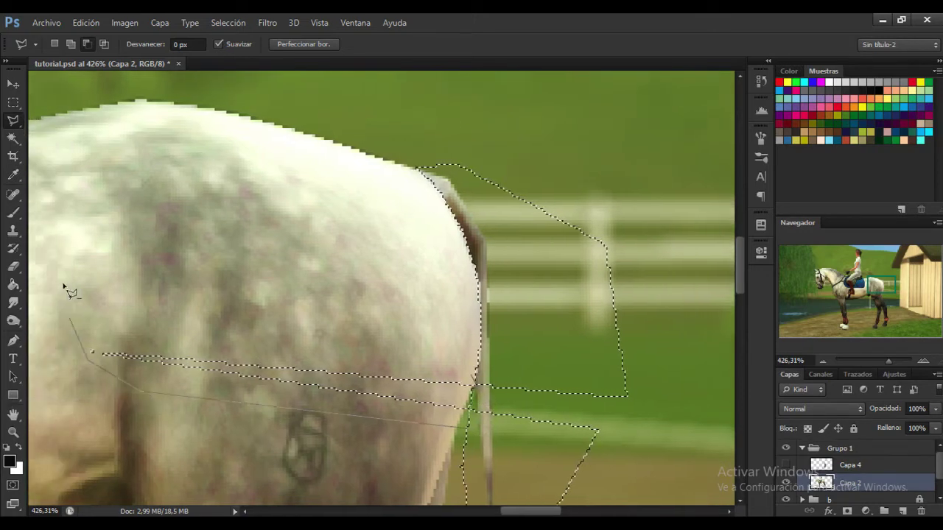
pyautogui.click(63, 286)
pyautogui.doubleClick(317, 273)
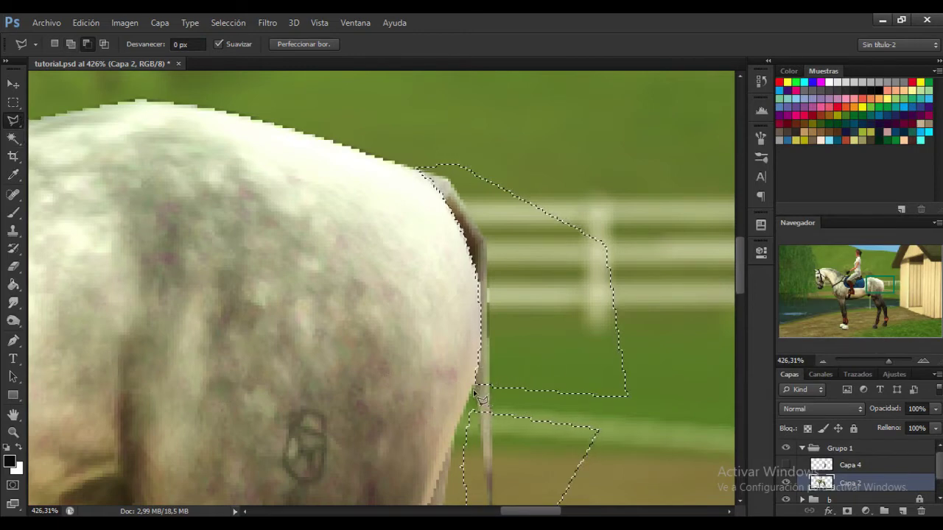
pyautogui.click(472, 416)
pyautogui.click(572, 440)
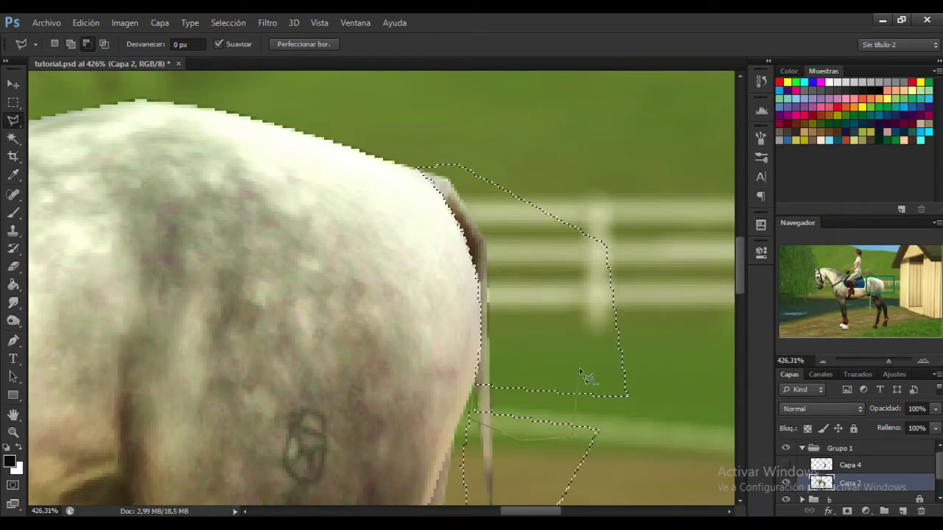
pyautogui.doubleClick(579, 368)
# Add the gap behind the rump to the selection so it encloses the whole tail remnant in one area.
pyautogui.click(71, 44)
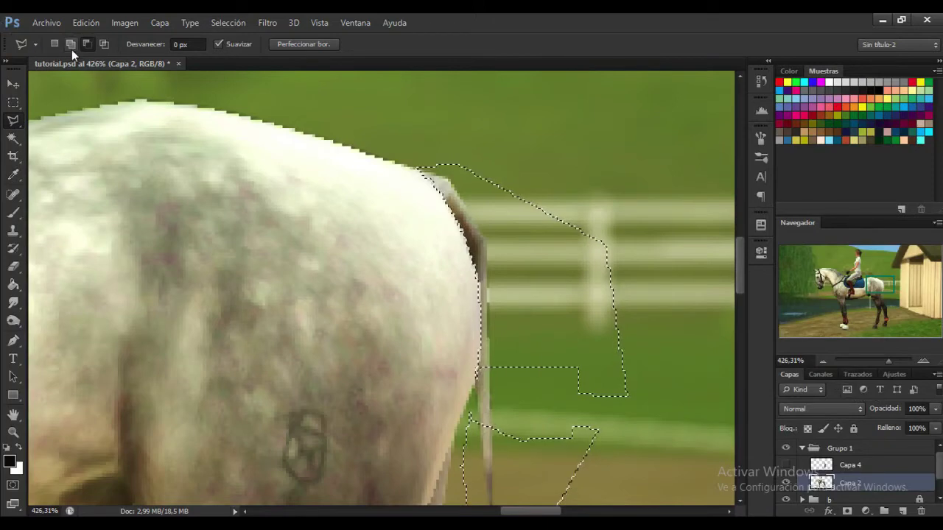
pyautogui.click(593, 356)
pyautogui.click(592, 427)
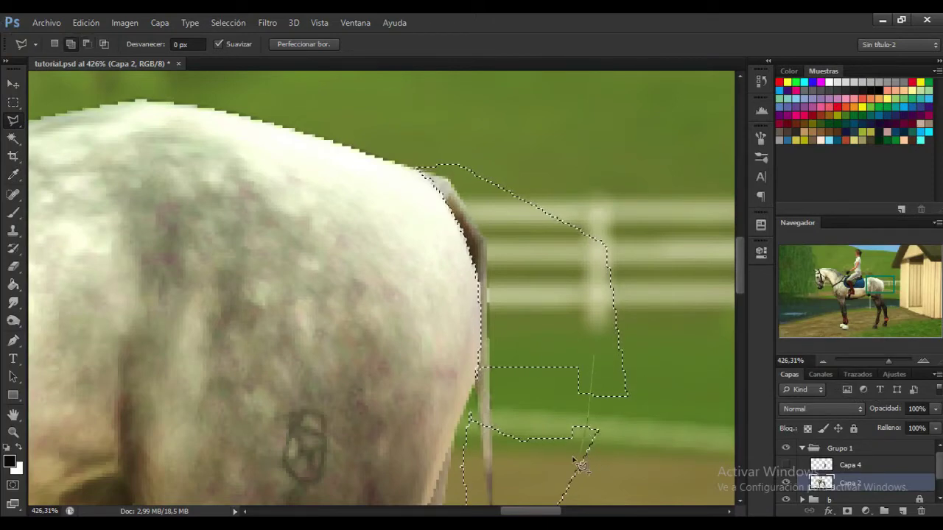
pyautogui.click(538, 484)
pyautogui.click(479, 435)
pyautogui.click(478, 369)
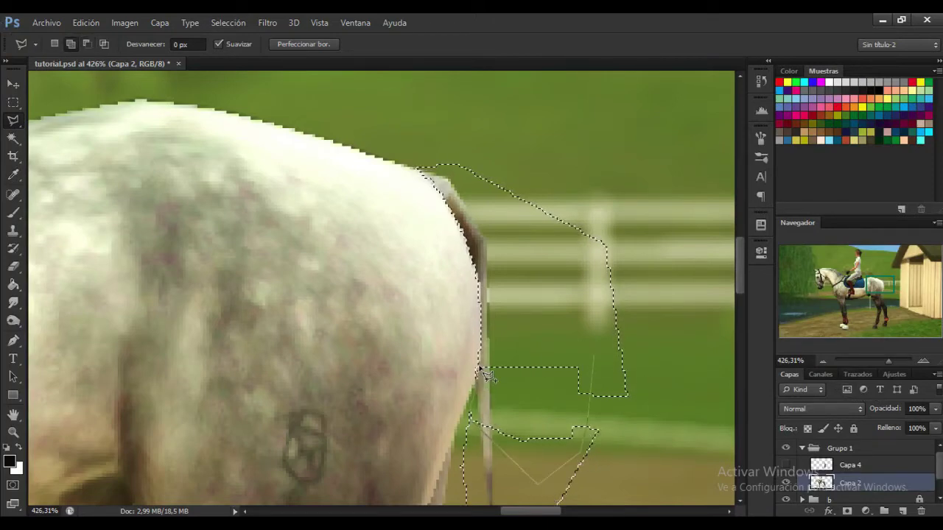
pyautogui.doubleClick(531, 311)
# Erase the original tail remnant inside the selection on Capa 2, clear the selection and save the document.
pyautogui.moveTo(889, 361); pyautogui.dragTo(885, 362)
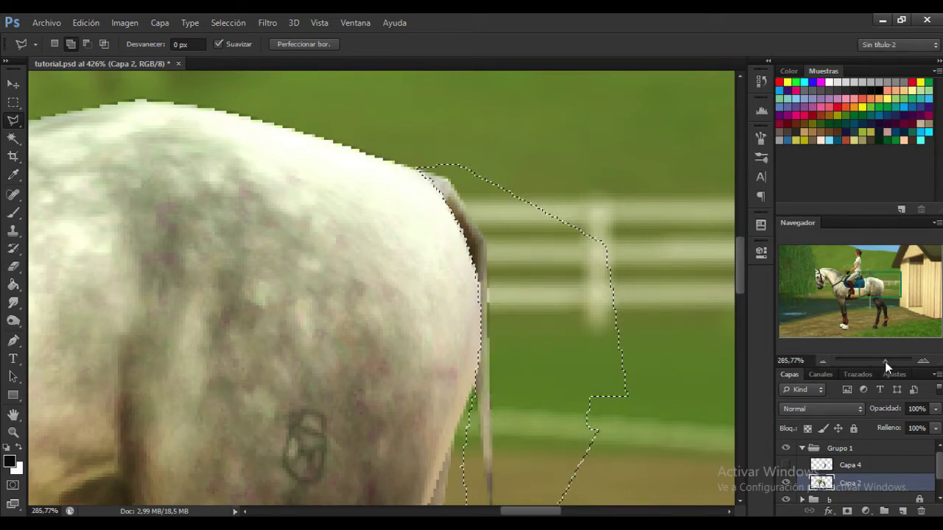
pyautogui.moveTo(877, 295); pyautogui.dragTo(879, 299)
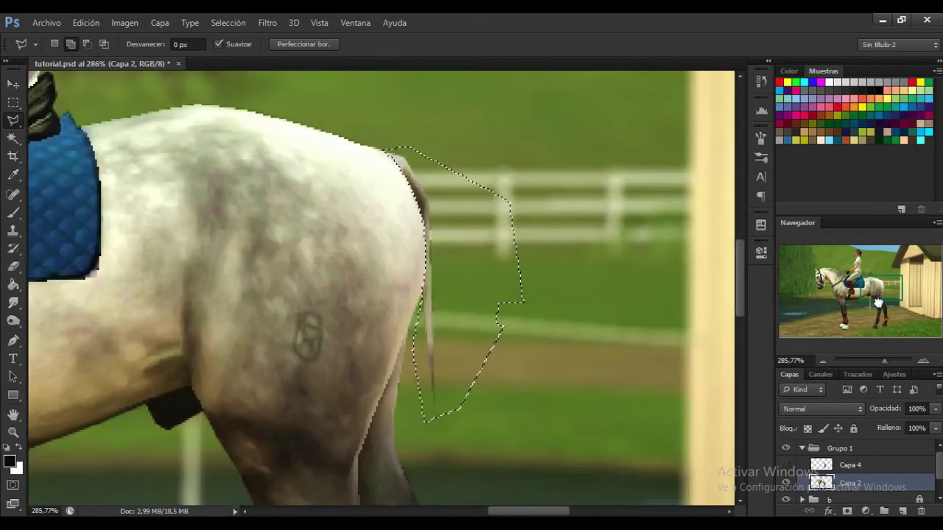
pyautogui.click(12, 266)
pyautogui.moveTo(415, 242)
pyautogui.mouseDown()
pyautogui.moveTo(453, 410)
pyautogui.moveTo(438, 332)
pyautogui.mouseUp()
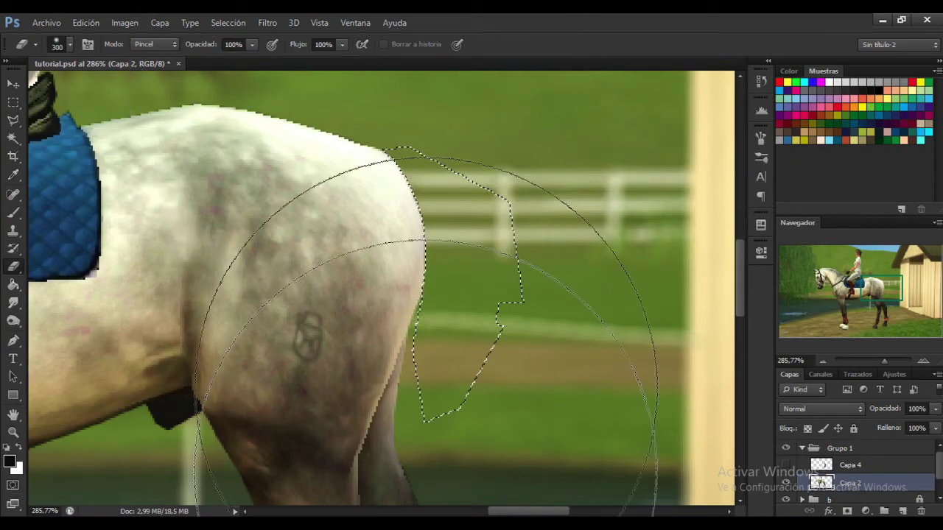
pyautogui.hotkey('ctrl', 'd')
pyautogui.hotkey('ctrl', 's')
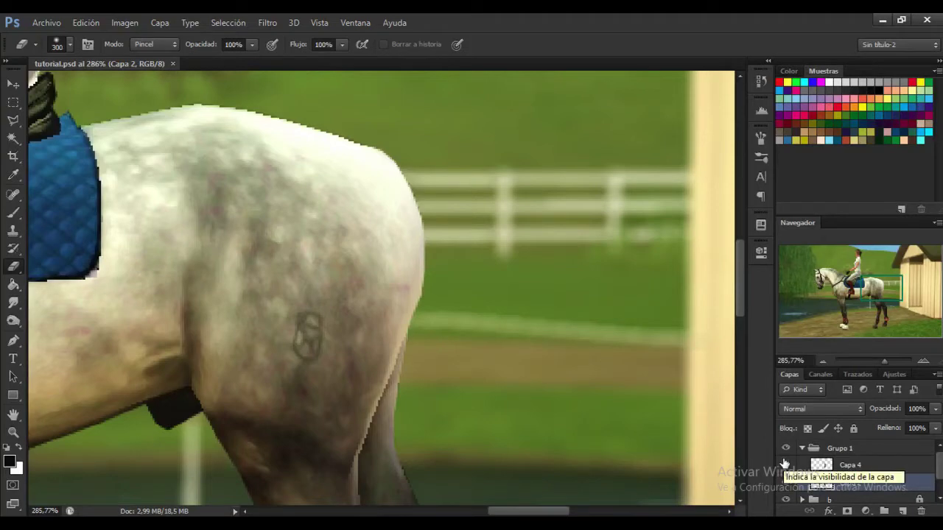
# Outline the hindquarters with the Polygonal Lasso, following the rear edge from the inner thigh up to the top of the rump.
pyautogui.click(12, 121)
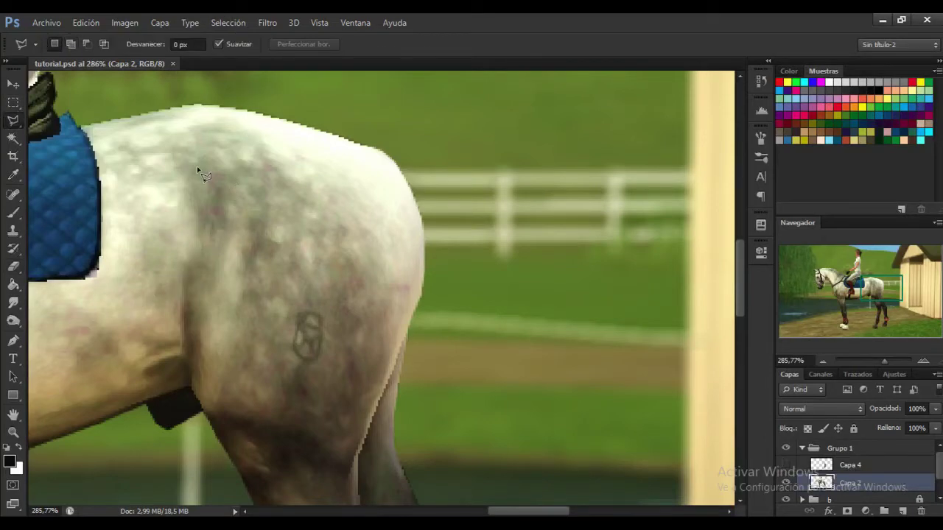
pyautogui.click(245, 404)
pyautogui.click(357, 455)
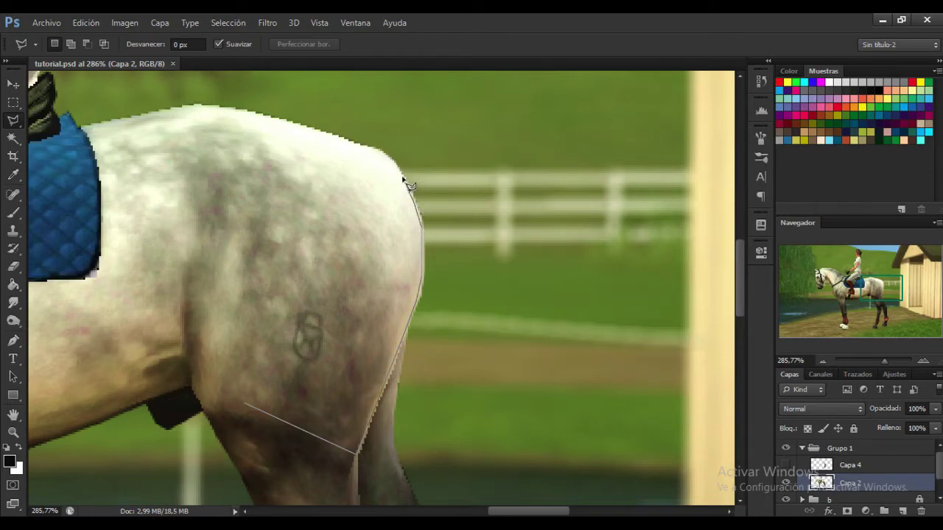
pyautogui.click(357, 140)
pyautogui.doubleClick(202, 291)
# Add the near hind leg around the hock to the selection, following the leg's rear edge.
pyautogui.moveTo(881, 300); pyautogui.dragTo(877, 323)
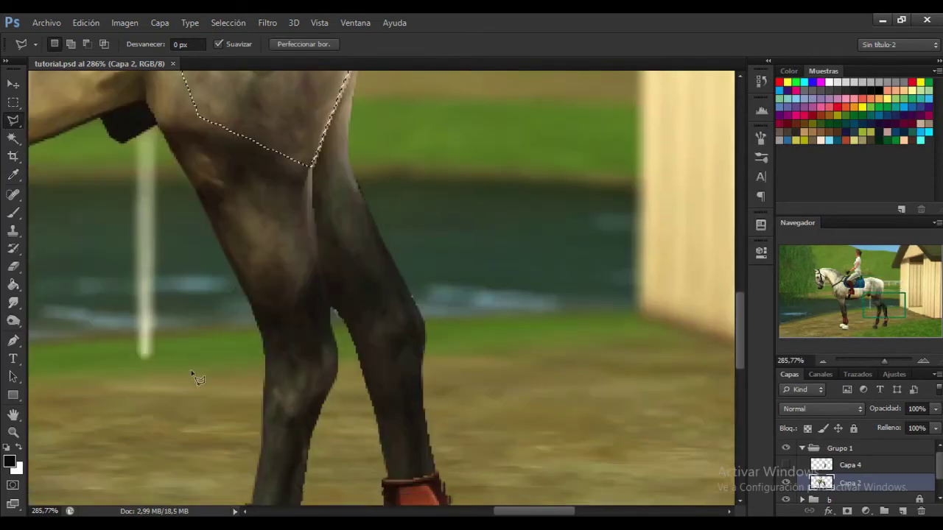
pyautogui.click(70, 44)
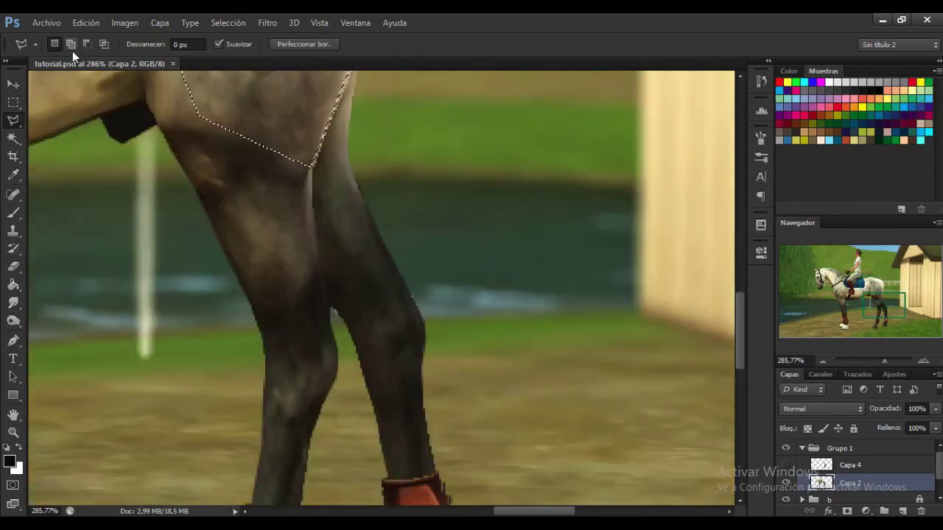
pyautogui.click(303, 464)
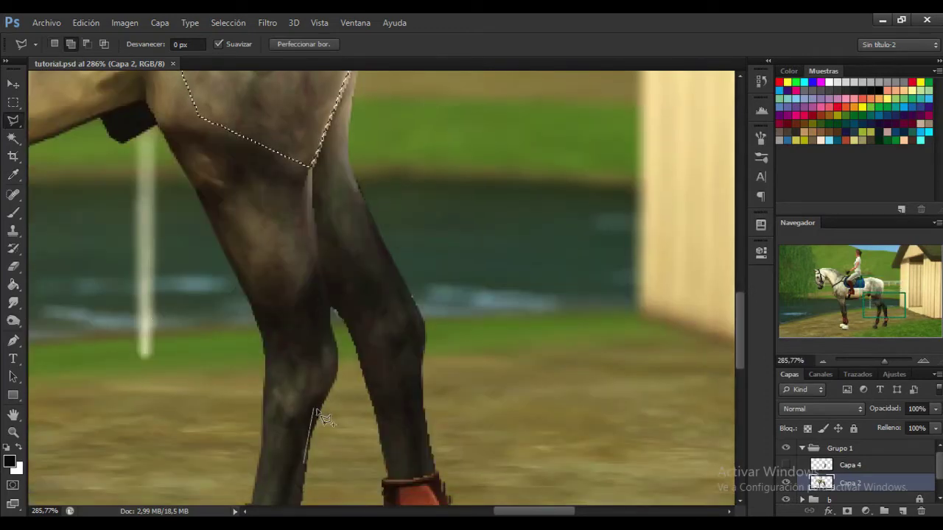
pyautogui.click(337, 375)
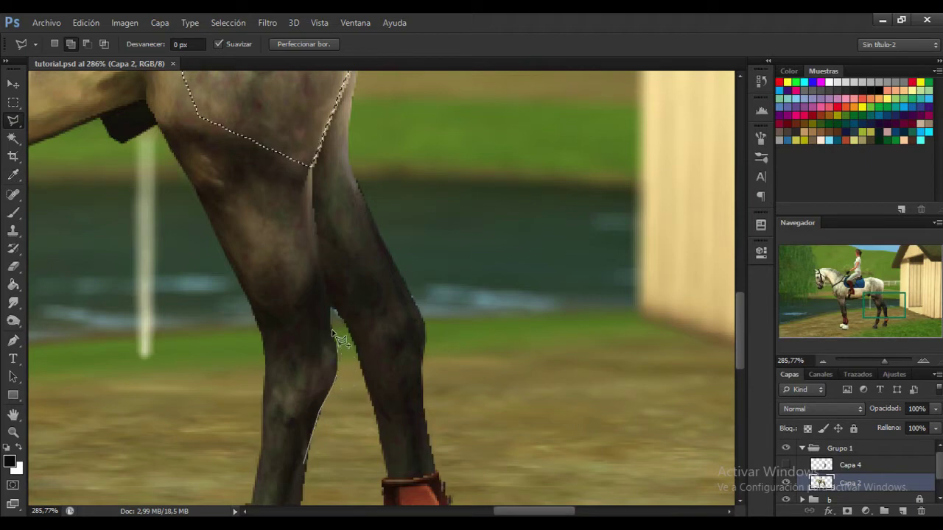
pyautogui.click(330, 297)
pyautogui.click(265, 191)
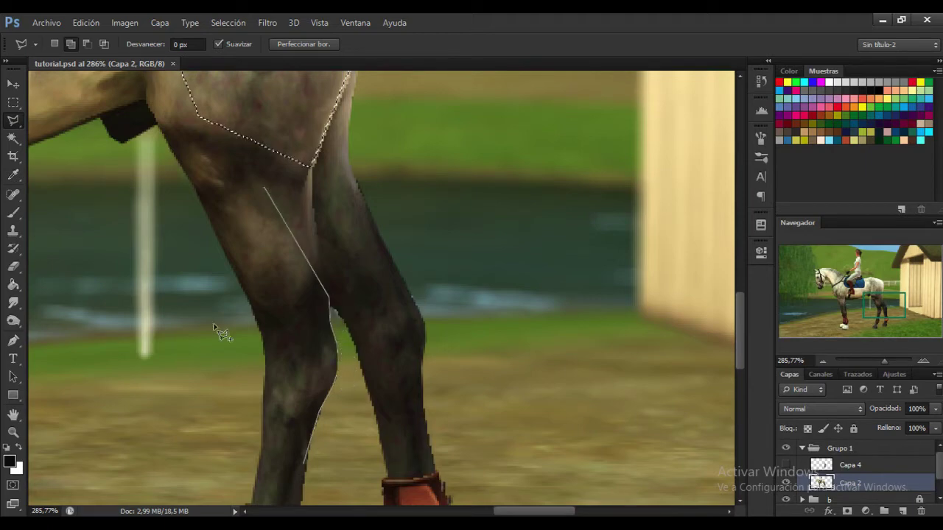
pyautogui.press('Return')
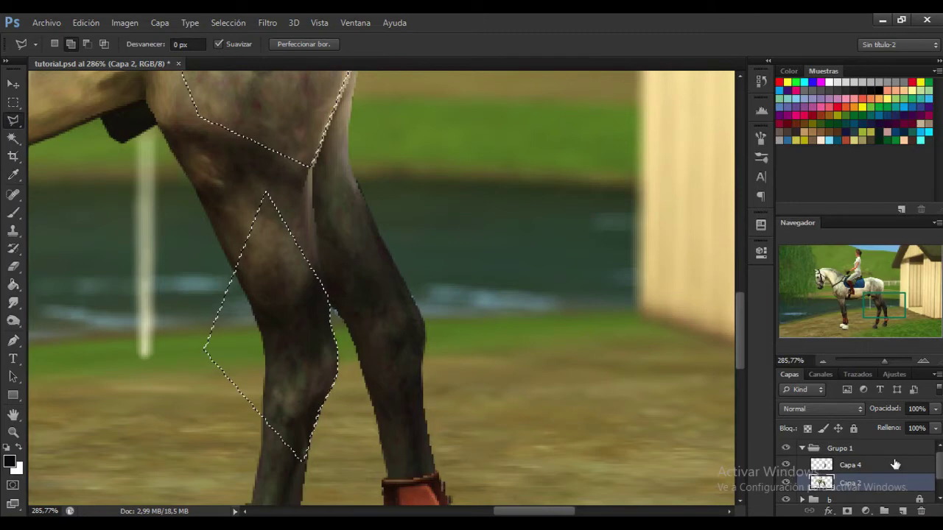
# Show Capa 4 and erase the painted tail strands that overlap the rump inside the selection.
pyautogui.click(786, 465)
pyautogui.click(895, 464)
pyautogui.click(880, 361)
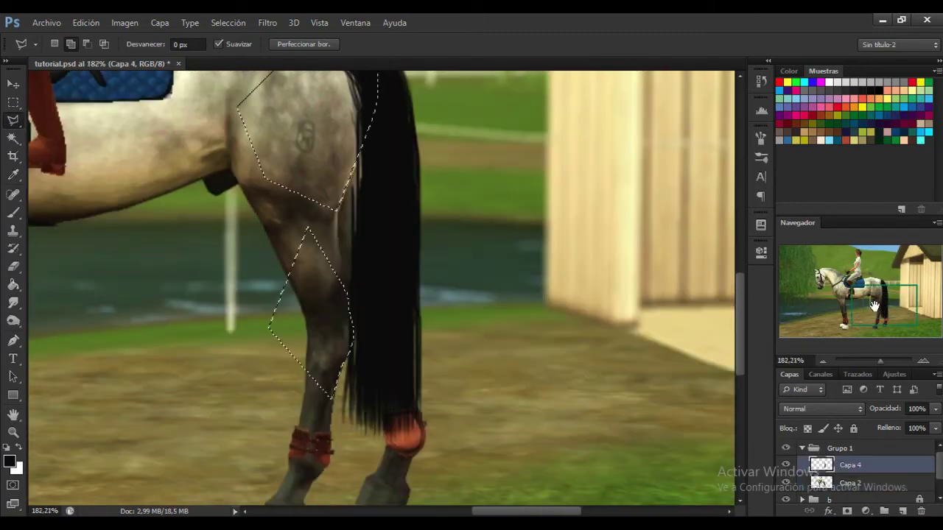
pyautogui.moveTo(871, 295); pyautogui.dragTo(869, 286)
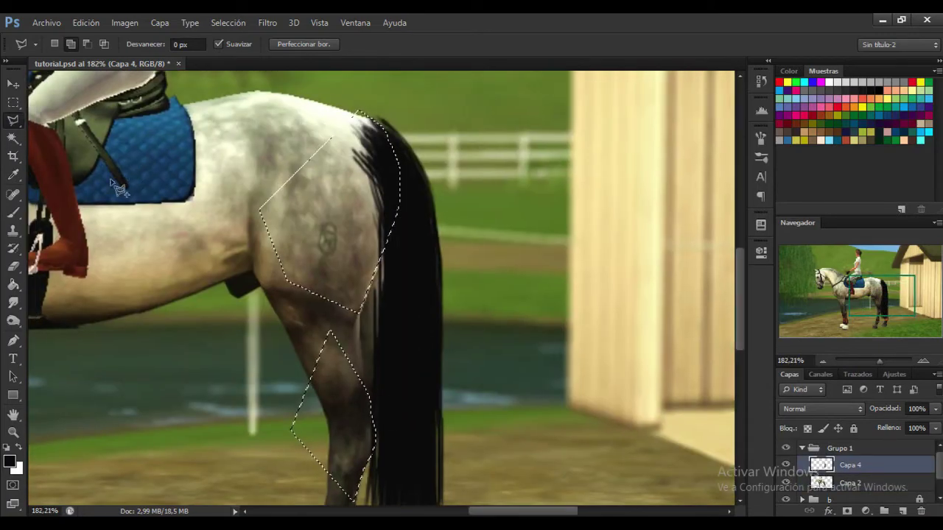
pyautogui.click(14, 266)
pyautogui.moveTo(406, 227); pyautogui.dragTo(400, 516)
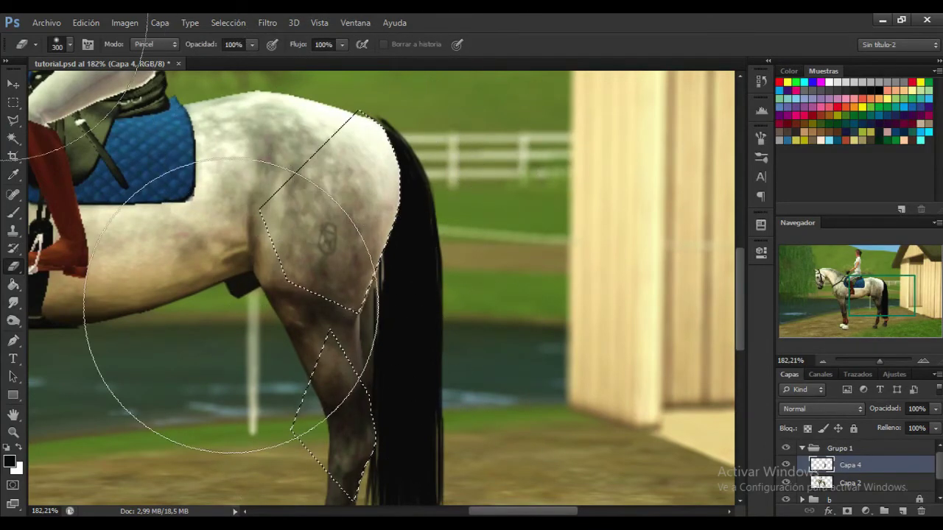
# Invert the selection around the hindquarters and hind leg, and switch to the 21 px bristle brush.
pyautogui.click(266, 22)
pyautogui.click(235, 22)
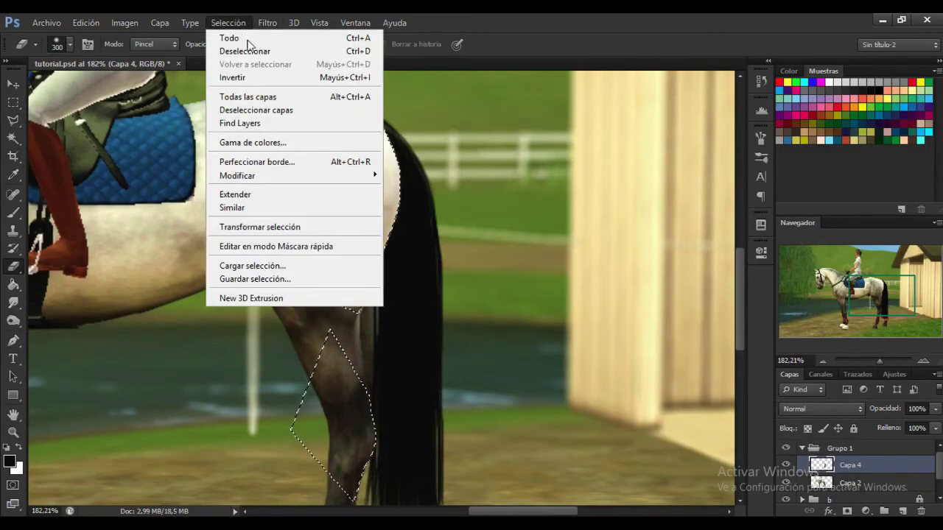
pyautogui.click(261, 81)
pyautogui.click(13, 213)
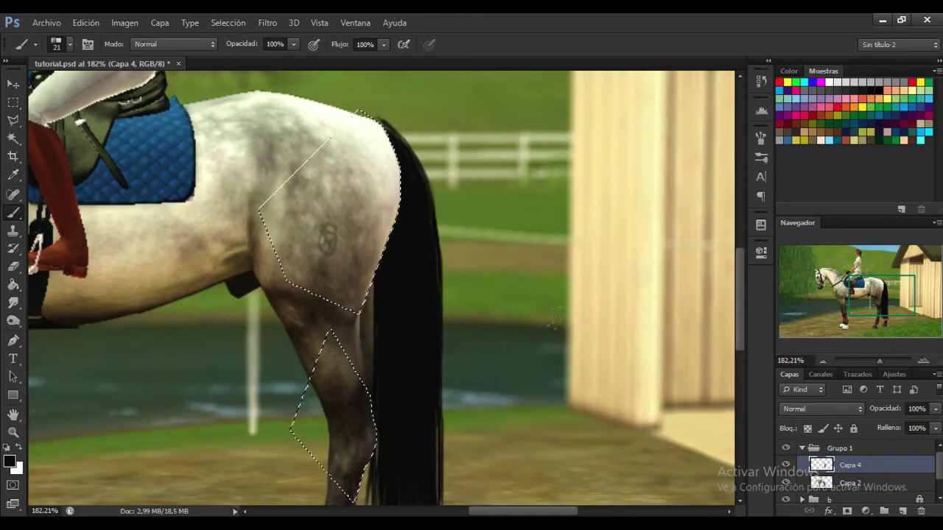
# Deselect and nudge the painted tail slightly closer to the horse's rump.
pyautogui.hotkey('ctrl', 'd')
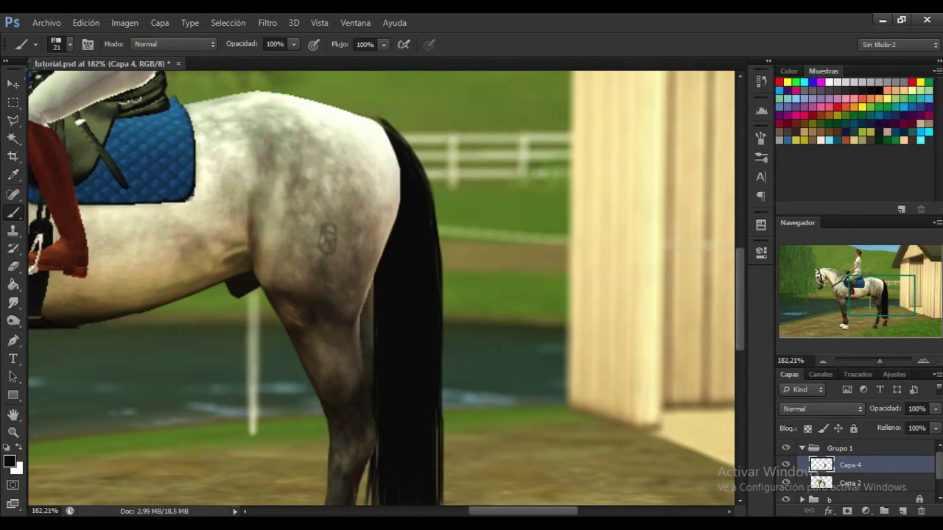
pyautogui.press('v')
pyautogui.moveTo(411, 220); pyautogui.dragTo(414, 223)
pyautogui.moveTo(877, 322)
pyautogui.mouseDown()
pyautogui.moveTo(881, 343)
pyautogui.moveTo(873, 309)
pyautogui.mouseUp()
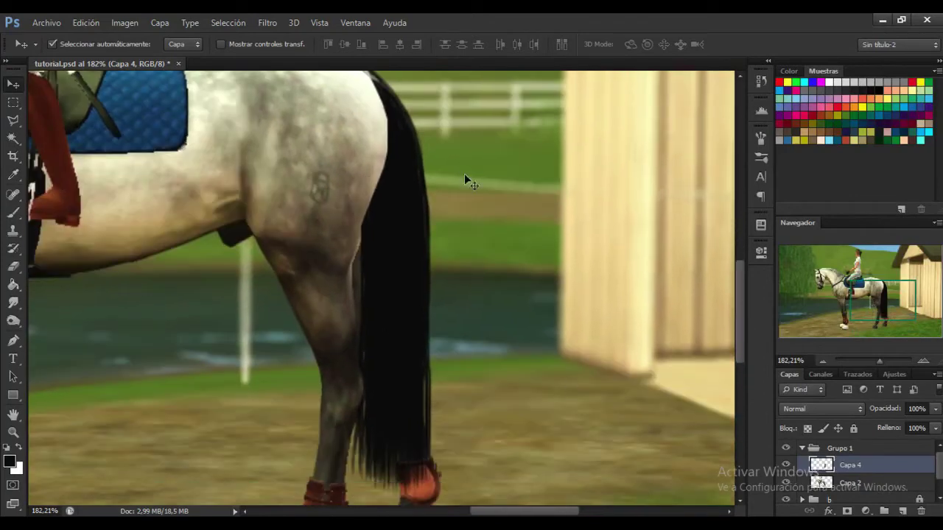
# Hide Capa 4 and start a Polygonal Lasso outline along the rump's rear edge, from the croup down to the thigh.
pyautogui.click(785, 467)
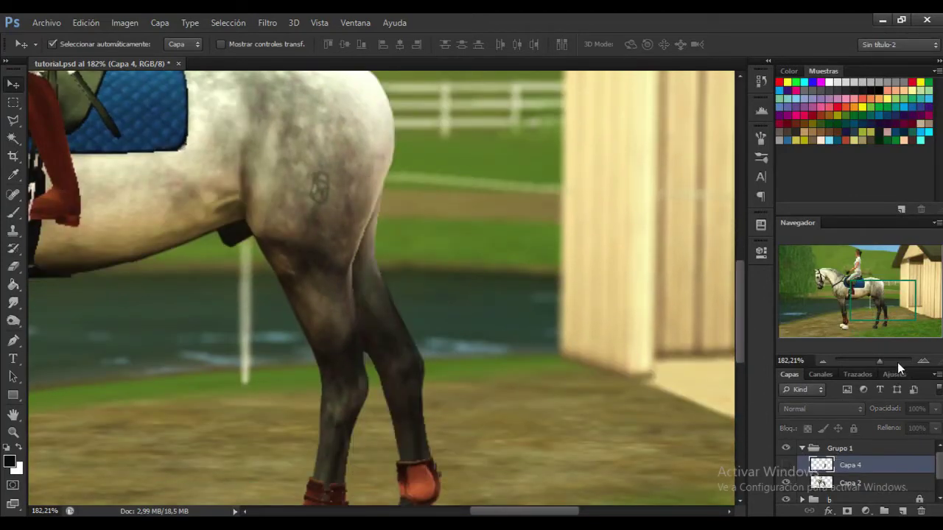
pyautogui.click(888, 361)
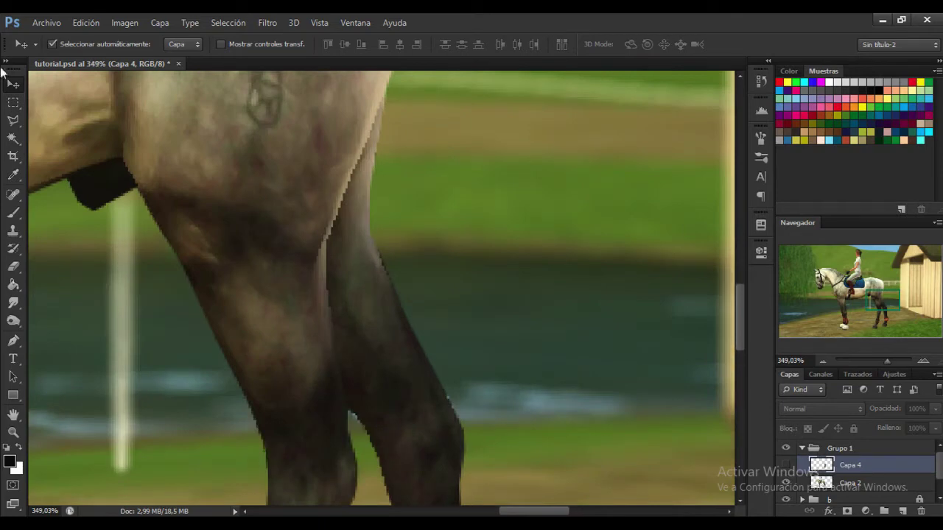
pyautogui.click(19, 123)
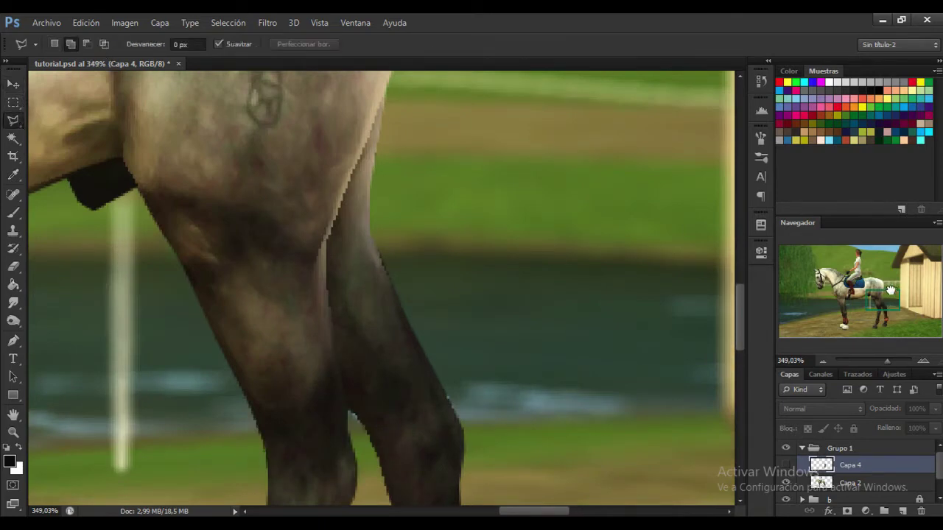
pyautogui.moveTo(891, 290); pyautogui.dragTo(895, 278)
pyautogui.click(153, 140)
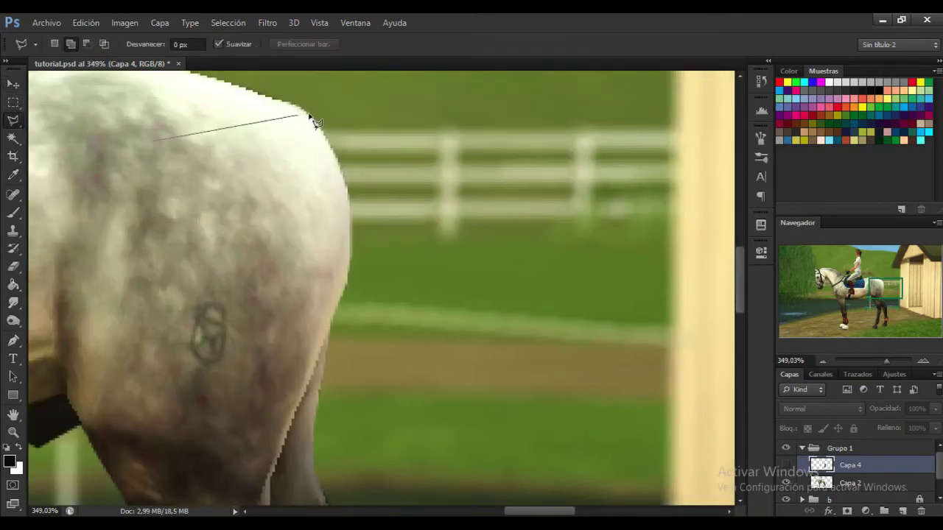
pyautogui.click(263, 95)
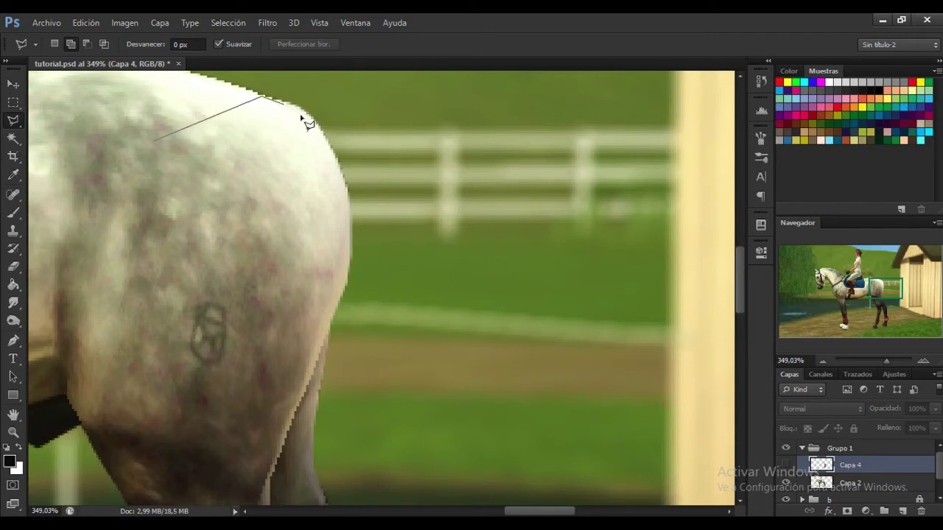
pyautogui.click(283, 104)
pyautogui.click(308, 119)
pyautogui.click(349, 256)
pyautogui.click(328, 341)
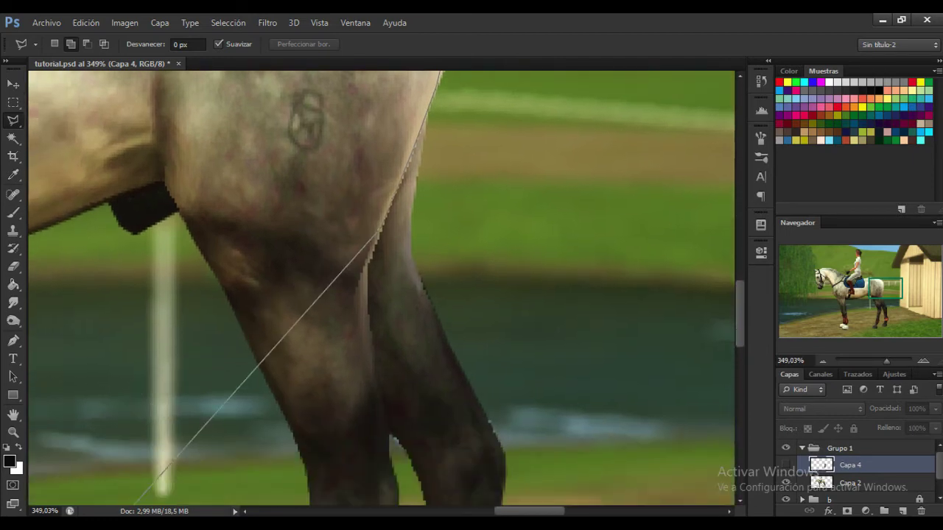
# Continue the lasso outline down the near hind leg around the hock and close the selection in front of the leg.
pyautogui.click(334, 311)
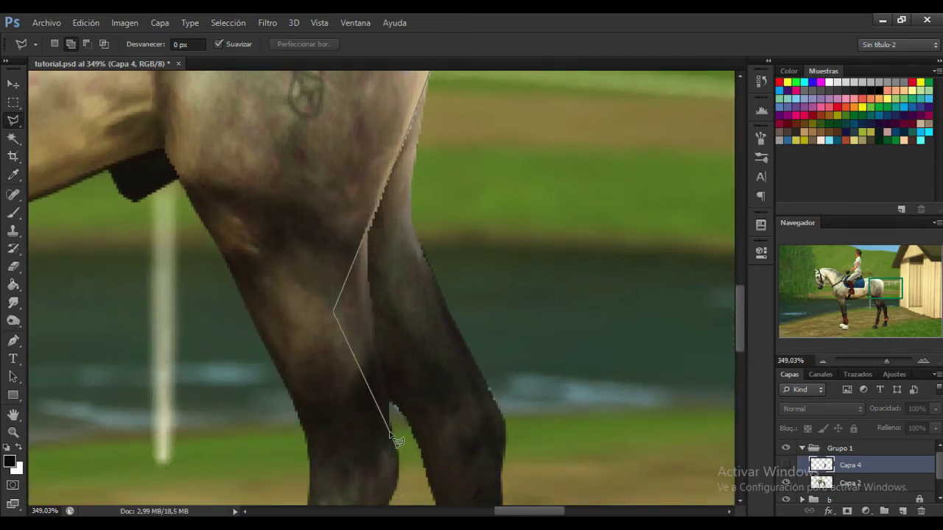
pyautogui.click(385, 389)
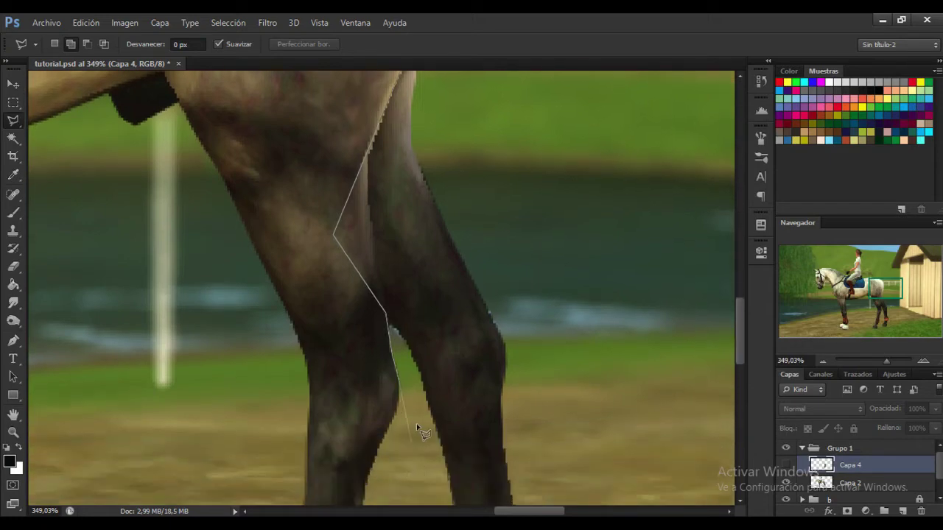
pyautogui.click(398, 403)
pyautogui.click(389, 428)
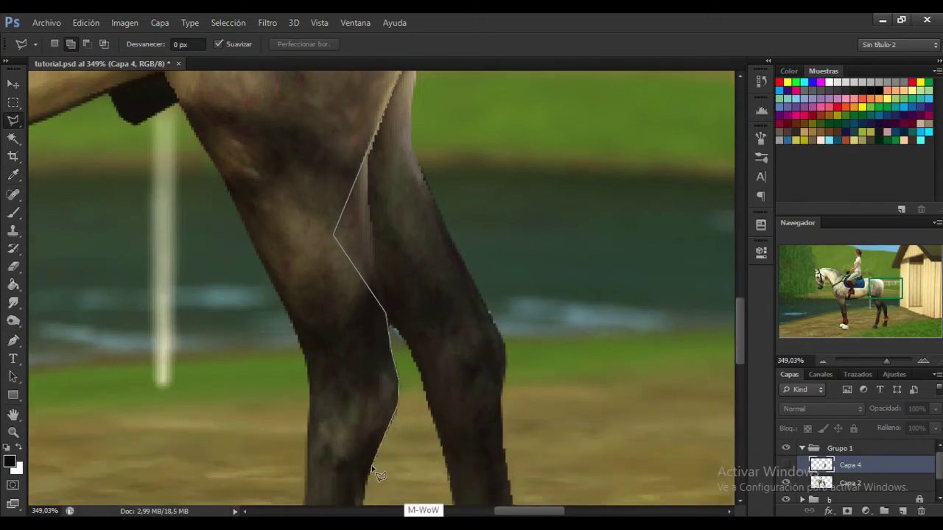
pyautogui.click(372, 467)
pyautogui.click(178, 358)
pyautogui.doubleClick(216, 175)
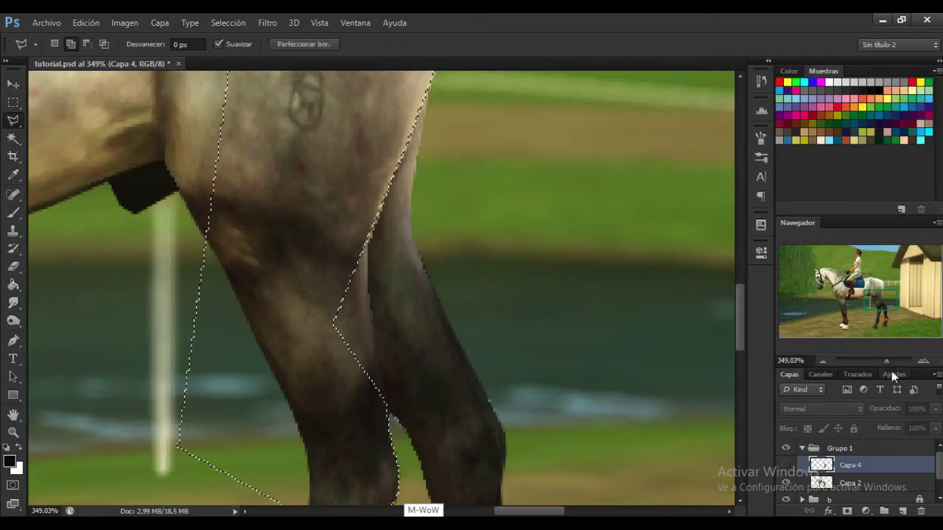
# Show Capa 4, erase the tail parts overlapping the selected hindquarters, then deselect and save the document.
pyautogui.click(874, 360)
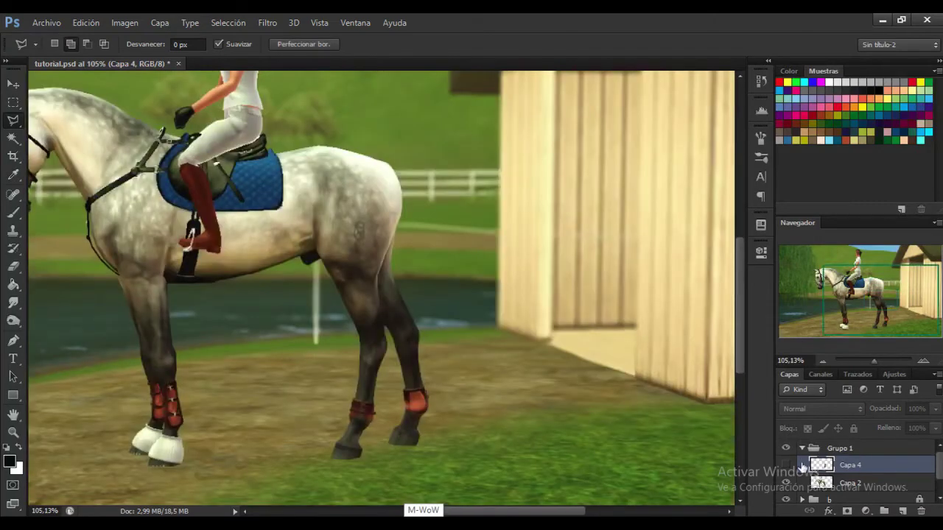
pyautogui.click(13, 267)
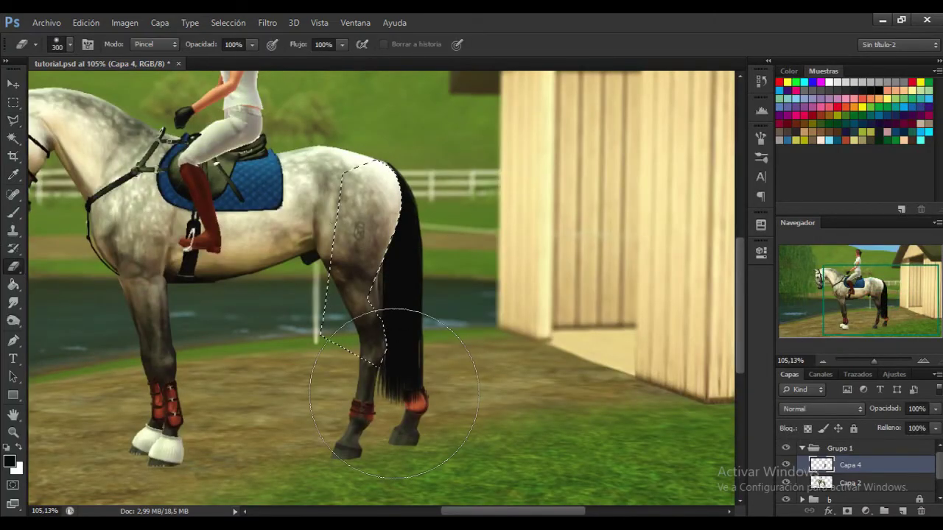
pyautogui.hotkey('ctrl', 'd')
pyautogui.hotkey('ctrl', 's')
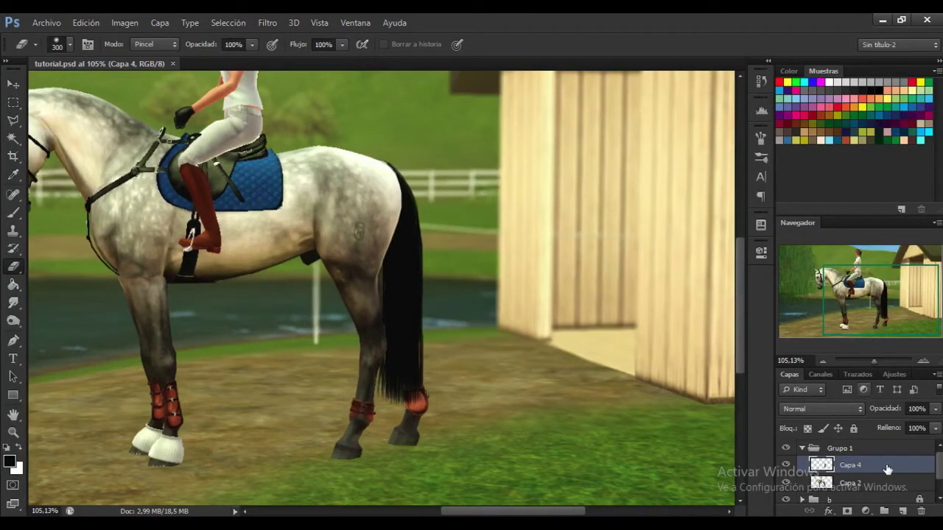
# Create a new layer above Capa 4 and clip it to the painted tail.
pyautogui.click(901, 511)
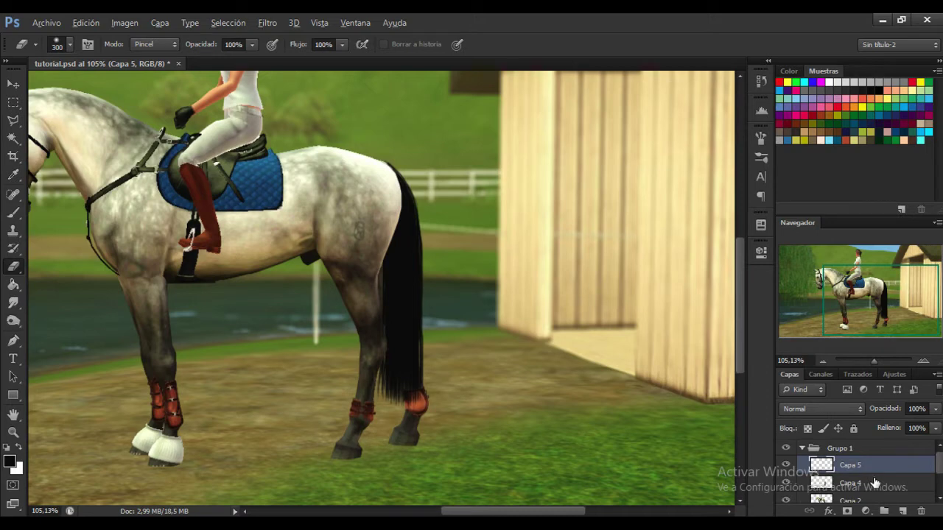
pyautogui.moveTo(874, 469); pyautogui.dragTo(880, 472)
pyautogui.keyDown('alt'); pyautogui.click(880, 472); pyautogui.keyUp('alt')
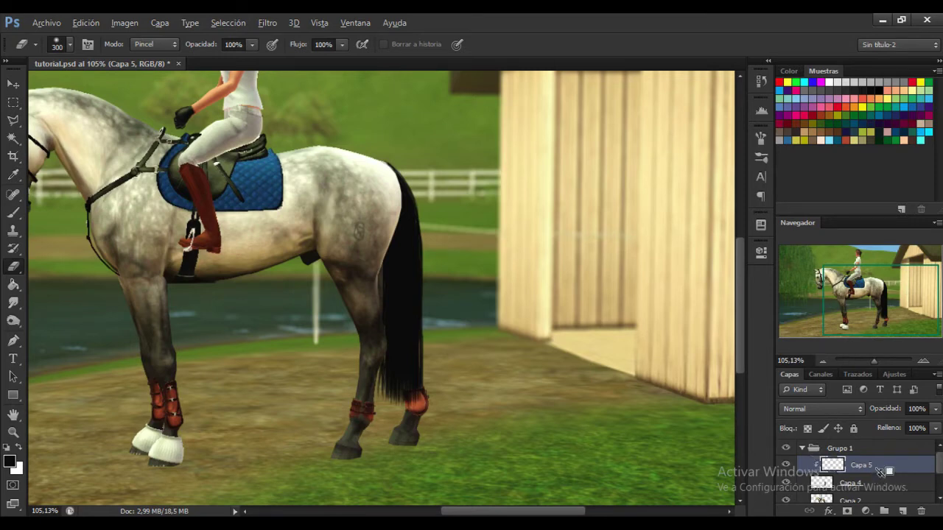
# Pick a dark grey swatch and choose the Round Blunt bristle brush for painting tail strands.
pyautogui.click(881, 358)
pyautogui.moveTo(880, 360); pyautogui.dragTo(877, 360)
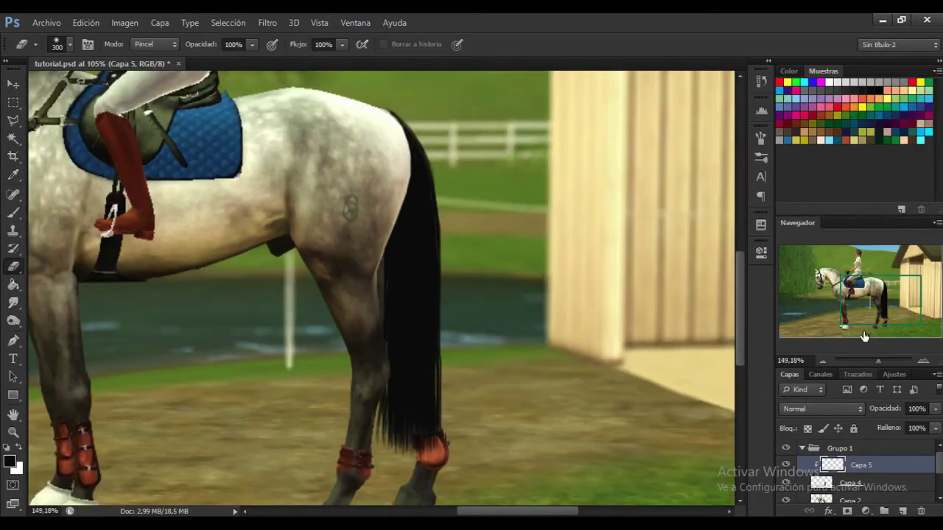
pyautogui.moveTo(867, 293); pyautogui.dragTo(871, 293)
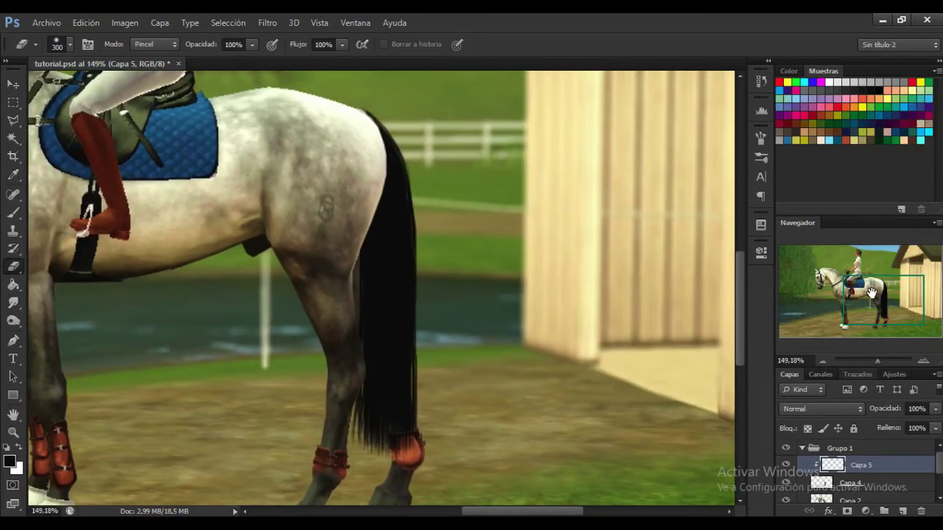
pyautogui.click(803, 89)
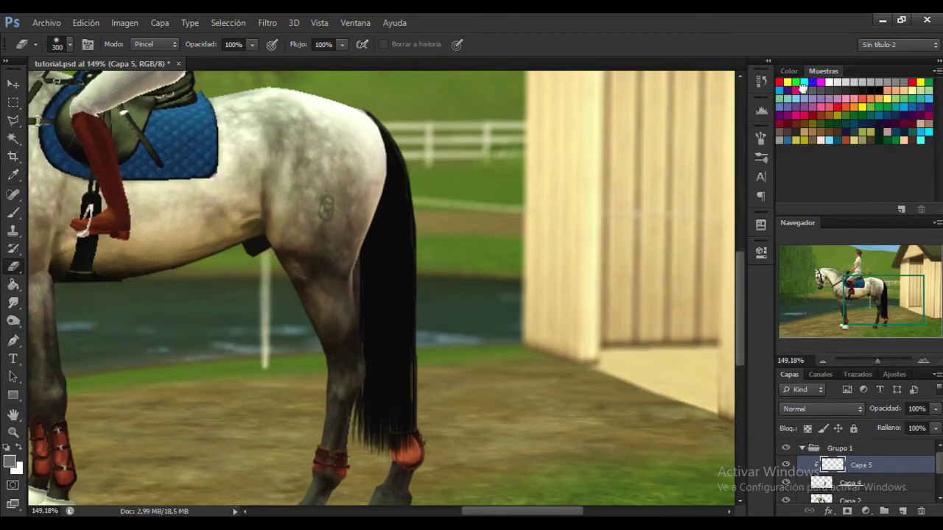
pyautogui.click(14, 213)
pyautogui.rightClick(479, 237)
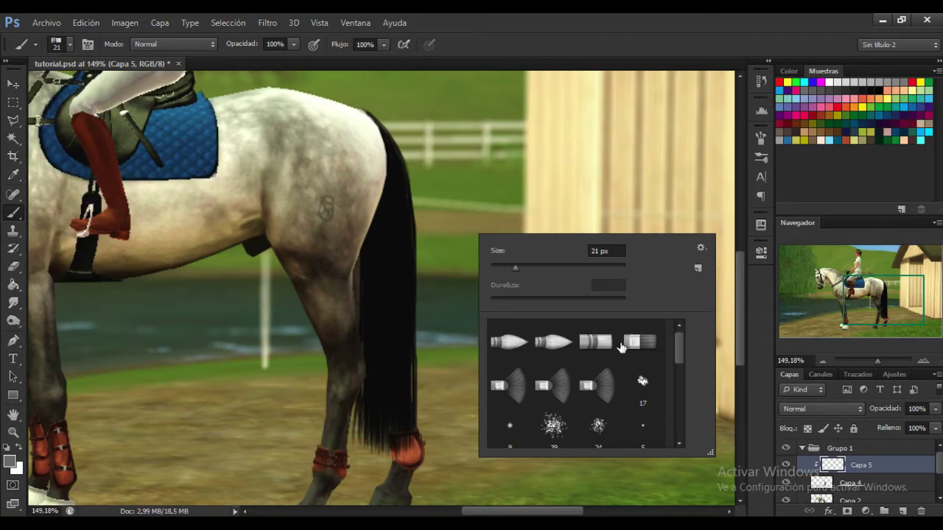
pyautogui.click(638, 350)
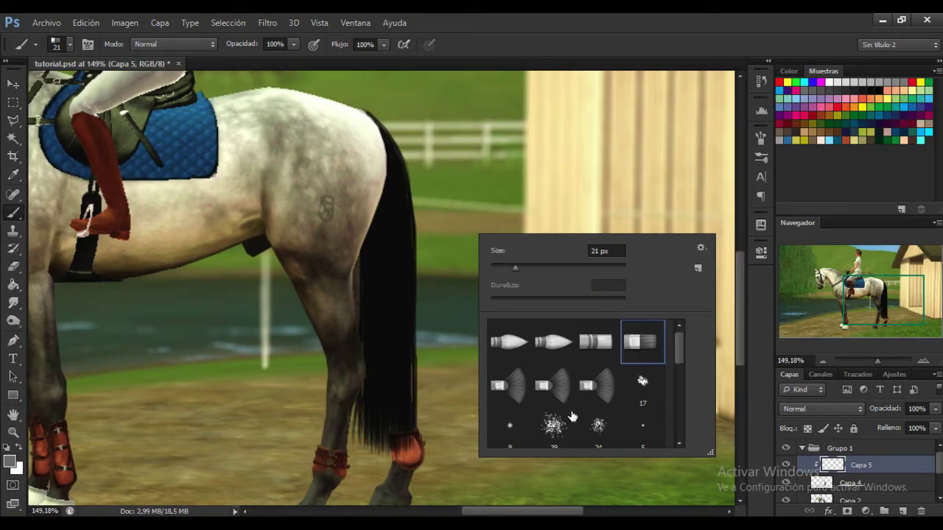
pyautogui.click(516, 381)
pyautogui.click(598, 385)
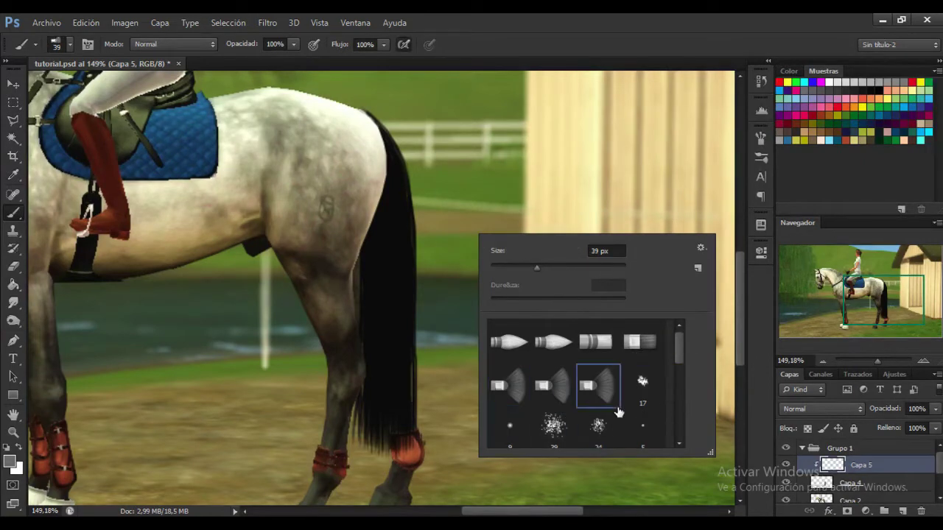
pyautogui.click(598, 347)
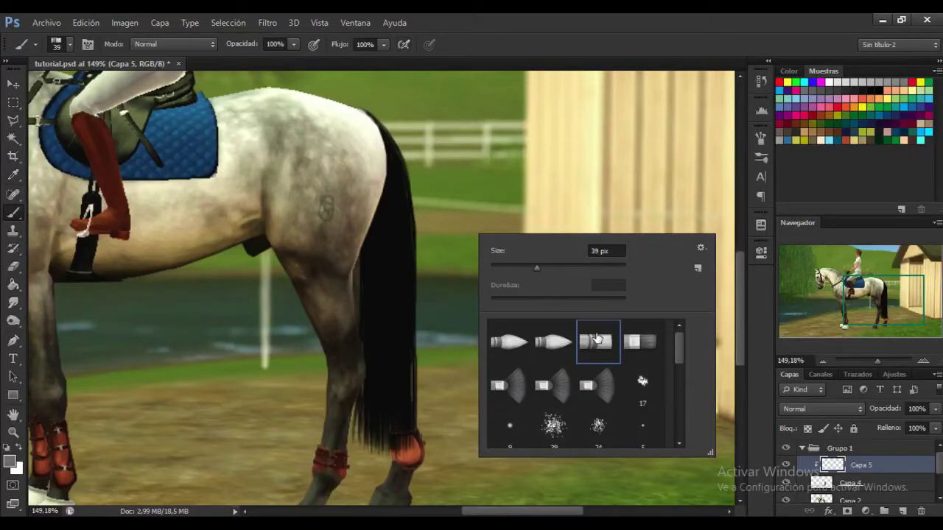
# Set the bristle brush size to 21 px and its stiffness to 84%, and save the document.
pyautogui.click(764, 141)
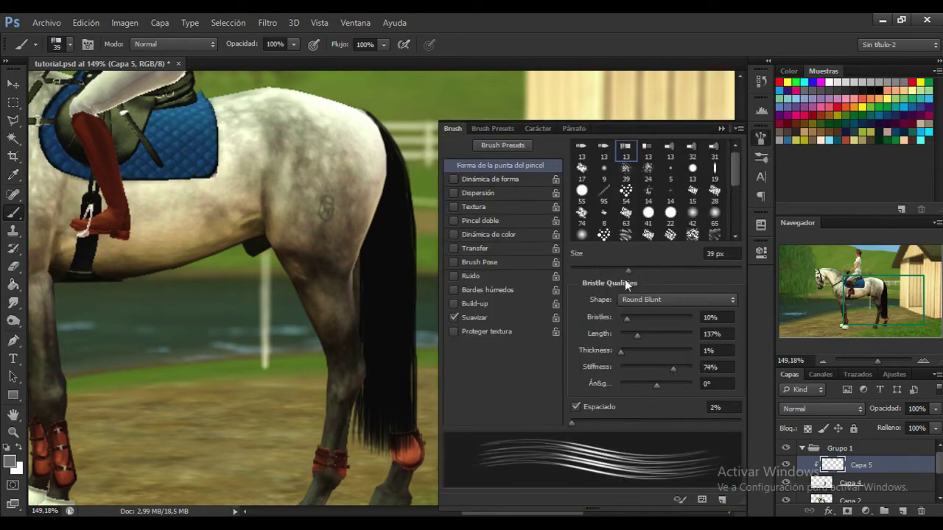
pyautogui.click(598, 270)
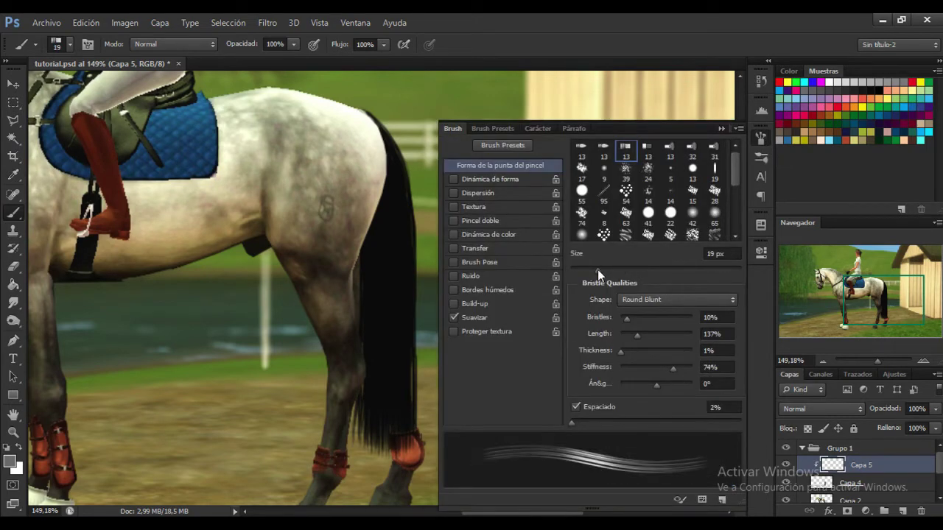
pyautogui.click(716, 253)
pyautogui.press('Up')
pyautogui.press('Up')
pyautogui.press('Up')
pyautogui.press('Up')
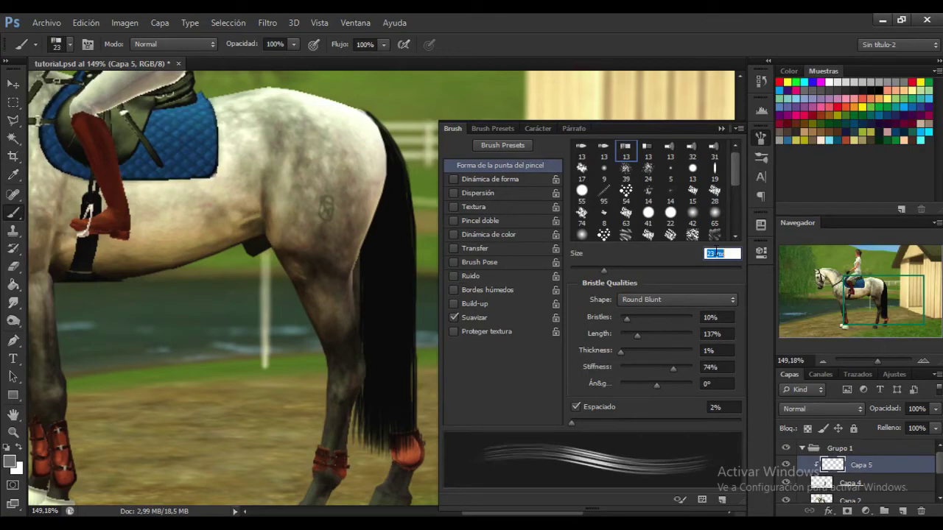
pyautogui.press('Down')
pyautogui.press('Down')
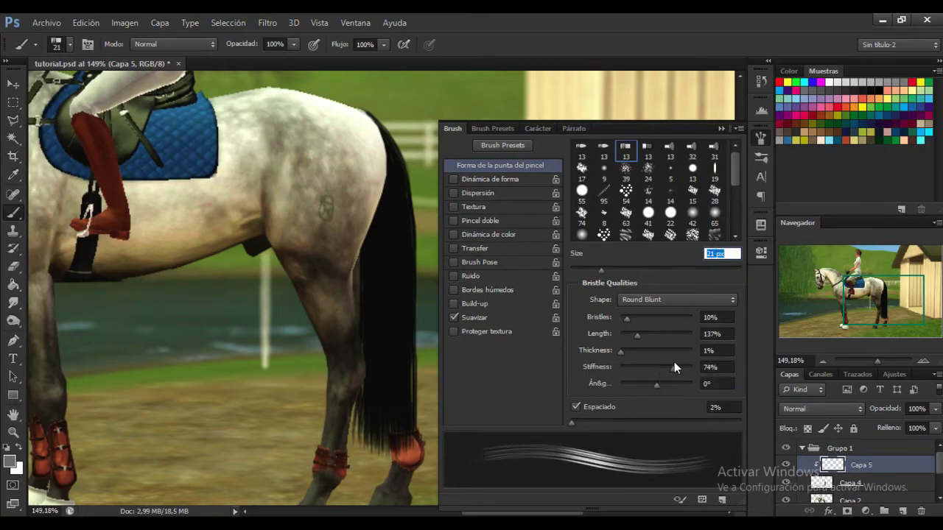
pyautogui.moveTo(674, 372); pyautogui.dragTo(679, 369)
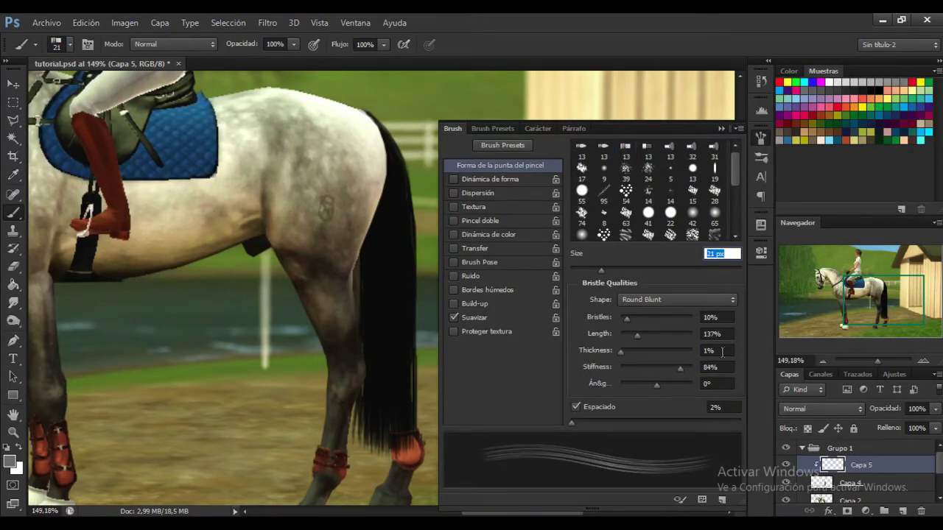
pyautogui.click(766, 134)
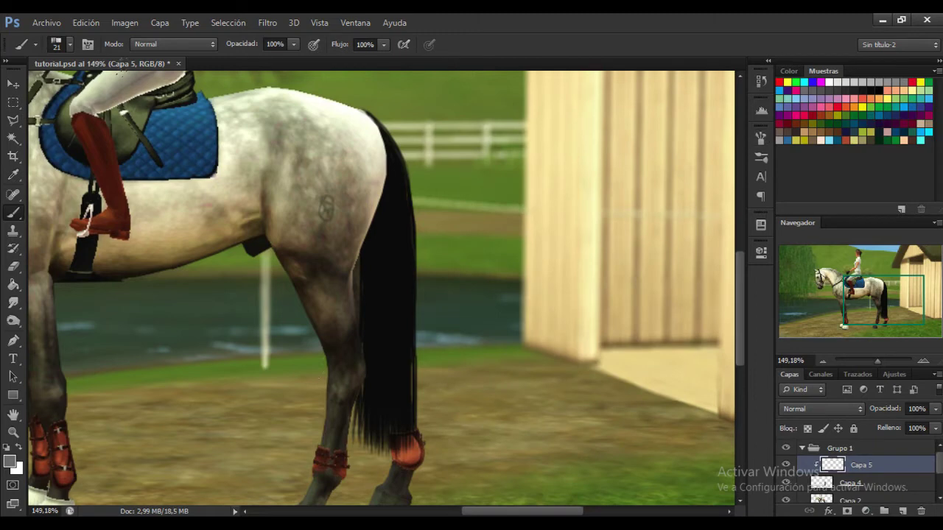
pyautogui.click(47, 22)
pyautogui.click(74, 175)
pyautogui.moveTo(400, 187); pyautogui.dragTo(407, 441)
pyautogui.click(86, 23)
pyautogui.click(114, 49)
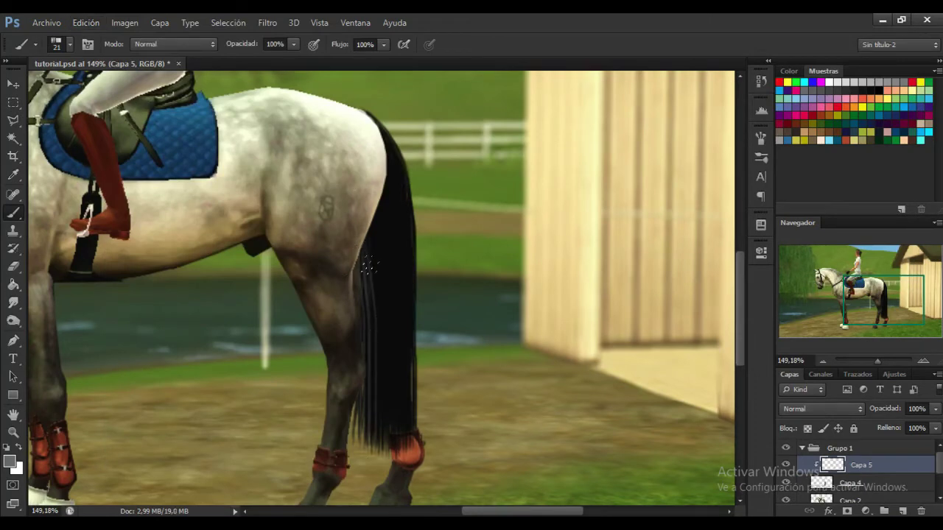
# Paint grey hair strands down the black tail on the clipped layer, from the tail's base to its tip.
pyautogui.moveTo(372, 246); pyautogui.dragTo(374, 443)
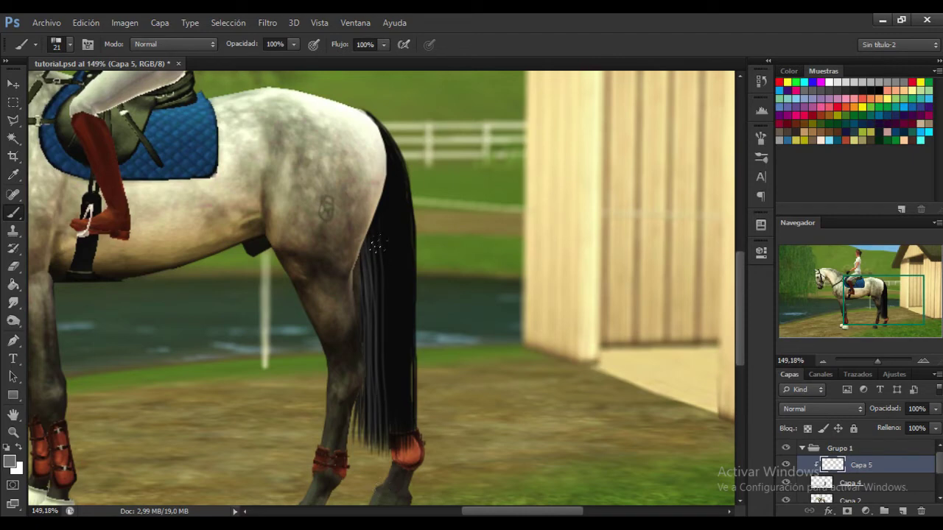
pyautogui.moveTo(369, 119)
pyautogui.mouseDown()
pyautogui.moveTo(395, 157)
pyautogui.moveTo(404, 210)
pyautogui.moveTo(406, 475)
pyautogui.moveTo(365, 178)
pyautogui.moveTo(388, 223)
pyautogui.moveTo(374, 434)
pyautogui.moveTo(384, 461)
pyautogui.moveTo(393, 282)
pyautogui.moveTo(383, 172)
pyautogui.mouseUp()
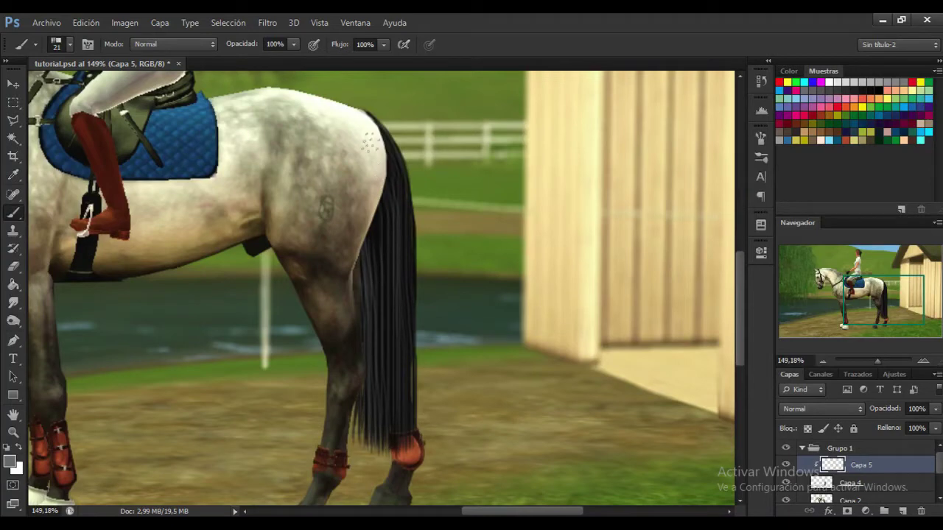
pyautogui.moveTo(380, 207); pyautogui.dragTo(375, 258)
pyautogui.moveTo(378, 179); pyautogui.dragTo(381, 342)
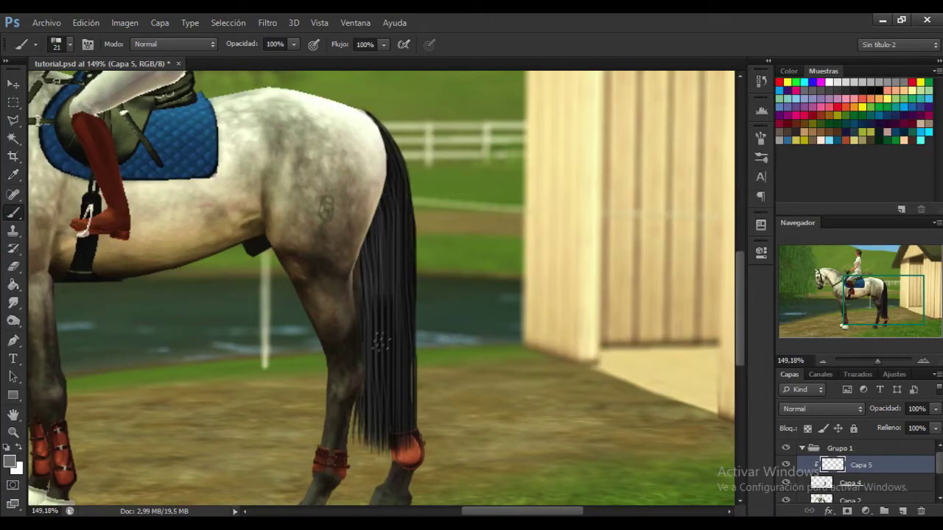
pyautogui.moveTo(383, 403); pyautogui.dragTo(380, 446)
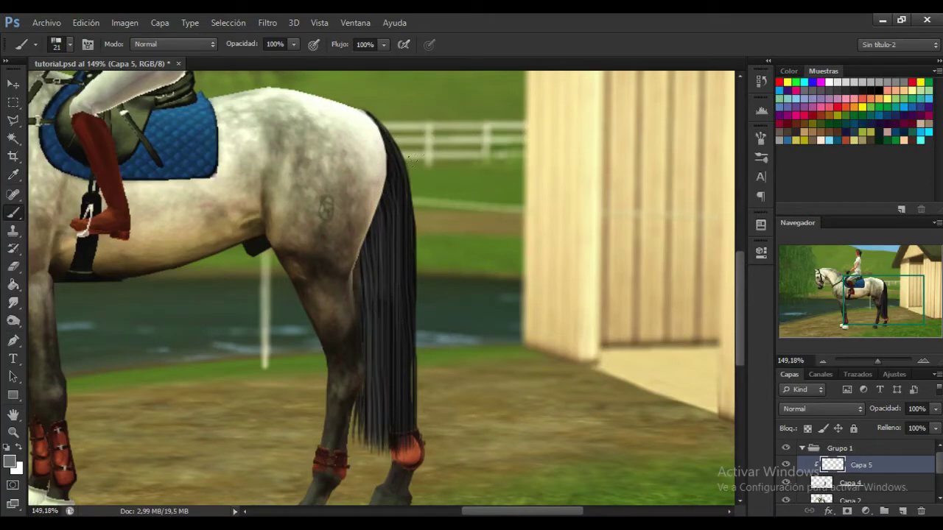
# Paint further grey strands down the tail's outer edge and centre on the Capa 5 layer.
pyautogui.moveTo(420, 235); pyautogui.dragTo(420, 441)
pyautogui.moveTo(392, 171); pyautogui.dragTo(409, 440)
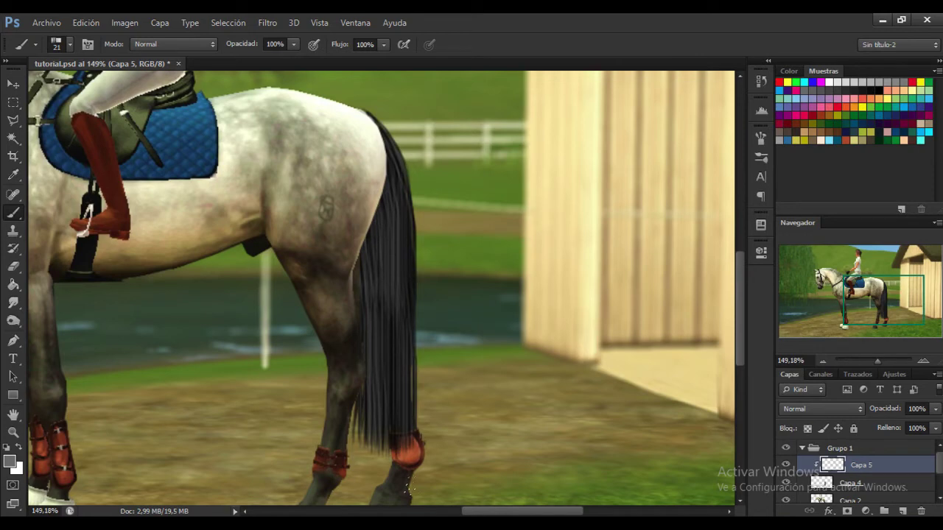
pyautogui.moveTo(391, 341); pyautogui.dragTo(394, 445)
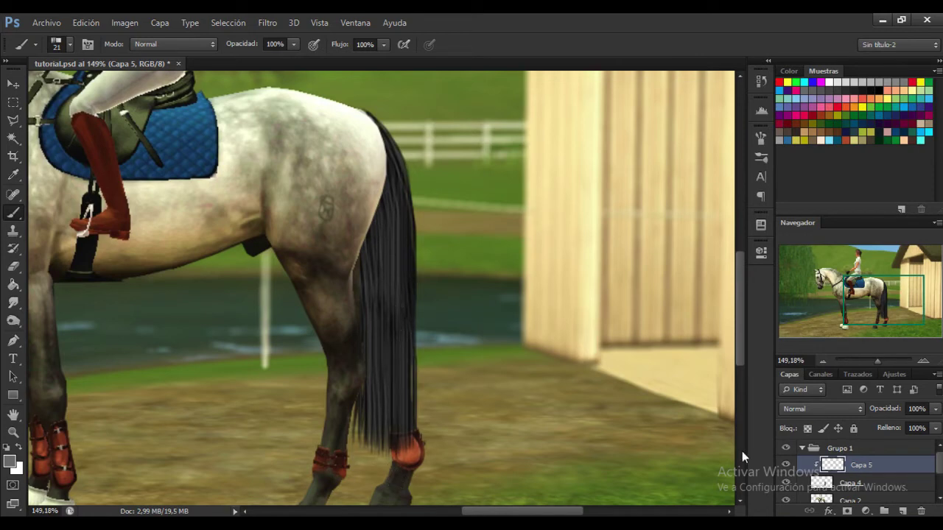
# Lower the opacity of the grey strand layer Capa 5 to 59% and lock the layer.
pyautogui.click(934, 410)
pyautogui.click(911, 425)
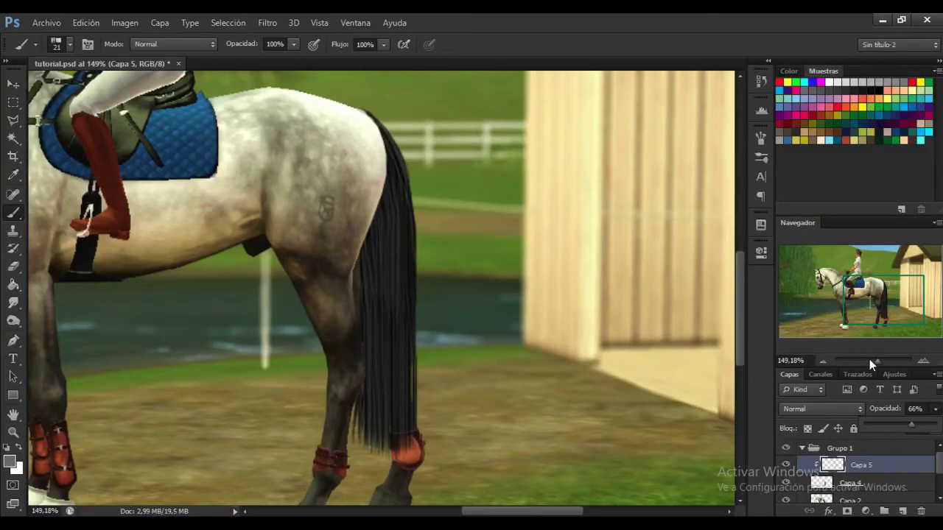
pyautogui.moveTo(872, 364); pyautogui.dragTo(871, 365)
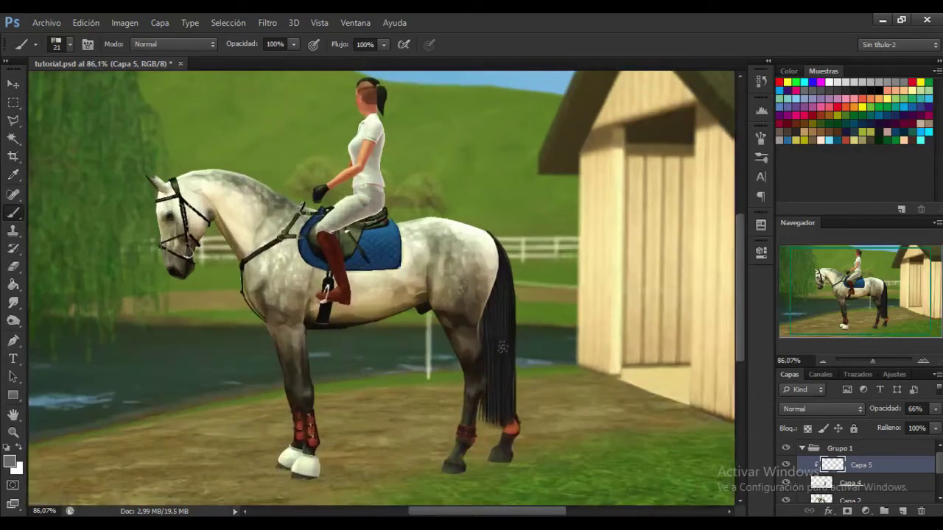
pyautogui.click(880, 361)
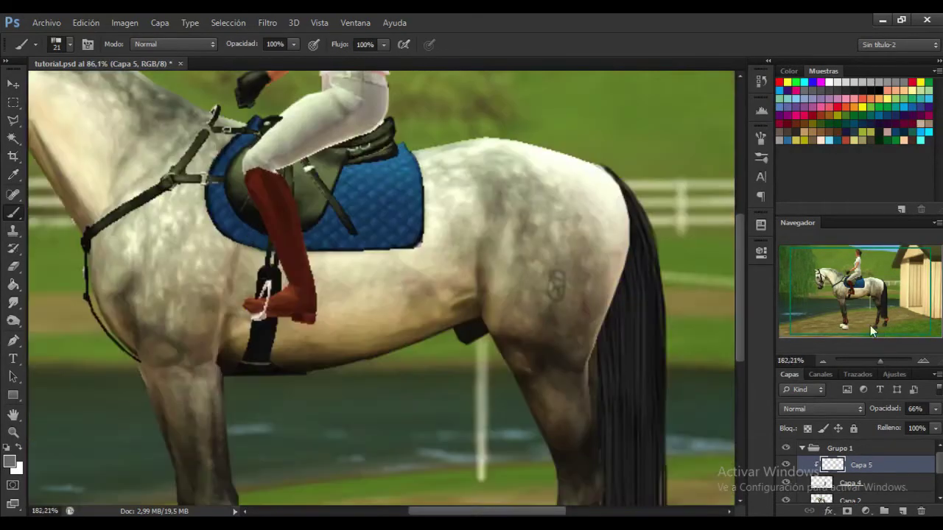
pyautogui.moveTo(870, 325); pyautogui.dragTo(890, 312)
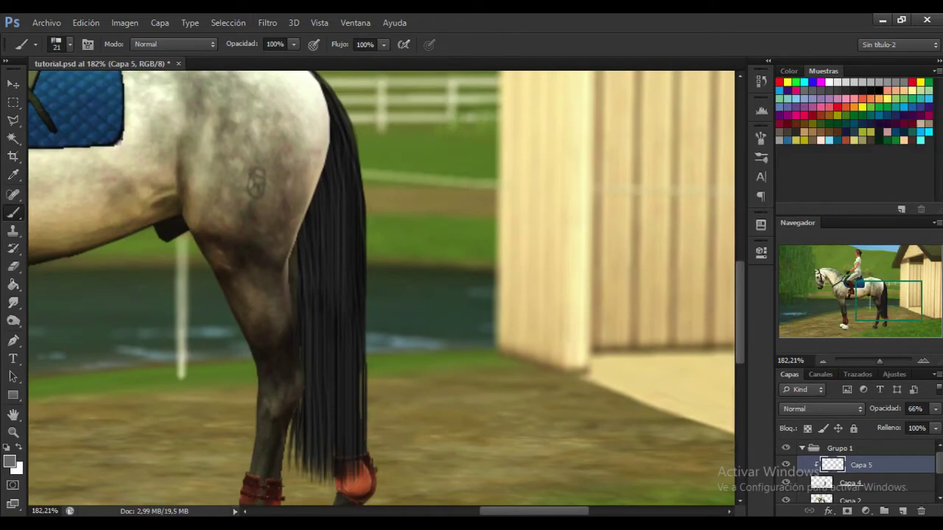
pyautogui.click(935, 409)
pyautogui.click(853, 429)
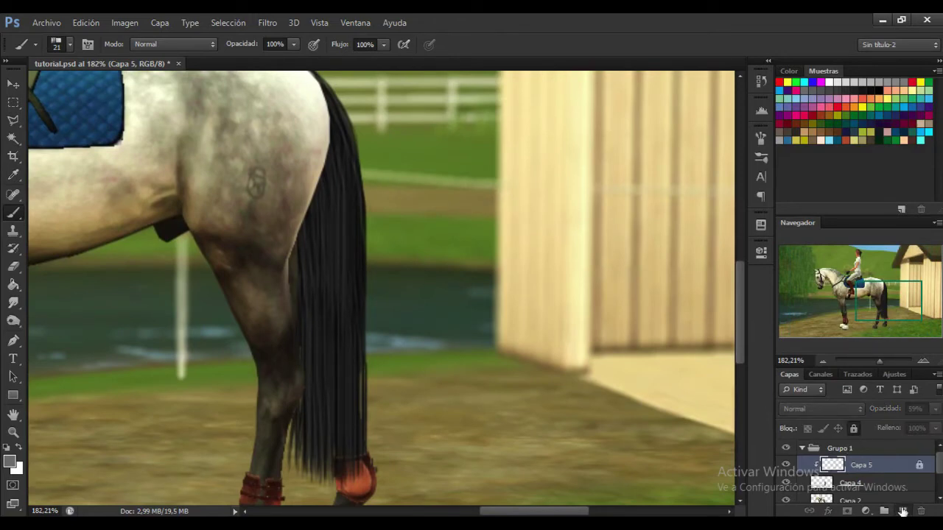
# Create a new layer above Capa 5, clip it to the tail, and paint grey highlight strands across the tail's middle.
pyautogui.click(903, 511)
pyautogui.keyDown('alt'); pyautogui.click(866, 472); pyautogui.keyUp('alt')
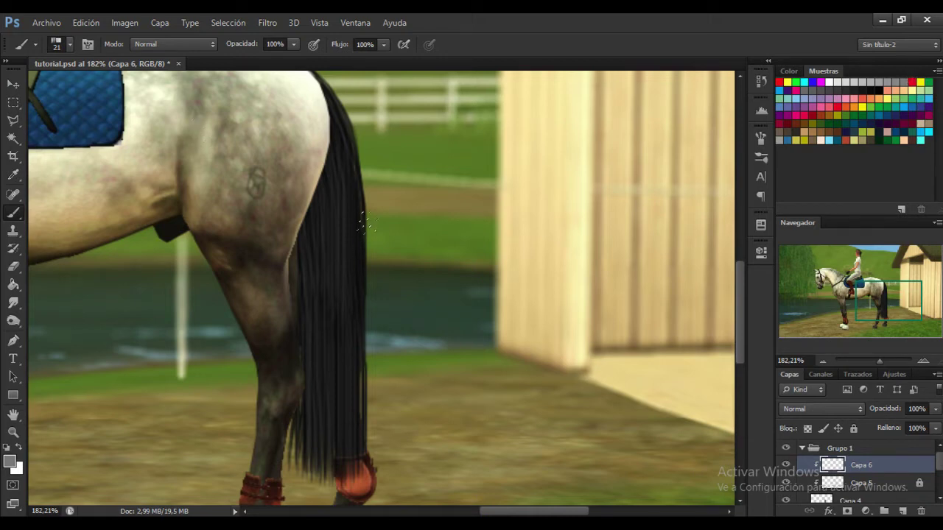
pyautogui.moveTo(362, 218); pyautogui.dragTo(358, 324)
pyautogui.moveTo(344, 265); pyautogui.dragTo(348, 373)
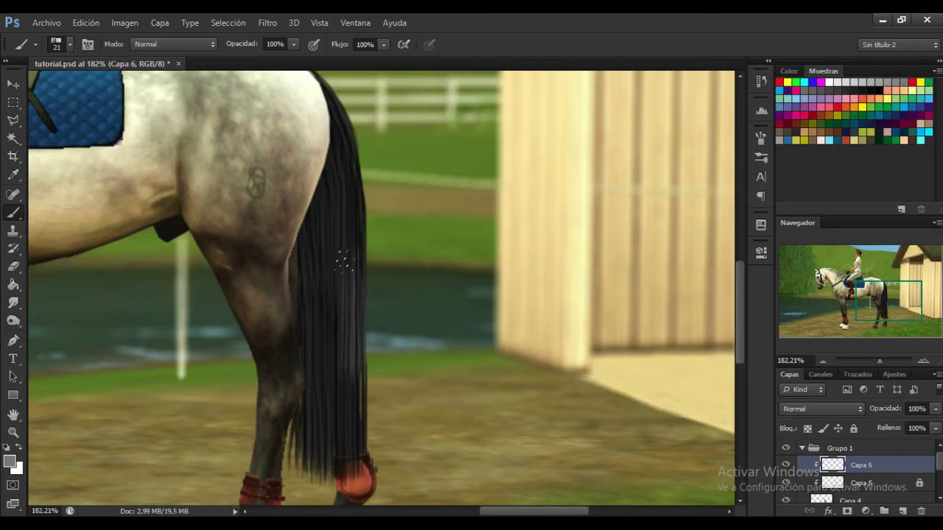
pyautogui.moveTo(336, 308); pyautogui.dragTo(330, 364)
pyautogui.moveTo(329, 288)
pyautogui.mouseDown()
pyautogui.moveTo(320, 358)
pyautogui.moveTo(329, 428)
pyautogui.mouseUp()
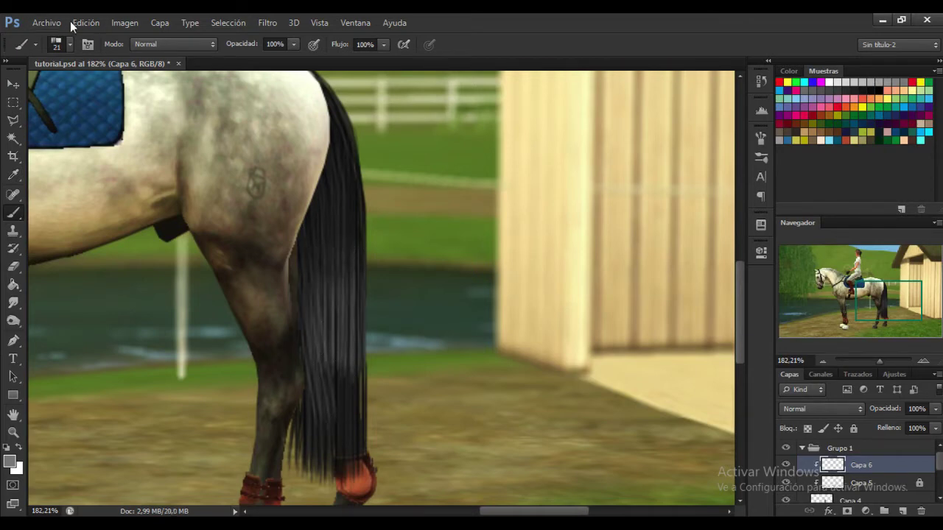
# Undo the last highlight stroke and repaint grey strands across the lower middle of the tail.
pyautogui.click(72, 23)
pyautogui.click(148, 53)
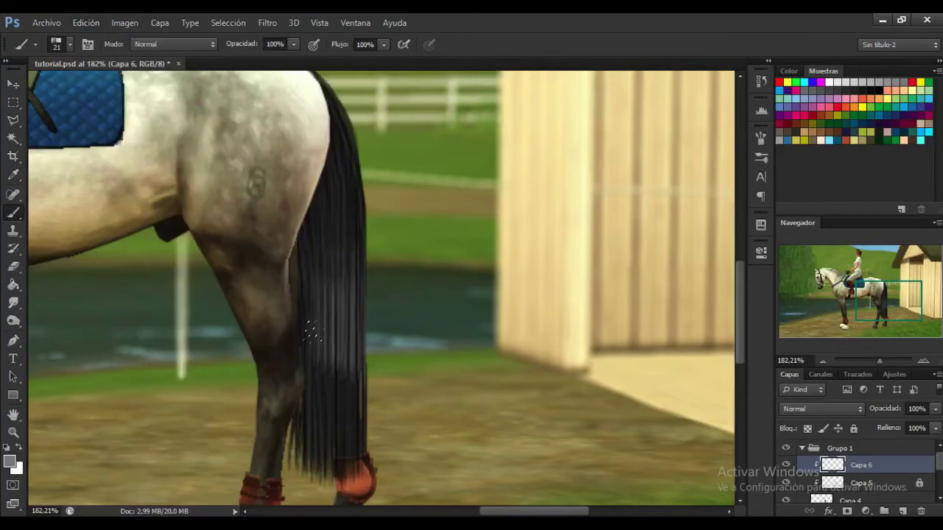
pyautogui.moveTo(312, 331); pyautogui.dragTo(319, 406)
pyautogui.moveTo(322, 325)
pyautogui.mouseDown()
pyautogui.moveTo(337, 410)
pyautogui.moveTo(356, 385)
pyautogui.mouseUp()
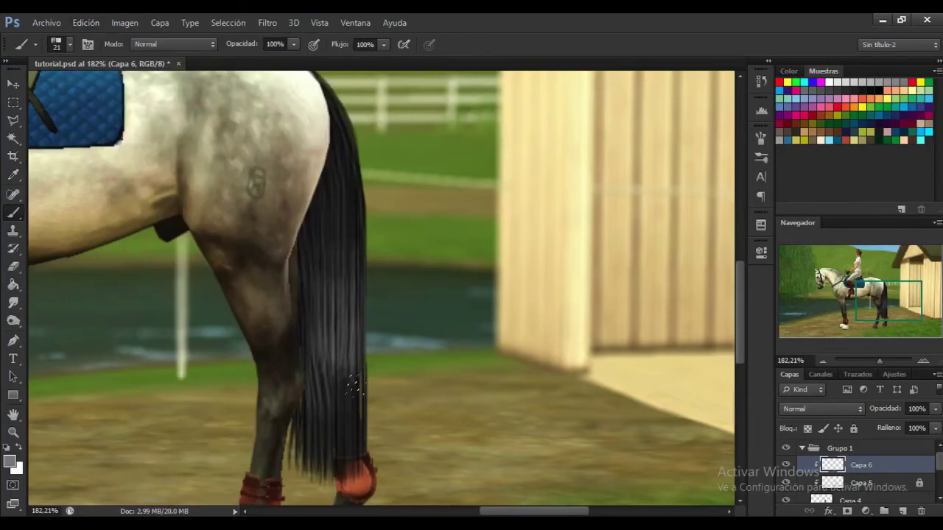
pyautogui.moveTo(349, 298); pyautogui.dragTo(354, 376)
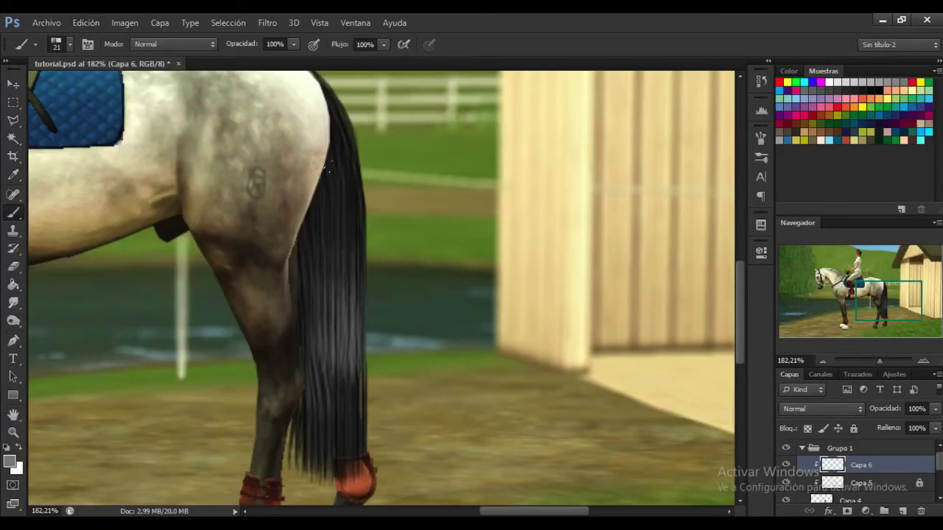
# Apply a Gaussian Blur with a radius of 0.1 pixels to the highlight layer Capa 6.
pyautogui.click(268, 23)
pyautogui.moveTo(401, 162)
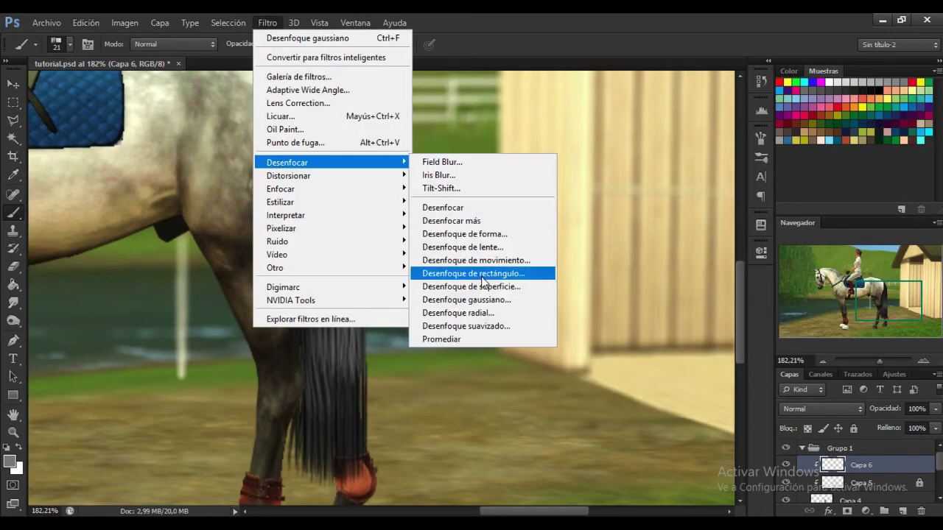
pyautogui.click(504, 299)
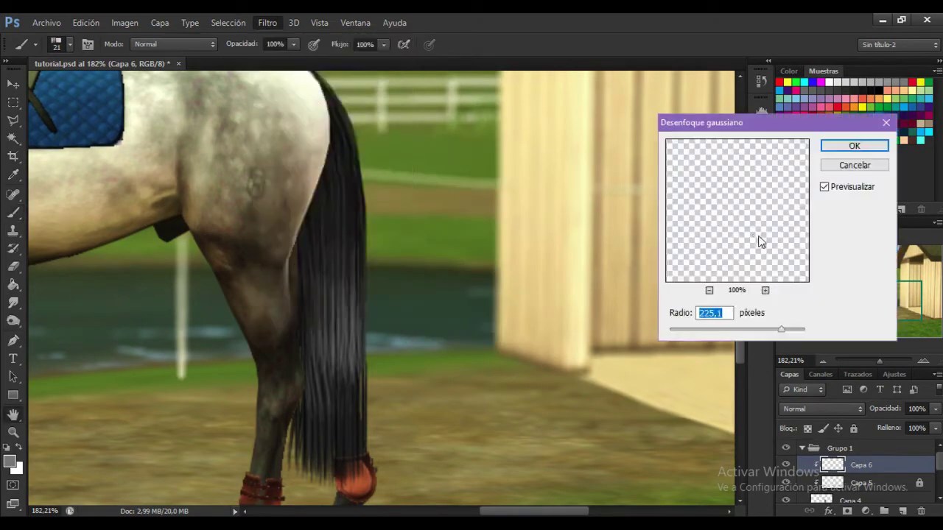
pyautogui.click(747, 330)
pyautogui.moveTo(738, 333); pyautogui.dragTo(667, 329)
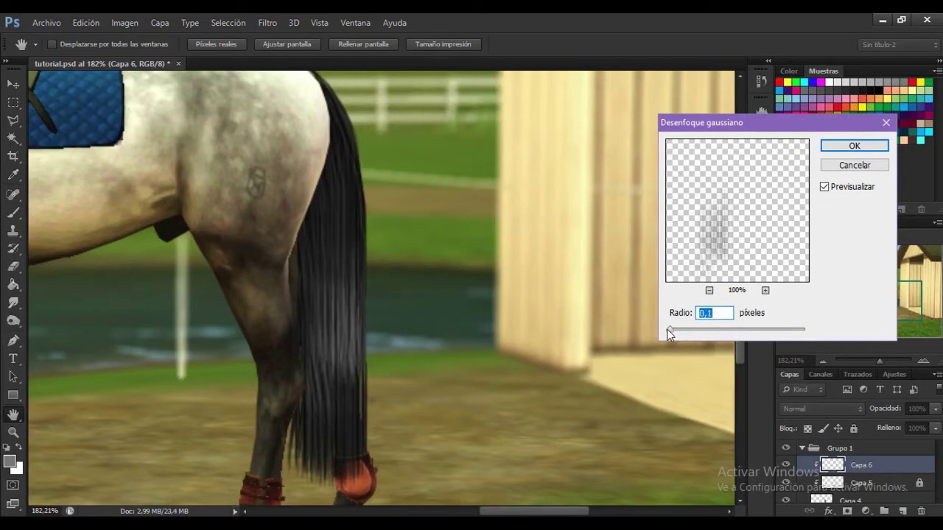
pyautogui.click(846, 147)
# Set the opacity of the highlight layer Capa 6 to 34%.
pyautogui.click(935, 409)
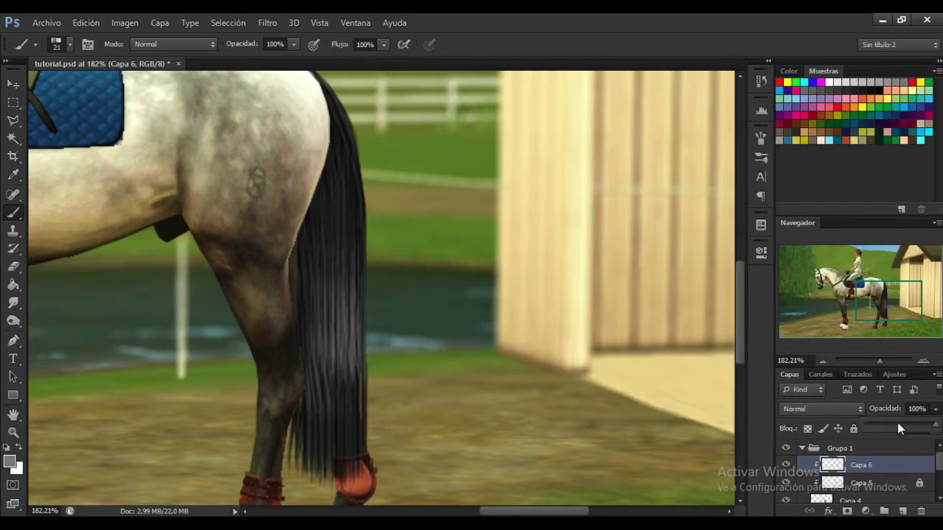
pyautogui.click(889, 424)
pyautogui.moveTo(874, 359); pyautogui.dragTo(871, 366)
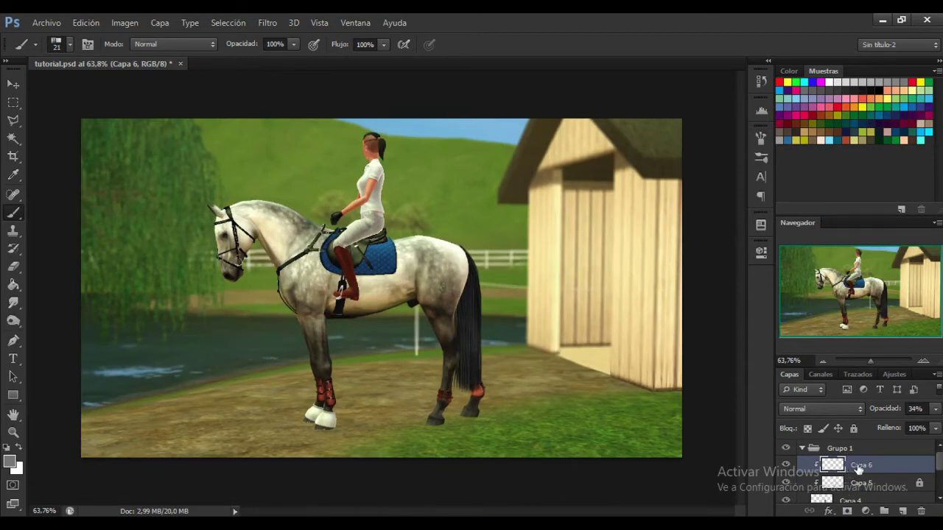
pyautogui.scroll(-2, 858, 471)
pyautogui.keyDown('shift'); pyautogui.click(882, 452); pyautogui.keyUp('shift')
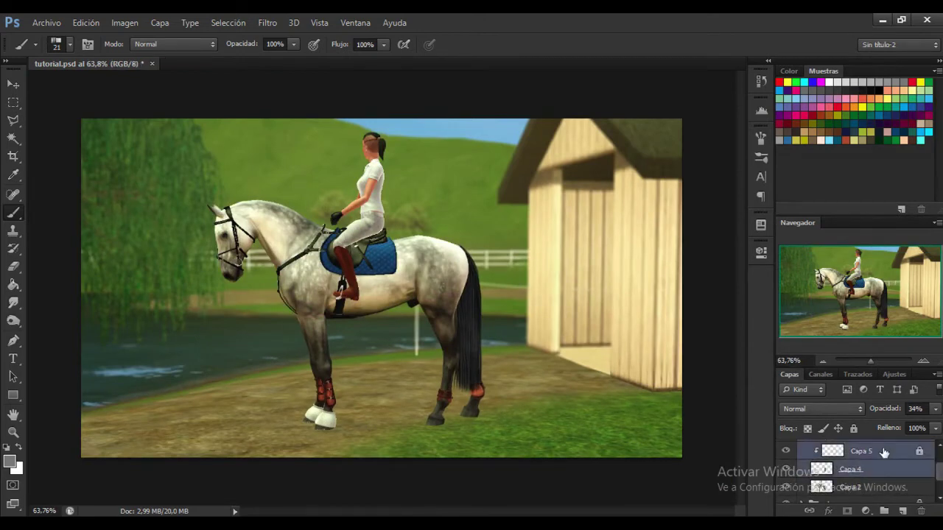
pyautogui.rightClick(884, 453)
pyautogui.click(518, 15)
# On Capa 4, outline the tail tips that overlap the rear hind-leg boot with a polygonal lasso selection.
pyautogui.click(889, 474)
pyautogui.moveTo(871, 361); pyautogui.dragTo(884, 360)
pyautogui.moveTo(868, 295); pyautogui.dragTo(893, 326)
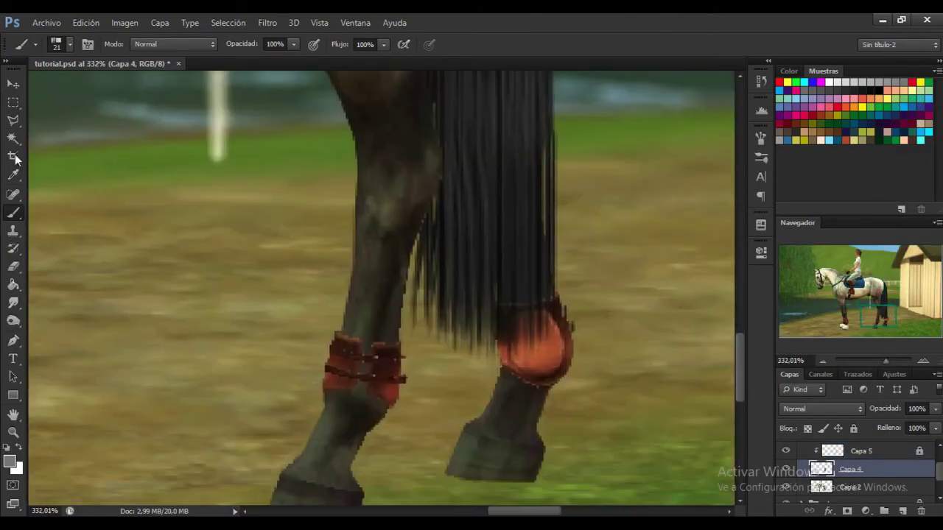
pyautogui.click(12, 121)
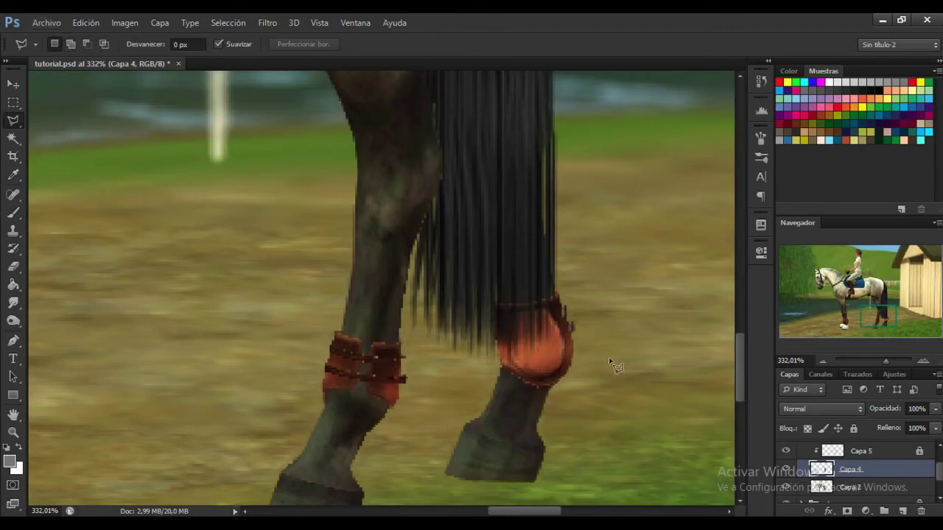
pyautogui.click(569, 325)
pyautogui.click(401, 326)
pyautogui.click(401, 381)
pyautogui.click(527, 390)
pyautogui.click(640, 359)
pyautogui.click(568, 325)
# Erase the tail tips inside the selection with the 300 px eraser, then deselect and save the document.
pyautogui.click(14, 267)
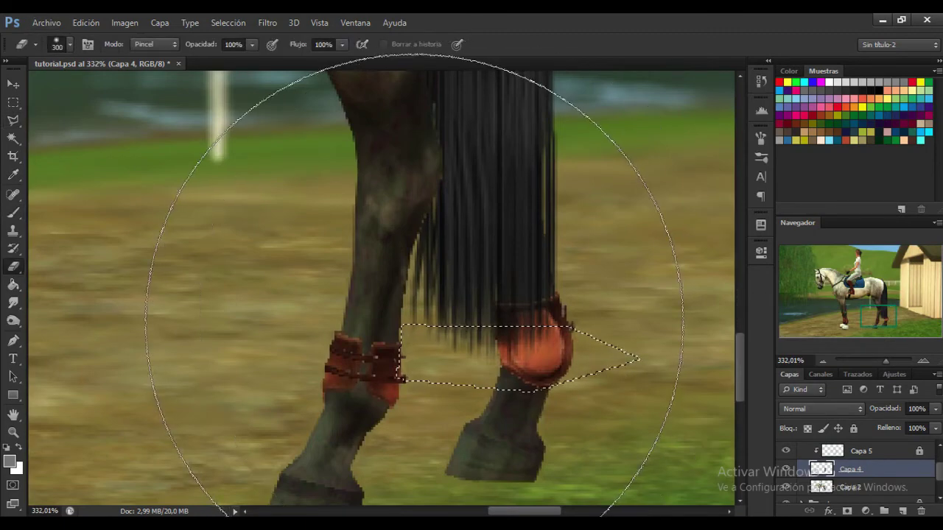
pyautogui.moveTo(416, 324)
pyautogui.mouseDown()
pyautogui.moveTo(770, 326)
pyautogui.moveTo(201, 334)
pyautogui.moveTo(469, 351)
pyautogui.mouseUp()
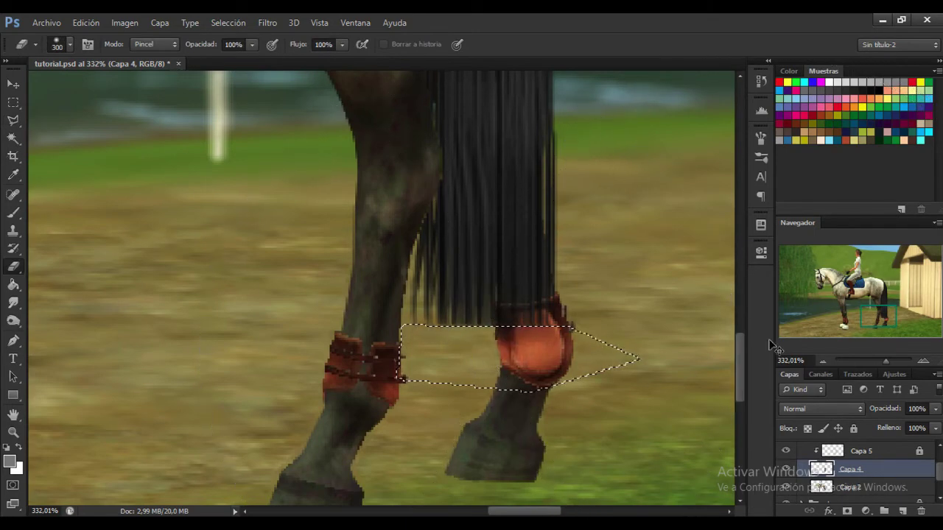
pyautogui.hotkey('ctrl', 'd')
pyautogui.hotkey('ctrl', 's')
# Lock the painted tail layer Capa 4 and create a new group above Capa 6.
pyautogui.click(871, 363)
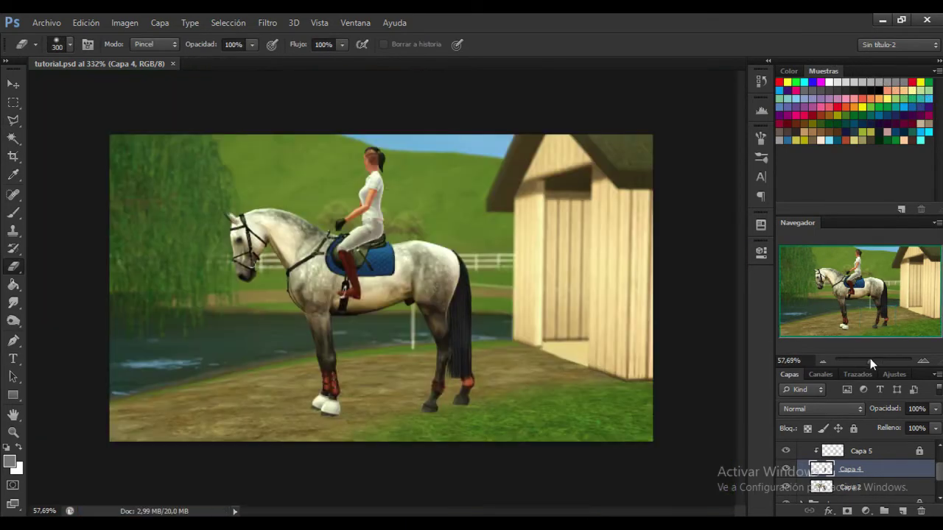
pyautogui.moveTo(872, 362); pyautogui.dragTo(874, 362)
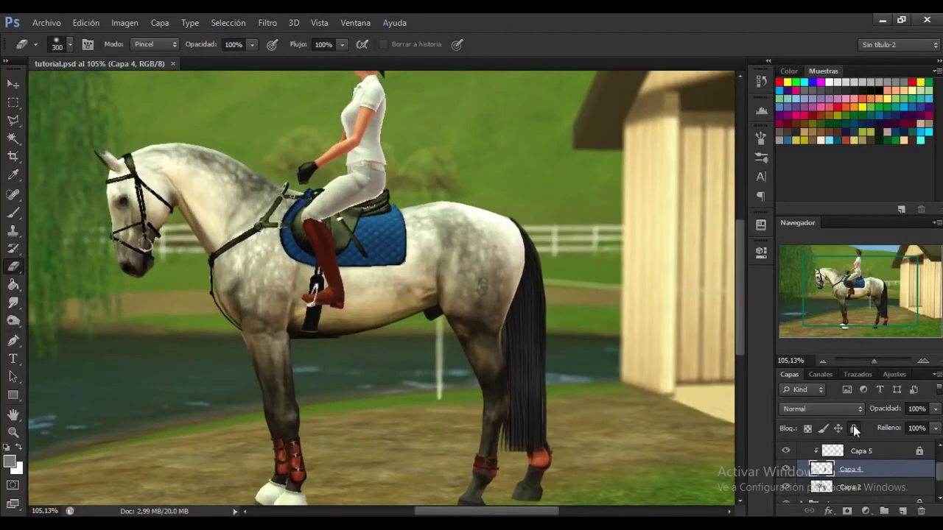
pyautogui.click(853, 428)
pyautogui.scroll(2, 847, 473)
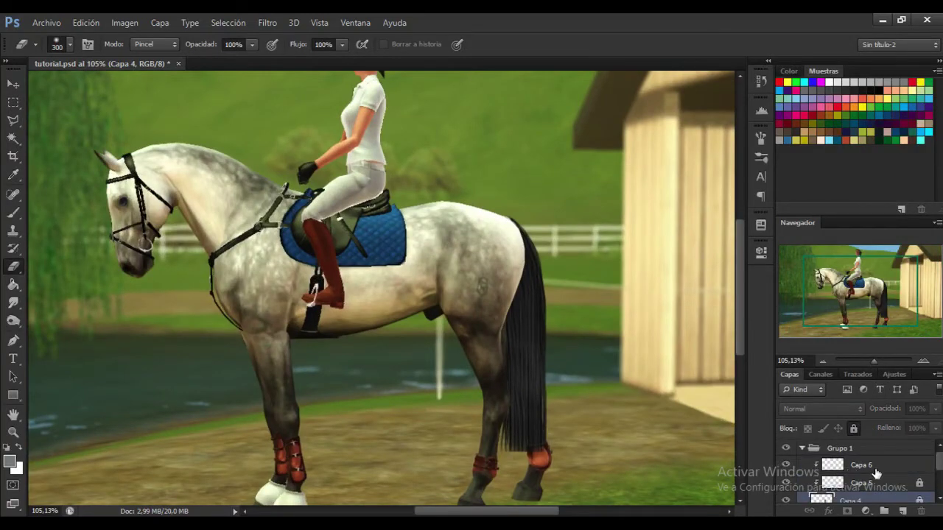
pyautogui.click(880, 470)
pyautogui.click(884, 511)
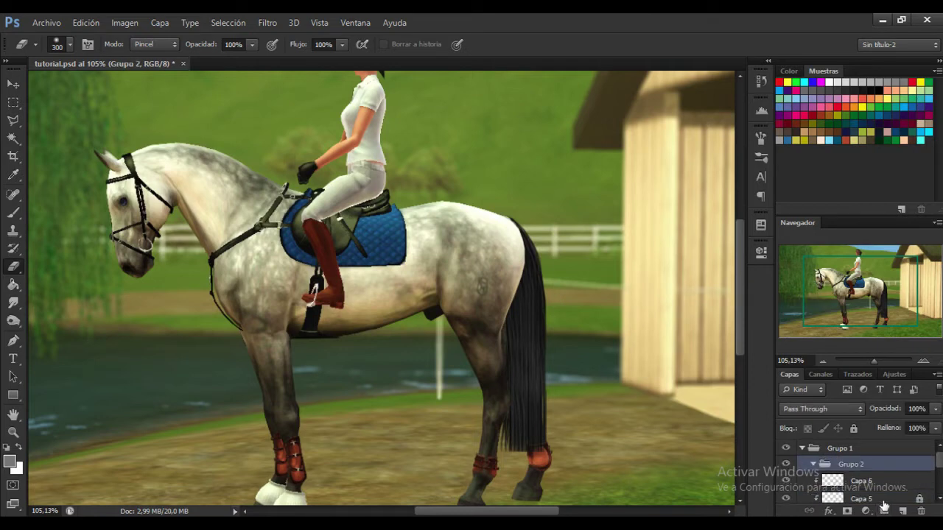
# Try to move the Capa 4 layer on its own into Grupo 2.
pyautogui.scroll(-2, 857, 483)
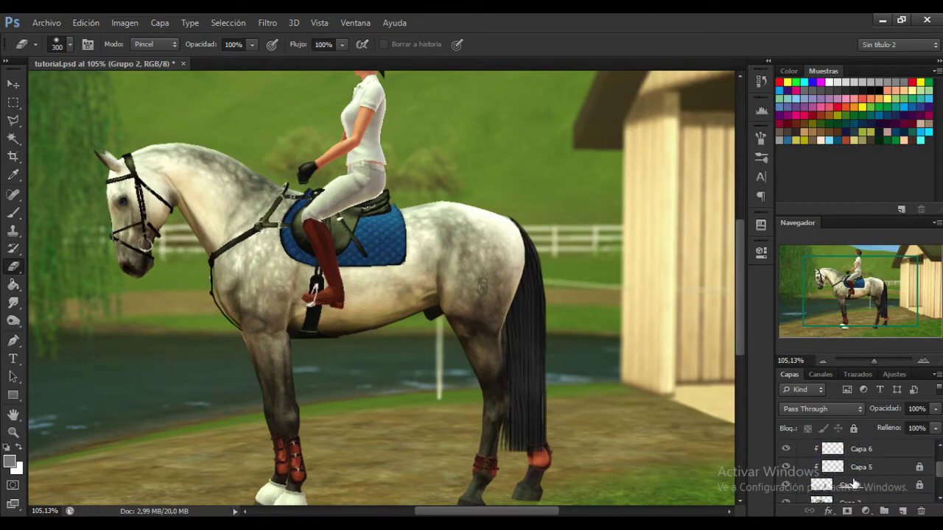
pyautogui.moveTo(891, 489); pyautogui.dragTo(883, 466)
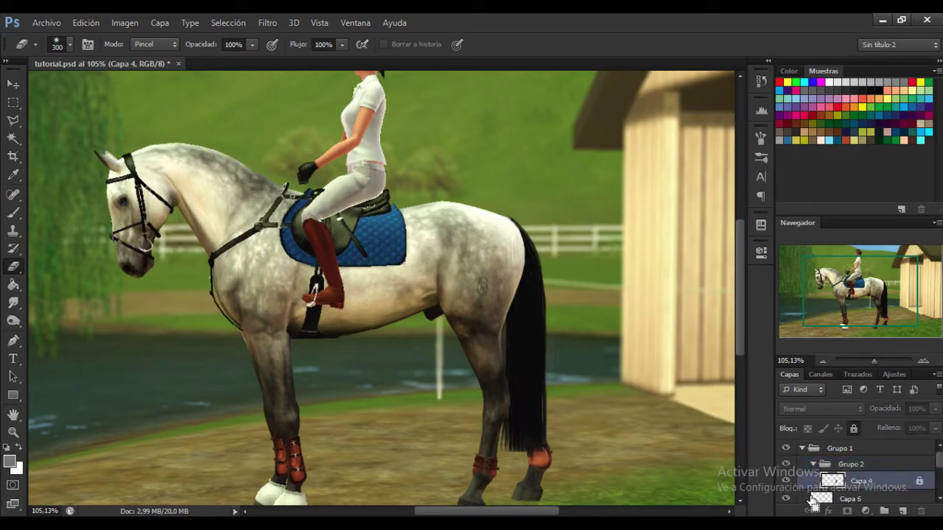
pyautogui.hotkey('ctrl', 'z')
# Merge the tail layers Capa 4, Capa 5 and Capa 6, and place the merged layer, locked, inside Grupo 2.
pyautogui.scroll(-2, 872, 498)
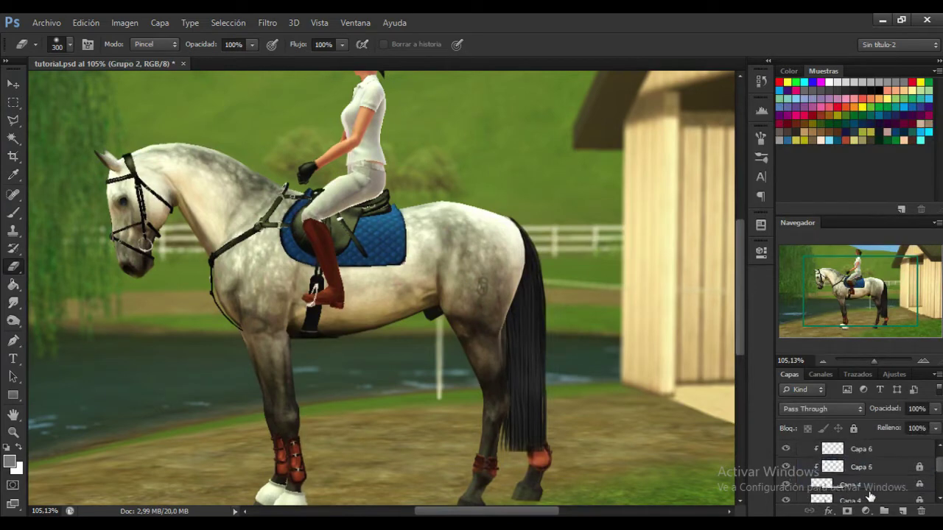
pyautogui.click(858, 485)
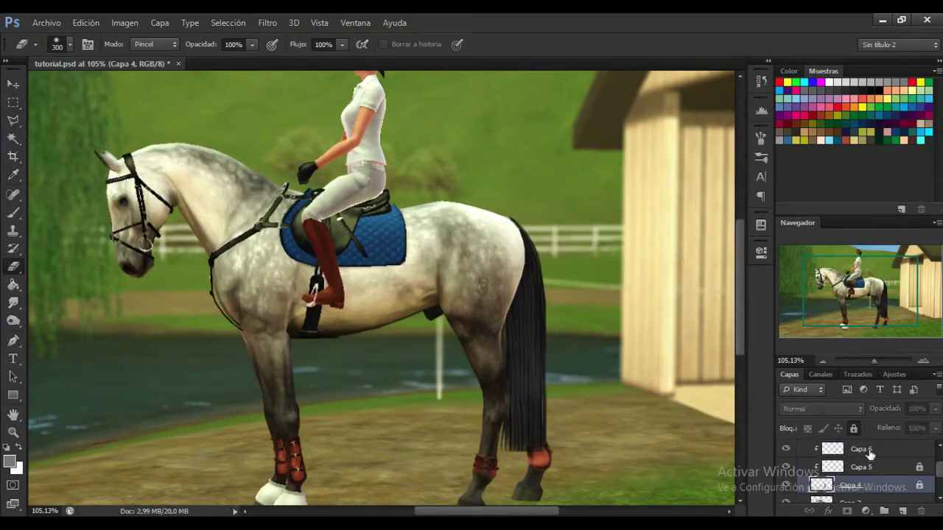
pyautogui.keyDown('shift'); pyautogui.click(868, 467); pyautogui.keyUp('shift')
pyautogui.rightClick(868, 467)
pyautogui.click(682, 299)
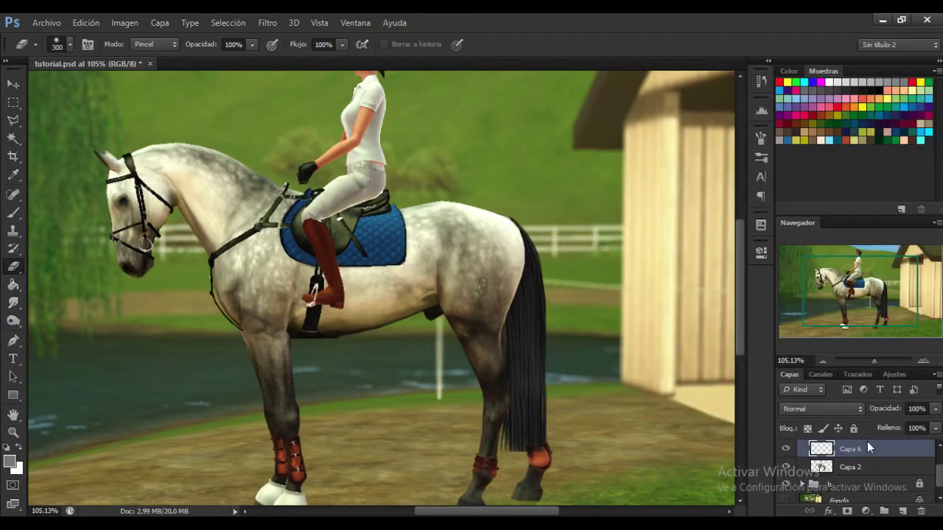
pyautogui.moveTo(877, 483); pyautogui.dragTo(873, 466)
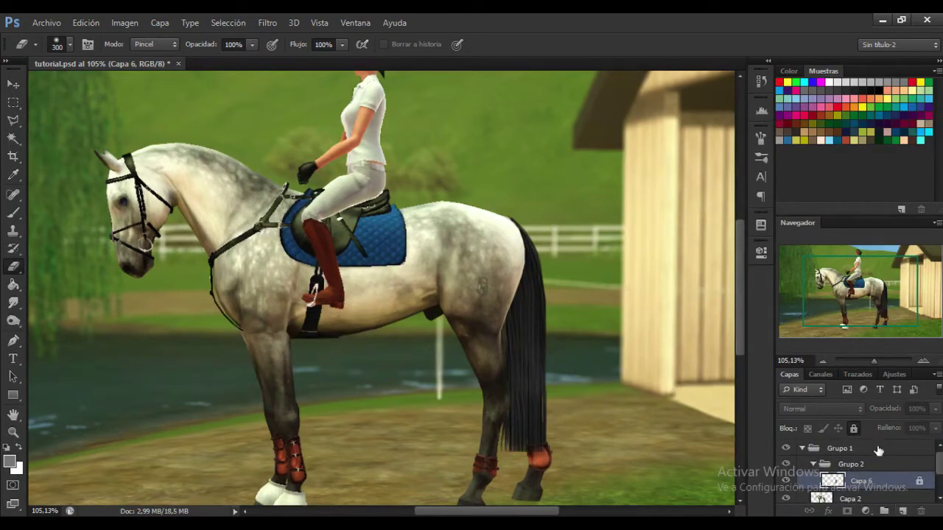
# Create a new layer above the merged tail in Grupo 2, save the document, and ready the Brush tool at the horse's head.
pyautogui.click(902, 511)
pyautogui.hotkey('ctrl', 's')
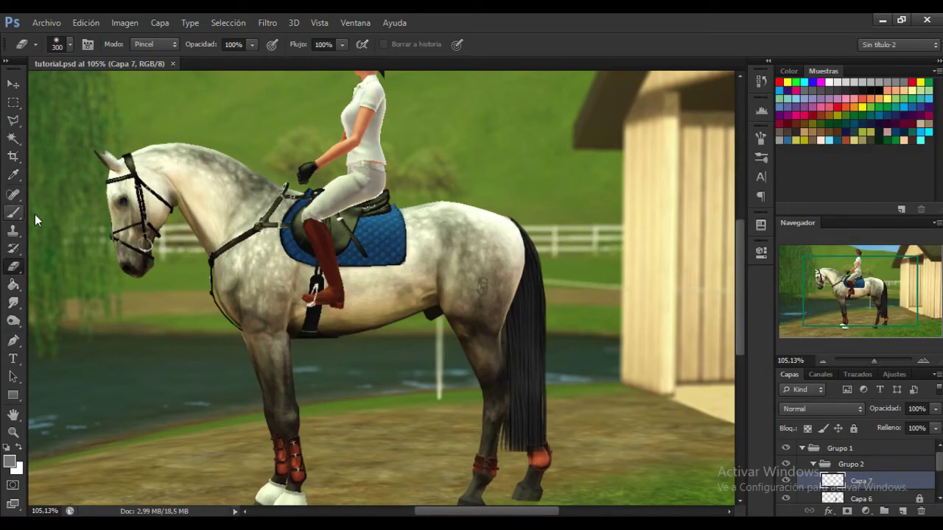
pyautogui.click(13, 213)
pyautogui.click(884, 361)
pyautogui.moveTo(858, 284); pyautogui.dragTo(788, 278)
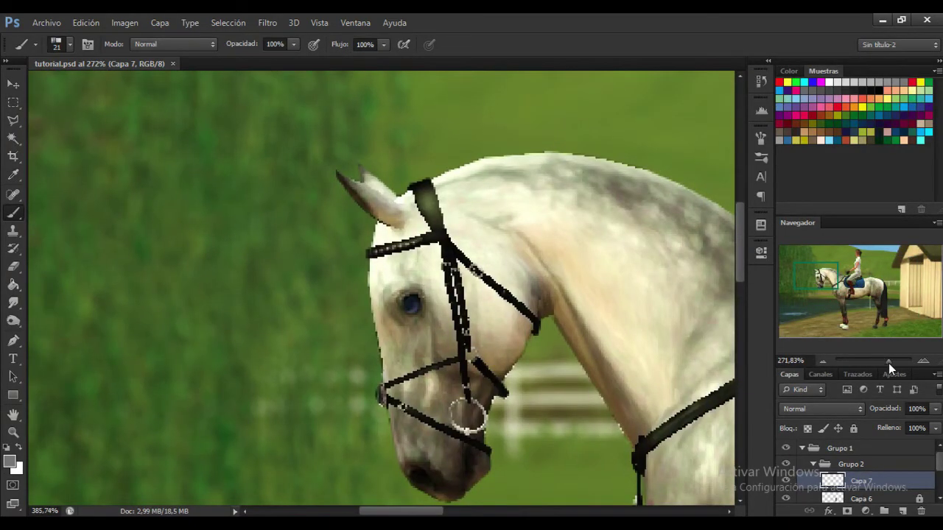
# Reduce the bristle brush size to 14 px for painting fine hair at the horse's head.
pyautogui.moveTo(889, 363); pyautogui.dragTo(891, 363)
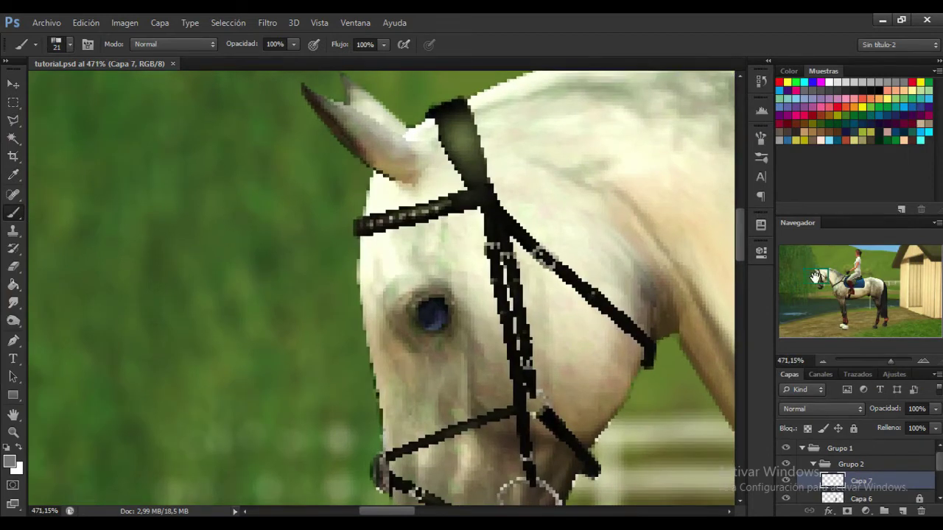
pyautogui.moveTo(809, 275); pyautogui.dragTo(813, 272)
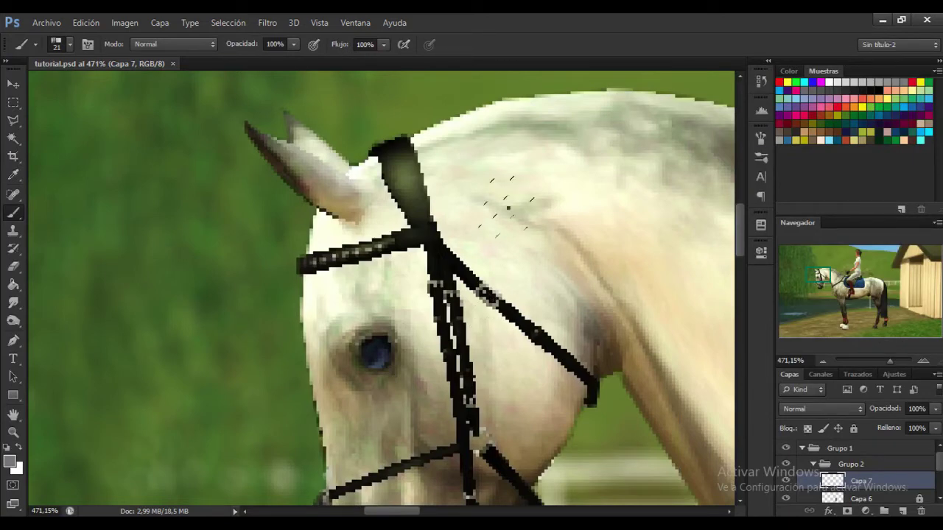
pyautogui.rightClick(506, 205)
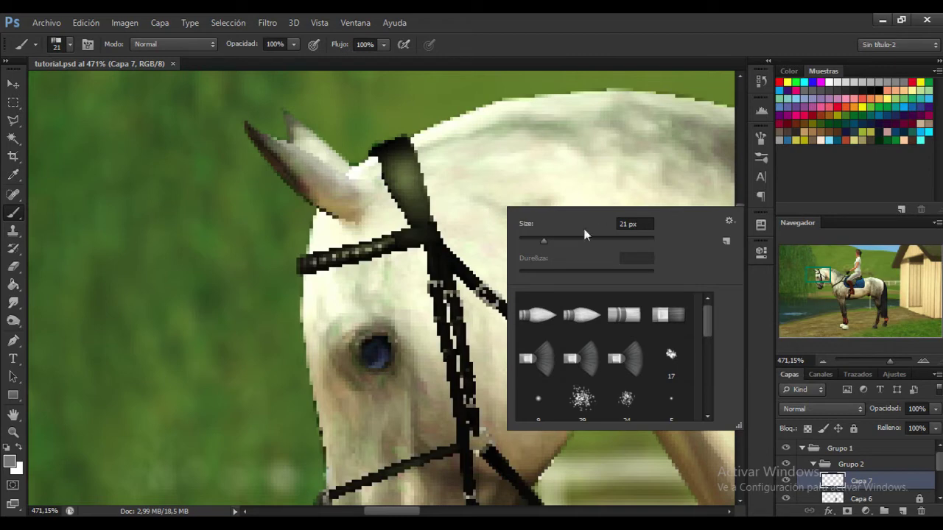
pyautogui.click(535, 240)
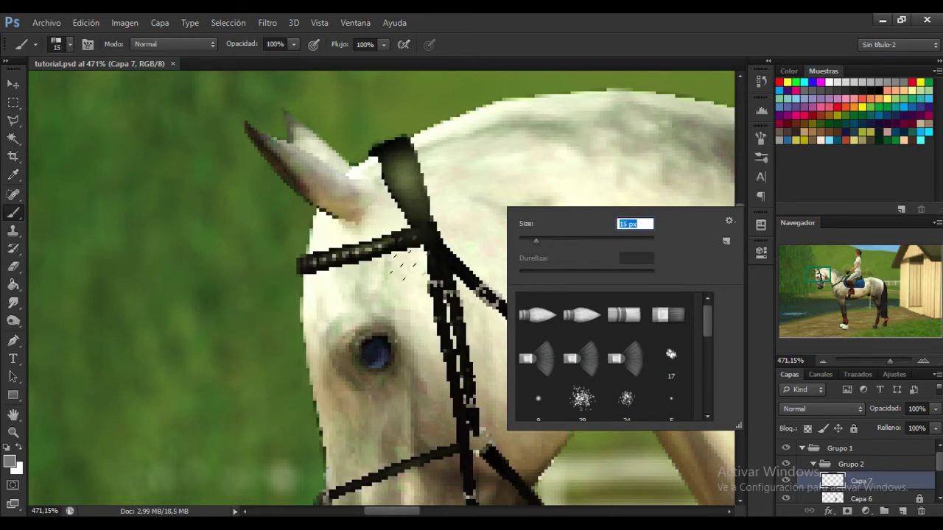
pyautogui.press('Return')
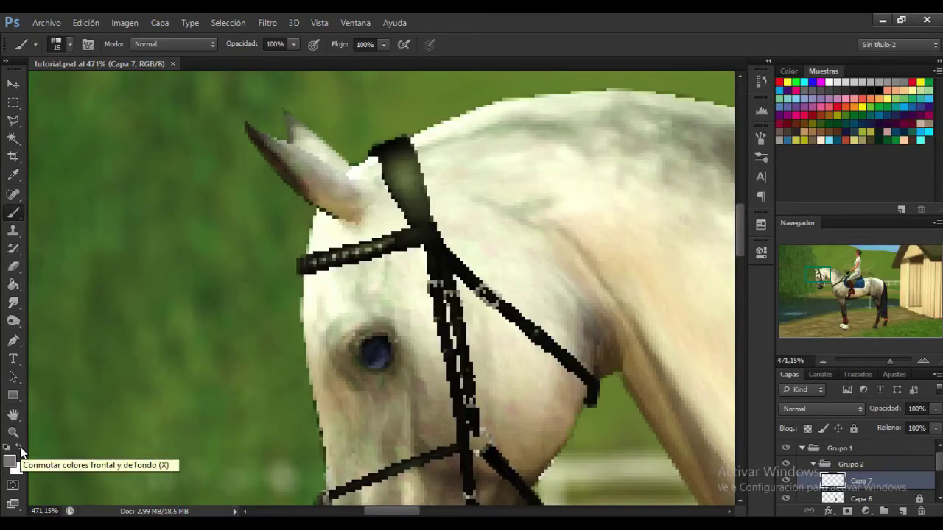
pyautogui.rightClick(358, 234)
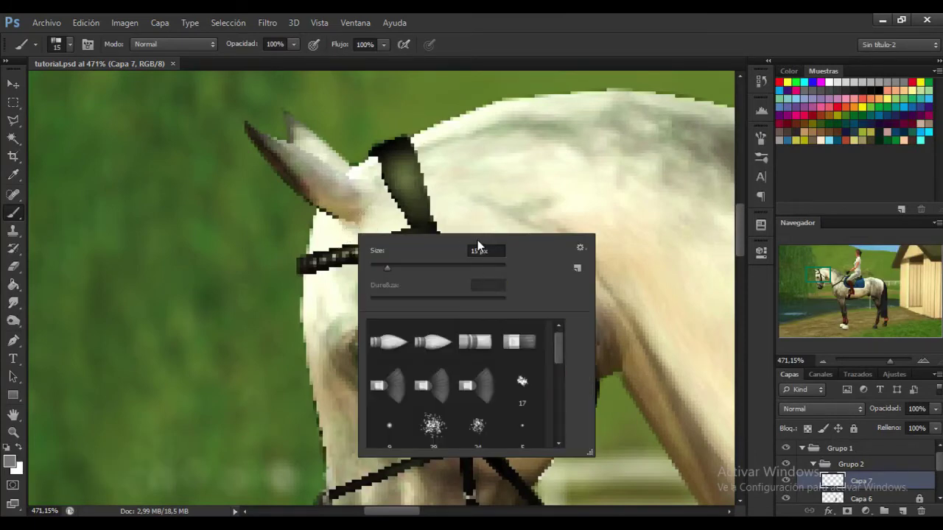
pyautogui.click(481, 252)
pyautogui.press('Down')
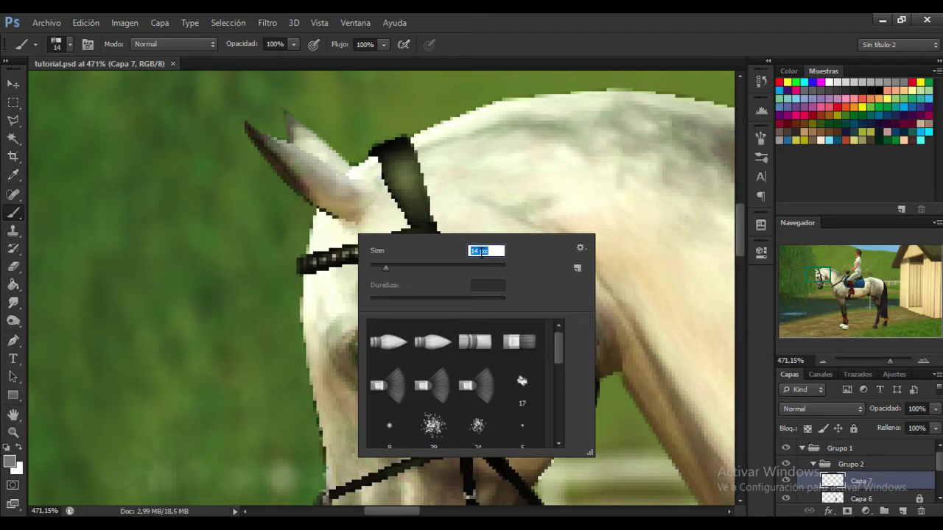
pyautogui.click(512, 15)
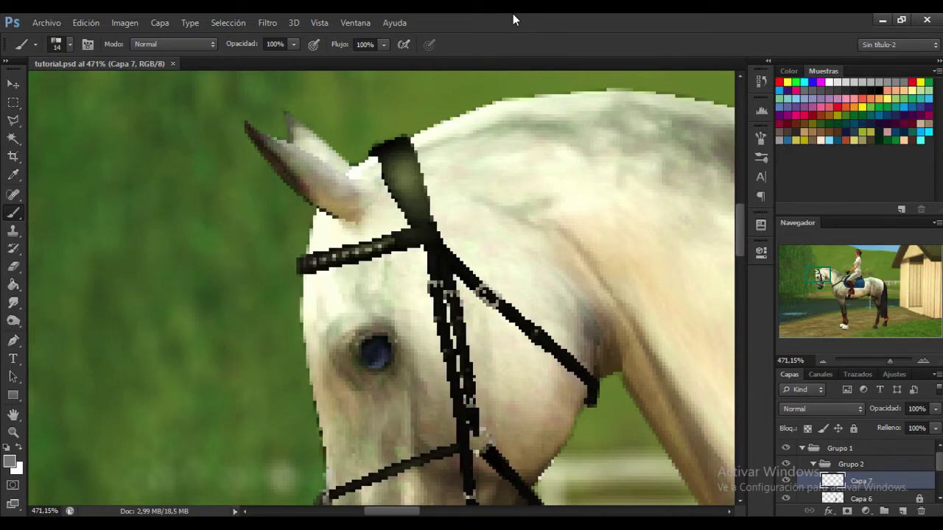
# Set the foreground colour to black and paint forelock strands on Capa 7 from the ear base down over the browband.
pyautogui.click(871, 91)
pyautogui.rightClick(576, 186)
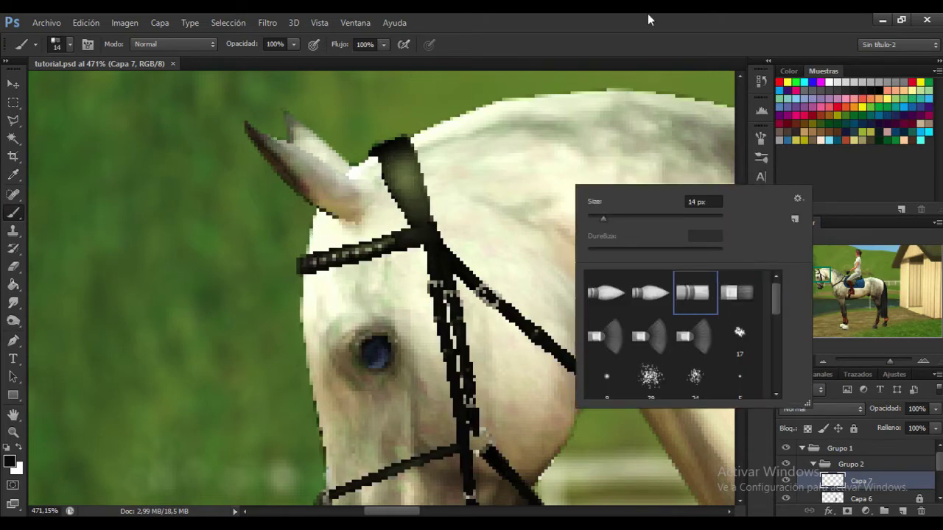
pyautogui.click(648, 15)
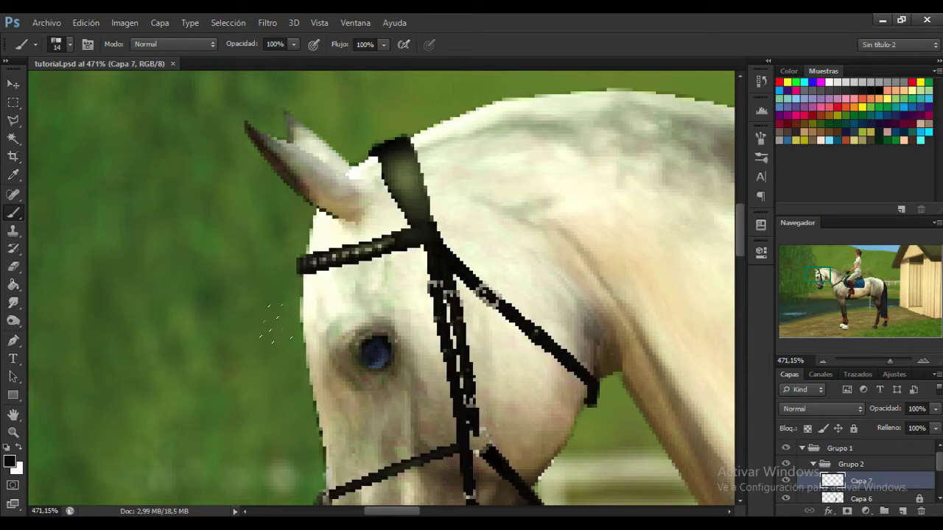
pyautogui.moveTo(321, 202); pyautogui.dragTo(318, 298)
pyautogui.moveTo(336, 199); pyautogui.dragTo(325, 302)
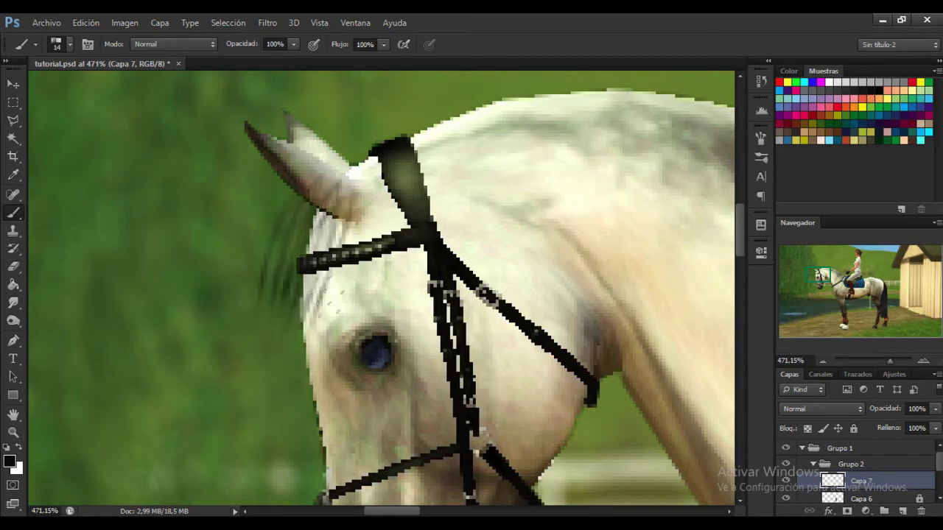
# Paint fine black forelock strands over the horse's forehead on Capa 7 and shift the layer's hair slightly forward.
pyautogui.moveTo(316, 346); pyautogui.dragTo(347, 195)
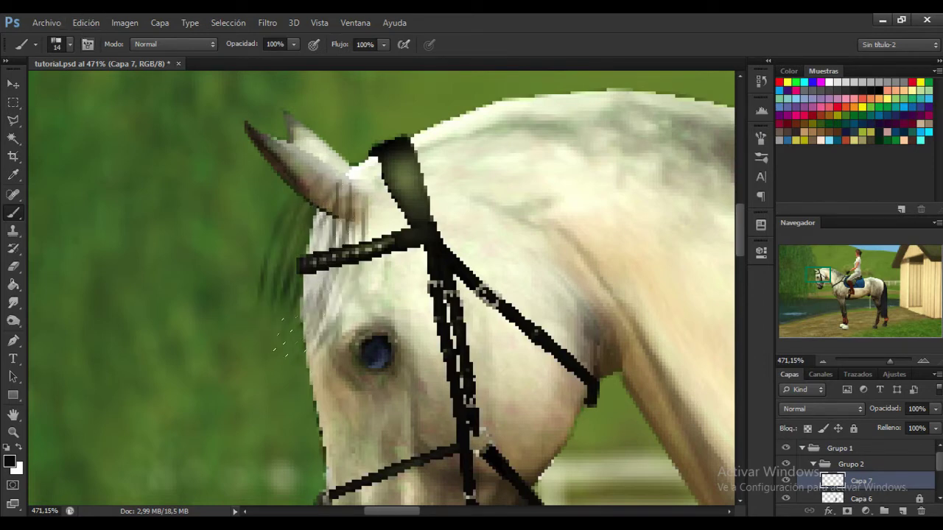
pyautogui.click(12, 84)
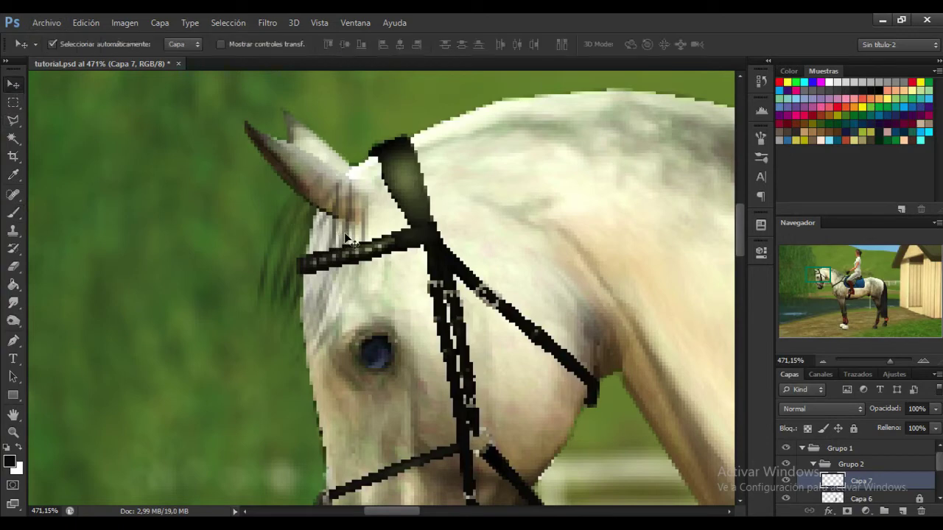
pyautogui.moveTo(335, 228); pyautogui.dragTo(327, 231)
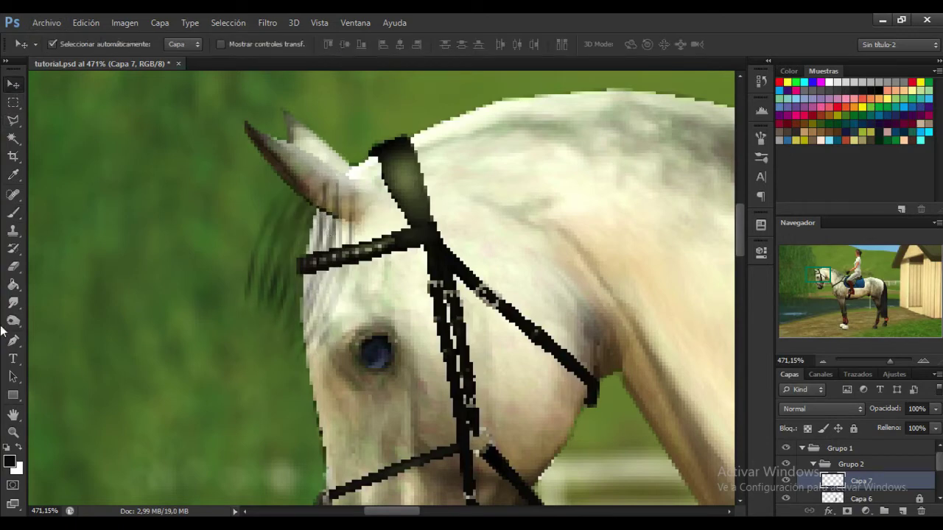
pyautogui.click(13, 213)
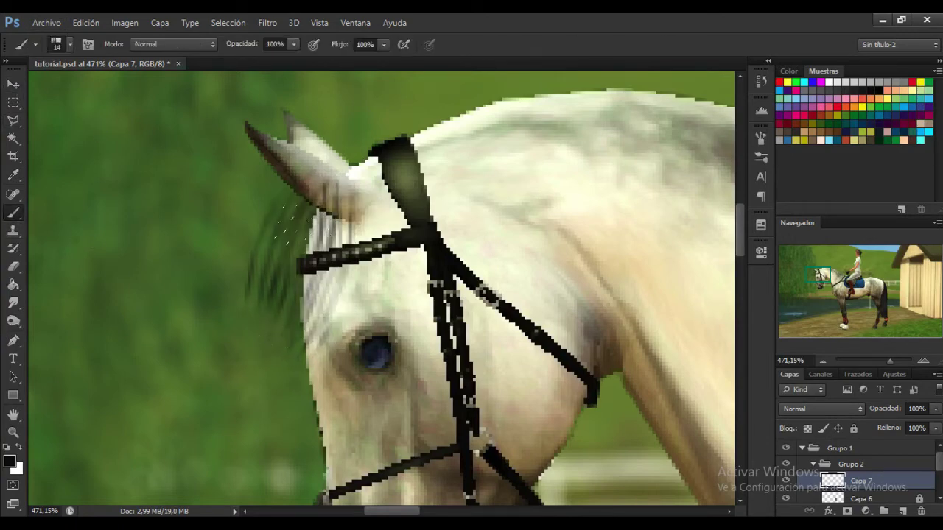
pyautogui.click(291, 225)
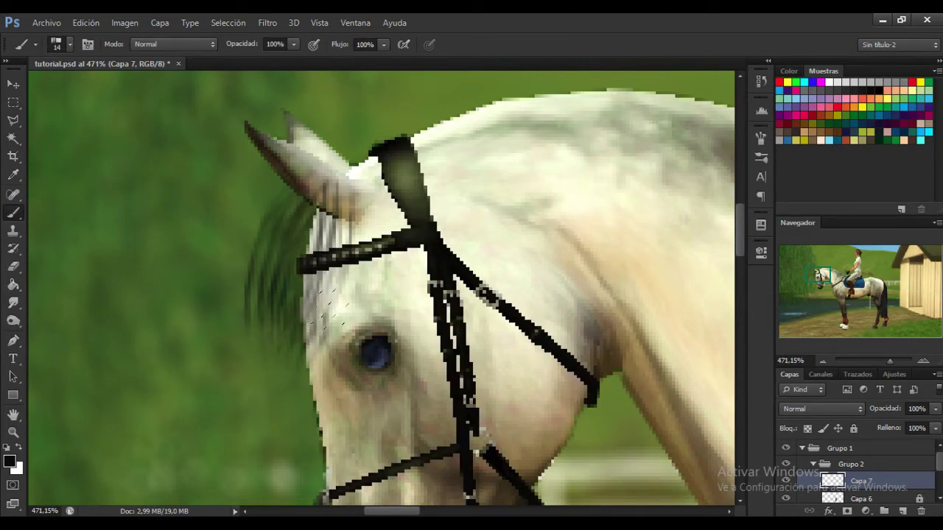
pyautogui.click(328, 232)
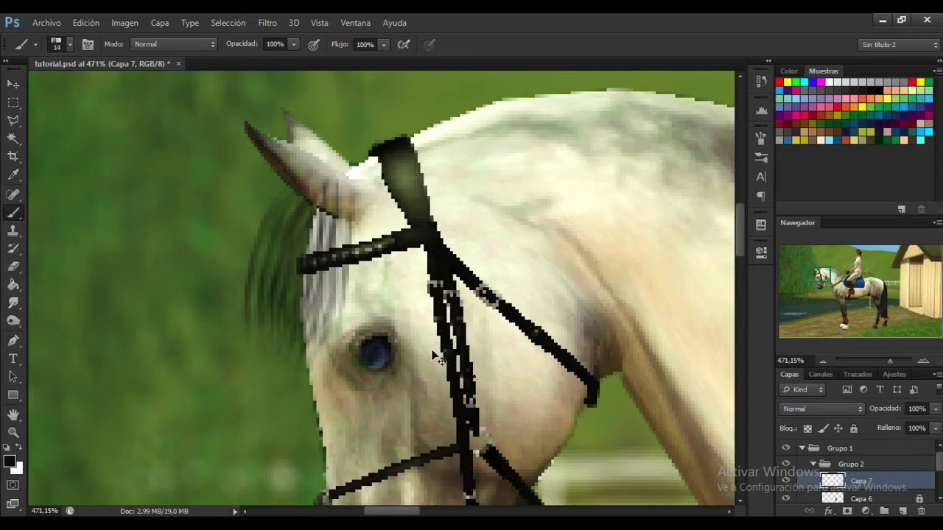
# Transform the forelock hair on Capa 7, narrowing it to 85.71% width and nudging it into place on the forehead.
pyautogui.hotkey('ctrl', 't')
pyautogui.moveTo(243, 276); pyautogui.dragTo(260, 277)
pyautogui.moveTo(328, 326); pyautogui.dragTo(322, 325)
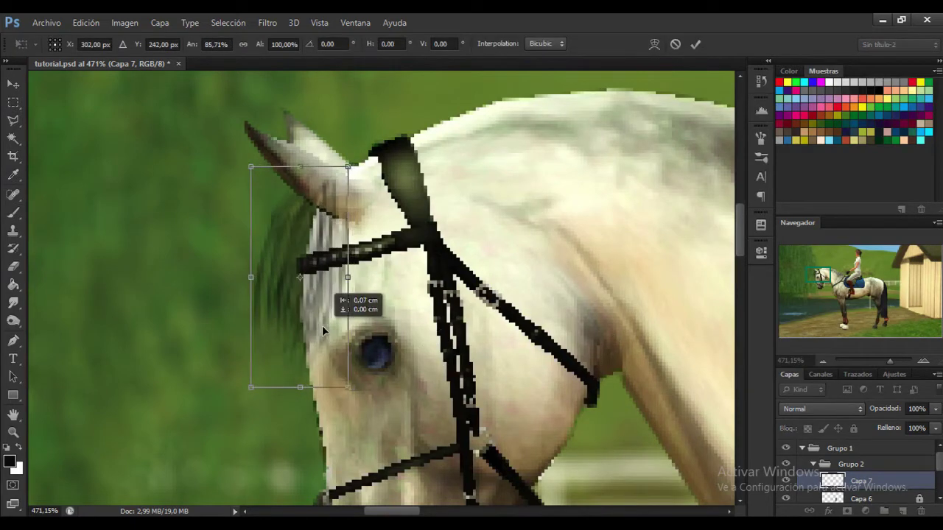
pyautogui.press('b')
pyautogui.press('Return')
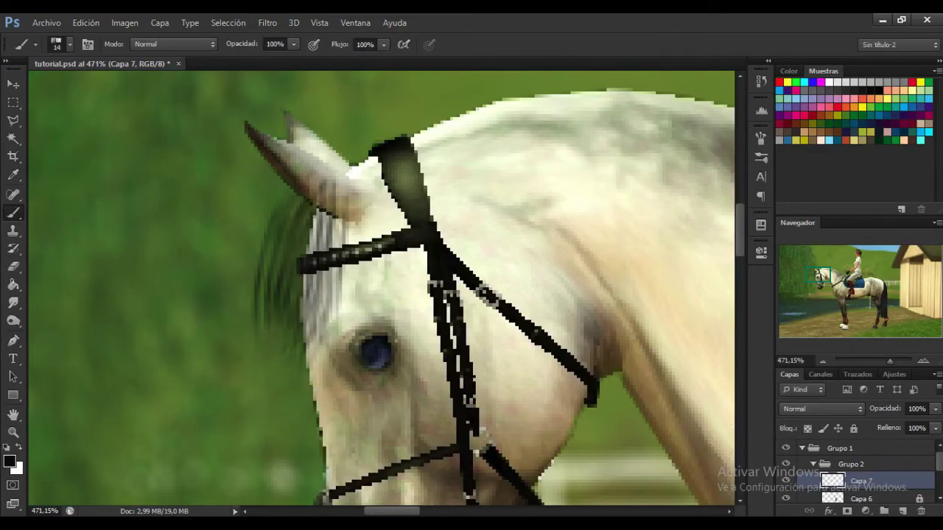
# On a new layer above Capa 7, paint black forelock strands with the bristle brush at 66% stiffness.
pyautogui.click(903, 511)
pyautogui.rightClick(435, 152)
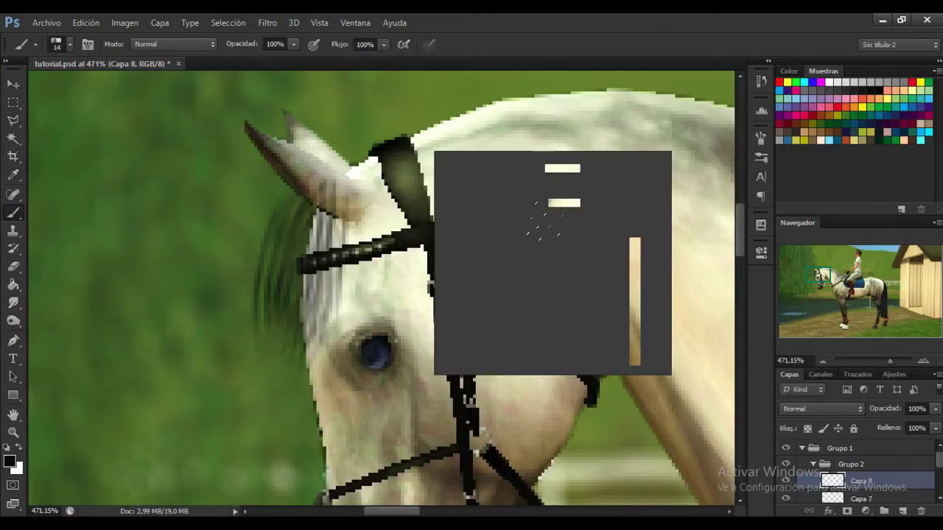
pyautogui.click(761, 140)
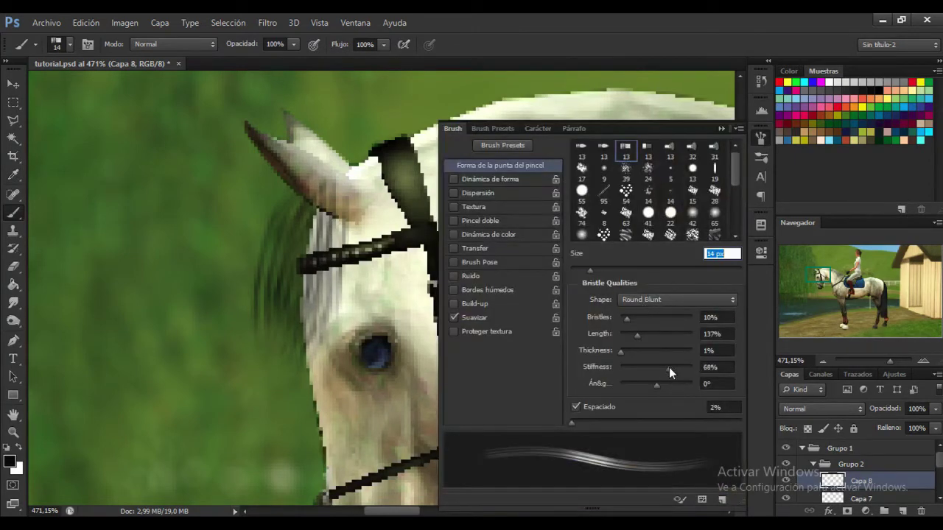
pyautogui.moveTo(669, 367); pyautogui.dragTo(667, 367)
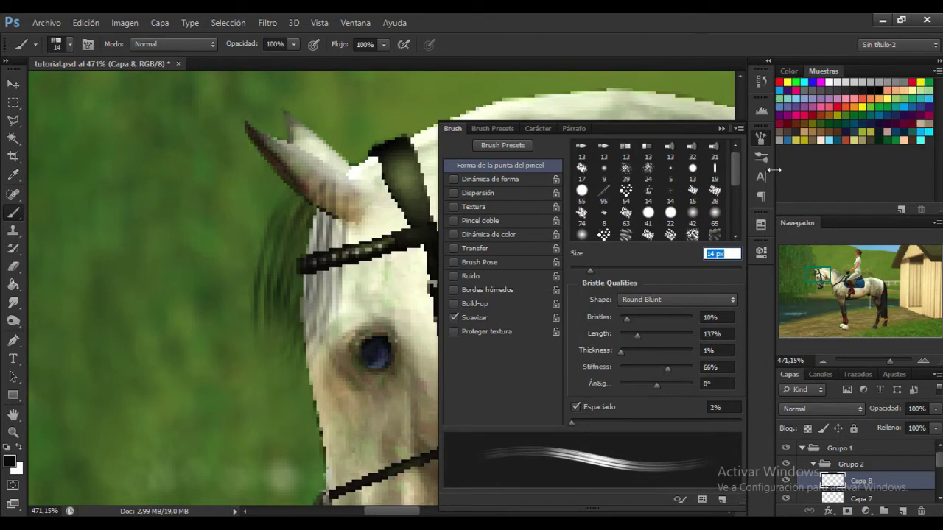
pyautogui.click(762, 137)
pyautogui.moveTo(289, 331)
pyautogui.mouseDown()
pyautogui.moveTo(319, 294)
pyautogui.moveTo(338, 203)
pyautogui.mouseUp()
# Set the bristle brush stiffness to 53% and fill in the forelock with dense black hair strokes on Capa 8.
pyautogui.click(753, 141)
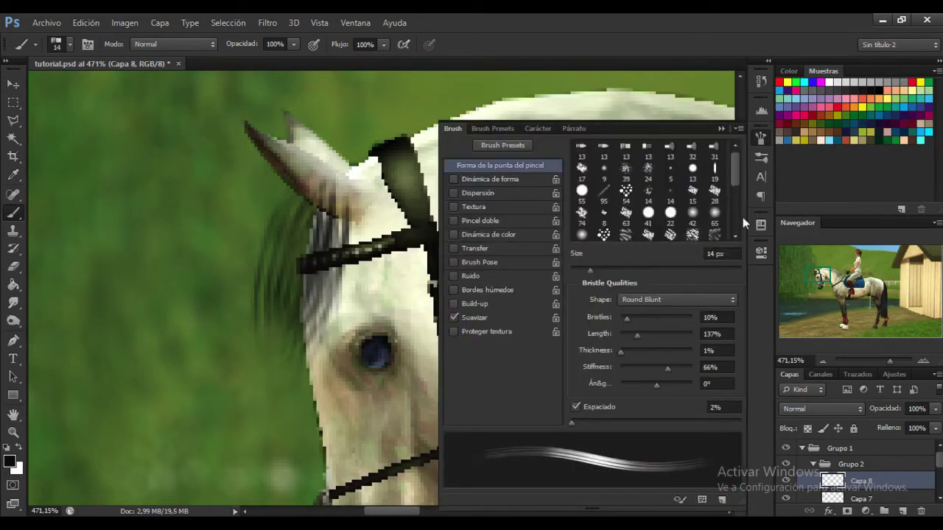
pyautogui.moveTo(663, 371); pyautogui.dragTo(658, 369)
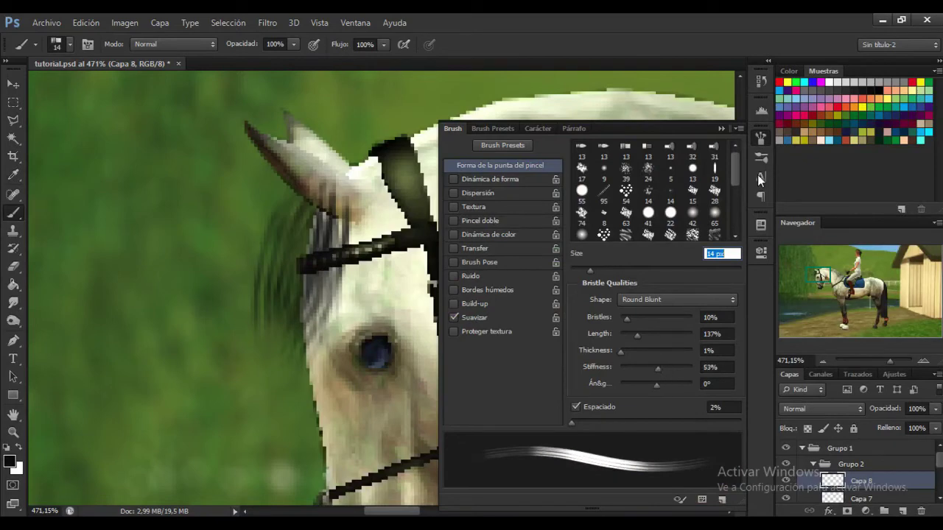
pyautogui.click(760, 138)
pyautogui.moveTo(319, 259); pyautogui.dragTo(326, 217)
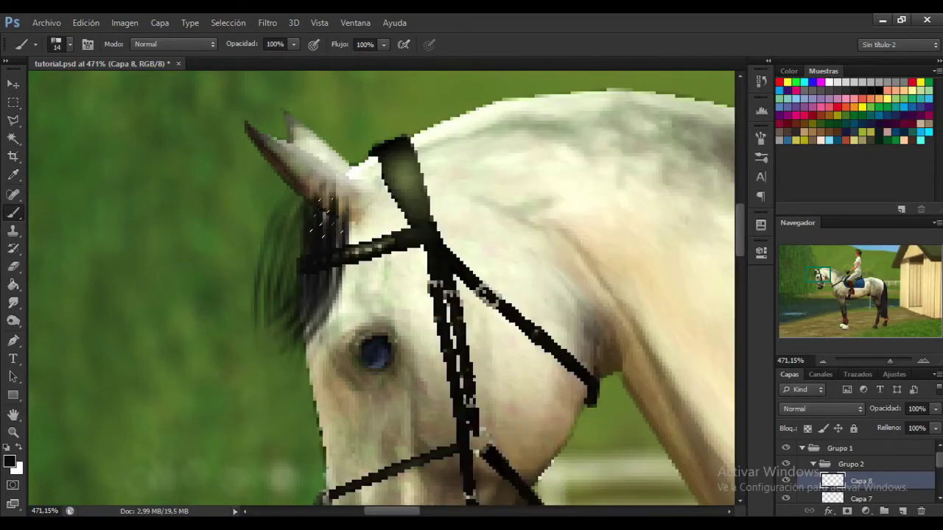
pyautogui.moveTo(286, 287)
pyautogui.mouseDown()
pyautogui.moveTo(305, 232)
pyautogui.moveTo(287, 336)
pyautogui.moveTo(274, 348)
pyautogui.moveTo(276, 314)
pyautogui.moveTo(321, 213)
pyautogui.moveTo(278, 337)
pyautogui.moveTo(276, 291)
pyautogui.moveTo(307, 197)
pyautogui.moveTo(315, 199)
pyautogui.moveTo(285, 353)
pyautogui.moveTo(316, 210)
pyautogui.mouseUp()
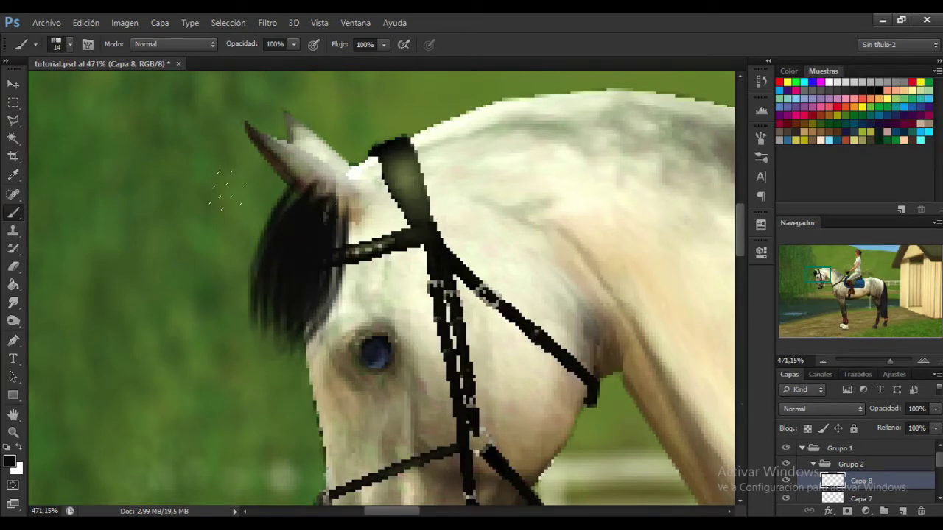
pyautogui.moveTo(291, 243)
pyautogui.mouseDown()
pyautogui.moveTo(317, 190)
pyautogui.moveTo(313, 277)
pyautogui.mouseUp()
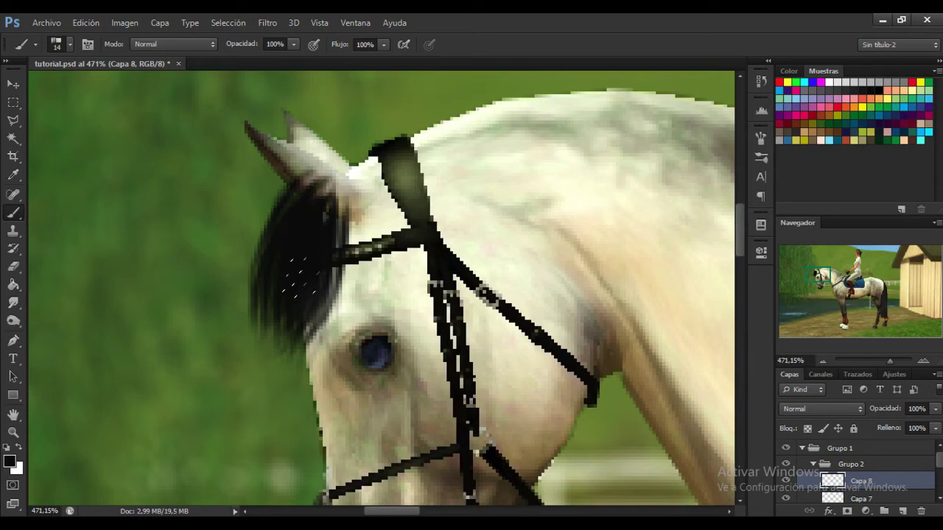
# Select the area around the horse's ear base with the Polygonal Lasso, erase the overlapping hair on Capa 8 and Capa 7, and save the document.
pyautogui.click(11, 268)
pyautogui.click(784, 481)
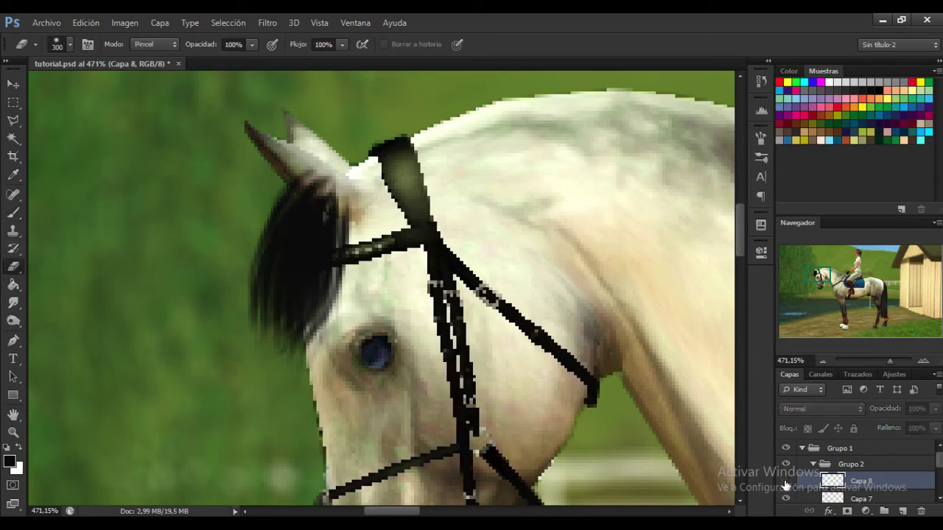
pyautogui.click(15, 122)
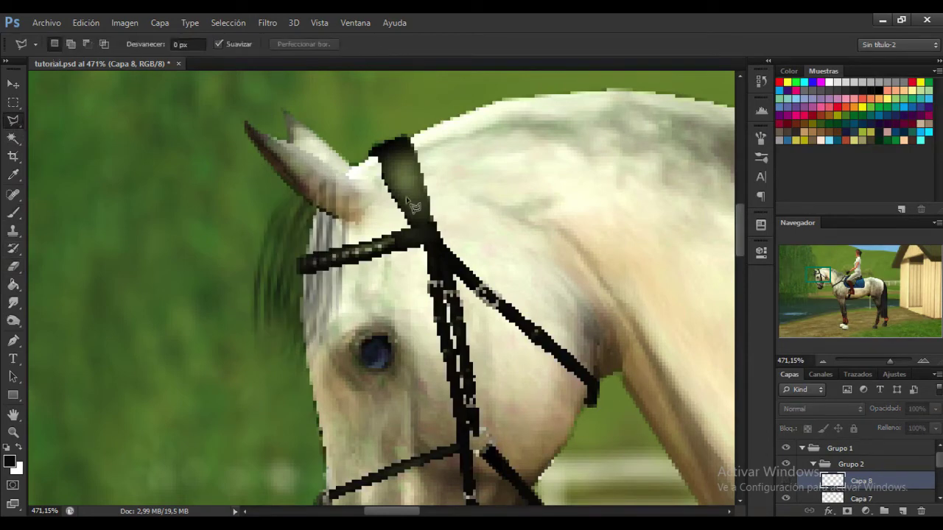
pyautogui.click(363, 222)
pyautogui.click(308, 203)
pyautogui.click(290, 188)
pyautogui.click(279, 163)
pyautogui.click(354, 117)
pyautogui.doubleClick(453, 210)
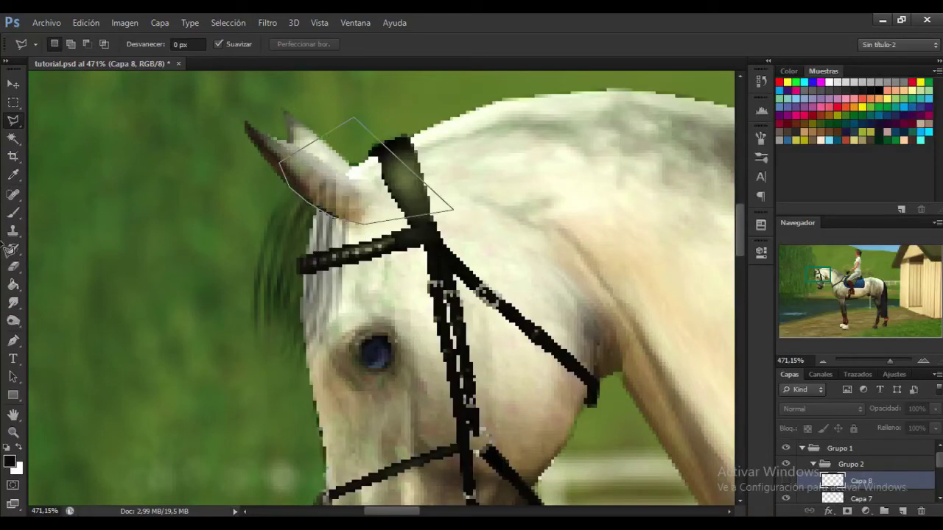
pyautogui.click(786, 480)
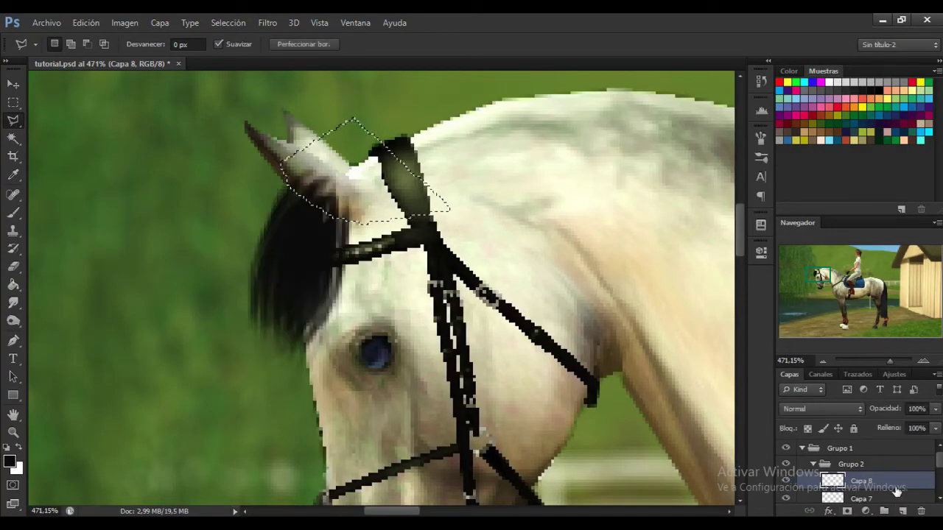
pyautogui.click(13, 266)
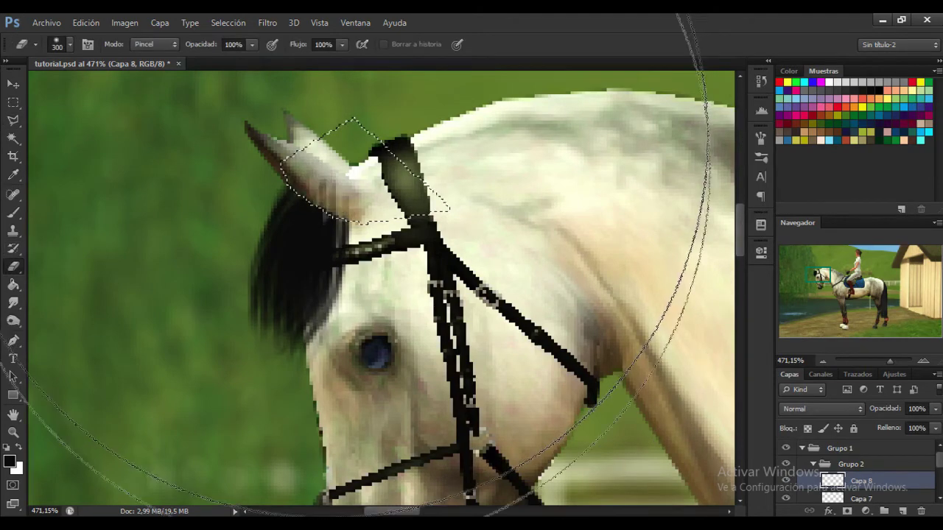
pyautogui.click(862, 498)
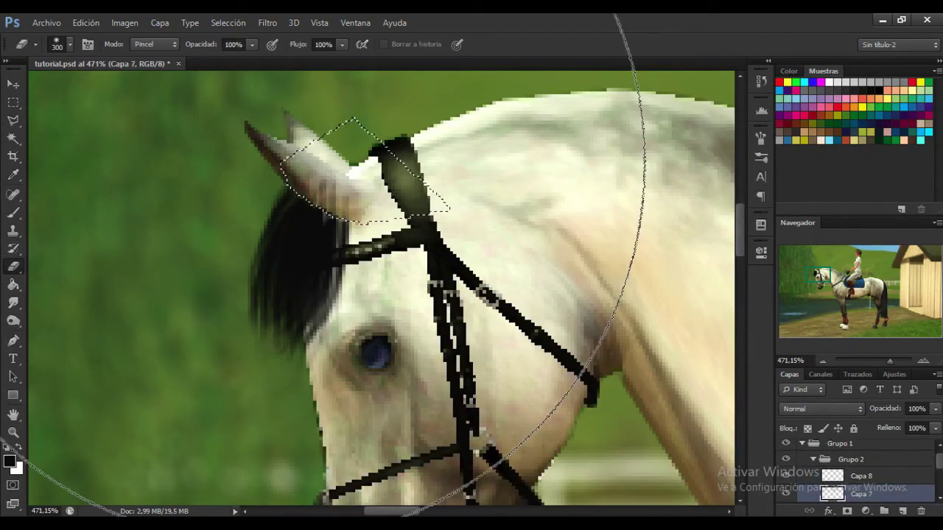
pyautogui.hotkey('ctrl', 'd')
pyautogui.hotkey('ctrl', 's')
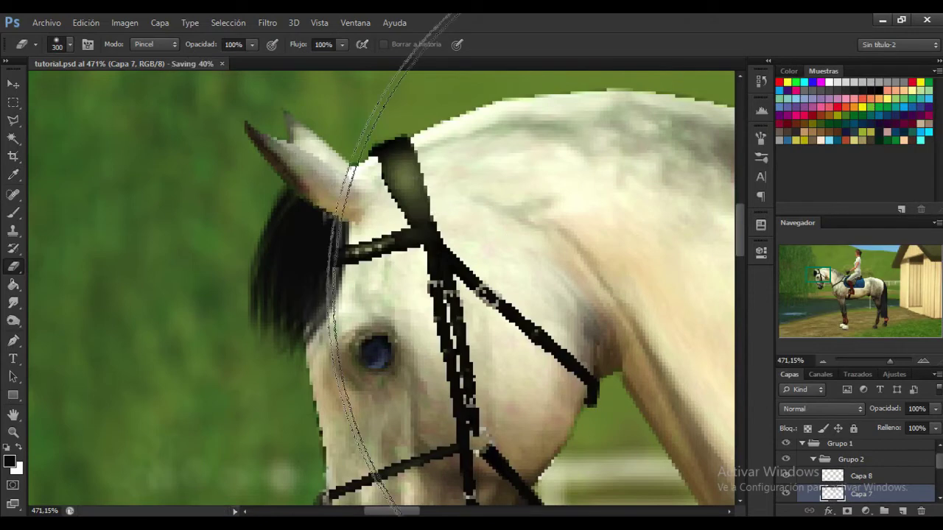
# Merge Capa 8 down into Capa 7 and add a new layer clipped to the merged forelock.
pyautogui.rightClick(860, 479)
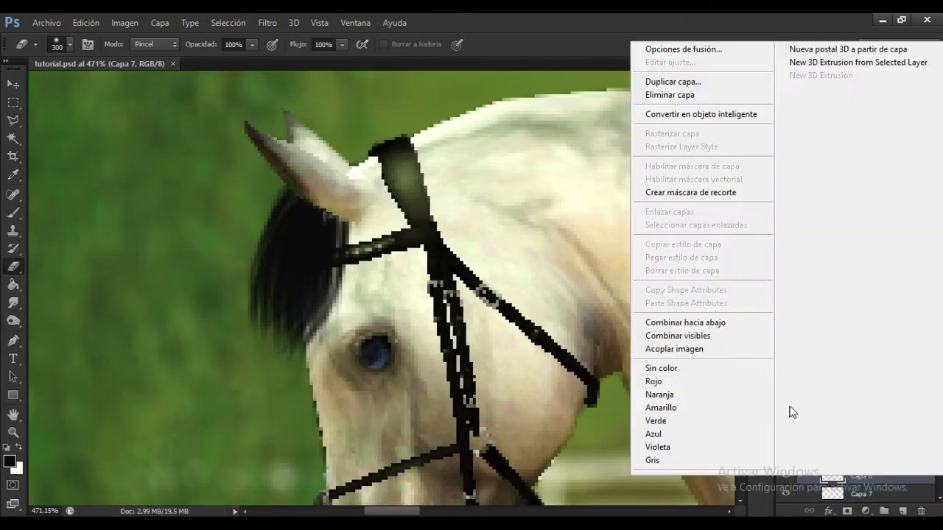
pyautogui.click(685, 322)
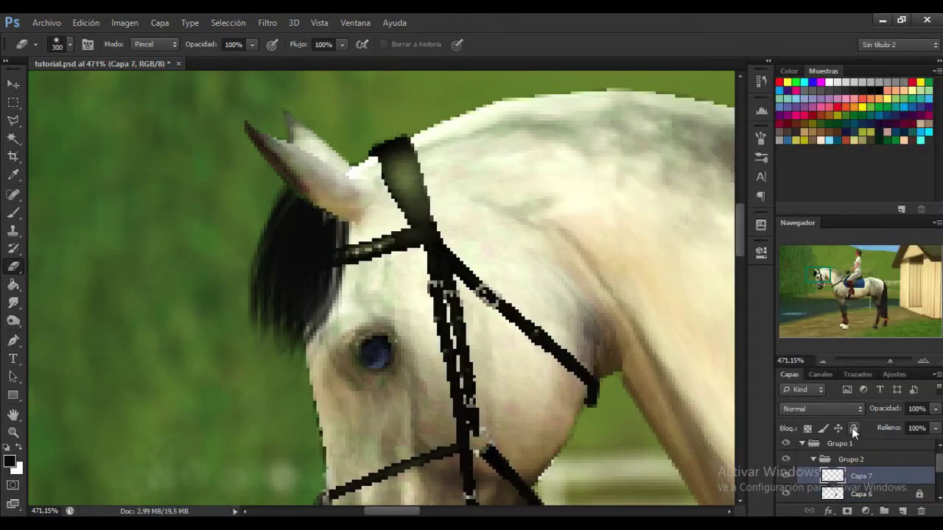
pyautogui.click(902, 510)
pyautogui.keyDown('alt'); pyautogui.click(868, 482); pyautogui.keyUp('alt')
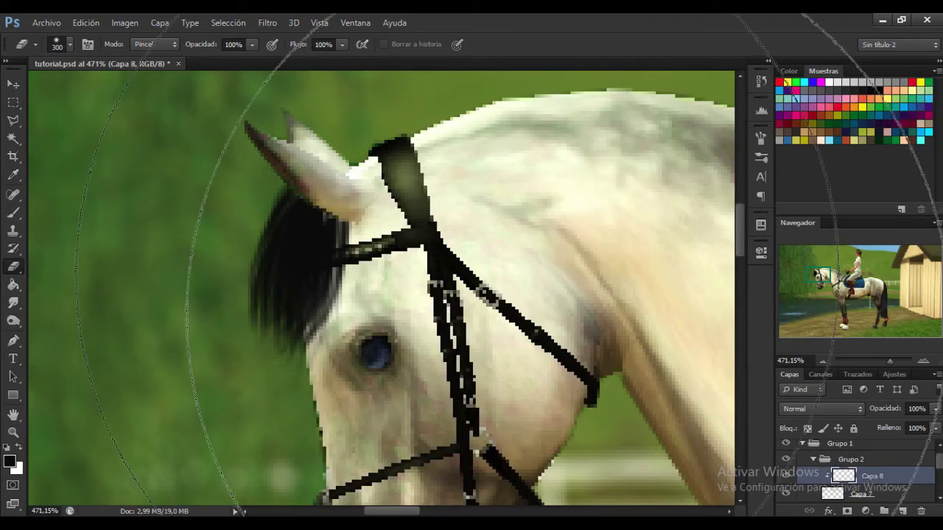
# Choose a grey swatch as the painting colour and set the 14 px bristle brush's stiffness to 85%.
pyautogui.press('b')
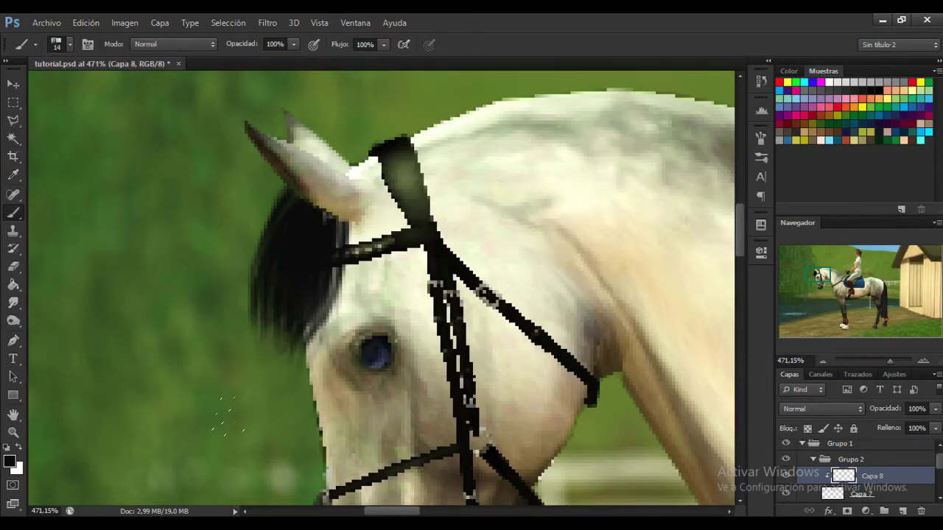
pyautogui.click(803, 90)
pyautogui.rightClick(638, 190)
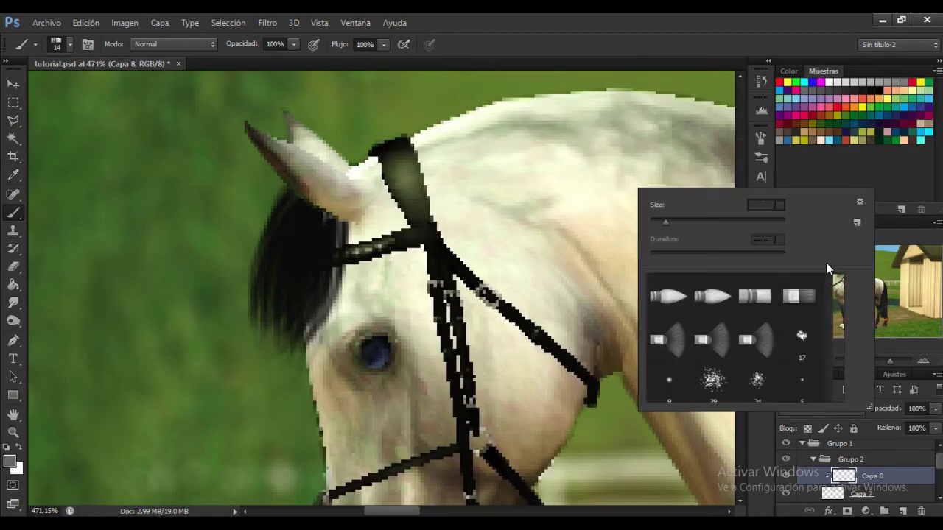
pyautogui.click(764, 302)
pyautogui.click(761, 137)
pyautogui.click(761, 137)
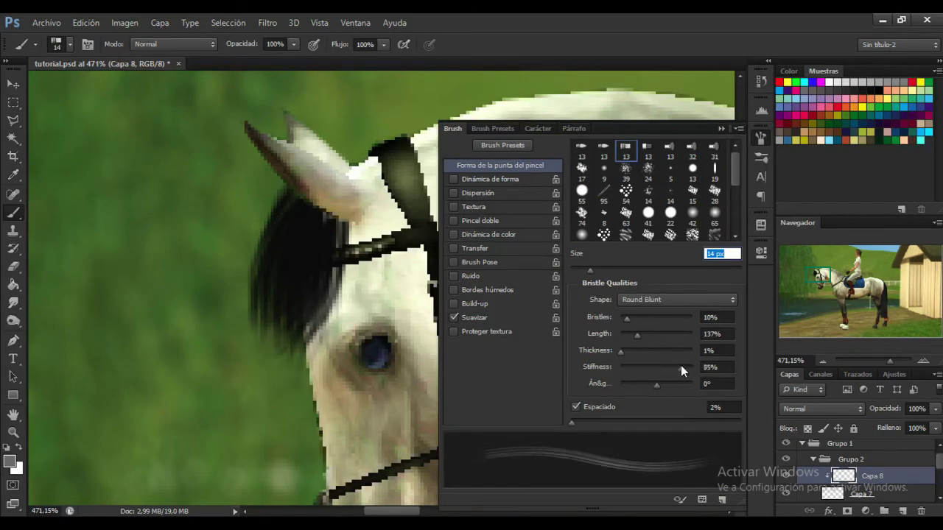
pyautogui.click(760, 137)
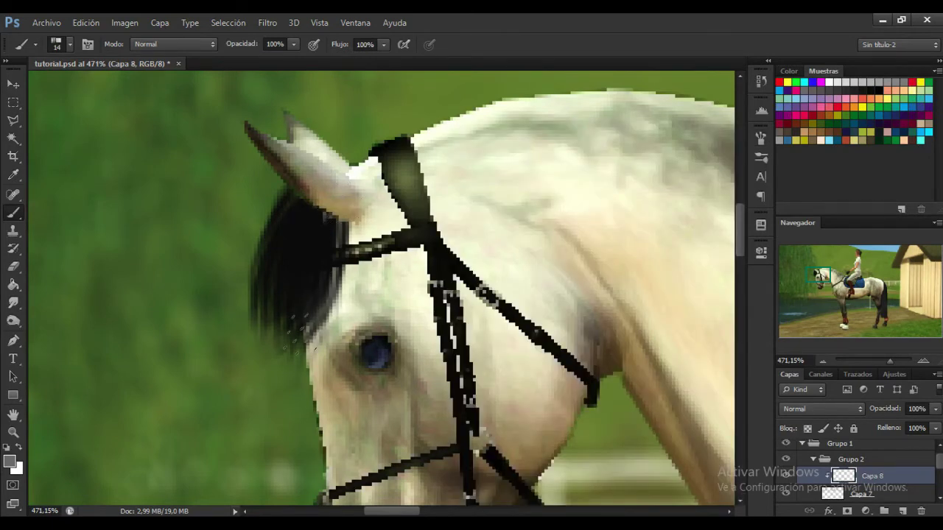
# Paint fine grey highlight strands along the length of the black forelock on the clipped layer.
pyautogui.click(86, 22)
pyautogui.press('Escape')
pyautogui.moveTo(268, 305); pyautogui.dragTo(275, 344)
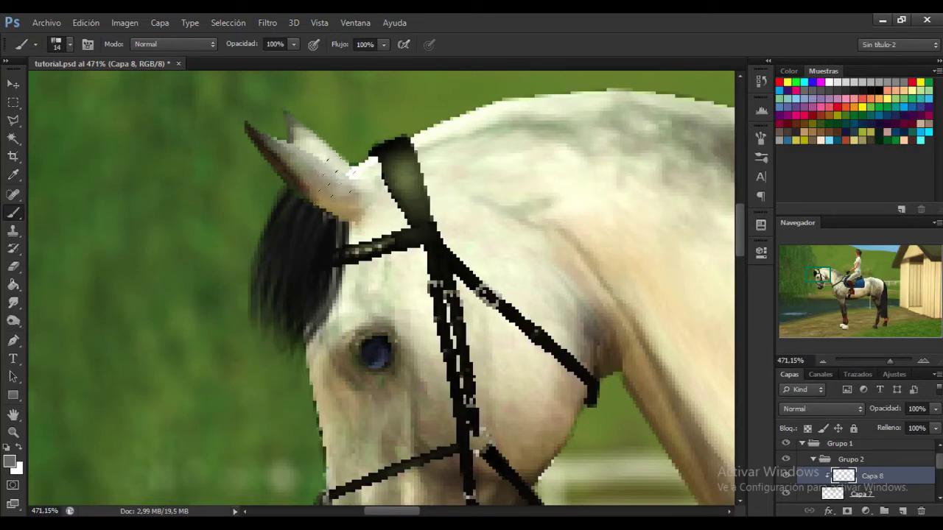
pyautogui.moveTo(314, 241); pyautogui.dragTo(293, 340)
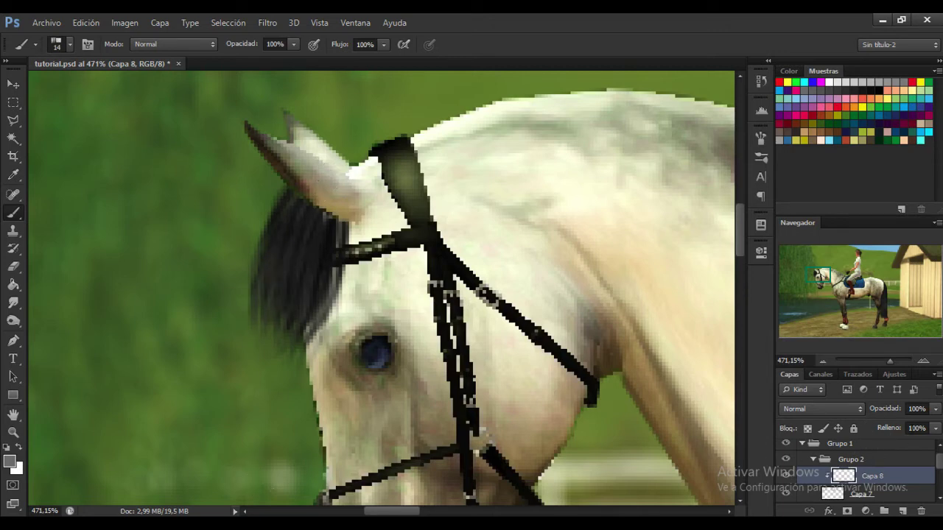
# Try the highlight layer at 75% opacity against the whole image and restore it to 100%.
pyautogui.click(873, 363)
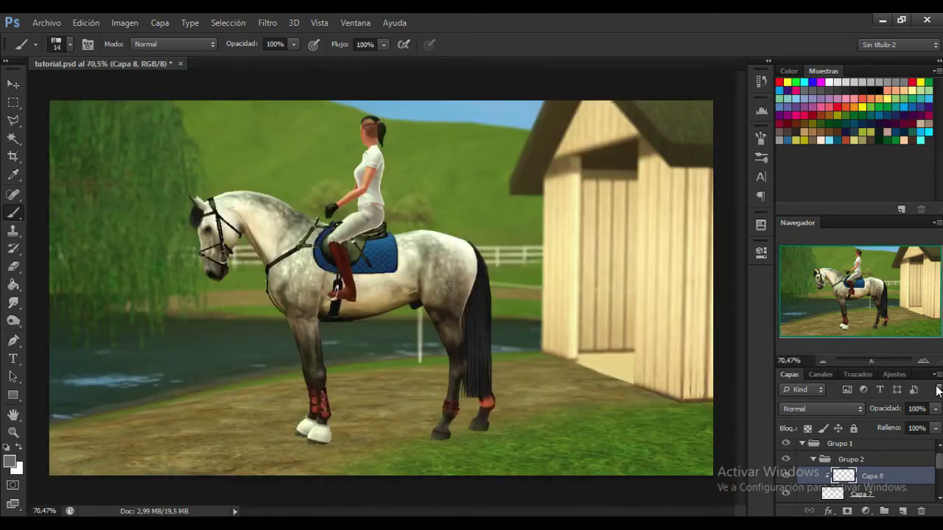
pyautogui.click(919, 425)
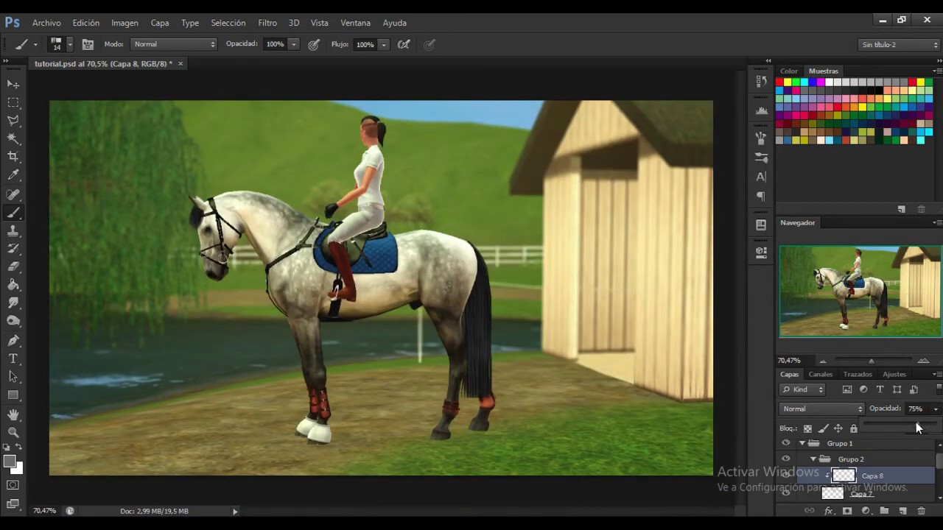
pyautogui.moveTo(923, 428); pyautogui.dragTo(940, 427)
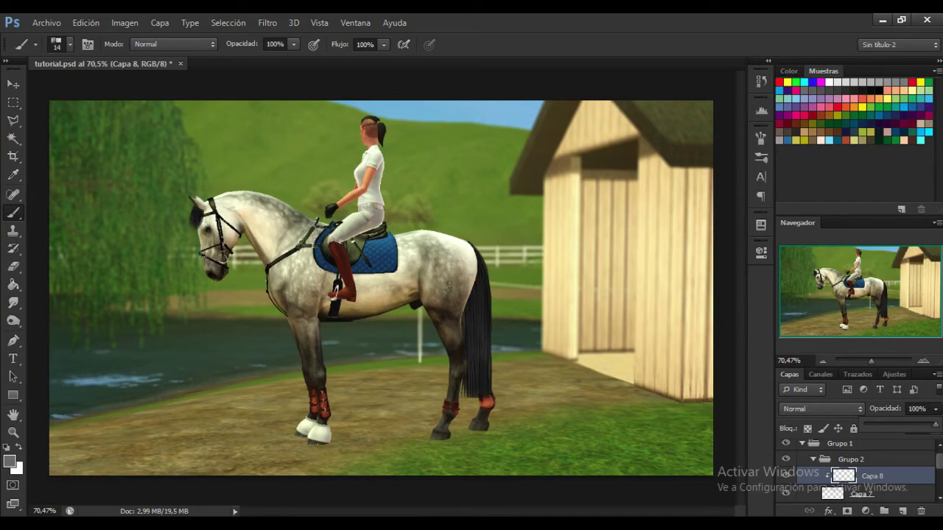
# Add a new layer clipped above Capa 8 and touch up the black forelock with more grey highlight strands.
pyautogui.click(902, 510)
pyautogui.keyDown('alt'); pyautogui.click(882, 486); pyautogui.keyUp('alt')
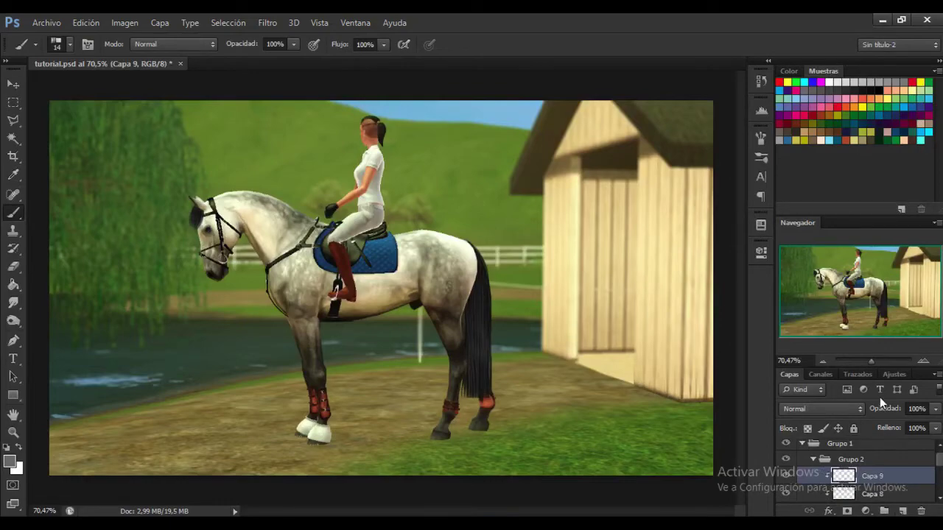
pyautogui.click(886, 362)
pyautogui.moveTo(854, 293); pyautogui.dragTo(811, 274)
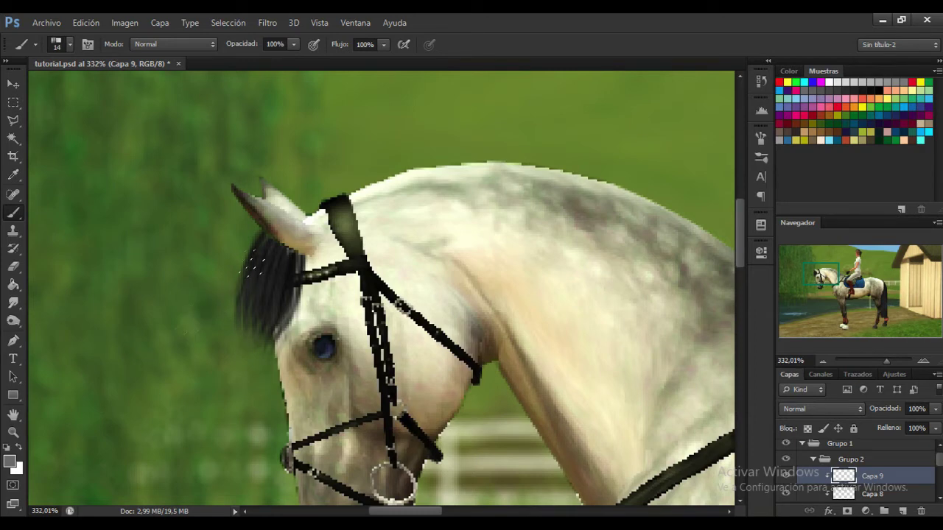
pyautogui.click(903, 84)
# Merge the clipped forelock highlight layers with Capa 7 and lock the merged layer.
pyautogui.click(853, 429)
pyautogui.scroll(-2, 865, 491)
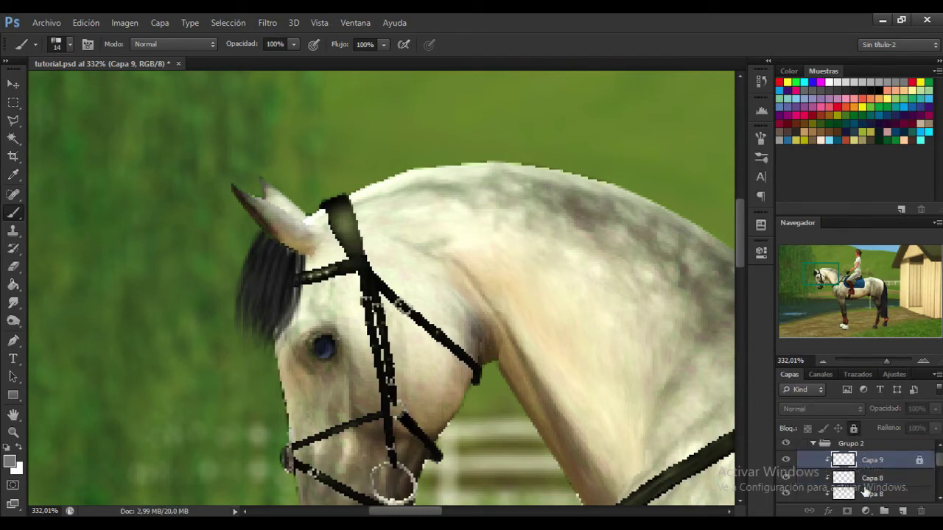
pyautogui.keyDown('shift'); pyautogui.click(905, 482); pyautogui.keyUp('shift')
pyautogui.rightClick(893, 462)
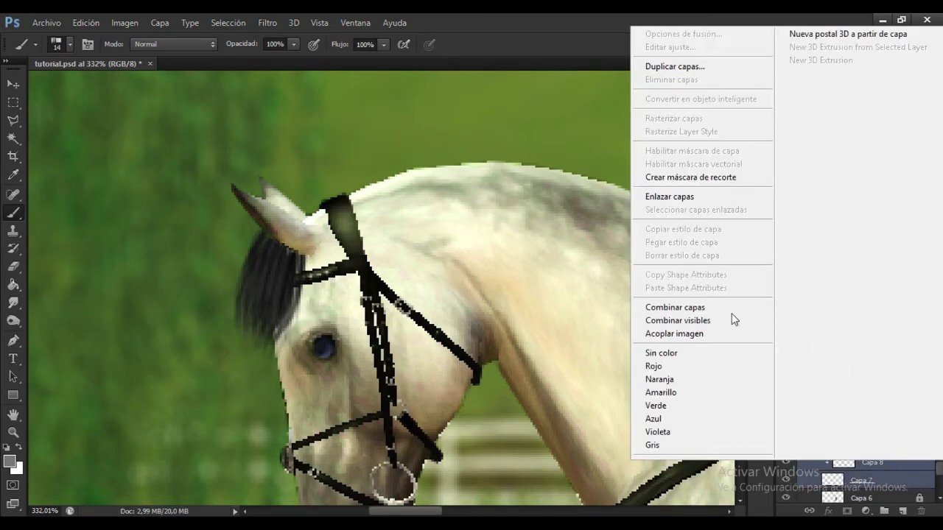
pyautogui.click(710, 308)
pyautogui.click(853, 429)
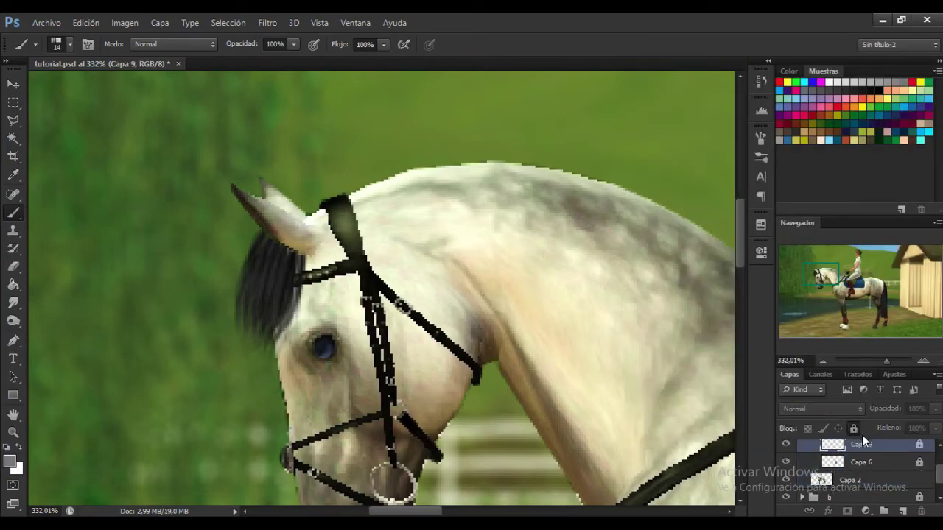
# On a new layer, outline a thin polygonal lasso selection along the neck crest from ear to withers, including the gap behind the ear.
pyautogui.click(902, 511)
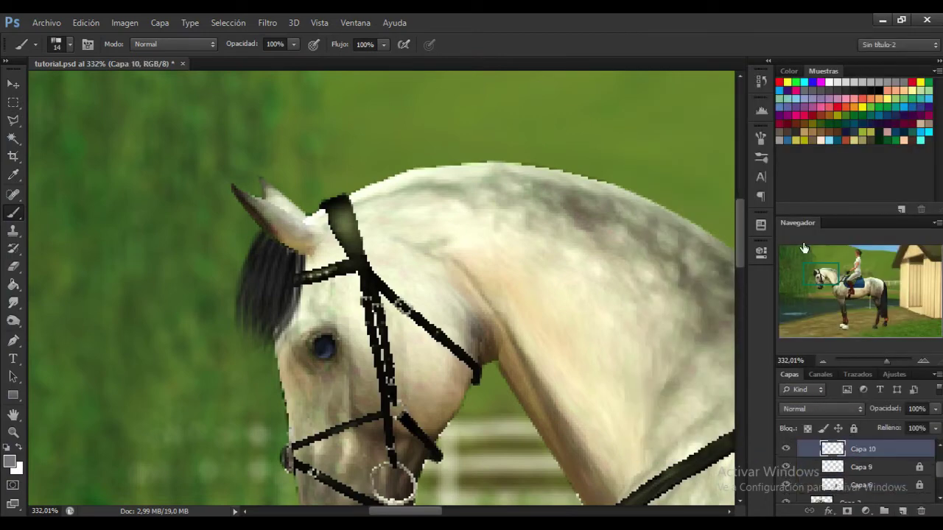
pyautogui.moveTo(831, 274); pyautogui.dragTo(839, 272)
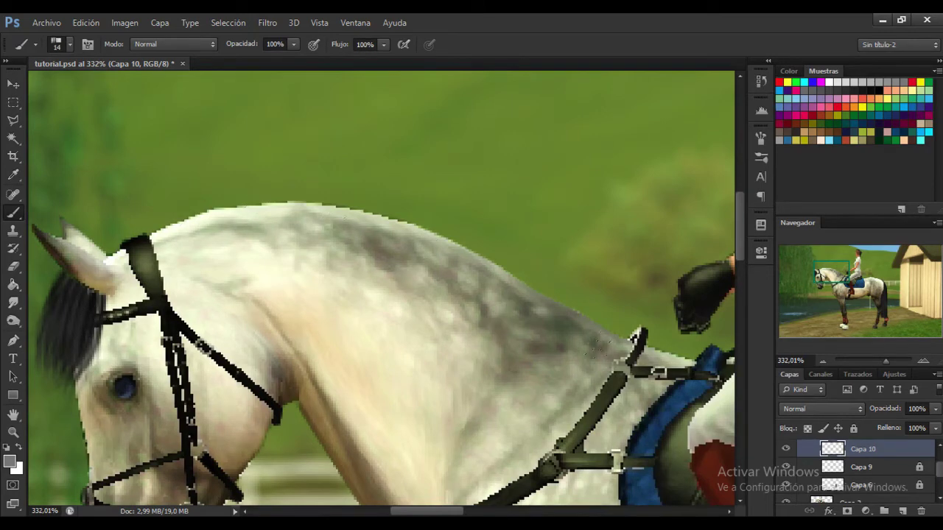
pyautogui.click(14, 120)
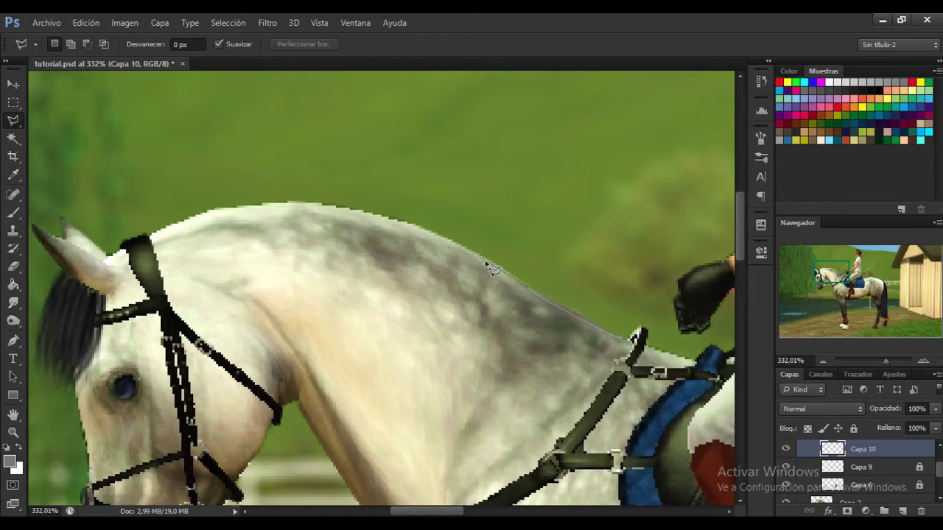
pyautogui.click(407, 225)
pyautogui.click(317, 207)
pyautogui.click(275, 205)
pyautogui.click(224, 210)
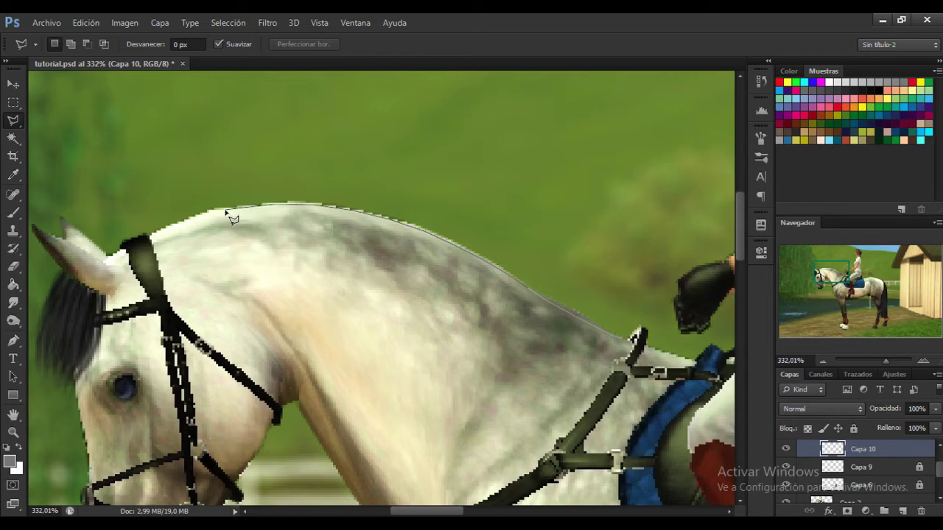
pyautogui.click(184, 221)
pyautogui.click(150, 237)
pyautogui.doubleClick(627, 341)
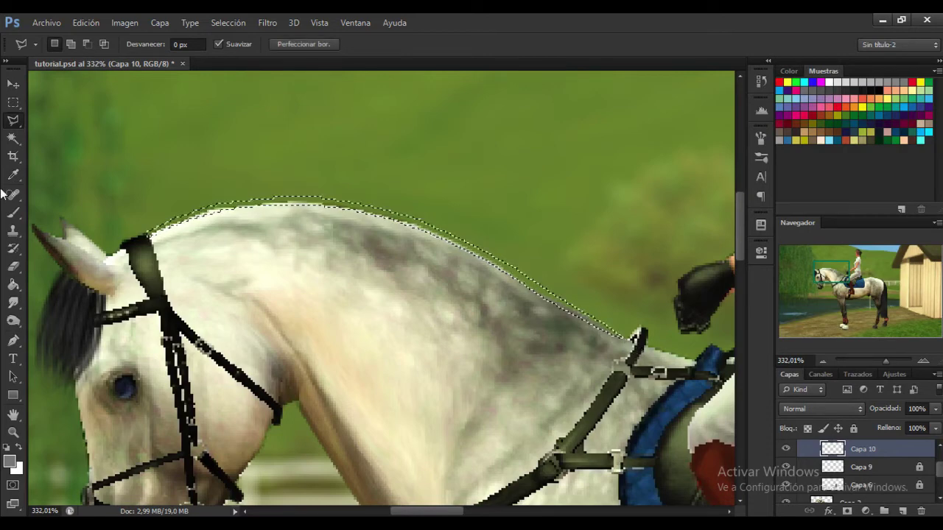
pyautogui.click(70, 43)
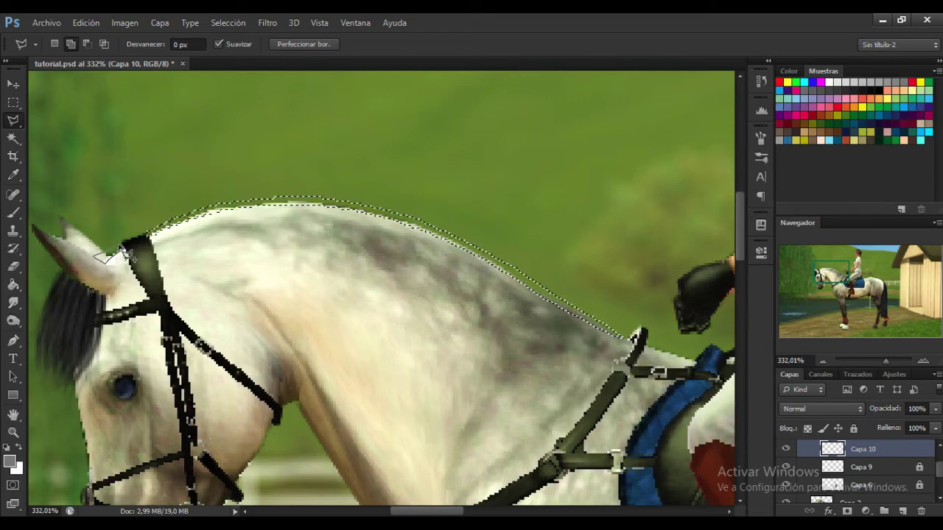
# Fill the selected strip along the neck crest with black using the Paint Bucket.
pyautogui.click(16, 293)
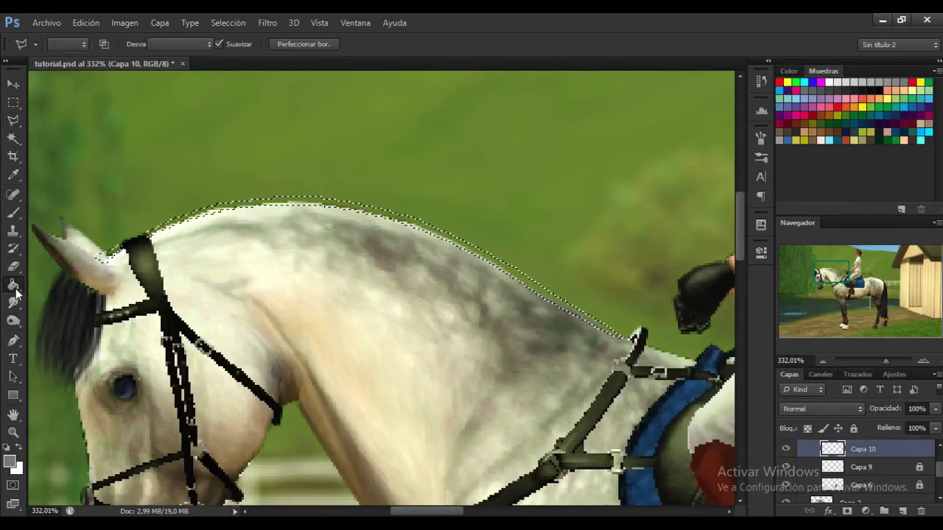
pyautogui.click(7, 447)
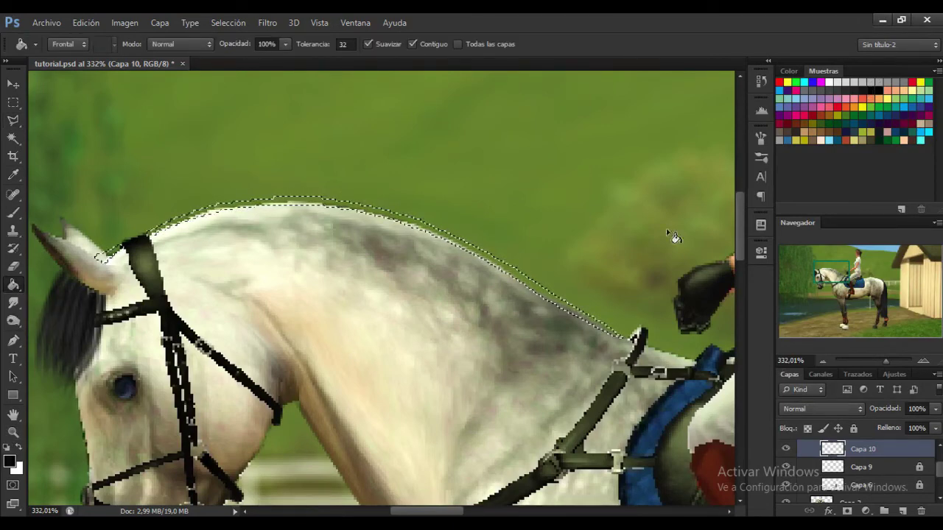
pyautogui.click(509, 270)
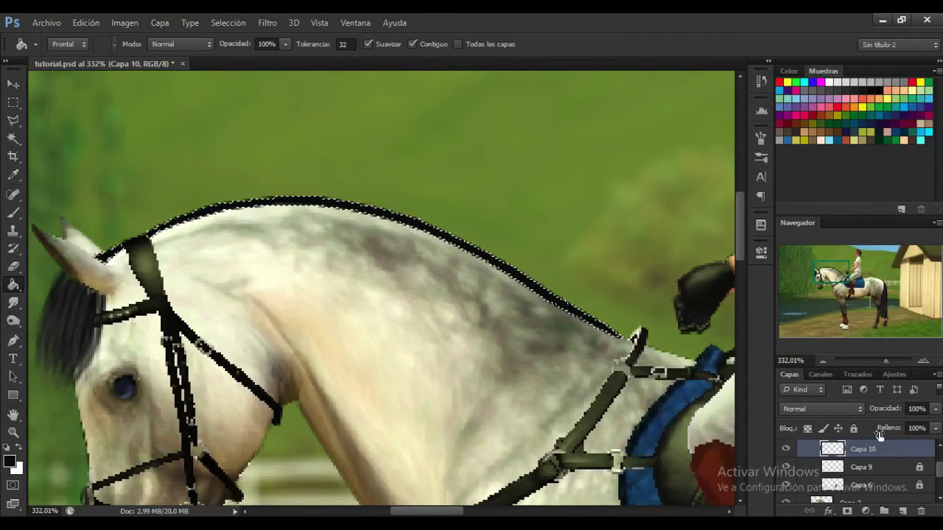
# Add a new layer clipped to the black mane strip on Capa 10 and clear the selection.
pyautogui.click(903, 512)
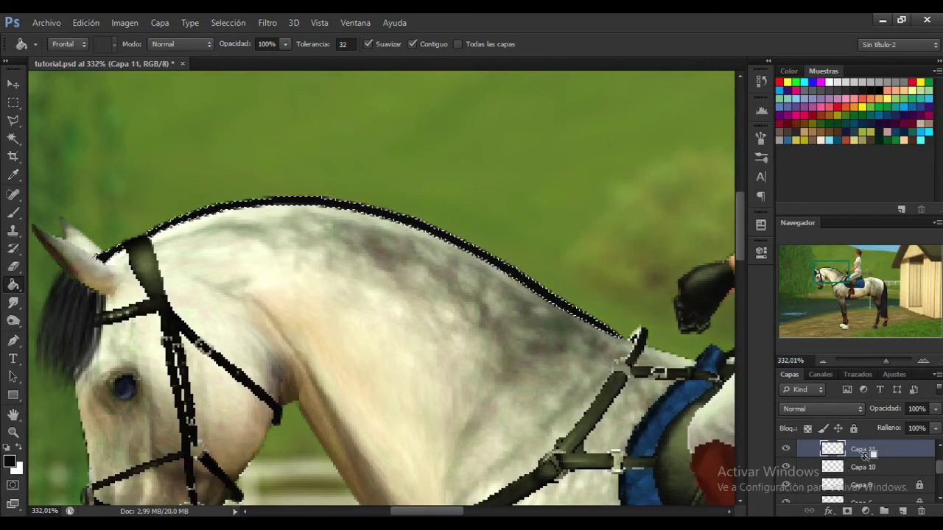
pyautogui.keyDown('alt'); pyautogui.click(858, 458); pyautogui.keyUp('alt')
pyautogui.hotkey('ctrl', 'd')
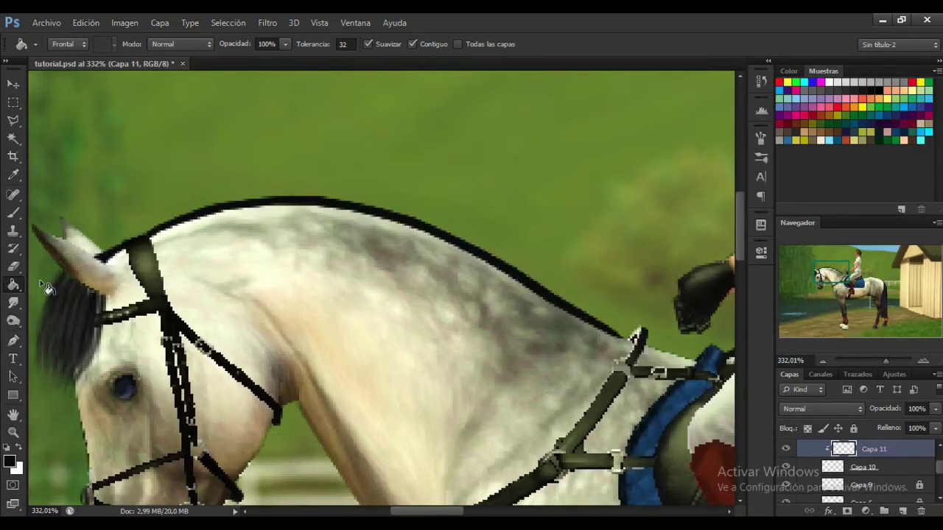
# Paint fine grey highlight strands across the black mane strip with the 14 px bristle brush and save the document.
pyautogui.click(13, 213)
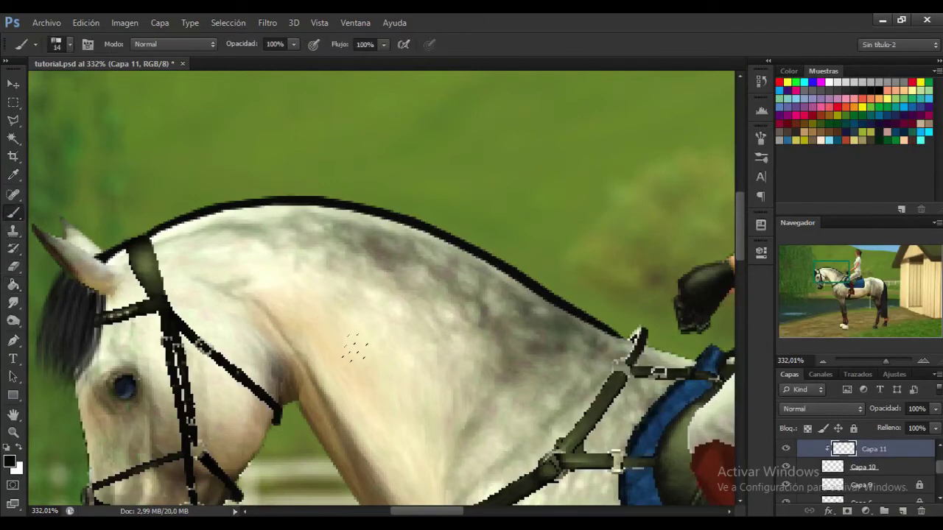
pyautogui.click(808, 86)
pyautogui.rightClick(480, 330)
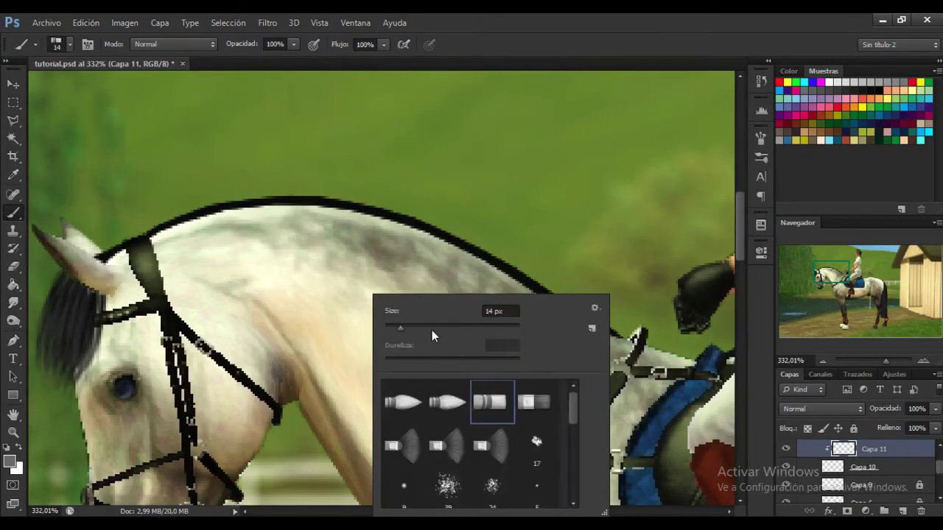
pyautogui.click(552, 14)
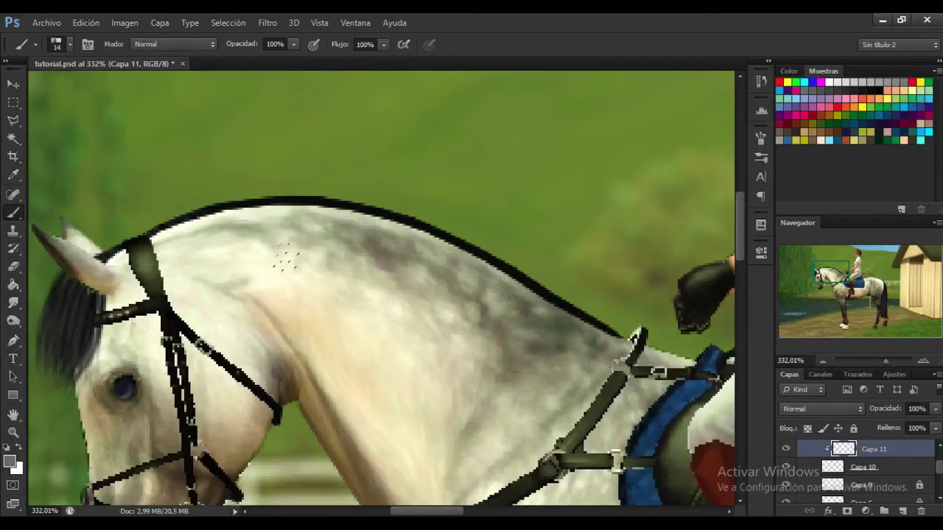
pyautogui.click(344, 265)
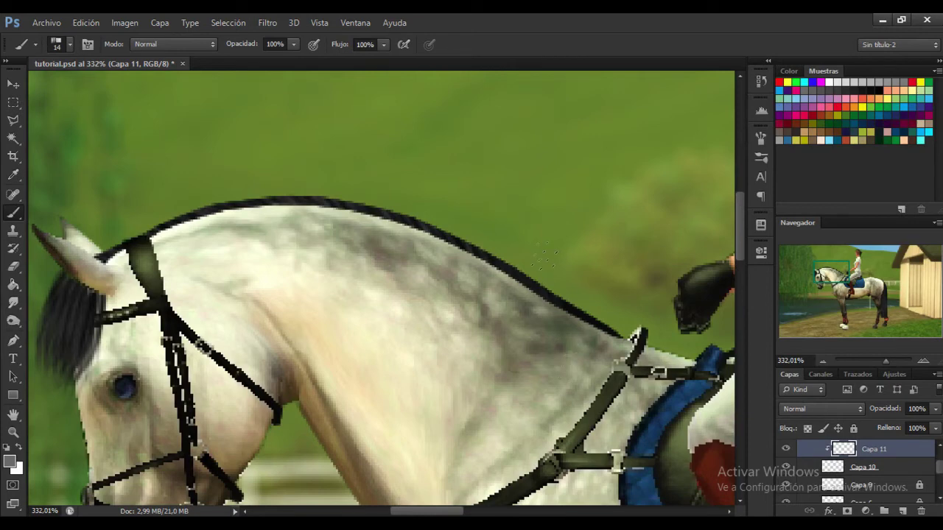
pyautogui.hotkey('ctrl', 's')
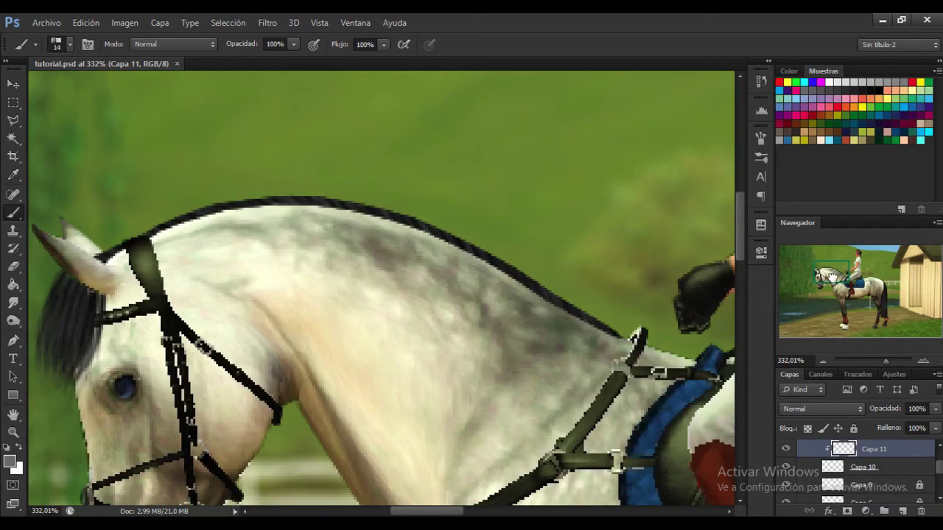
# Lock the mane highlight layer Capa 11, then collapse Grupo 2 and lock the whole group.
pyautogui.moveTo(831, 279); pyautogui.dragTo(834, 283)
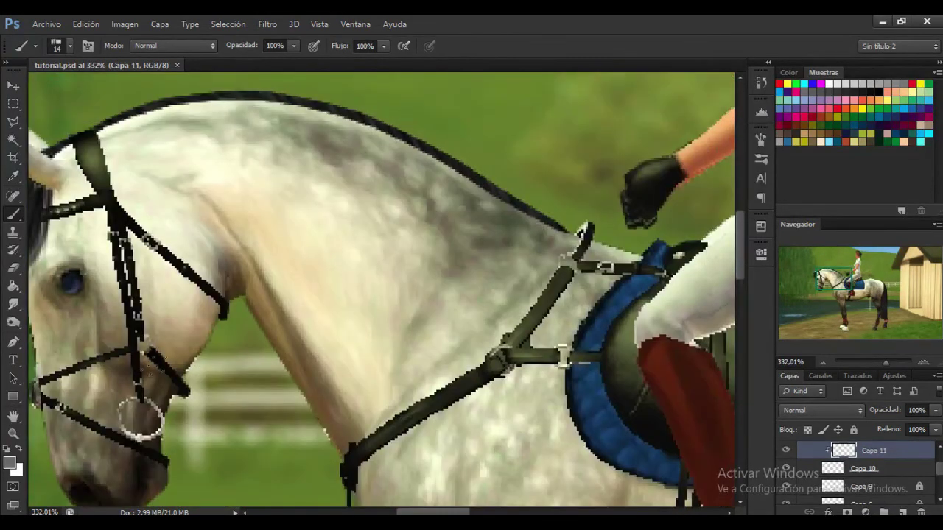
pyautogui.scroll(1, 865, 472)
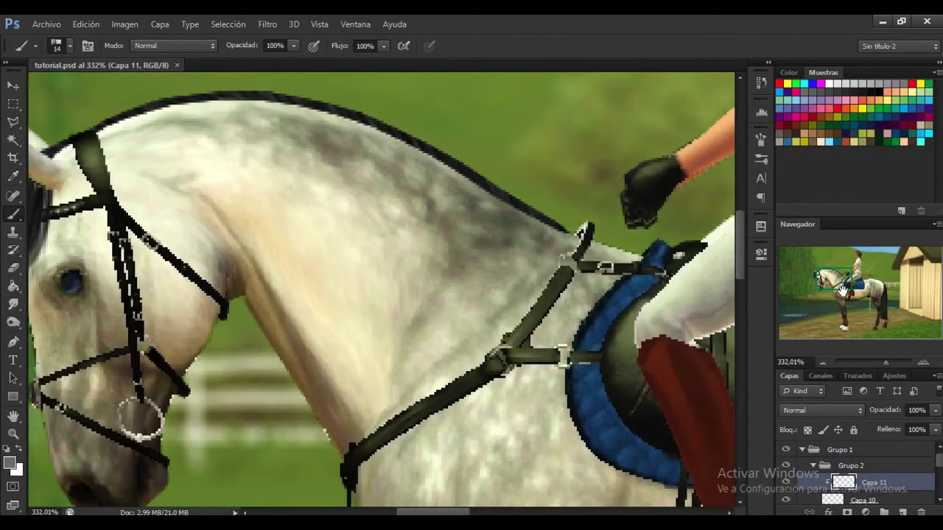
pyautogui.moveTo(842, 291); pyautogui.dragTo(839, 282)
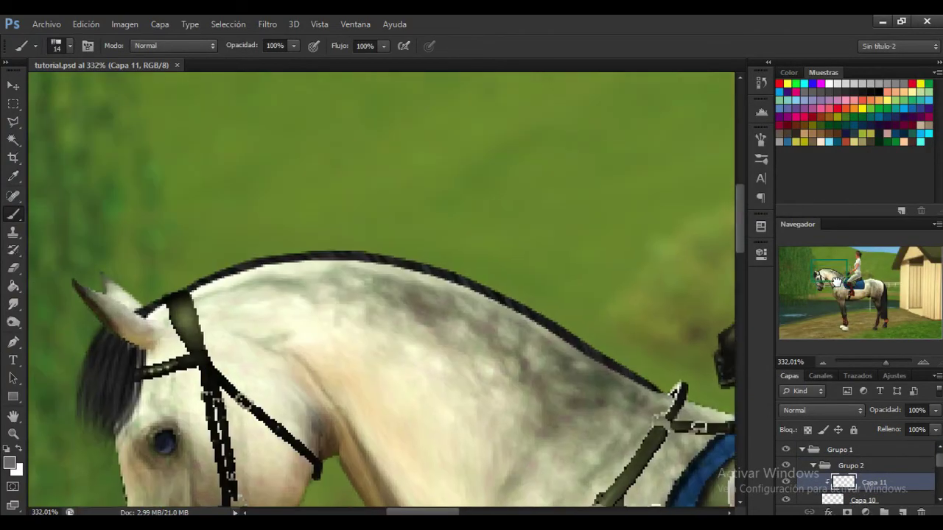
pyautogui.click(854, 431)
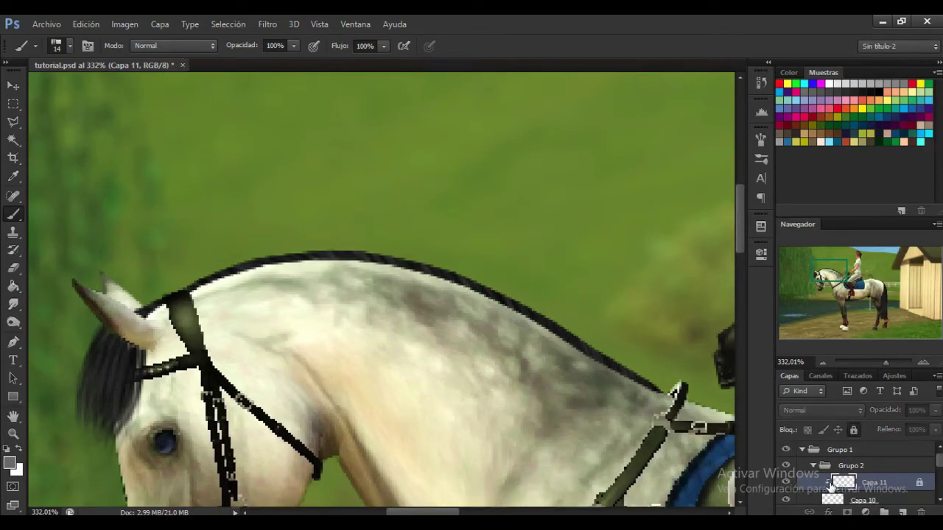
pyautogui.hotkey('alt', ']')
pyautogui.click(854, 431)
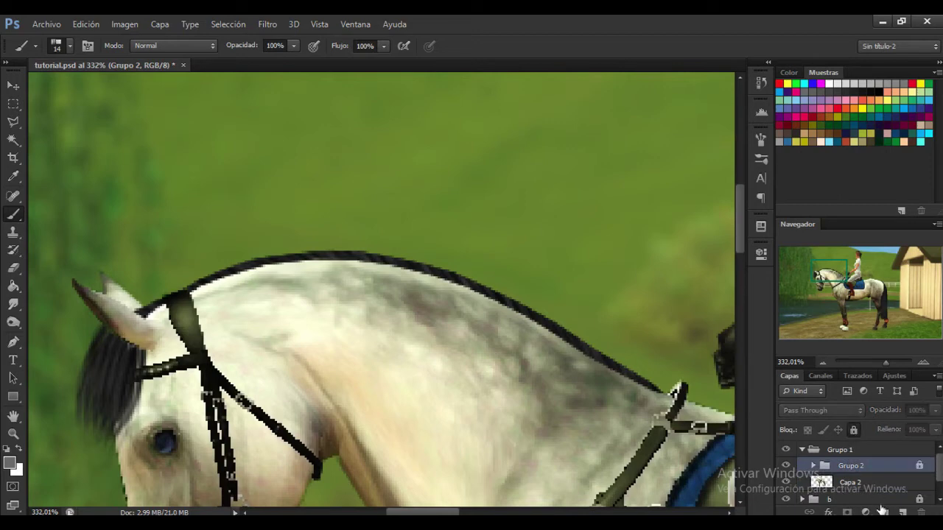
# Create a new group above Grupo 2 and add an empty layer inside it.
pyautogui.click(884, 512)
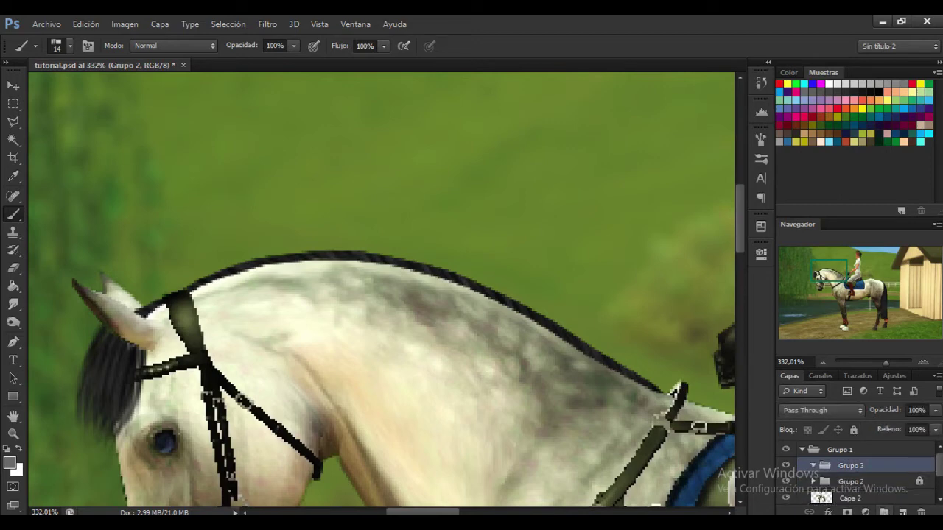
pyautogui.click(903, 512)
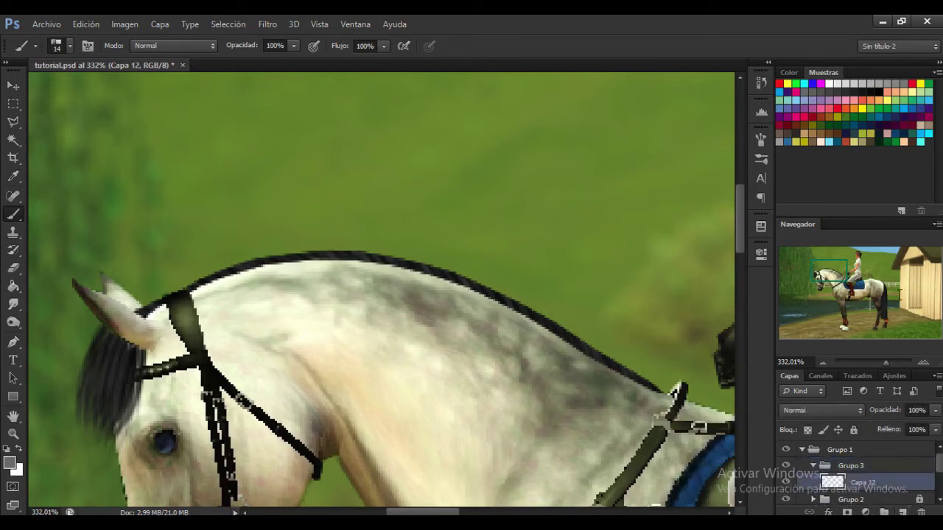
pyautogui.moveTo(829, 278)
pyautogui.mouseDown()
pyautogui.moveTo(834, 289)
pyautogui.moveTo(834, 272)
pyautogui.mouseUp()
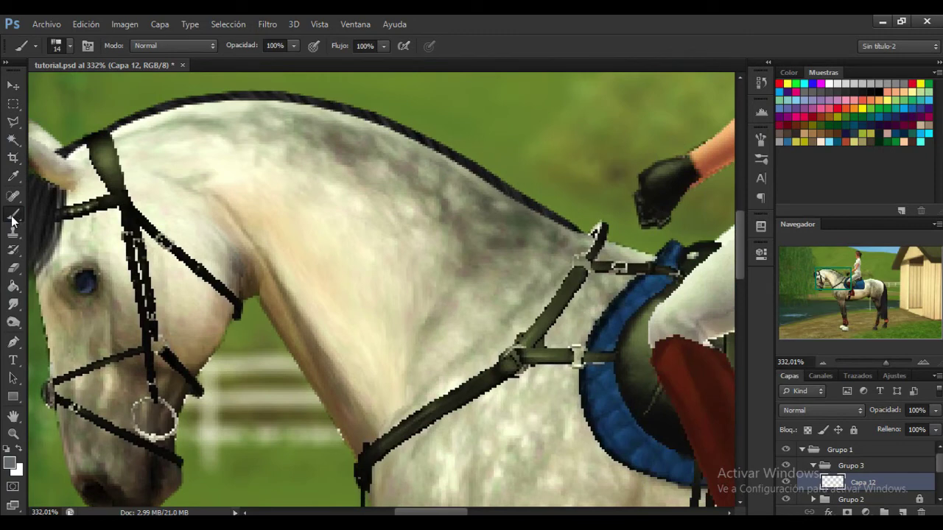
# Replace the current brushes with the Pinceles básicos set and choose the 4 px round brush at 100% hardness.
pyautogui.rightClick(391, 229)
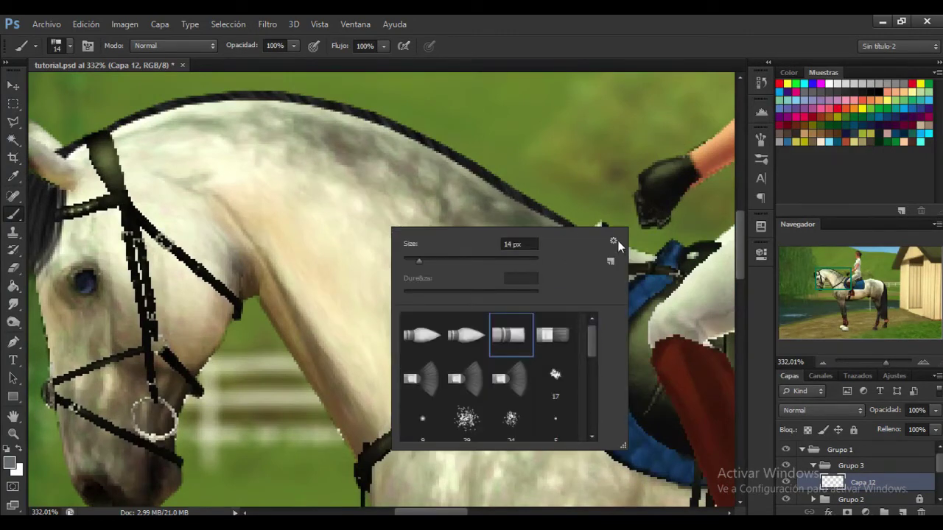
pyautogui.click(619, 243)
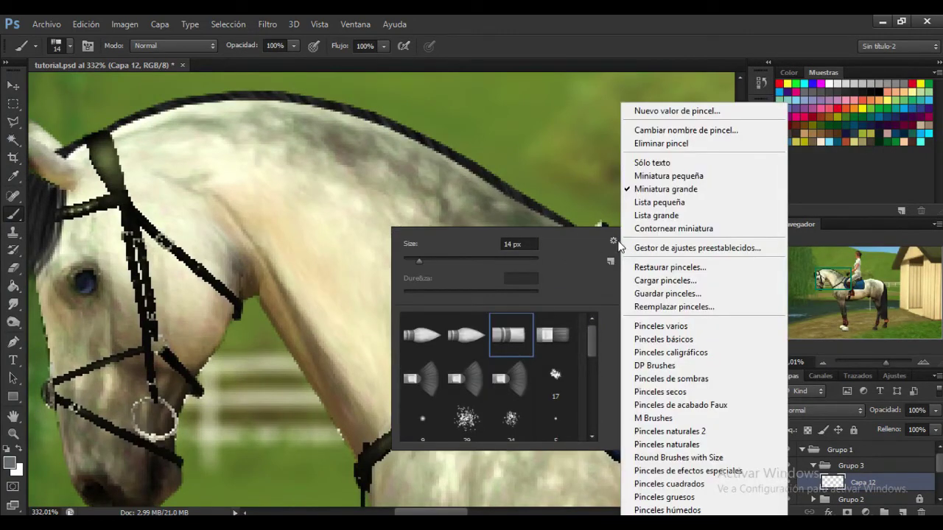
pyautogui.click(718, 340)
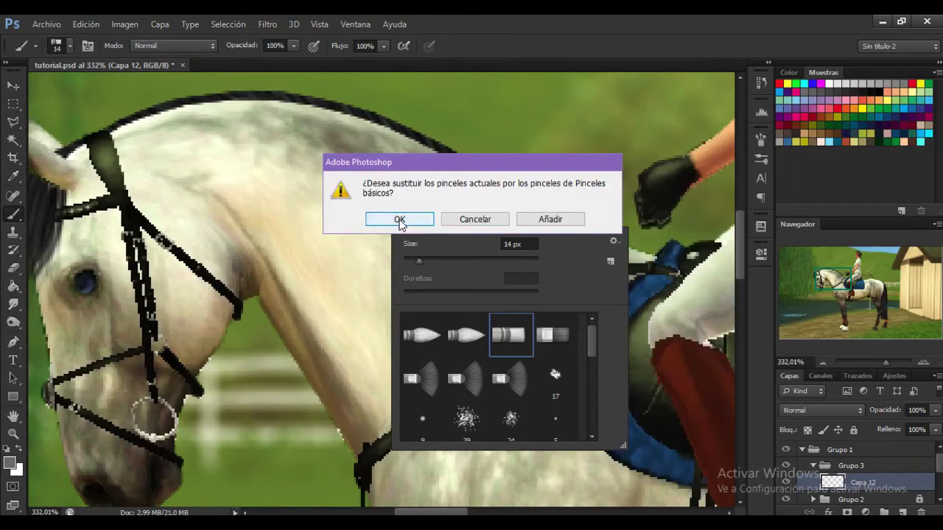
pyautogui.click(399, 220)
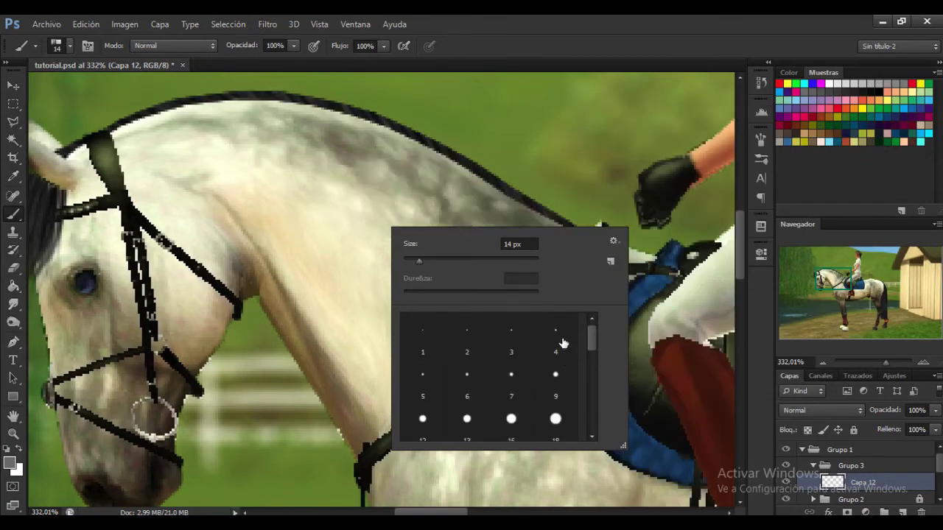
pyautogui.click(558, 341)
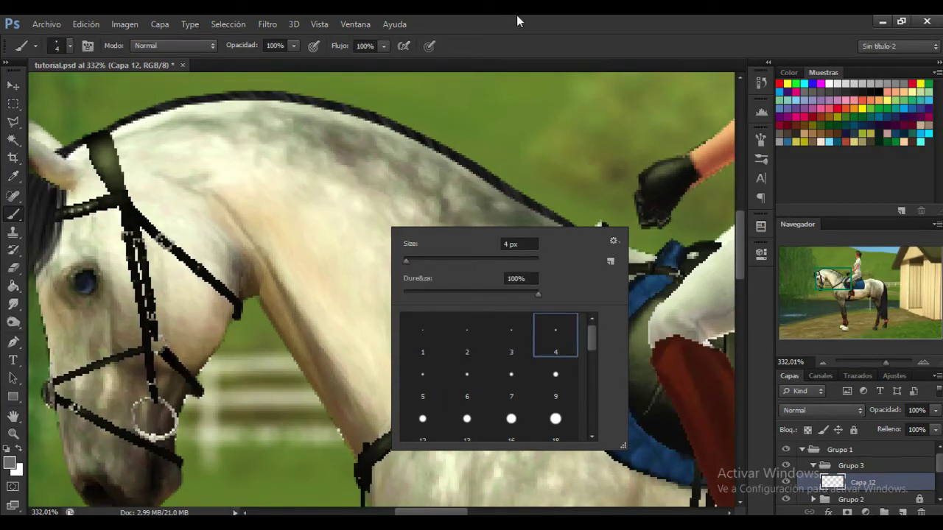
pyautogui.click(517, 21)
pyautogui.moveTo(829, 282); pyautogui.dragTo(830, 287)
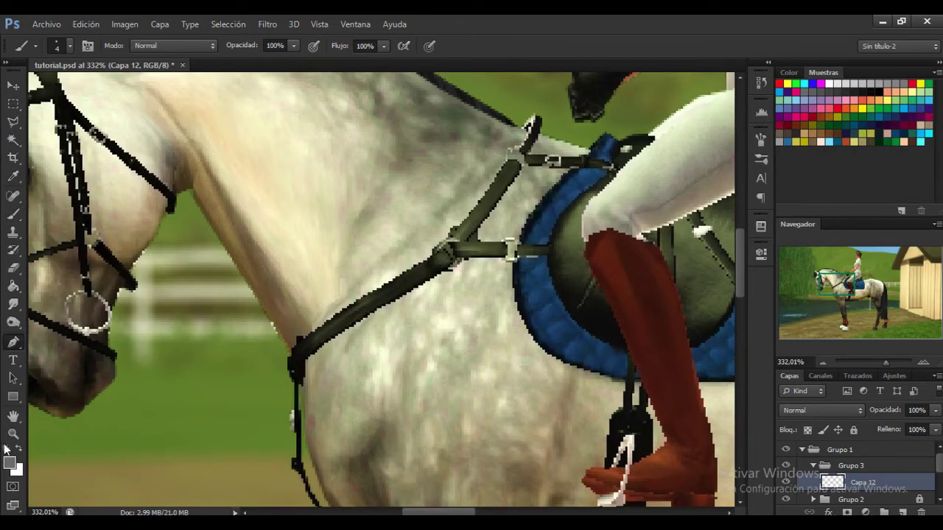
# Sample black as the foreground colour and draw a curved Pen path from the bit ring to the rider's glove.
pyautogui.click(13, 177)
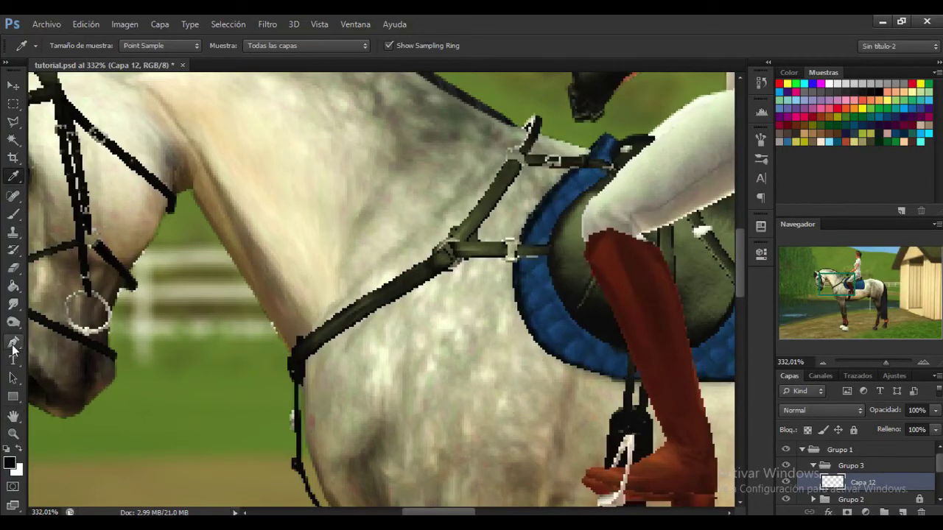
pyautogui.click(14, 342)
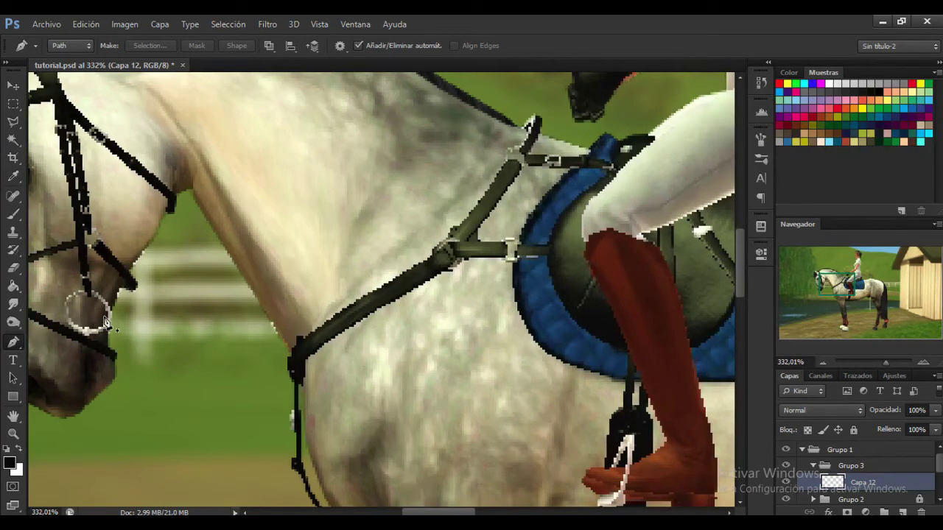
pyautogui.click(102, 316)
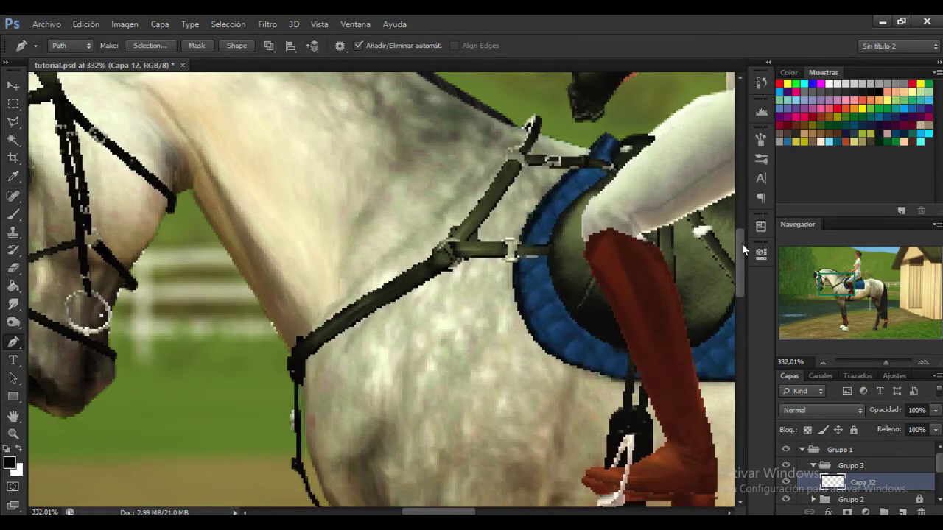
pyautogui.scroll(3, 742, 243)
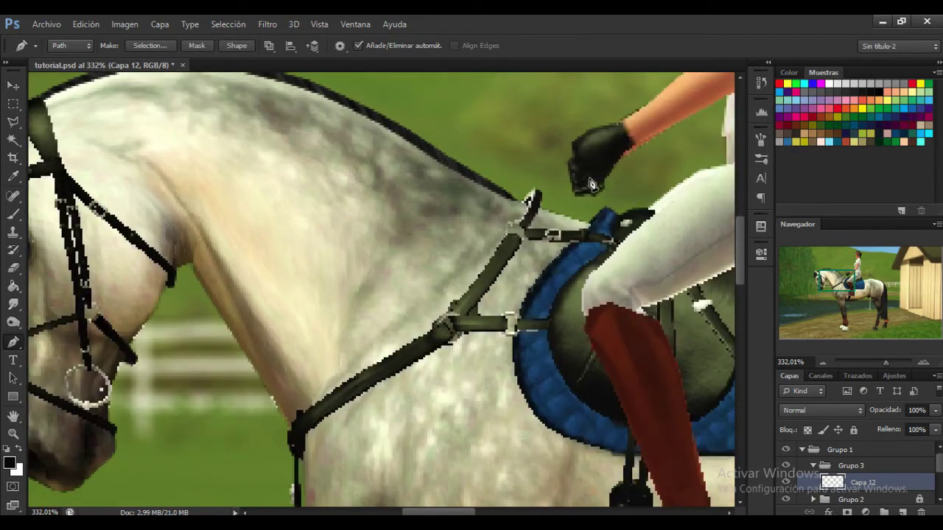
pyautogui.moveTo(588, 181); pyautogui.dragTo(693, 76)
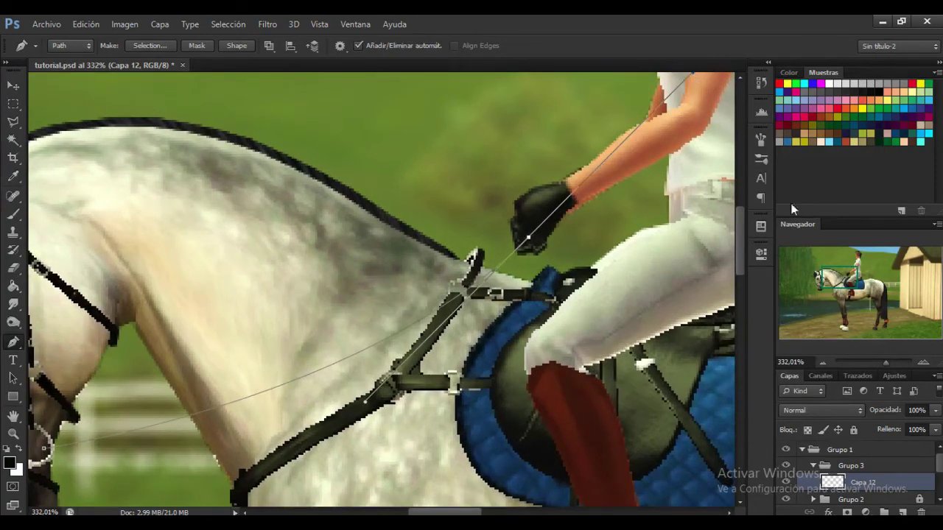
pyautogui.moveTo(837, 278); pyautogui.dragTo(833, 280)
# Stroke the rein path with the Brush (Pincel), leaving simulated pressure off.
pyautogui.rightClick(384, 281)
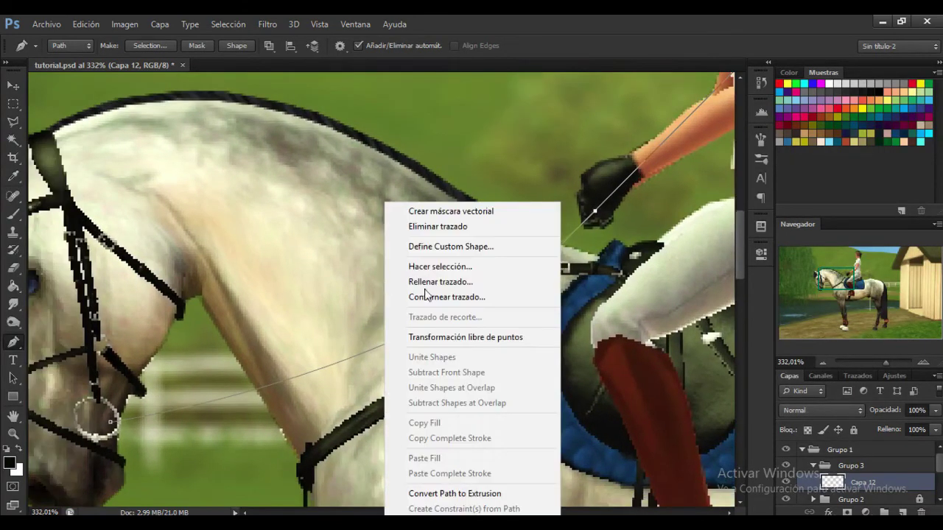
pyautogui.rightClick(356, 289)
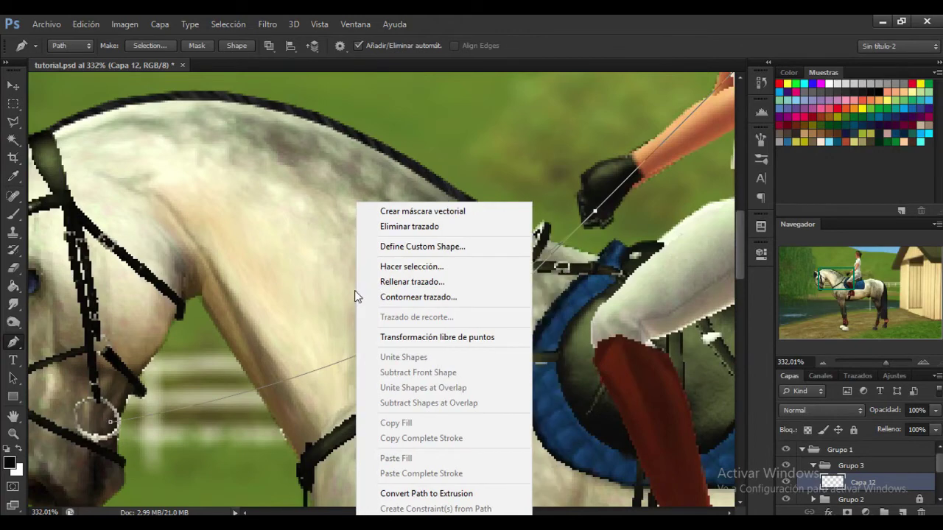
pyautogui.rightClick(522, 157)
pyautogui.rightClick(422, 288)
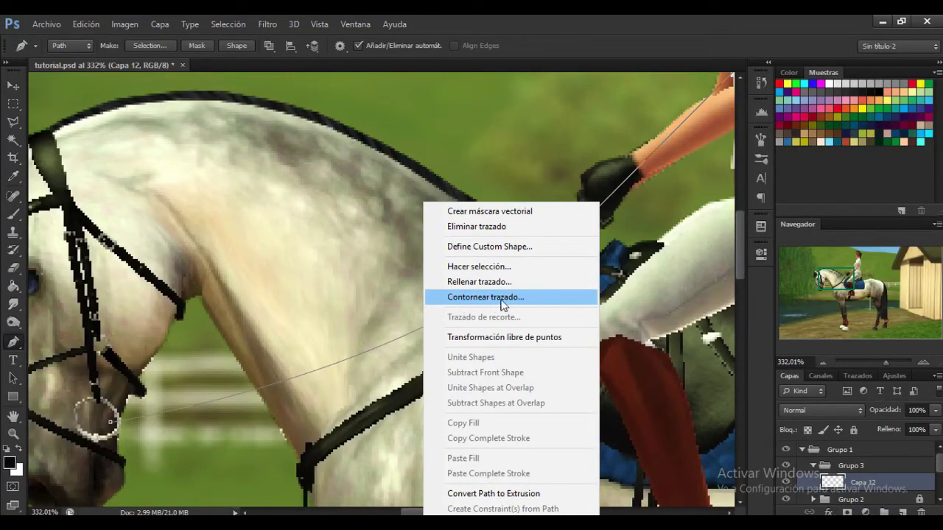
pyautogui.click(536, 299)
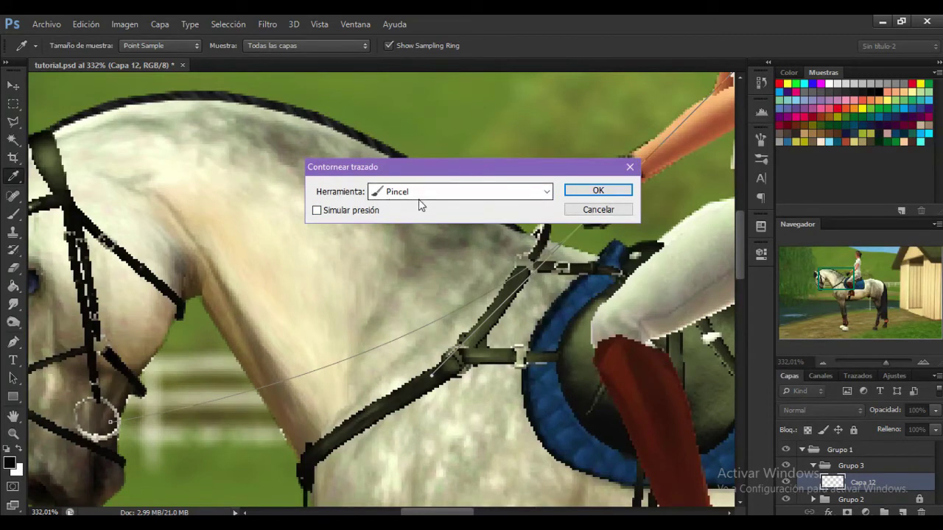
pyautogui.click(597, 191)
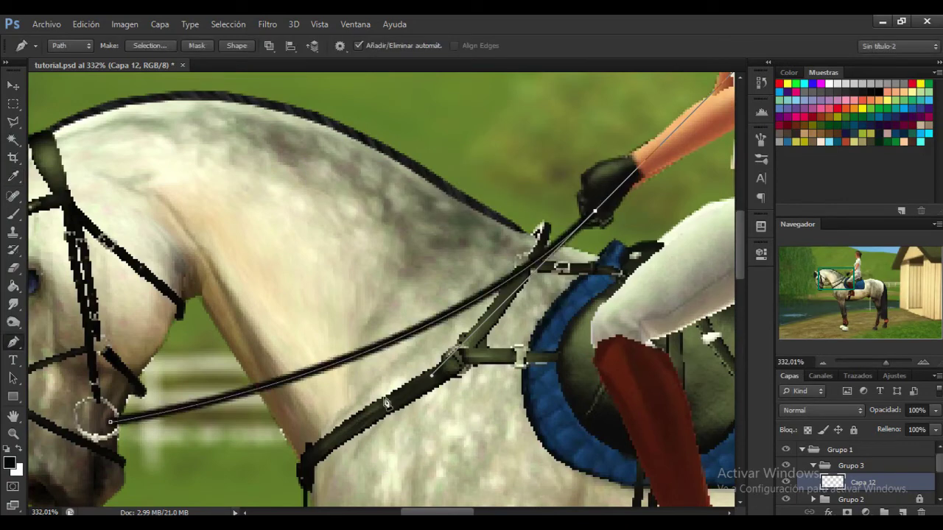
# Convert the rein path into a new selection with a 0 px feather, then deselect it to clear the path.
pyautogui.rightClick(430, 336)
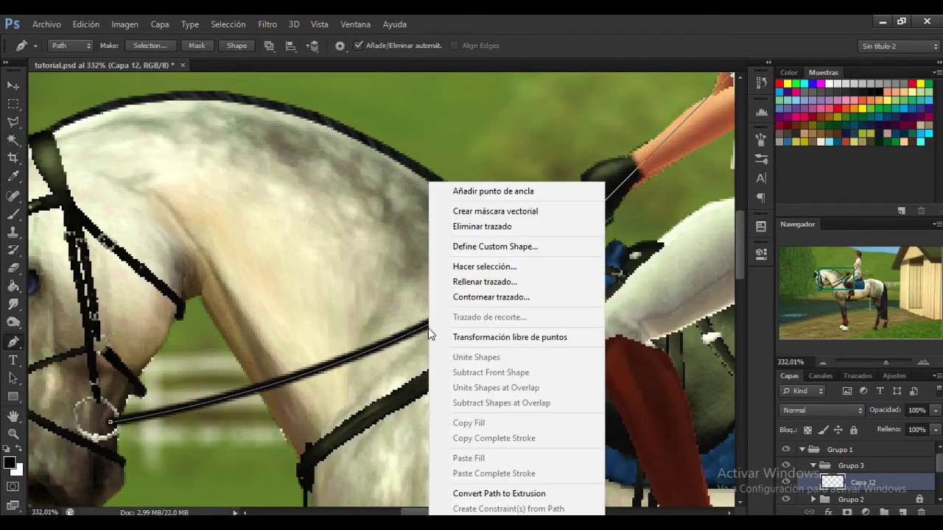
pyautogui.click(513, 269)
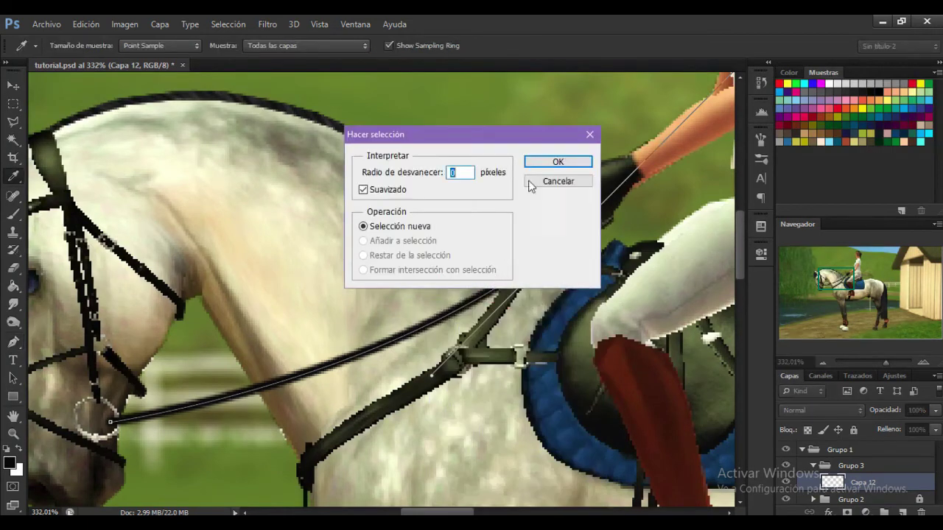
pyautogui.click(558, 162)
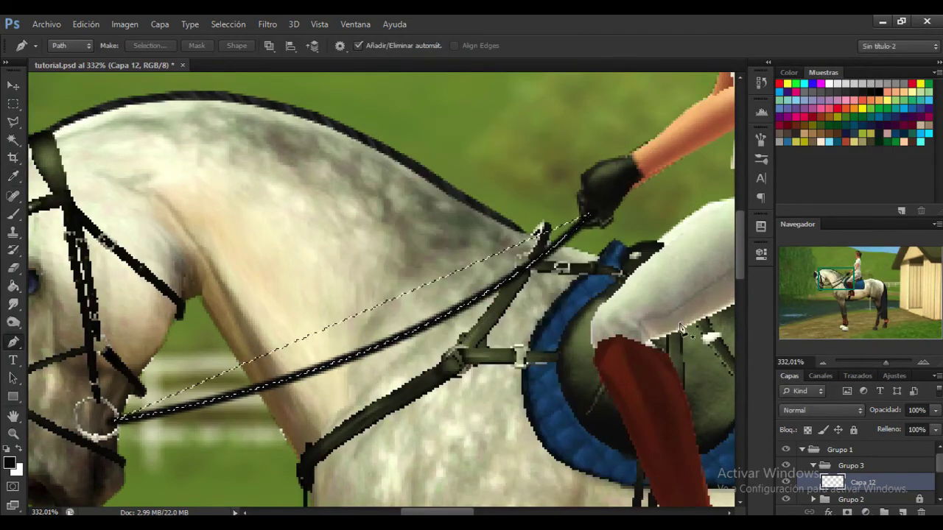
pyautogui.hotkey('ctrl', 'd')
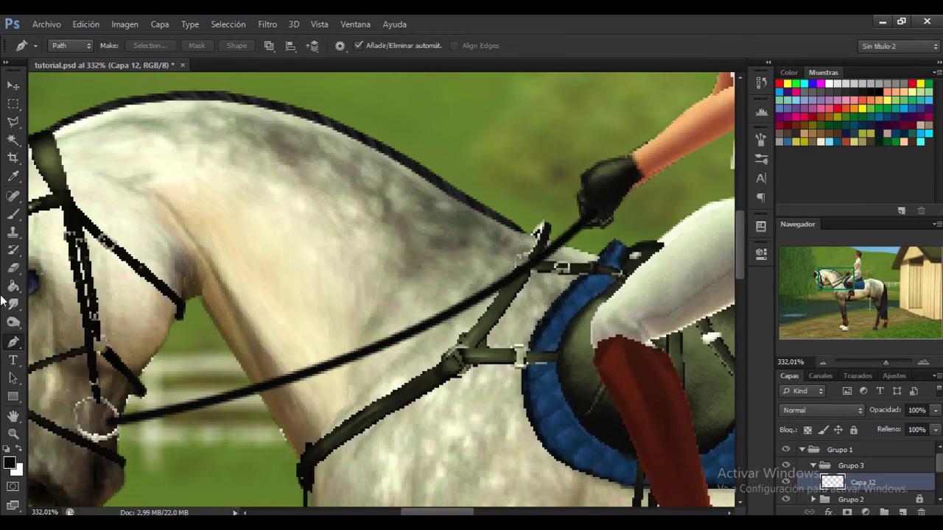
# Set the Eraser to a hard 6 px round tip and trim the rein's end at the bit ring, checking the glove end.
pyautogui.click(12, 269)
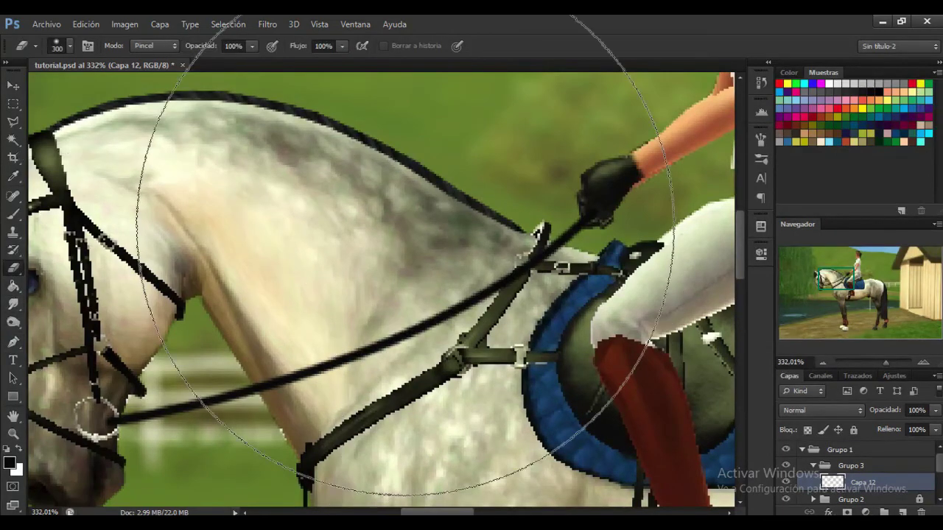
pyautogui.rightClick(413, 227)
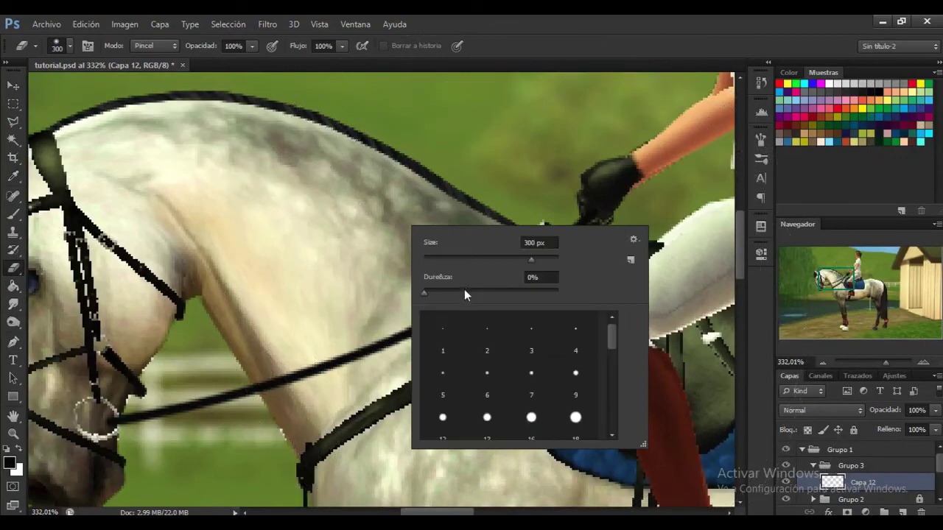
pyautogui.moveTo(606, 337); pyautogui.dragTo(612, 365)
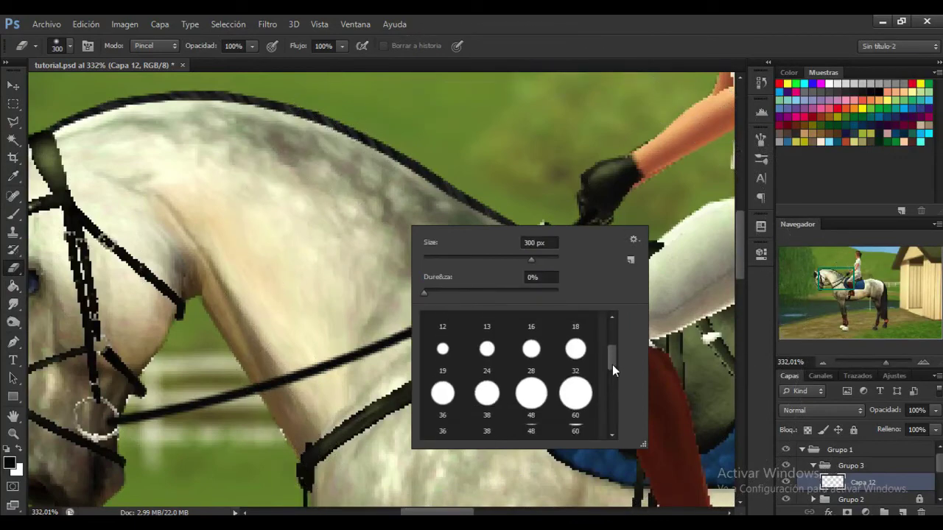
pyautogui.click(577, 378)
pyautogui.click(443, 344)
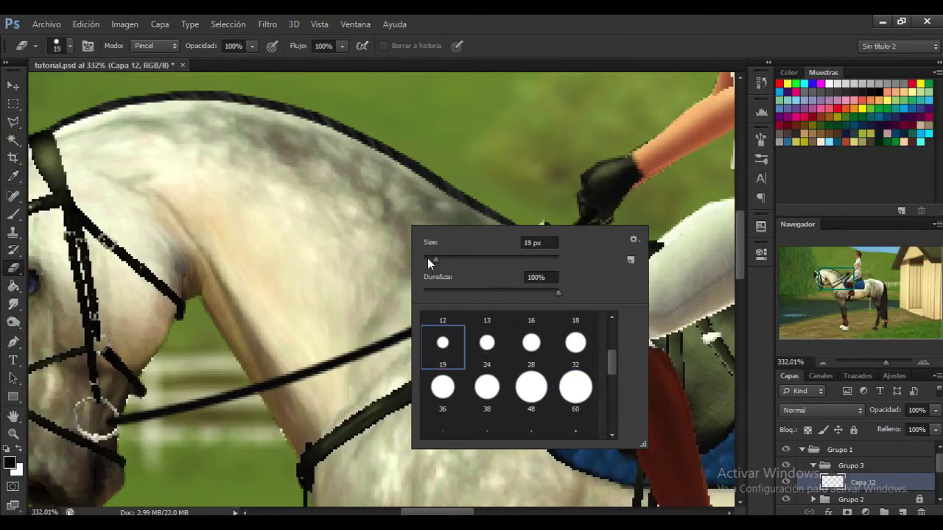
pyautogui.click(428, 260)
pyautogui.click(104, 417)
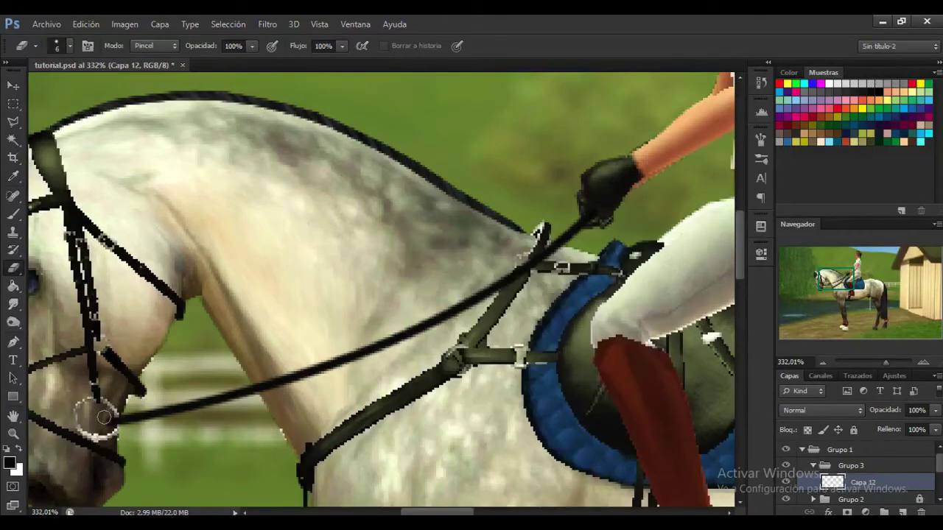
pyautogui.click(895, 360)
pyautogui.moveTo(847, 282); pyautogui.dragTo(852, 280)
pyautogui.hotkey('ctrl', 'h')
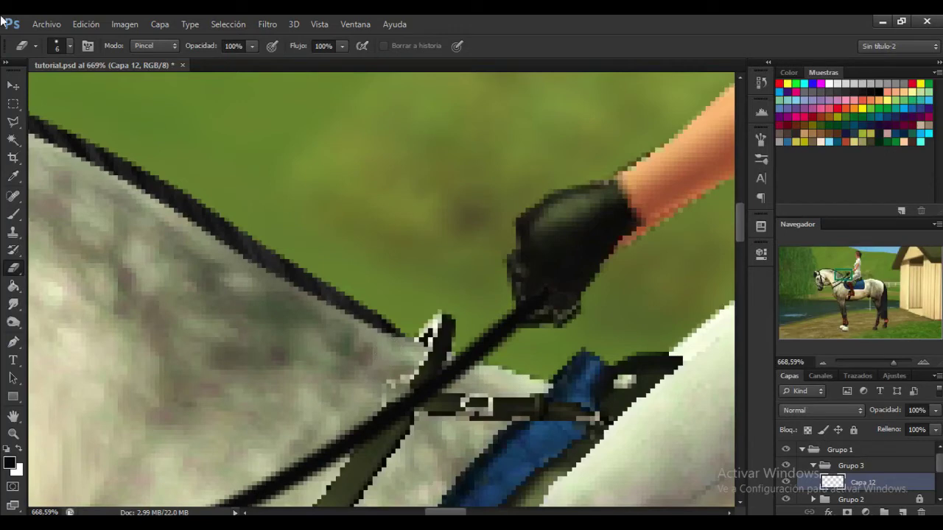
pyautogui.moveTo(893, 362); pyautogui.dragTo(885, 362)
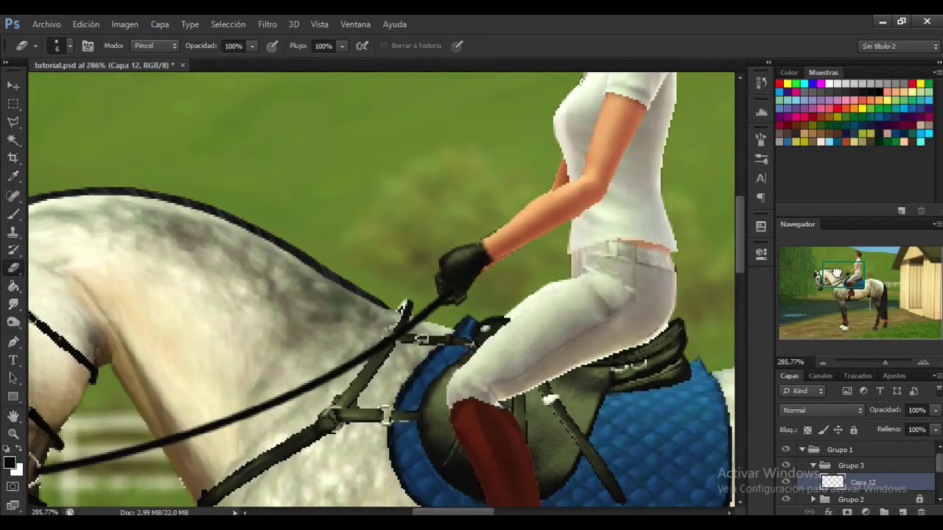
# Lock Capa 12, add a new layer above it and load the rein's pixels as a selection.
pyautogui.moveTo(836, 272)
pyautogui.mouseDown()
pyautogui.moveTo(839, 262)
pyautogui.moveTo(815, 287)
pyautogui.moveTo(842, 285)
pyautogui.mouseUp()
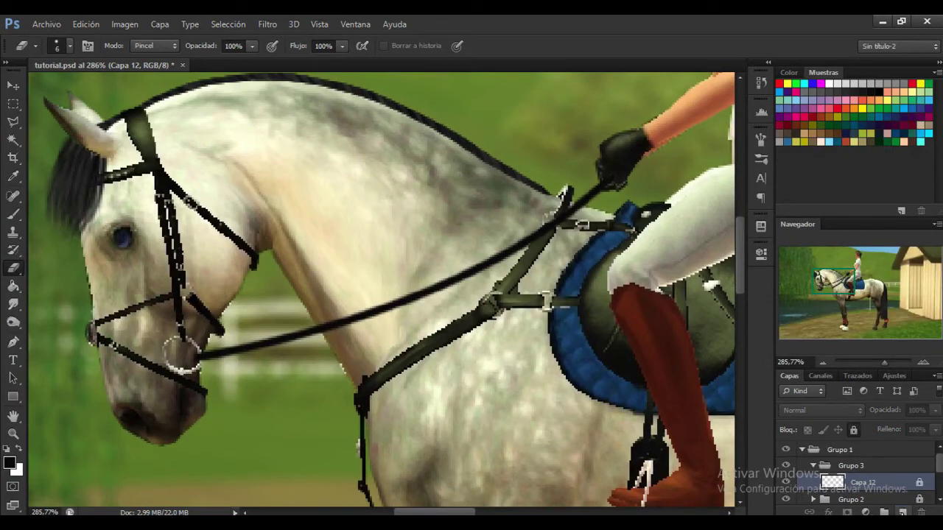
pyautogui.click(902, 512)
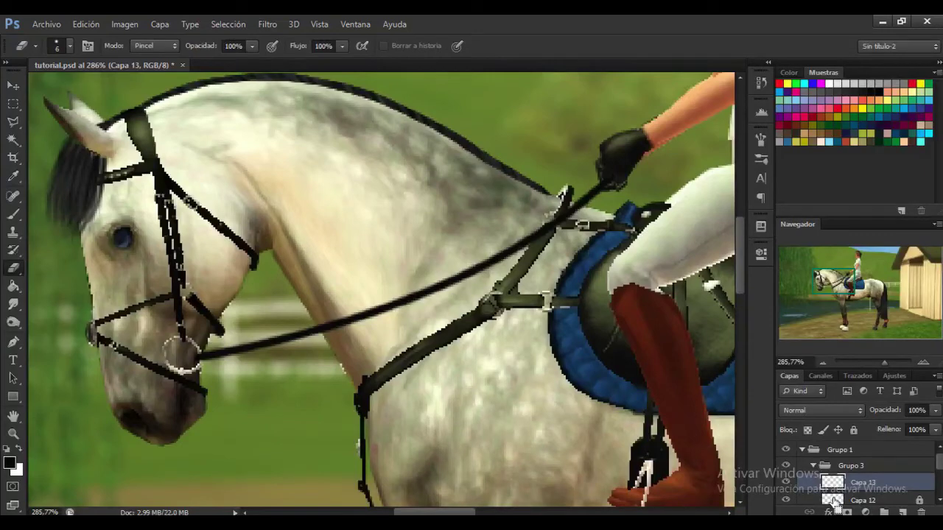
pyautogui.keyDown('ctrl'); pyautogui.click(834, 502); pyautogui.keyUp('ctrl')
# Paint a white highlight along the selected rein with the soft 60 px round brush at 0% hardness.
pyautogui.click(14, 215)
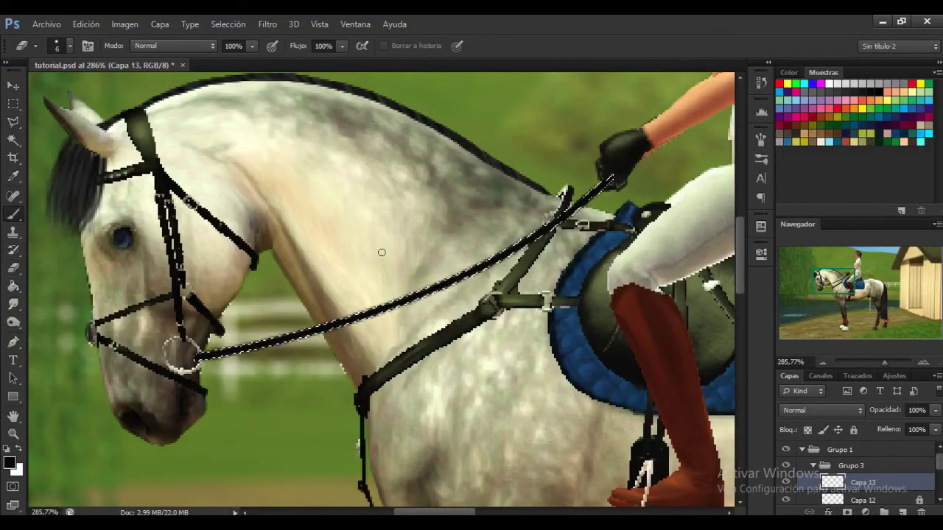
pyautogui.rightClick(504, 270)
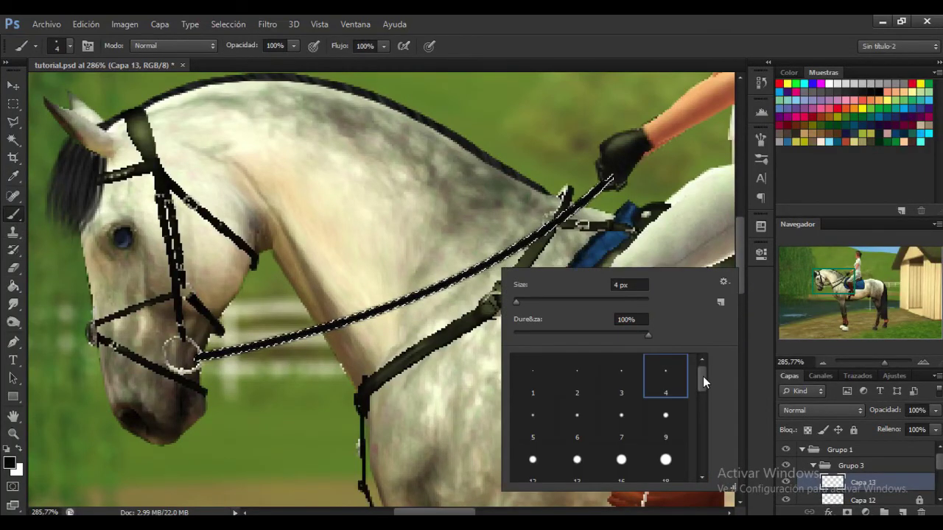
pyautogui.moveTo(703, 376); pyautogui.dragTo(702, 442)
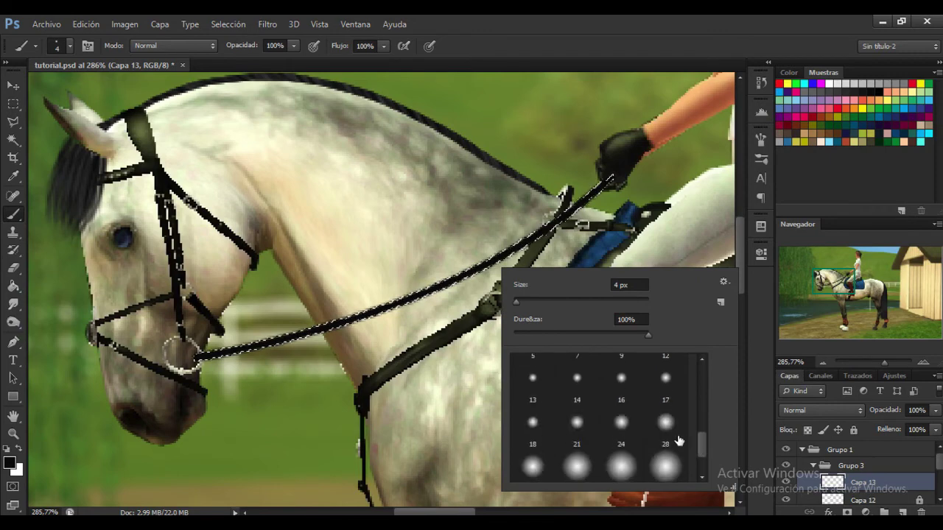
pyautogui.click(671, 431)
pyautogui.scroll(-1, 663, 444)
pyautogui.click(623, 458)
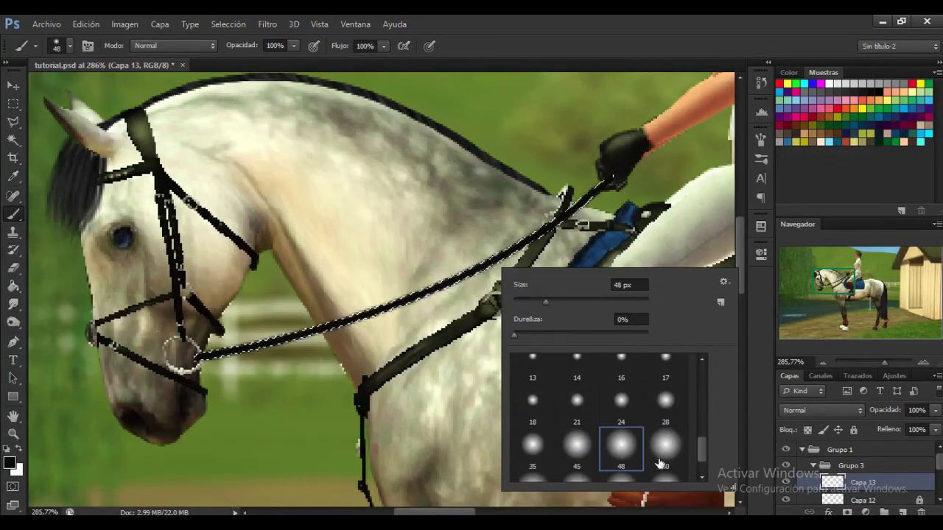
pyautogui.click(663, 448)
pyautogui.press('Return')
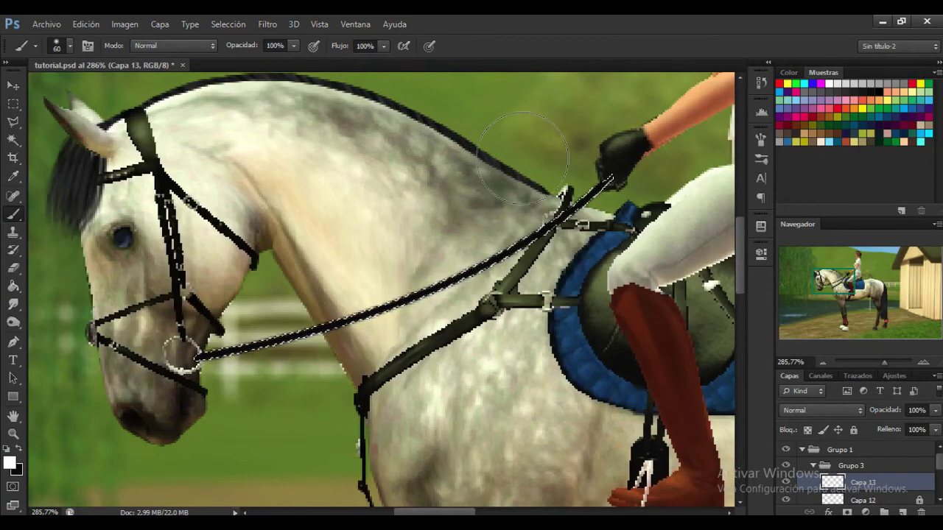
pyautogui.moveTo(556, 214); pyautogui.dragTo(353, 331)
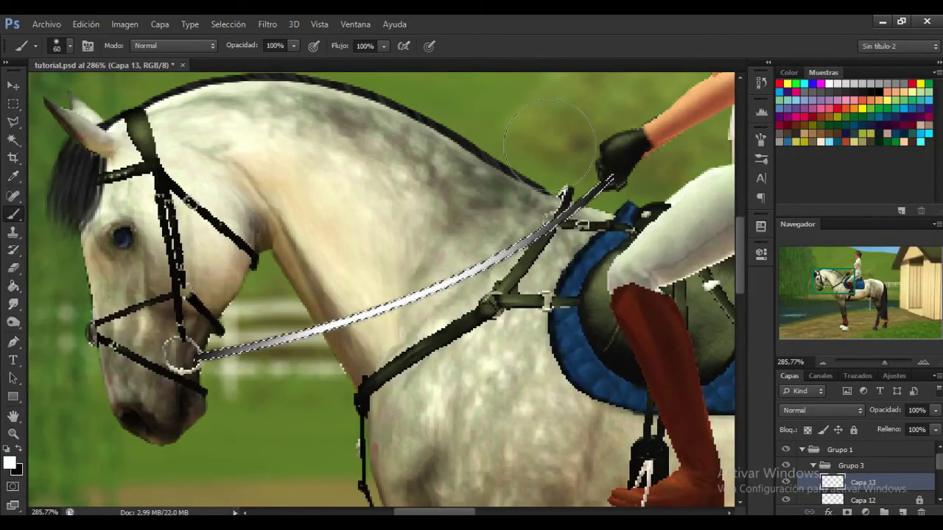
# Soften the white rein highlight with a 2.3 px Gaussian blur and set its layer's opacity to 30%.
pyautogui.click(267, 23)
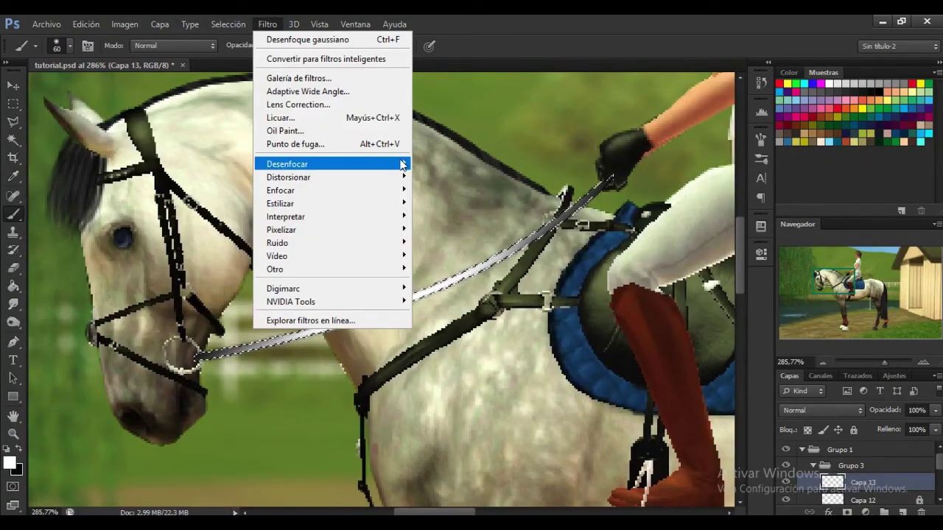
pyautogui.moveTo(403, 165)
pyautogui.click(518, 301)
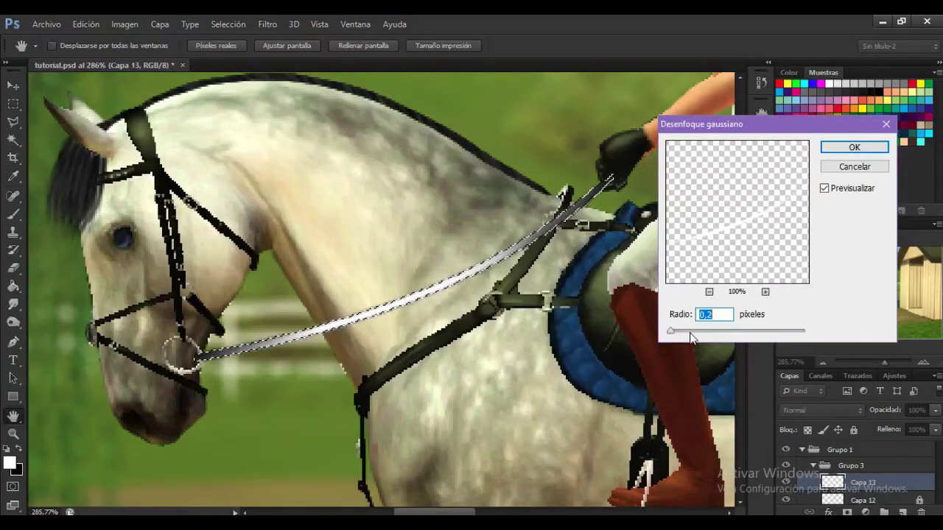
pyautogui.moveTo(670, 331)
pyautogui.mouseDown()
pyautogui.moveTo(715, 332)
pyautogui.moveTo(687, 333)
pyautogui.mouseUp()
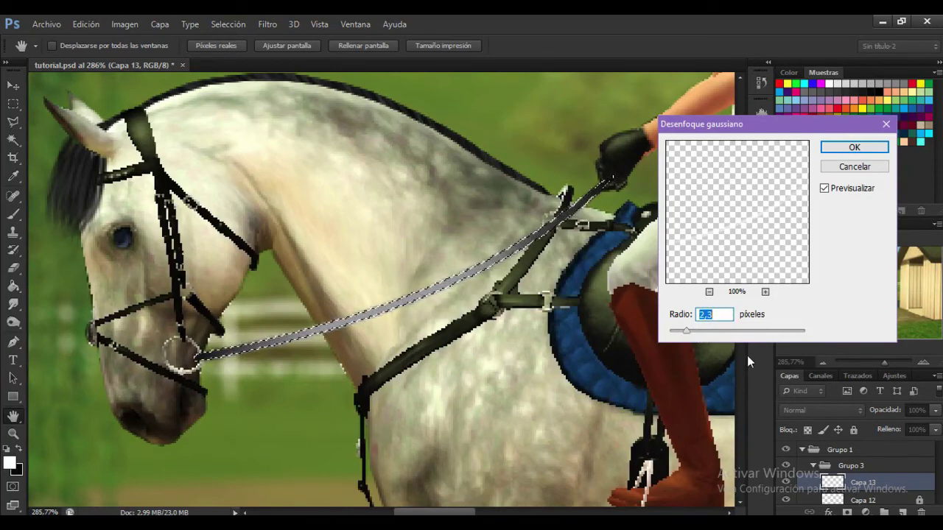
pyautogui.click(854, 147)
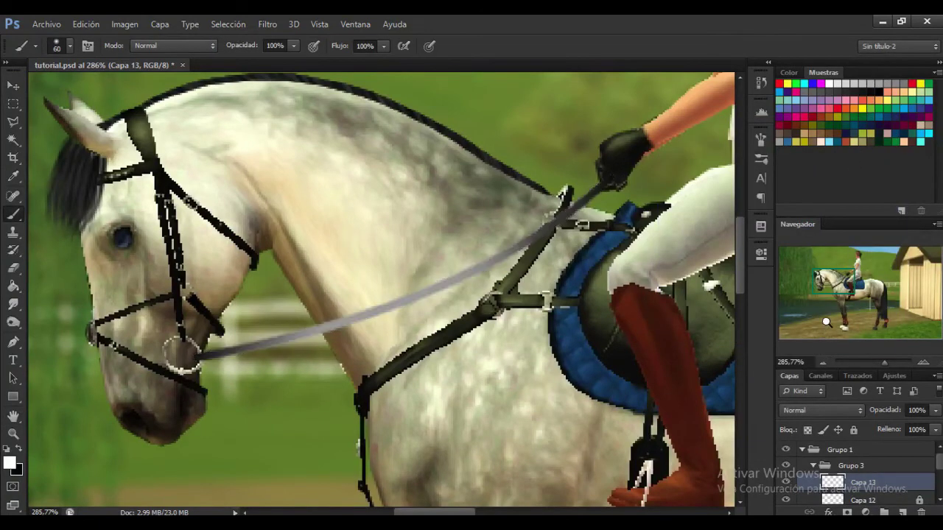
pyautogui.click(936, 411)
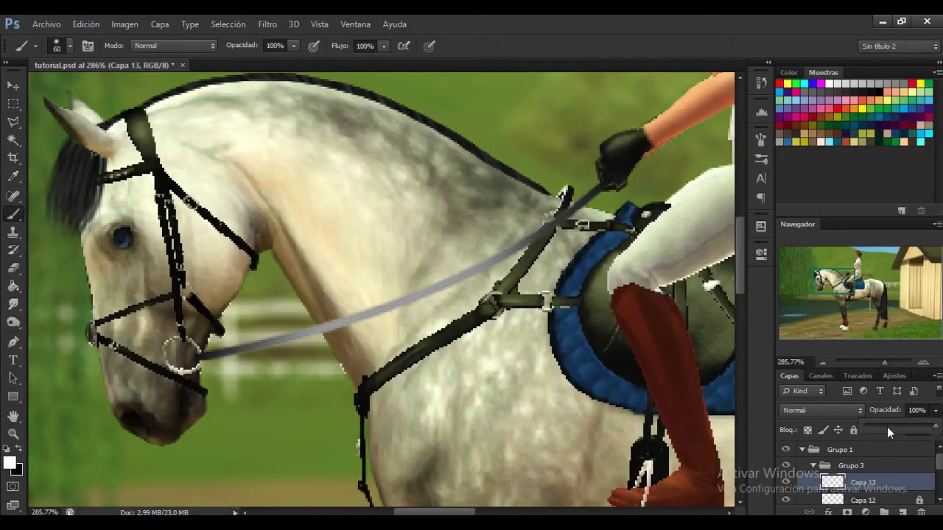
pyautogui.moveTo(887, 426); pyautogui.dragTo(882, 426)
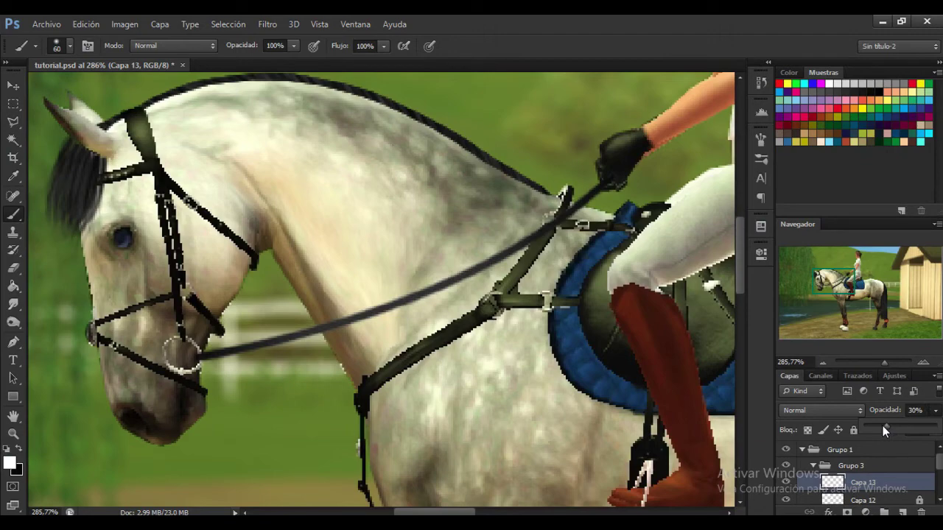
# Merge the rein highlight layer Capa 13 with rein layer Capa 12 and lock the merged layer.
pyautogui.click(871, 363)
pyautogui.moveTo(871, 363); pyautogui.dragTo(875, 364)
pyautogui.moveTo(843, 302); pyautogui.dragTo(831, 298)
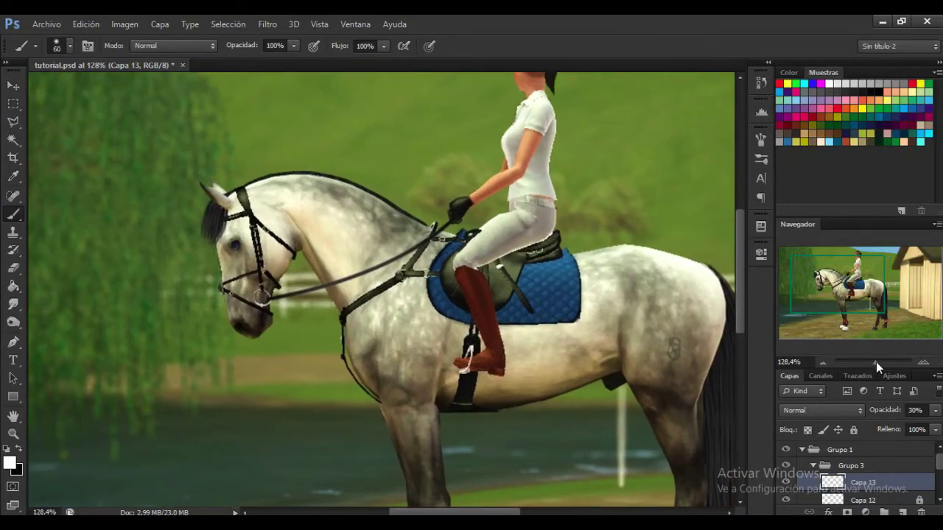
pyautogui.moveTo(876, 362); pyautogui.dragTo(880, 362)
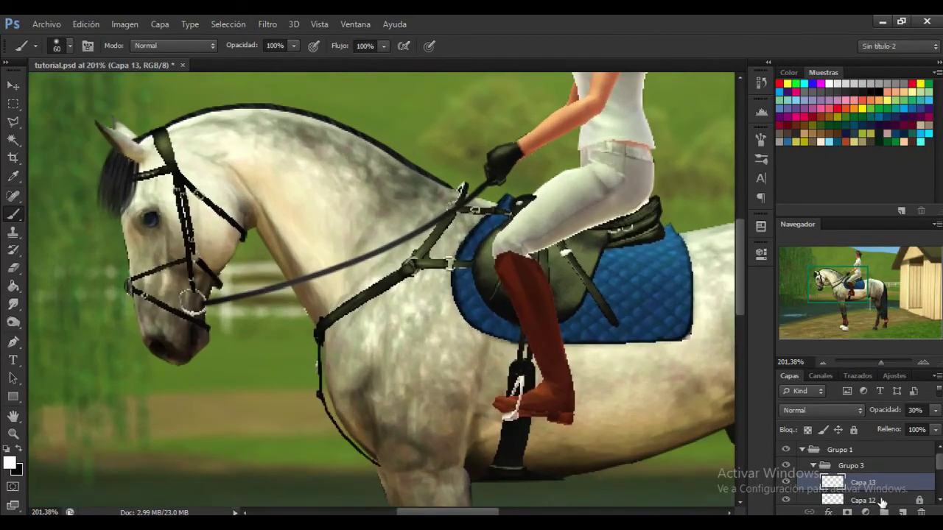
pyautogui.keyDown('shift'); pyautogui.click(882, 501); pyautogui.keyUp('shift')
pyautogui.rightClick(881, 484)
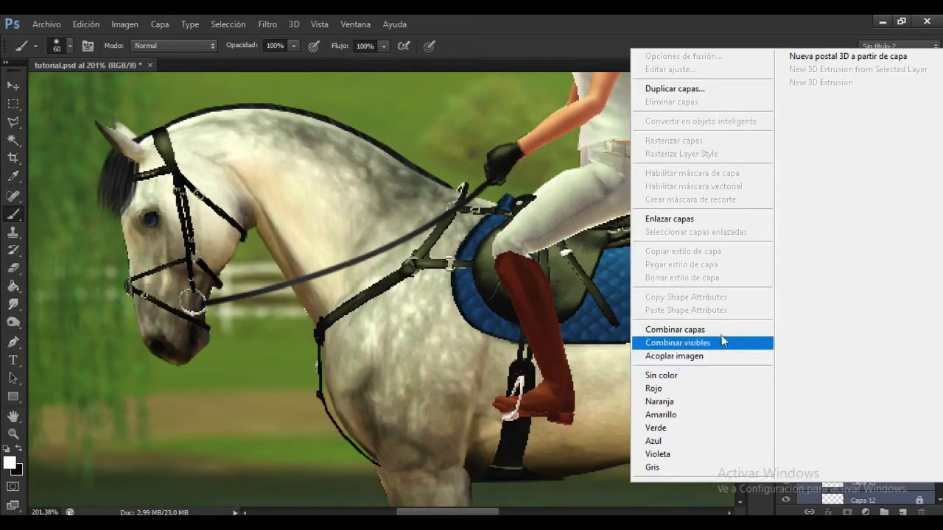
pyautogui.click(722, 331)
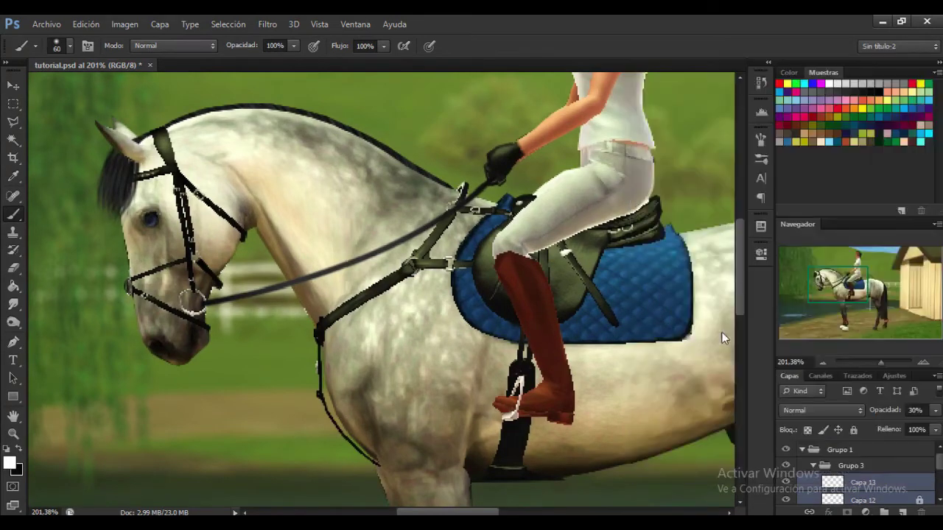
pyautogui.click(853, 432)
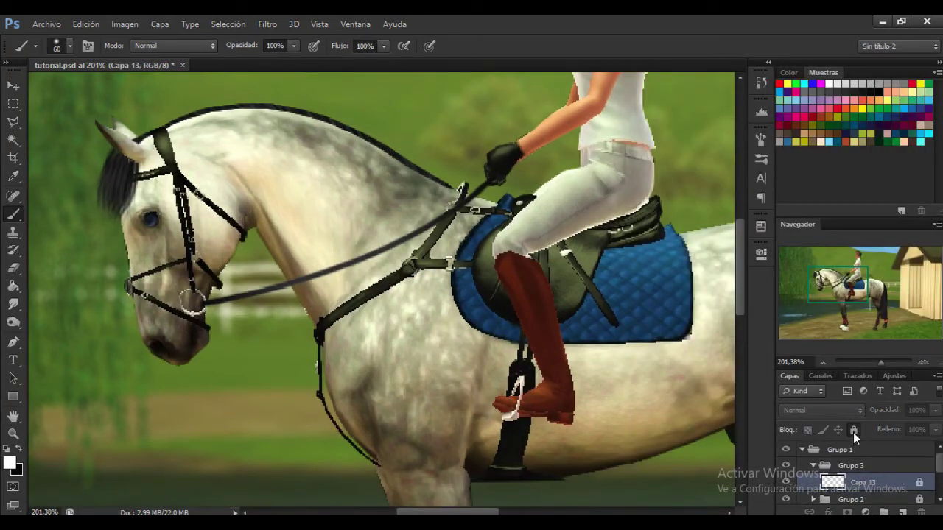
# Duplicate the merged rein layer and move the copy directly below Capa 2 in the layer stack.
pyautogui.hotkey('ctrl', 'j')
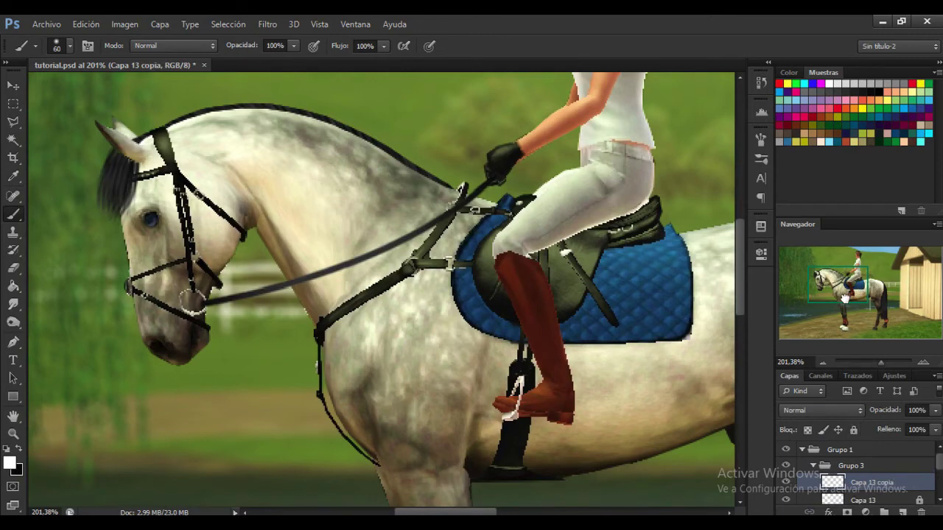
pyautogui.moveTo(846, 299); pyautogui.dragTo(842, 303)
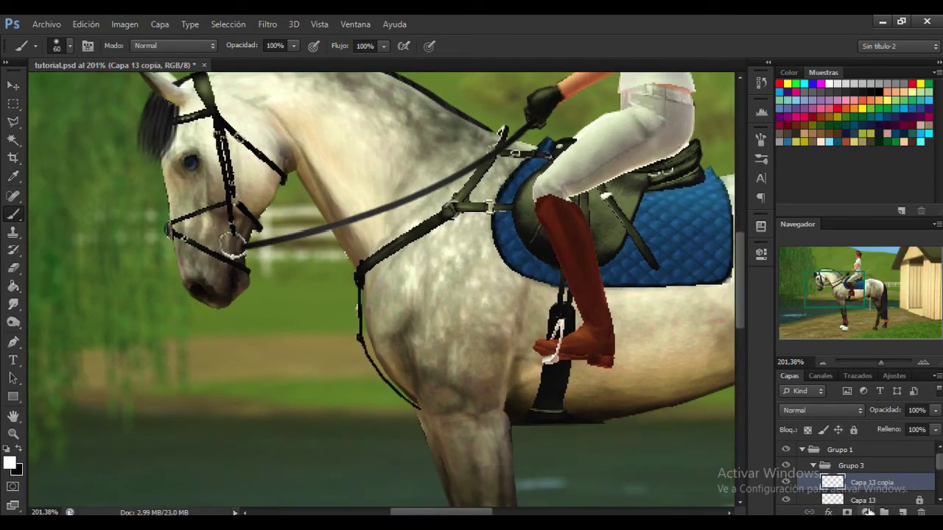
pyautogui.moveTo(896, 486); pyautogui.dragTo(905, 468)
pyautogui.scroll(1, 825, 499)
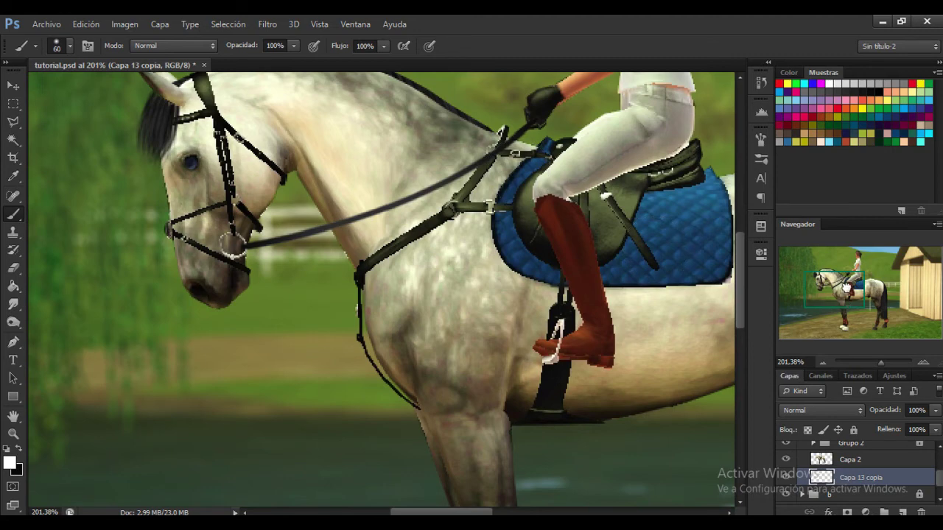
# Transform the rein copy to about X 467.55 px, Y 284.63 px with -0.03° rotation, slightly below the original rein.
pyautogui.moveTo(847, 289); pyautogui.dragTo(847, 280)
pyautogui.hotkey('ctrl', 't')
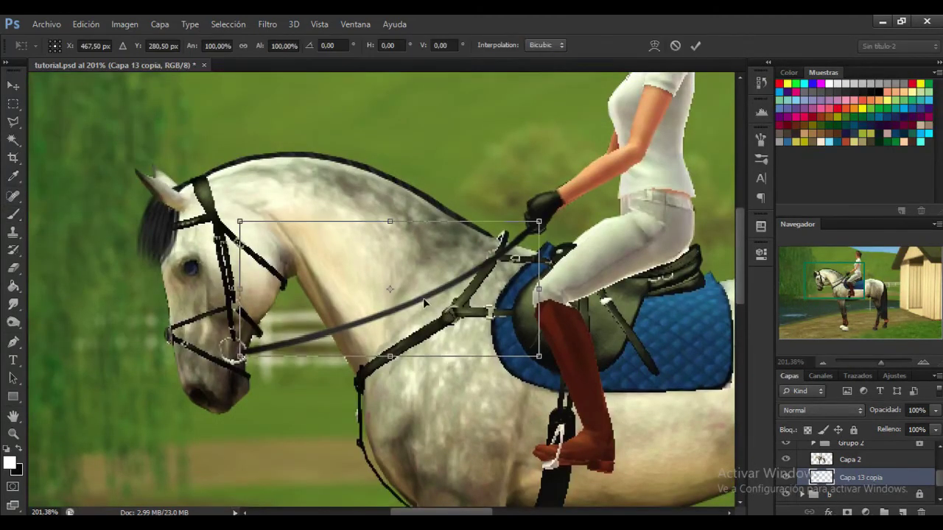
pyautogui.moveTo(446, 316); pyautogui.dragTo(446, 325)
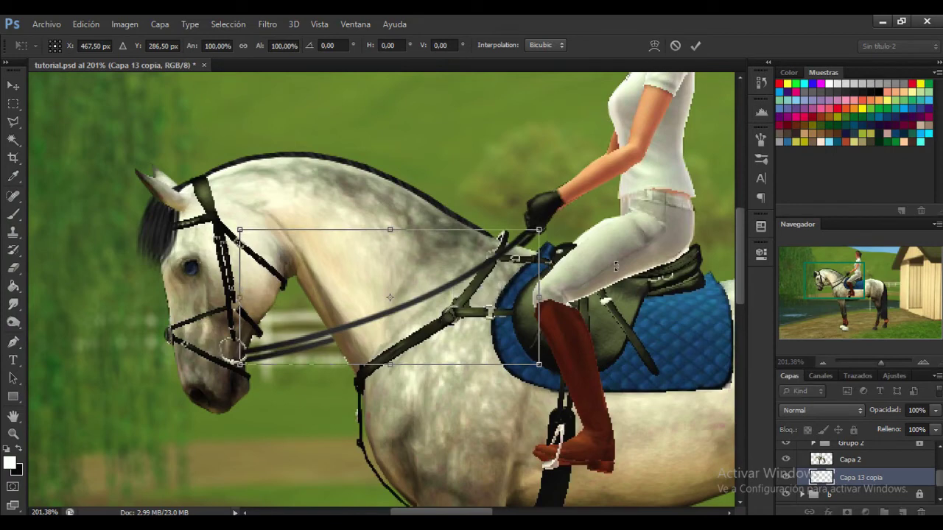
pyautogui.moveTo(613, 265); pyautogui.dragTo(615, 271)
pyautogui.moveTo(485, 313); pyautogui.dragTo(481, 310)
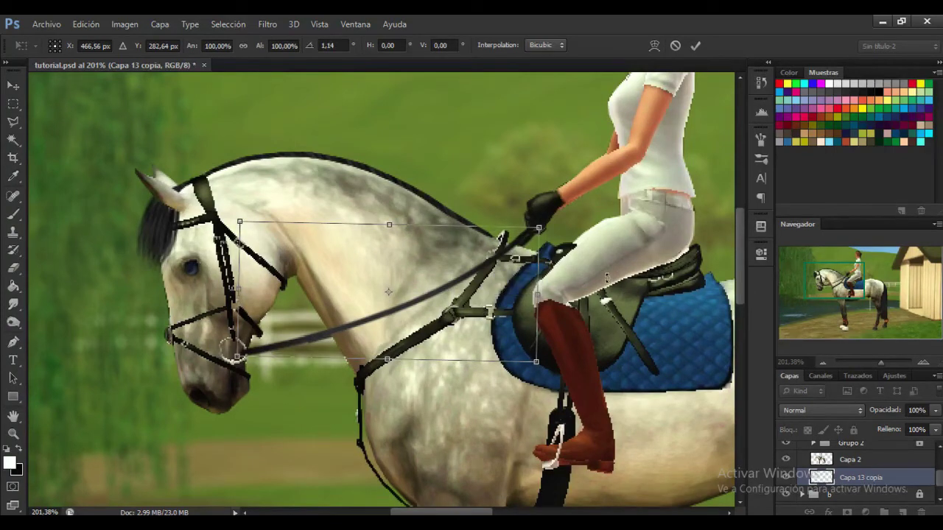
pyautogui.moveTo(607, 280); pyautogui.dragTo(608, 275)
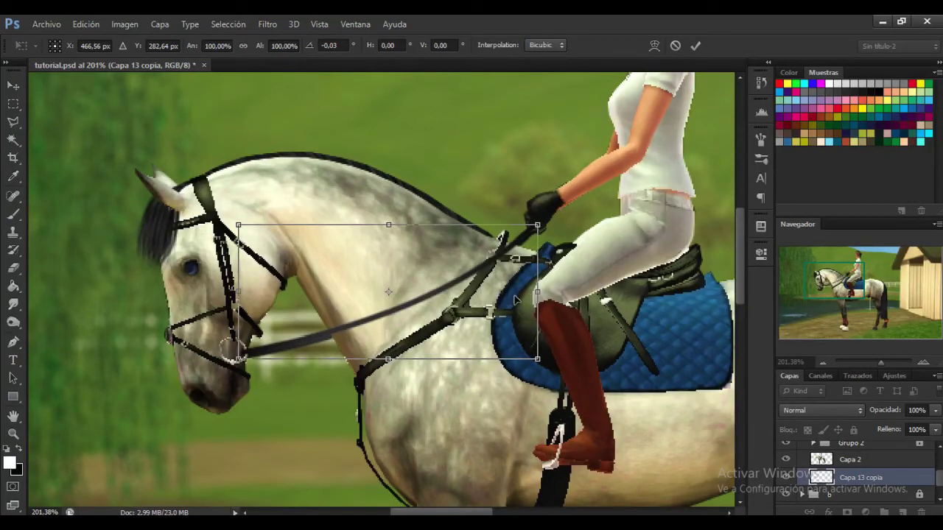
pyautogui.moveTo(515, 302); pyautogui.dragTo(515, 304)
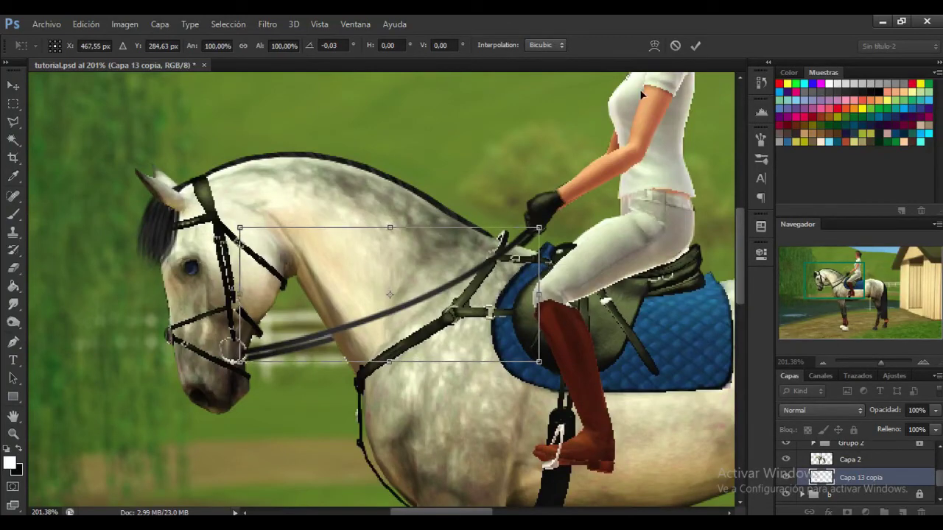
pyautogui.click(694, 48)
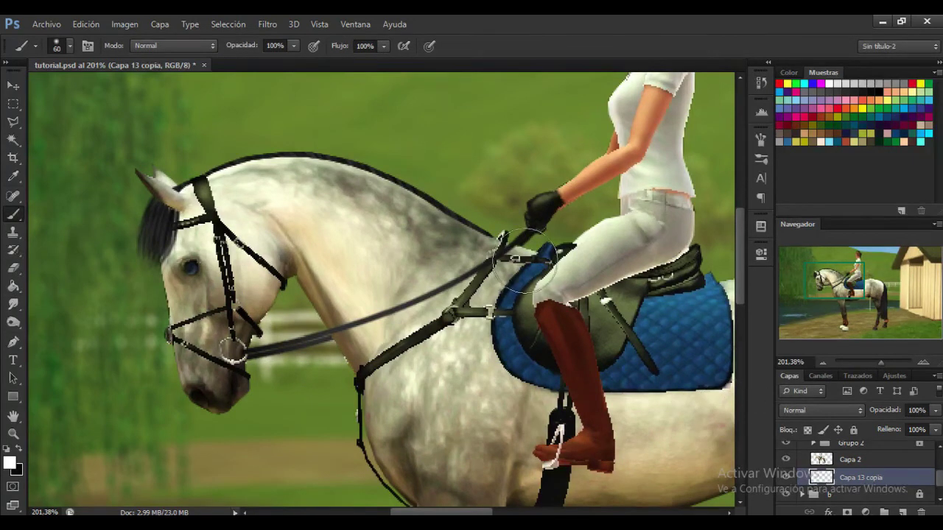
# Darken the rein copy with an RGB Curves point at input 149, output 110, and lock its layer.
pyautogui.moveTo(524, 259); pyautogui.dragTo(531, 269)
pyautogui.hotkey('ctrl', 'm')
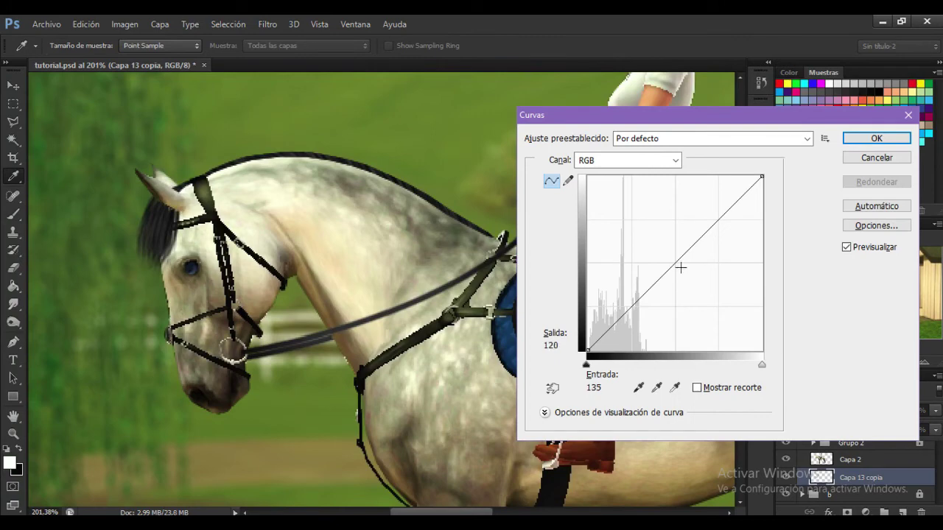
pyautogui.click(681, 267)
pyautogui.moveTo(681, 267); pyautogui.dragTo(690, 276)
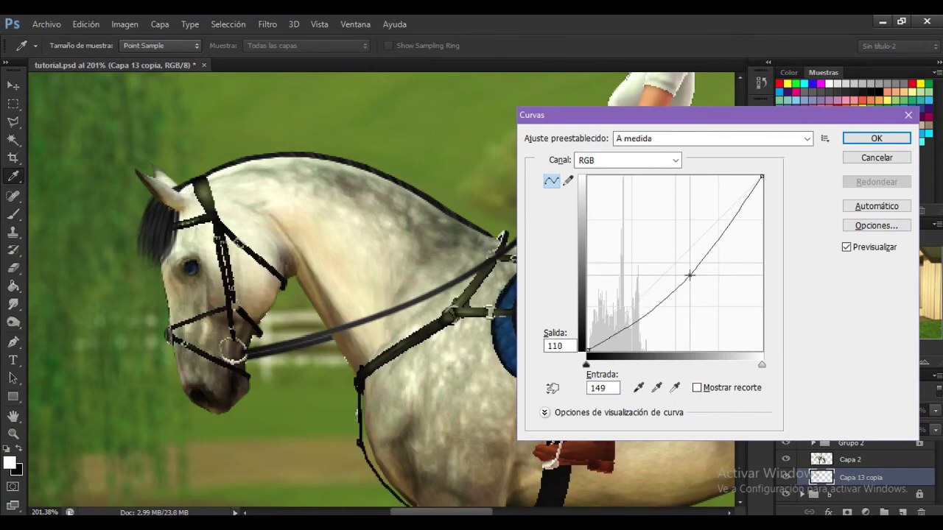
pyautogui.click(878, 140)
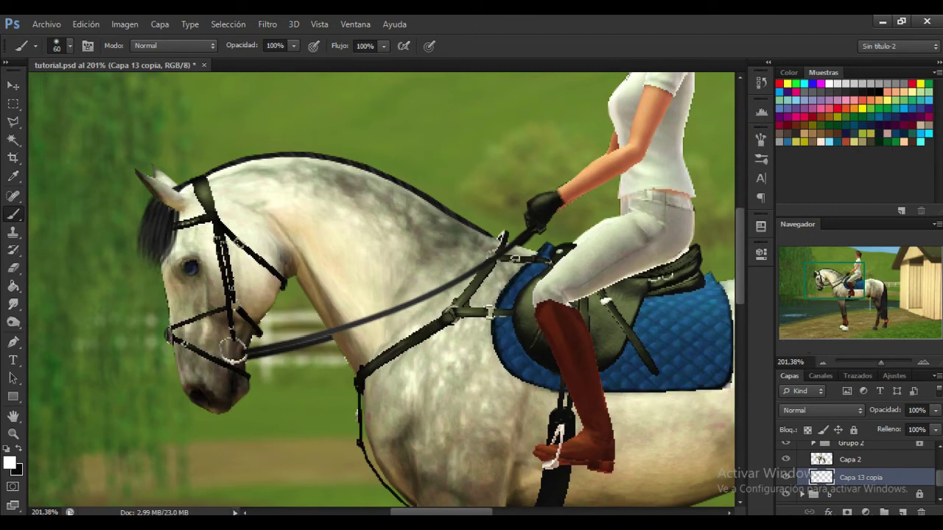
pyautogui.click(856, 429)
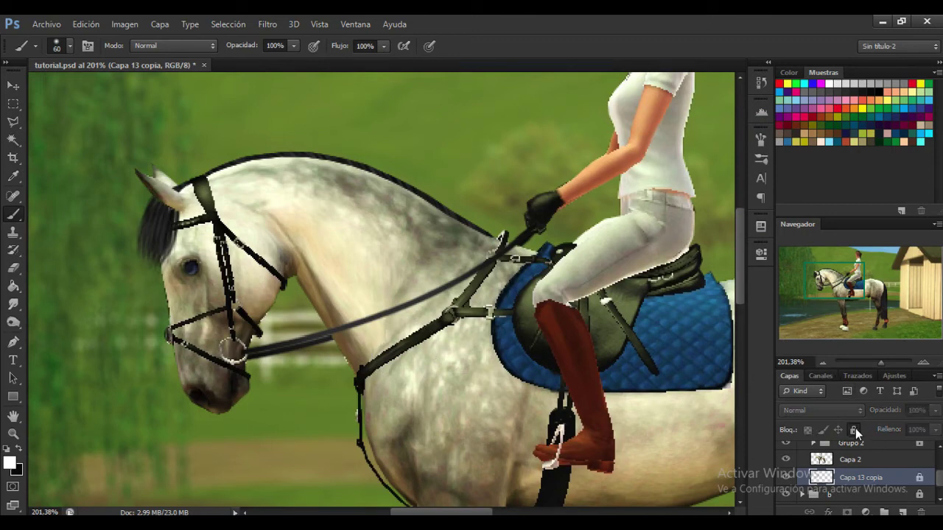
# Add a new layer above Capa 13 in Grupo 3.
pyautogui.scroll(3, 865, 477)
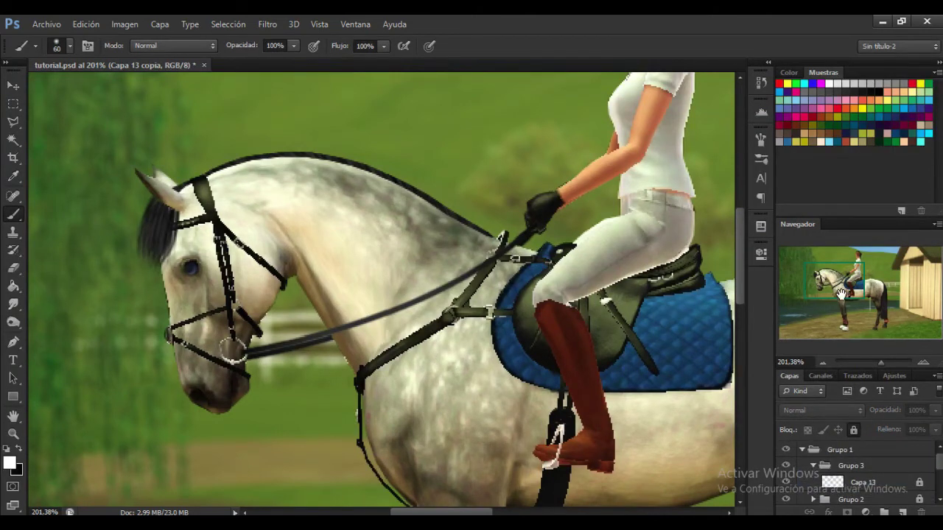
pyautogui.moveTo(841, 295); pyautogui.dragTo(845, 299)
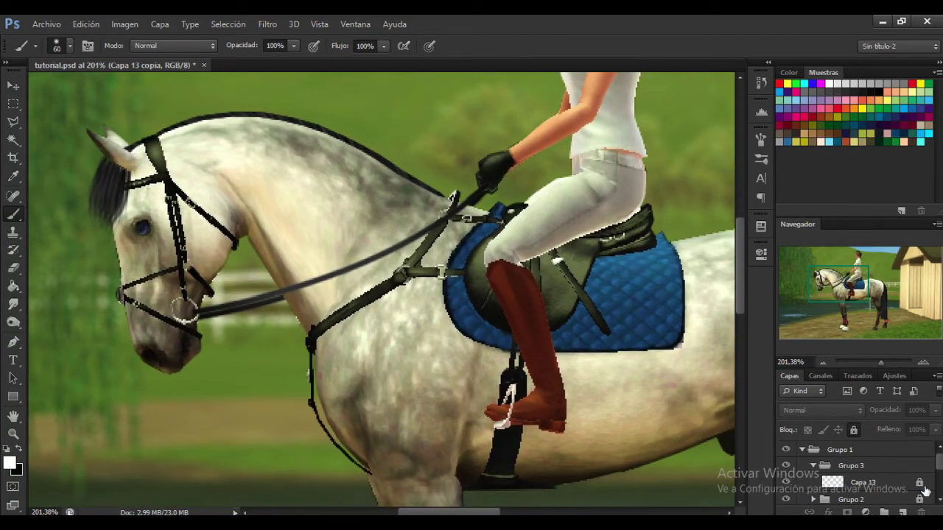
pyautogui.click(925, 489)
pyautogui.click(904, 512)
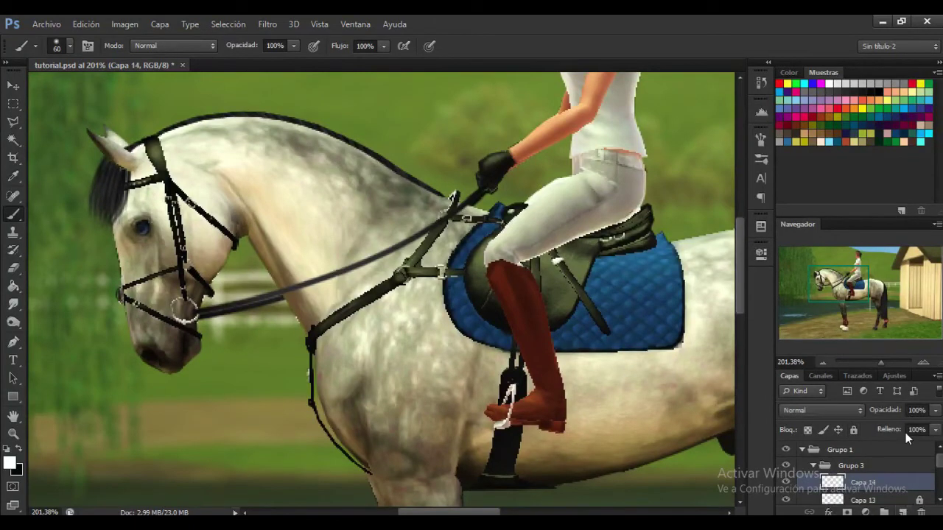
# Sample a light grey from the horse's bit ring as the foreground colour.
pyautogui.moveTo(882, 363); pyautogui.dragTo(888, 363)
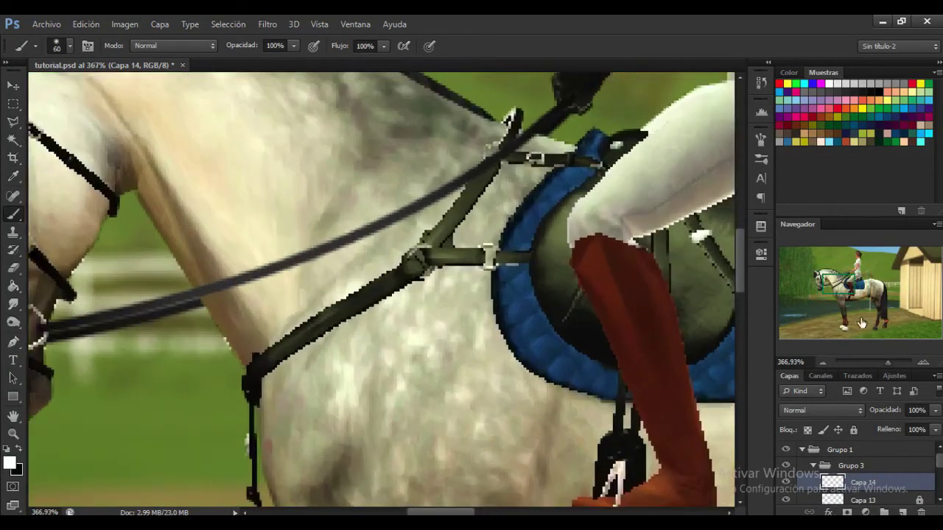
pyautogui.click(832, 293)
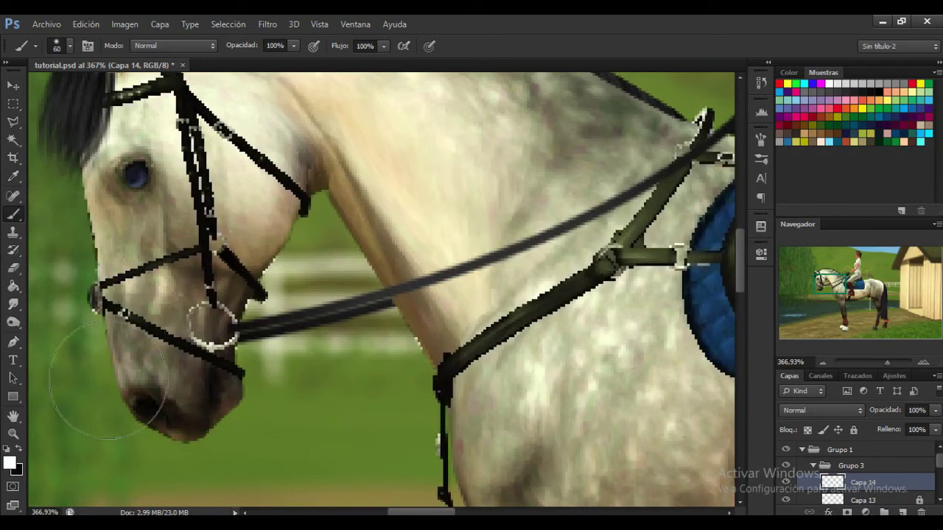
pyautogui.moveTo(832, 293); pyautogui.dragTo(832, 295)
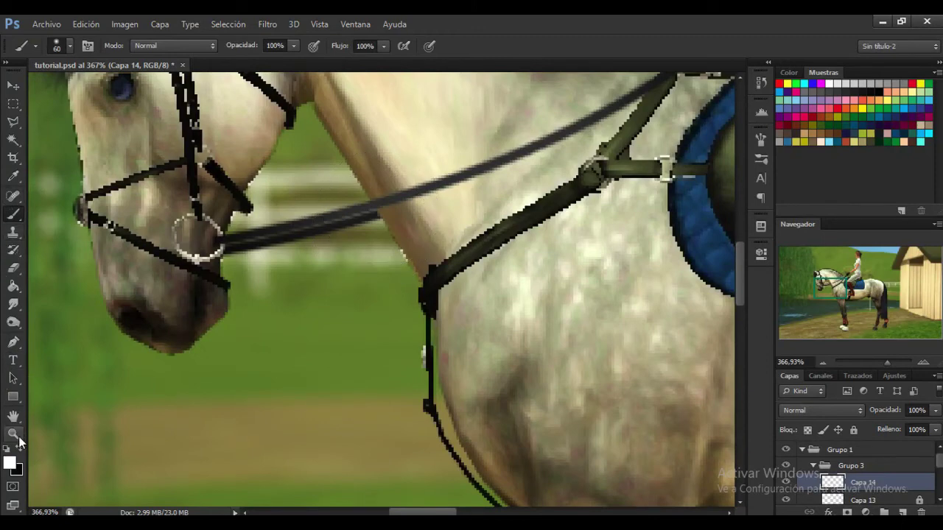
pyautogui.click(13, 177)
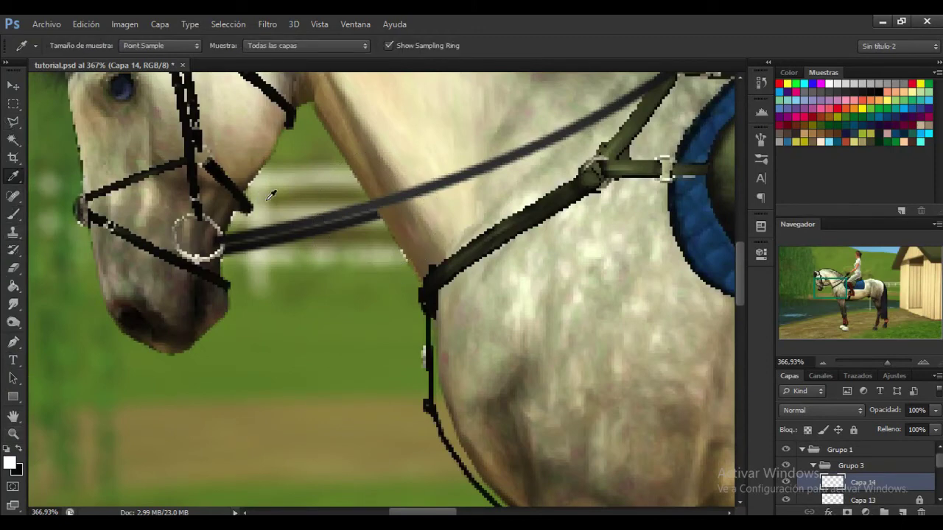
pyautogui.click(180, 244)
# Paint a single grey dot on the grass beside the horse's muzzle with a 9 px Brush at 100% hardness.
pyautogui.click(13, 214)
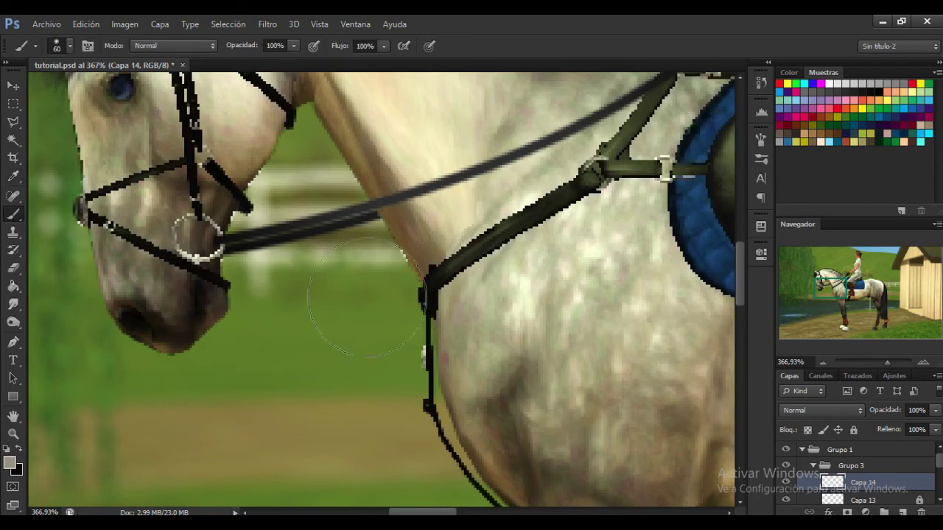
pyautogui.rightClick(552, 328)
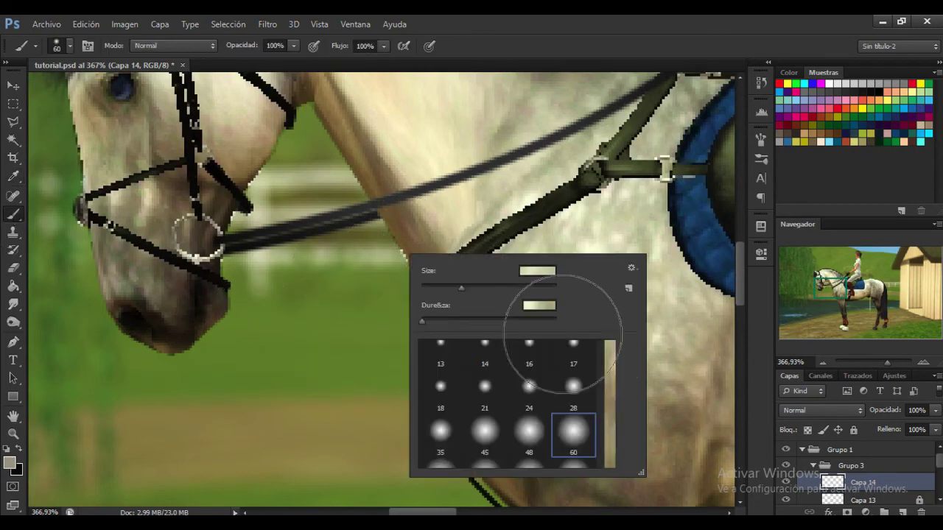
pyautogui.moveTo(609, 433); pyautogui.dragTo(621, 339)
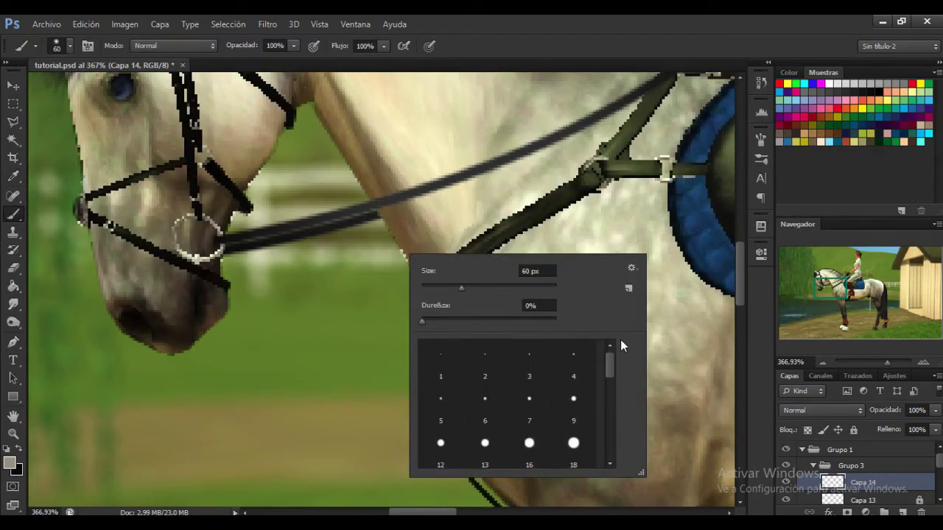
pyautogui.click(573, 400)
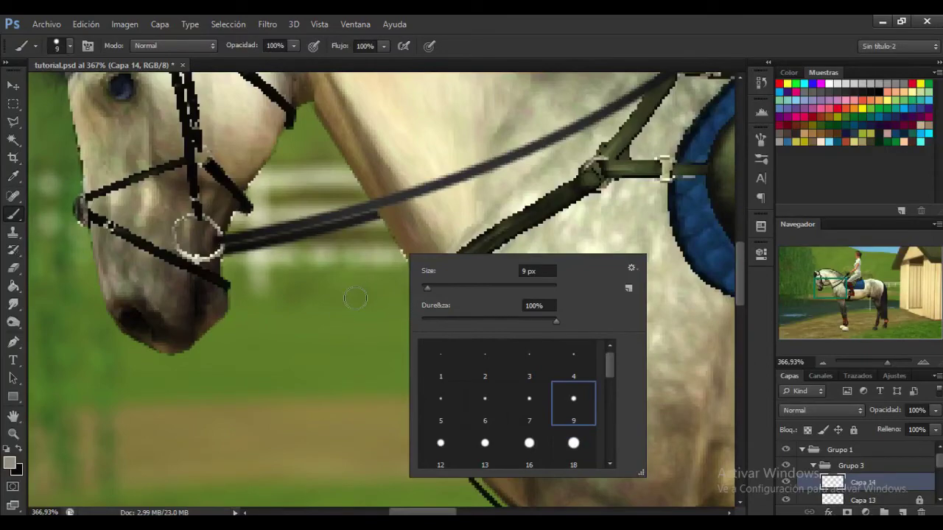
pyautogui.click(355, 298)
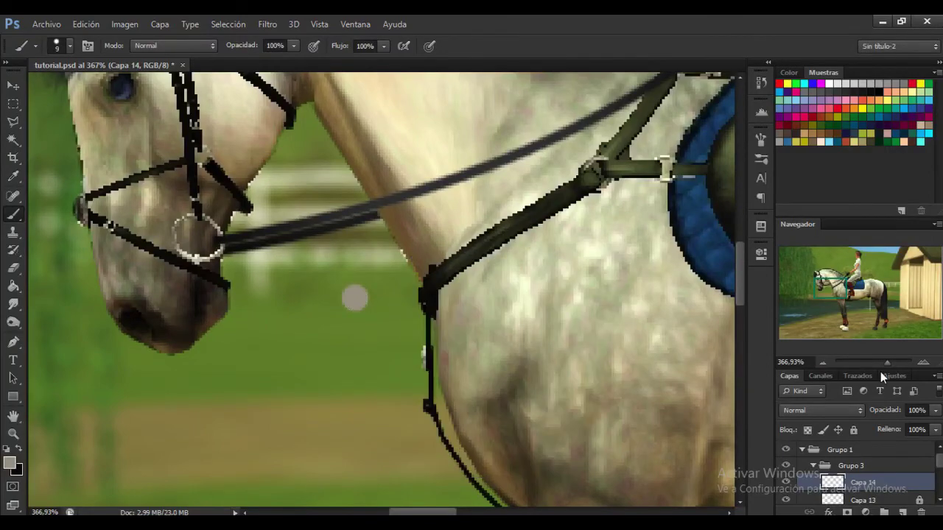
# Hide the pixel grid and erase the grey dot's centre with a 7 px Eraser to form a ring.
pyautogui.moveTo(873, 363)
pyautogui.mouseDown()
pyautogui.moveTo(894, 363)
pyautogui.moveTo(886, 364)
pyautogui.mouseUp()
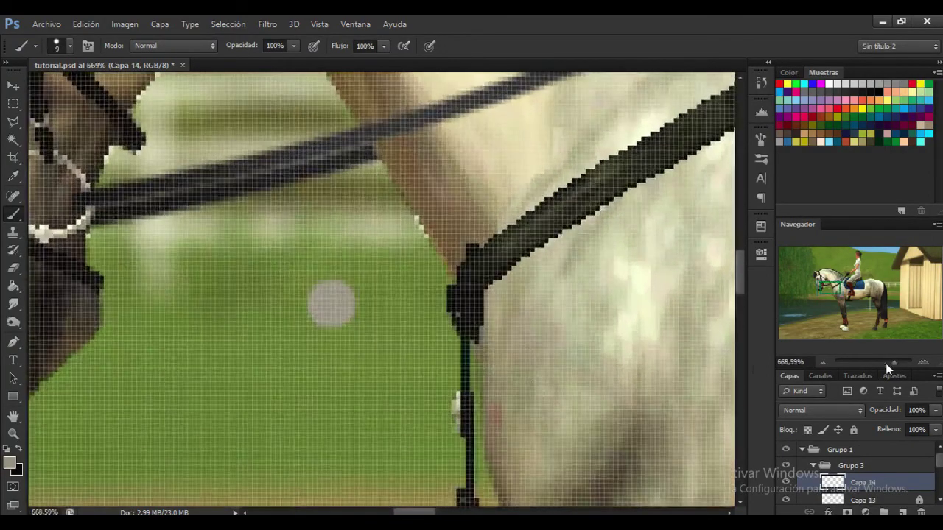
pyautogui.hotkey('ctrl', 'h')
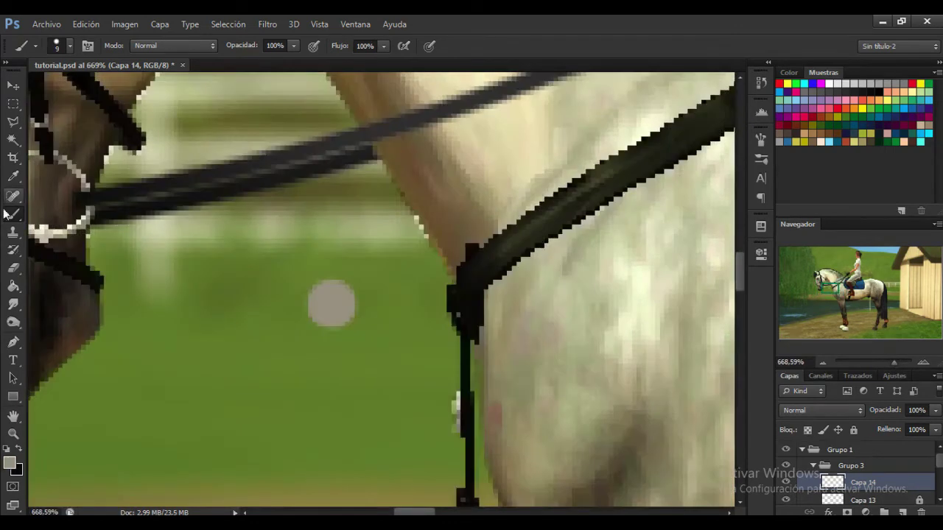
pyautogui.click(13, 268)
pyautogui.rightClick(417, 270)
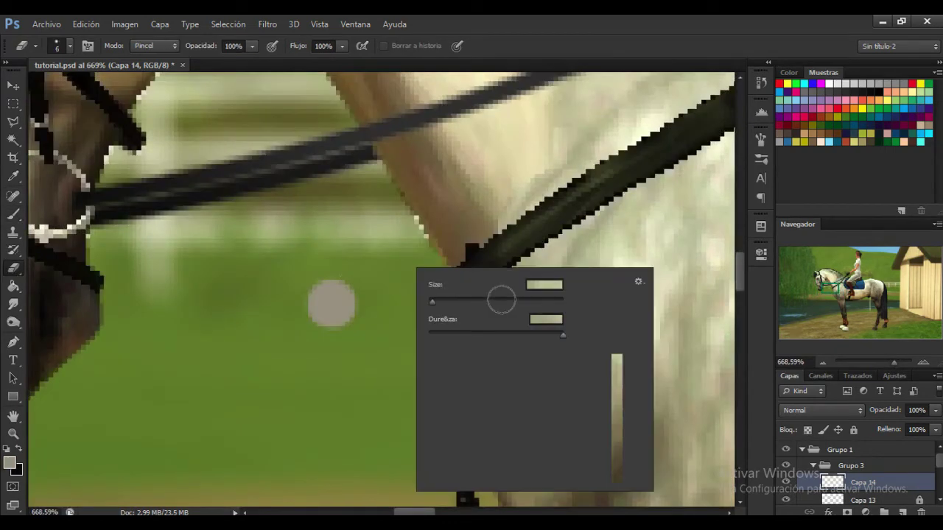
pyautogui.click(331, 303)
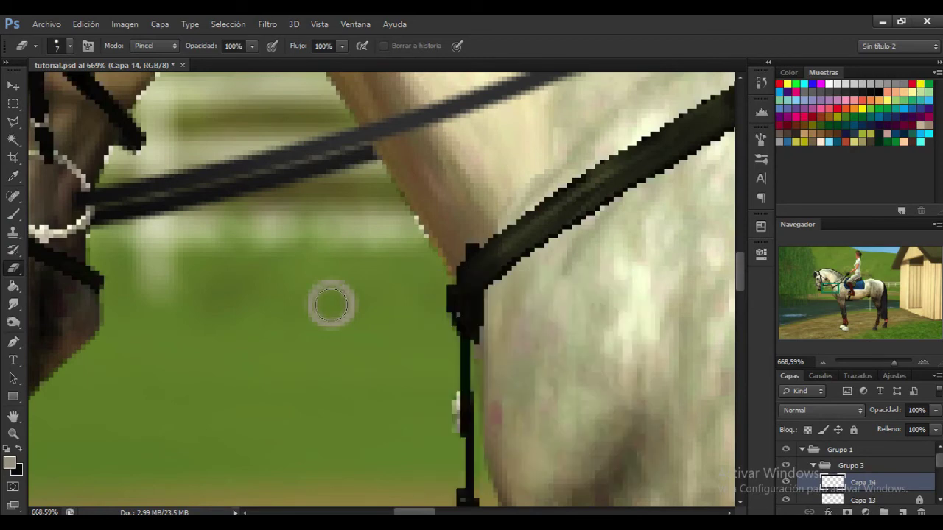
# Brighten the small grey ring on the grass using a soft 5 px Dodge tool at 50% exposure.
pyautogui.click(18, 324)
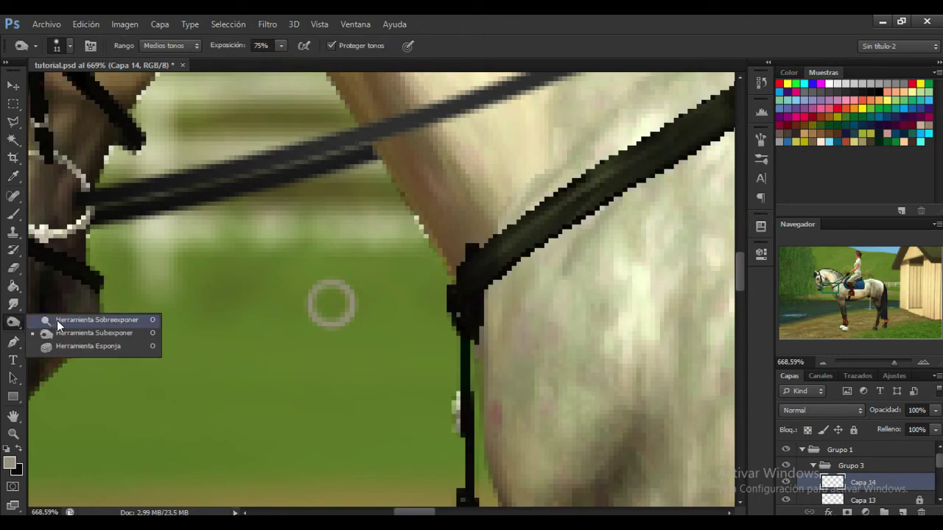
pyautogui.click(57, 321)
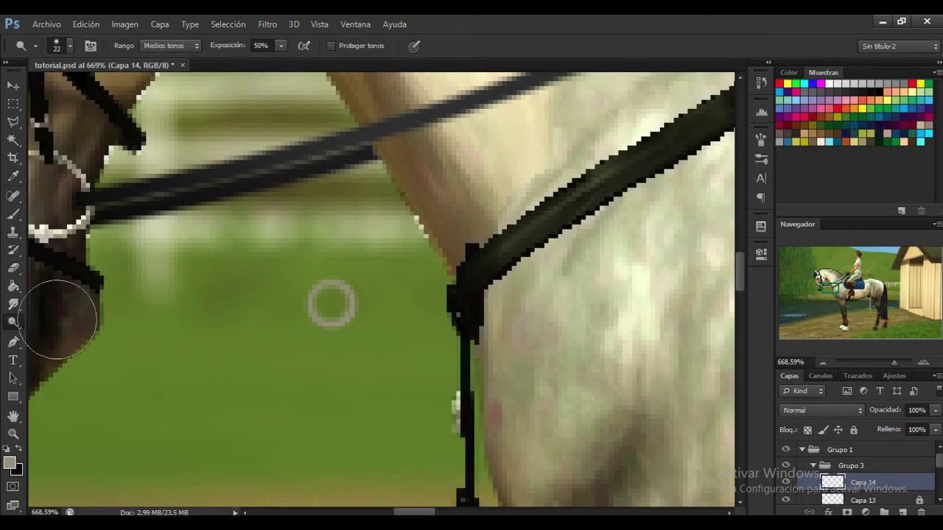
pyautogui.click(15, 325)
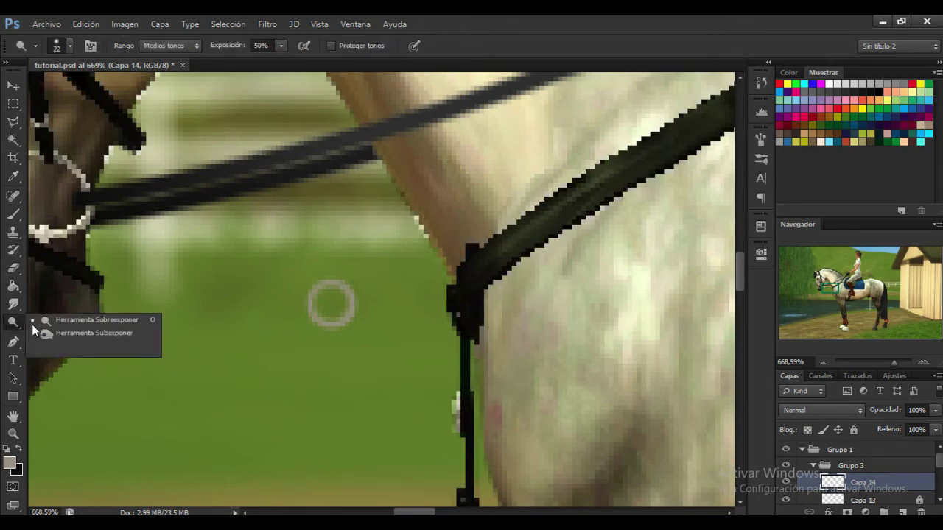
pyautogui.click(98, 324)
pyautogui.rightClick(332, 303)
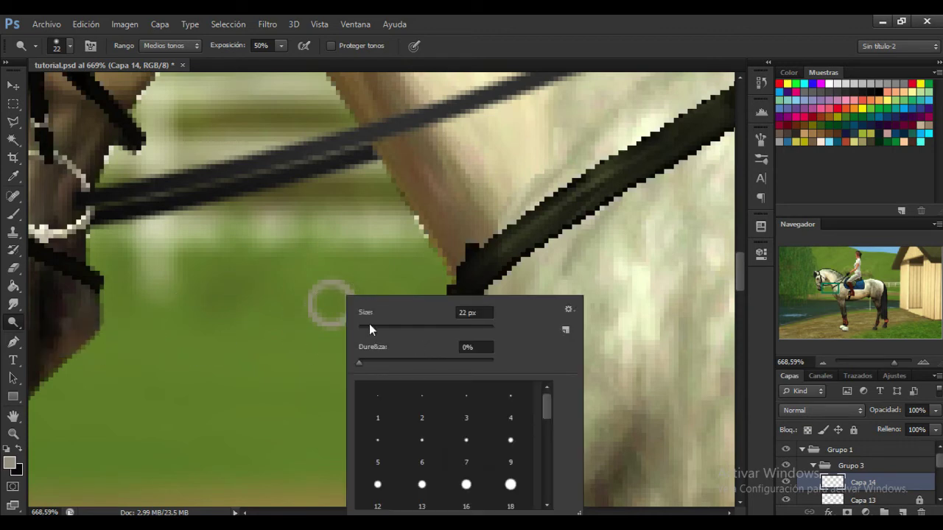
pyautogui.moveTo(549, 410)
pyautogui.mouseDown()
pyautogui.moveTo(549, 448)
pyautogui.moveTo(535, 458)
pyautogui.mouseUp()
pyautogui.click(465, 465)
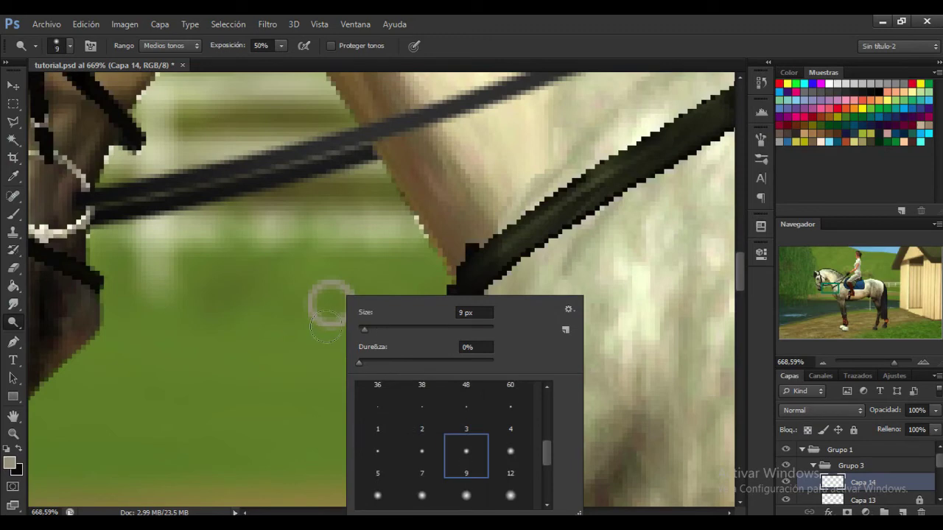
pyautogui.click(387, 455)
pyautogui.click(305, 277)
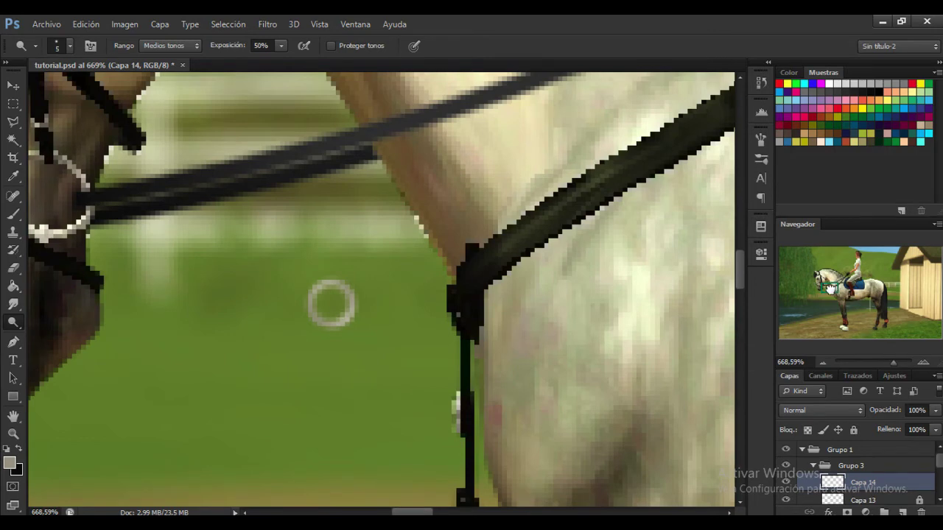
# Move the grey ring onto the double reins, scaling it to 50% width and 83.33% height with Free Transform.
pyautogui.moveTo(833, 290); pyautogui.dragTo(830, 289)
pyautogui.hotkey('ctrl', 't')
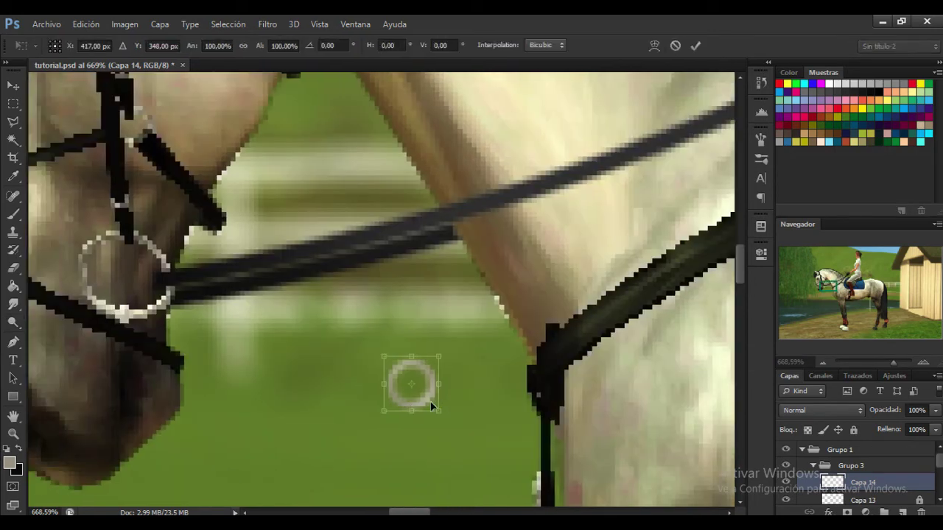
pyautogui.moveTo(428, 398); pyautogui.dragTo(388, 231)
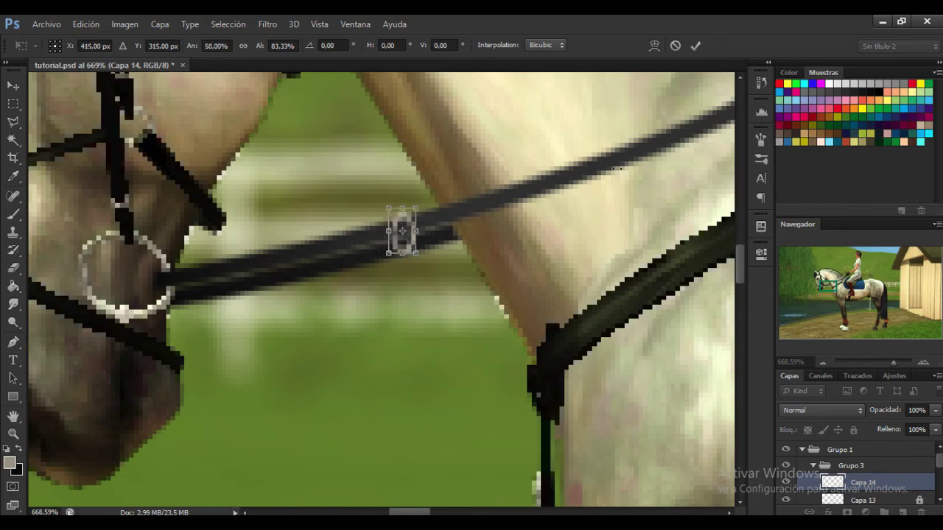
pyautogui.click(693, 47)
pyautogui.press('o')
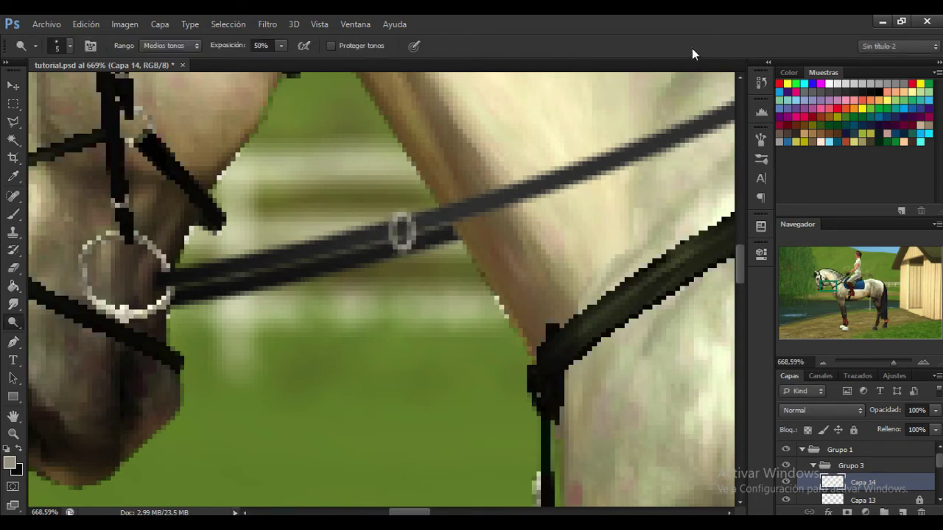
# Load the upper rein's outline as a selection, erase the ring's side overlapping it, then deselect and hide the pixel grid.
pyautogui.keyDown('ctrl'); pyautogui.click(828, 498); pyautogui.keyUp('ctrl')
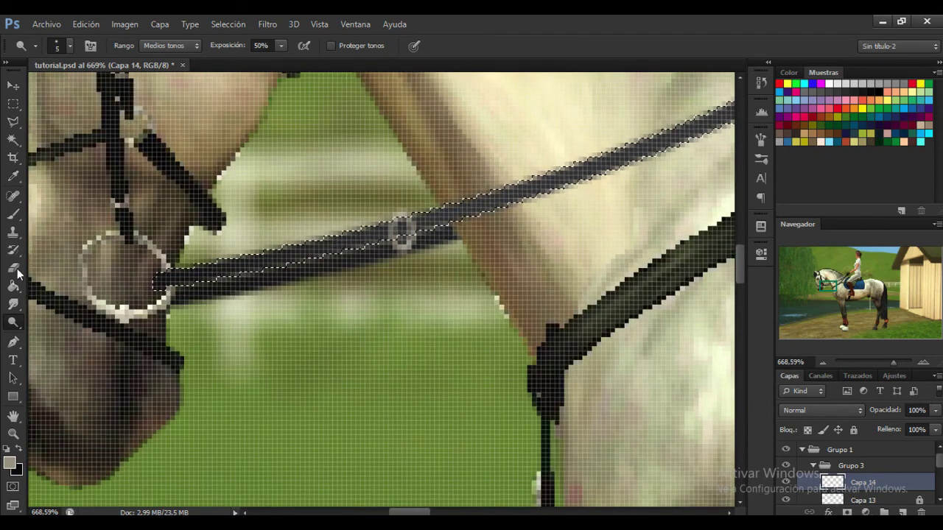
pyautogui.press('e')
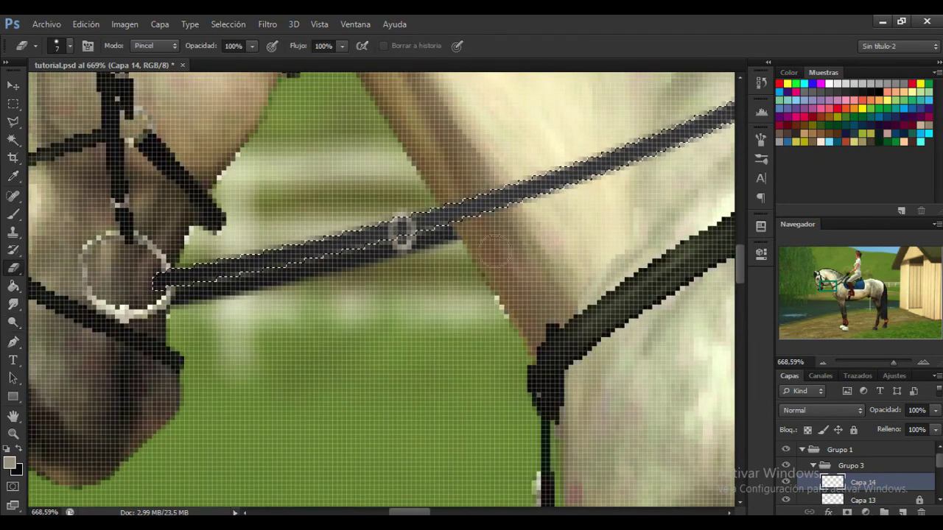
pyautogui.click(419, 224)
pyautogui.hotkey('ctrl', 'd')
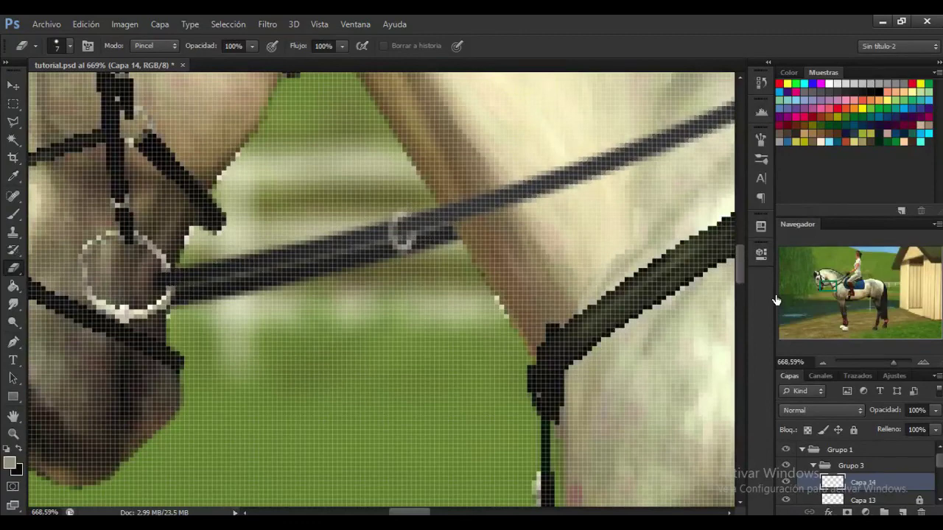
pyautogui.hotkey('ctrl', 'h')
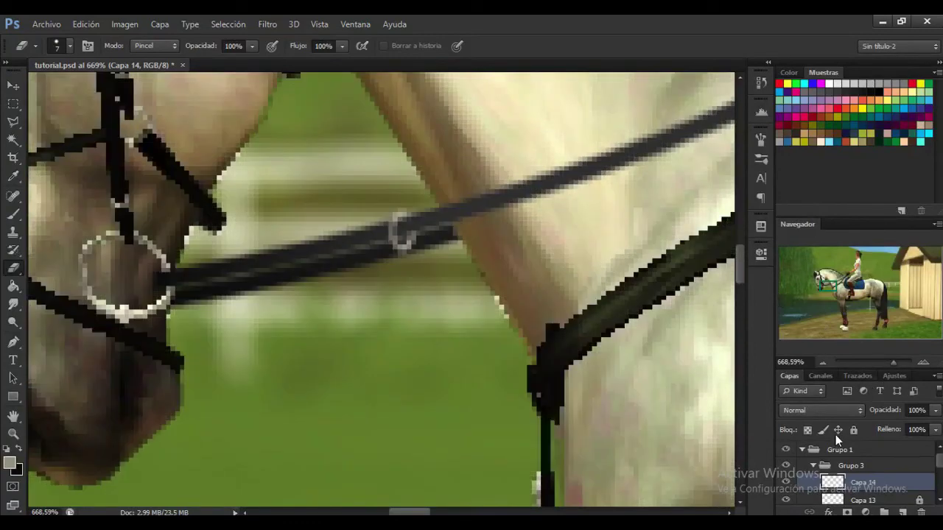
# Add a new layer above the locked Capa 14 and sample the breastplate strap's dark colour as the foreground colour.
pyautogui.click(902, 512)
pyautogui.moveTo(825, 285); pyautogui.dragTo(827, 284)
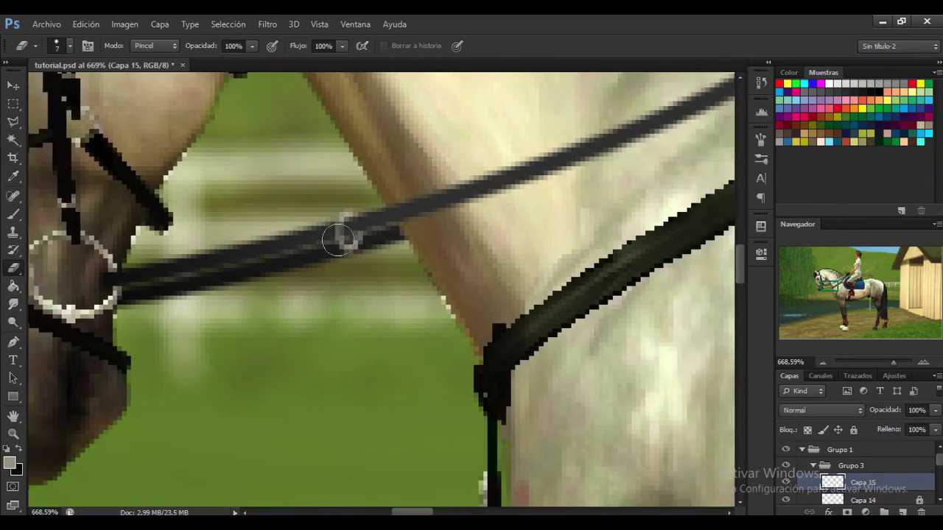
pyautogui.click(13, 213)
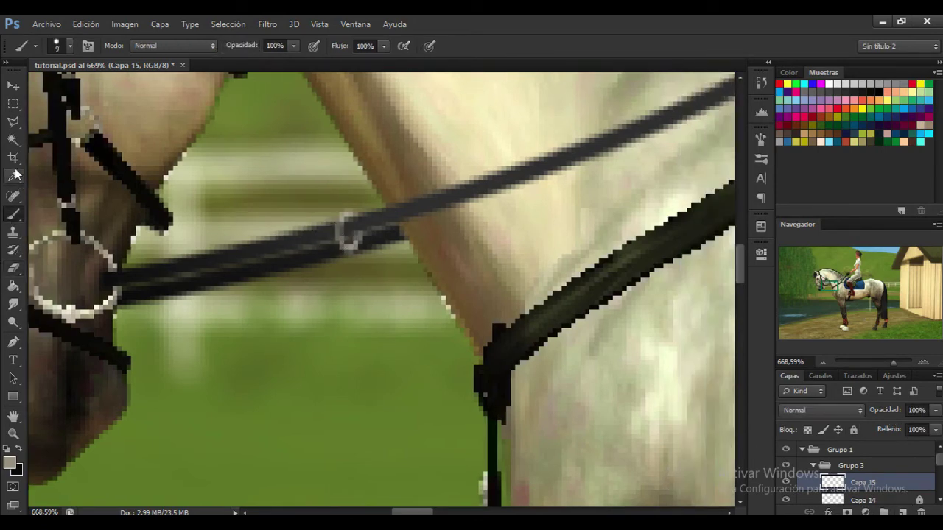
pyautogui.click(14, 175)
pyautogui.click(528, 338)
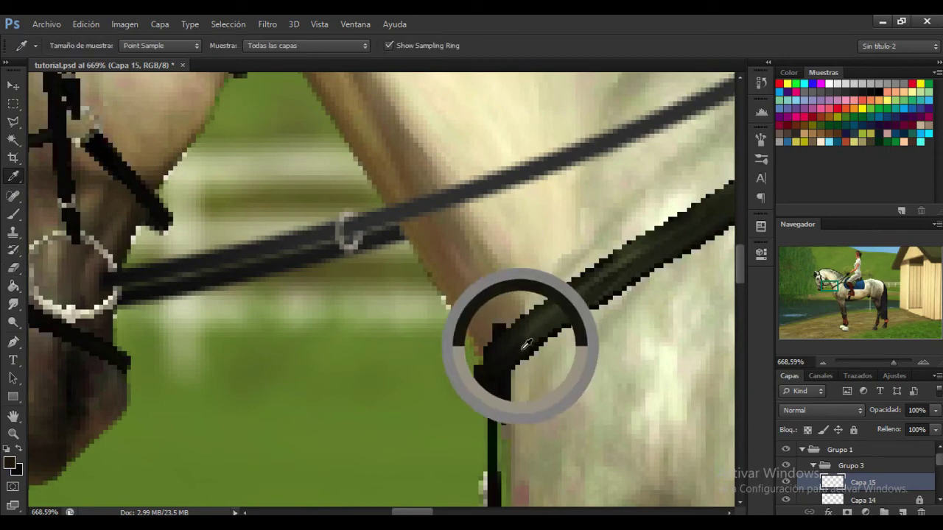
# Set the Brush to 2 px at 100% hardness.
pyautogui.click(13, 215)
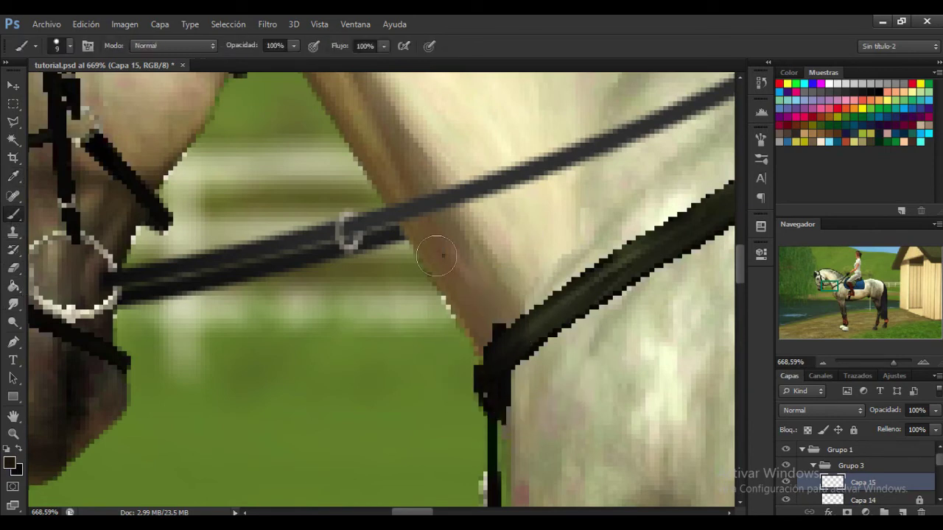
pyautogui.rightClick(589, 368)
pyautogui.scroll(1, 610, 380)
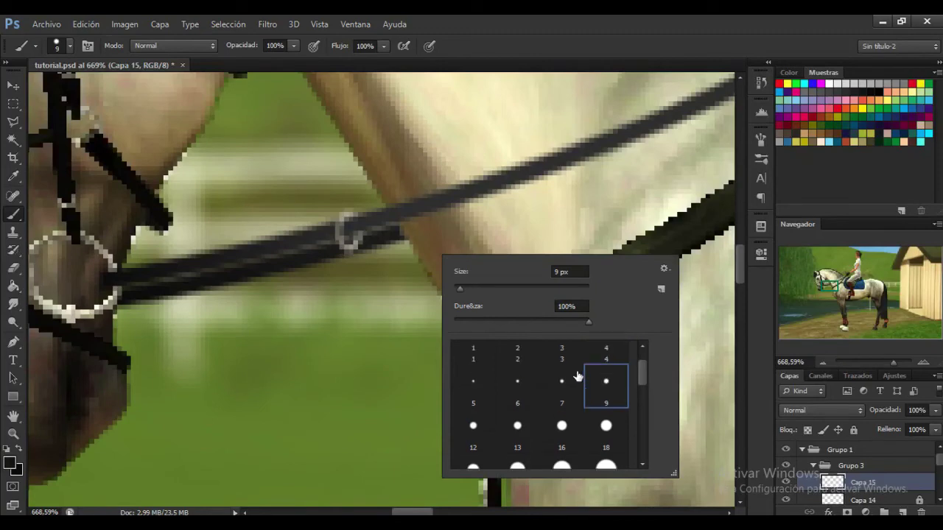
pyautogui.click(604, 359)
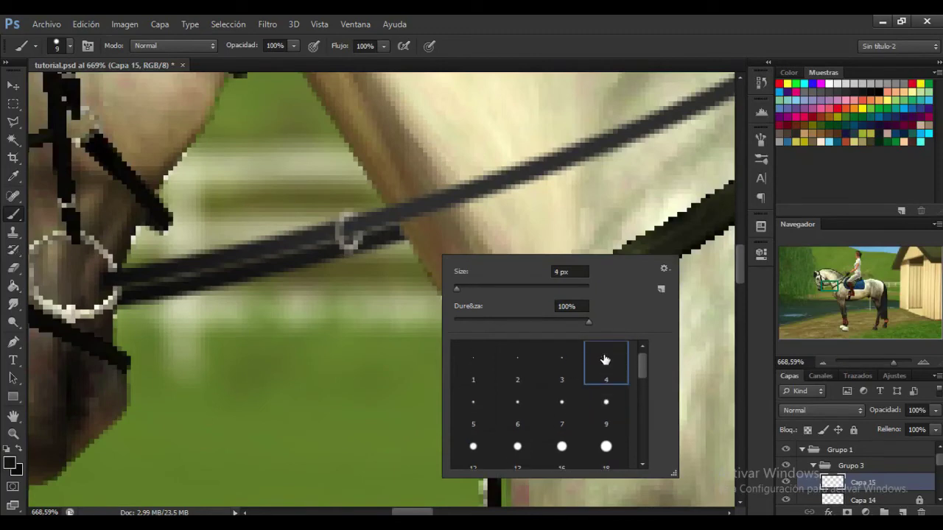
pyautogui.click(556, 367)
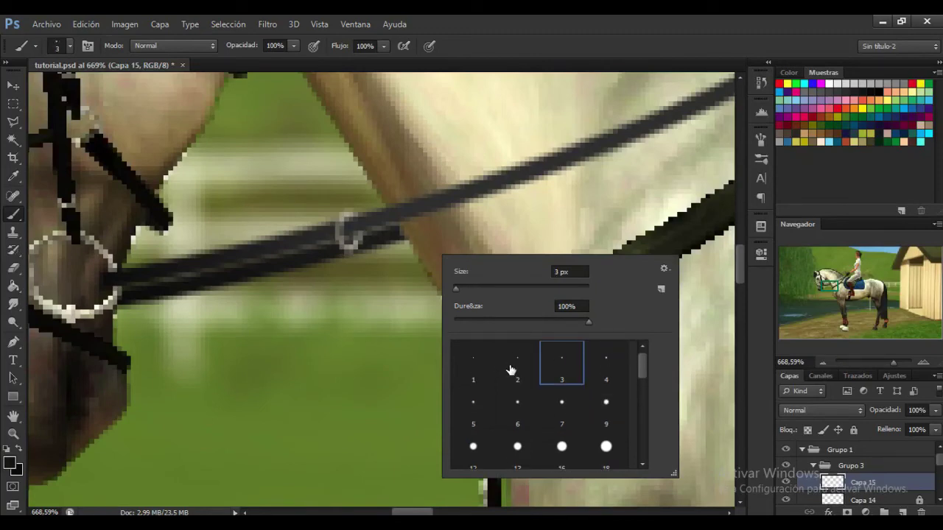
pyautogui.click(512, 369)
pyautogui.click(563, 360)
pyautogui.click(501, 68)
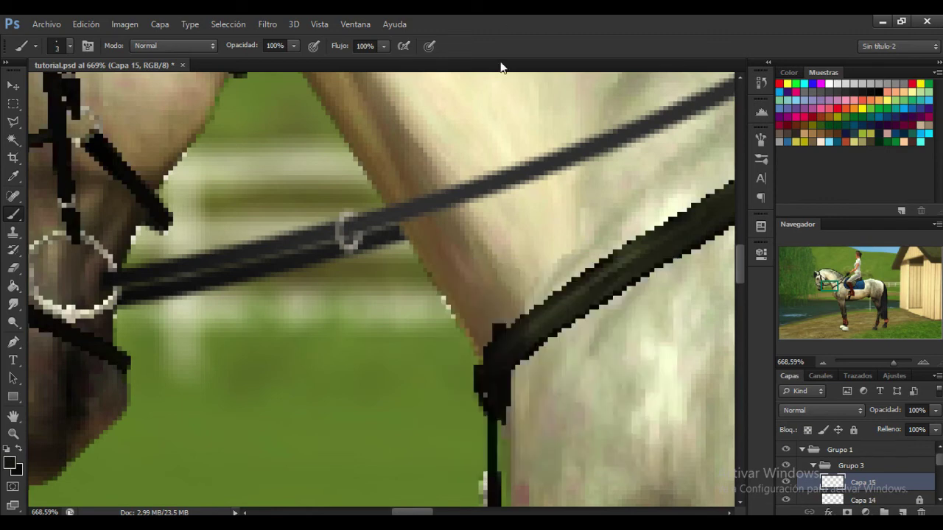
pyautogui.rightClick(565, 430)
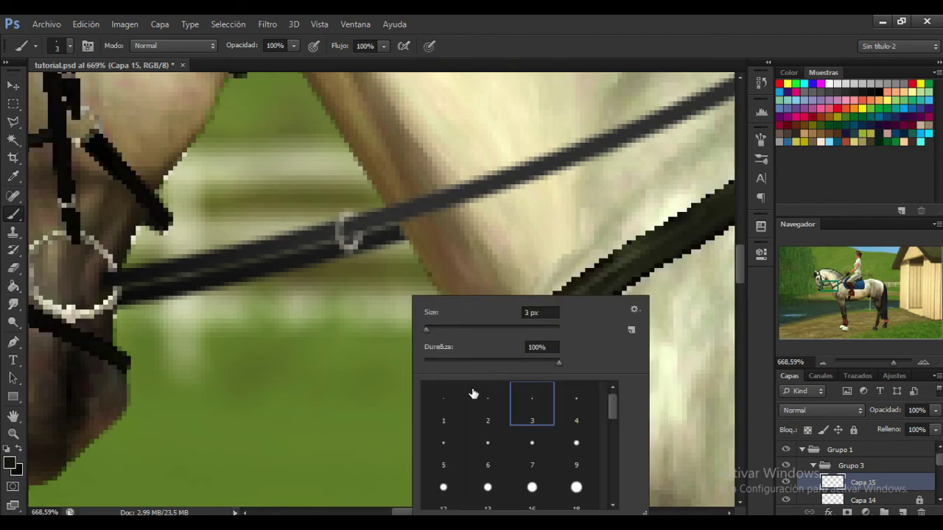
pyautogui.click(488, 404)
pyautogui.click(577, 16)
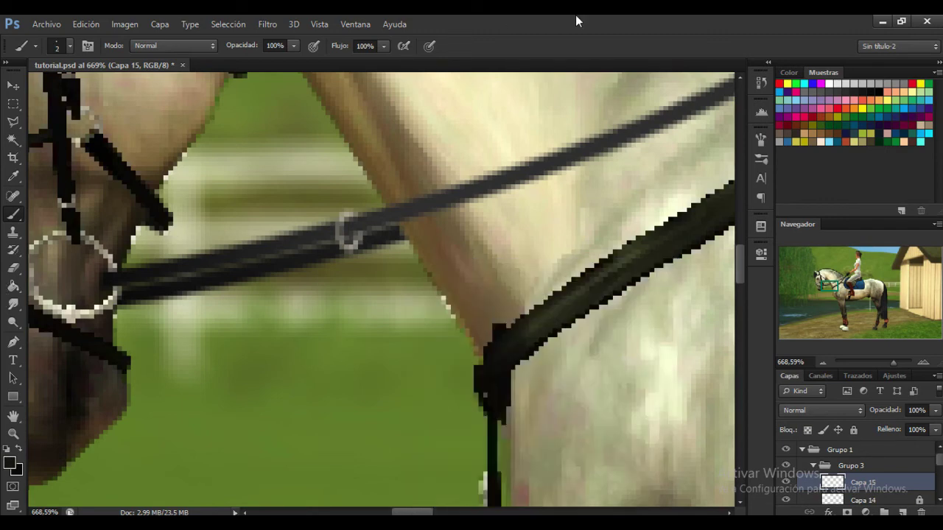
# Draw a drooping curved Pen path from the rein ring to the breastplate's chest junction and stroke it with the Brush.
pyautogui.click(14, 342)
pyautogui.click(349, 242)
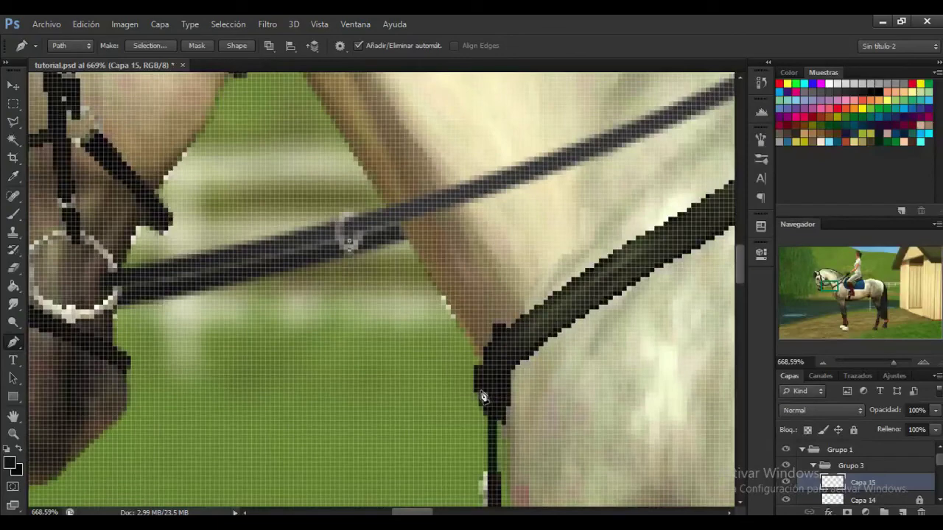
pyautogui.moveTo(577, 168); pyautogui.dragTo(566, 193)
pyautogui.rightClick(426, 343)
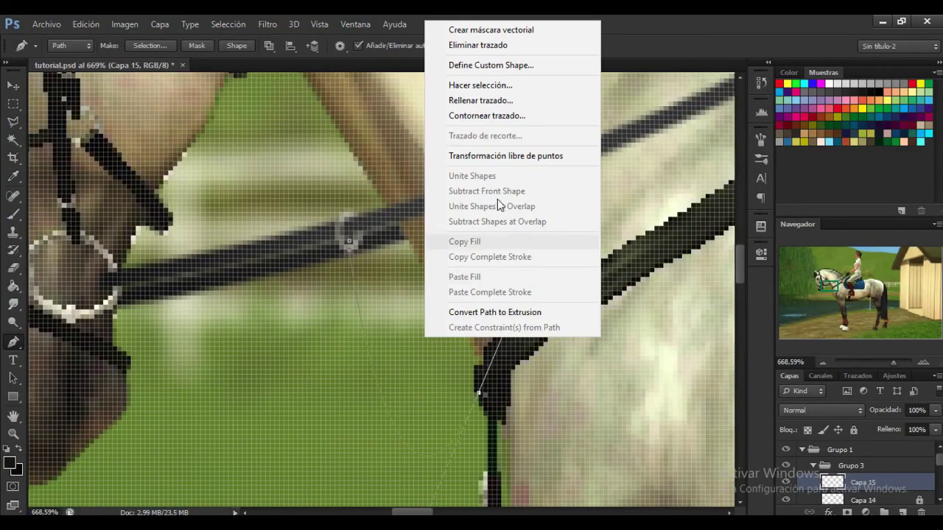
pyautogui.click(495, 122)
pyautogui.click(571, 190)
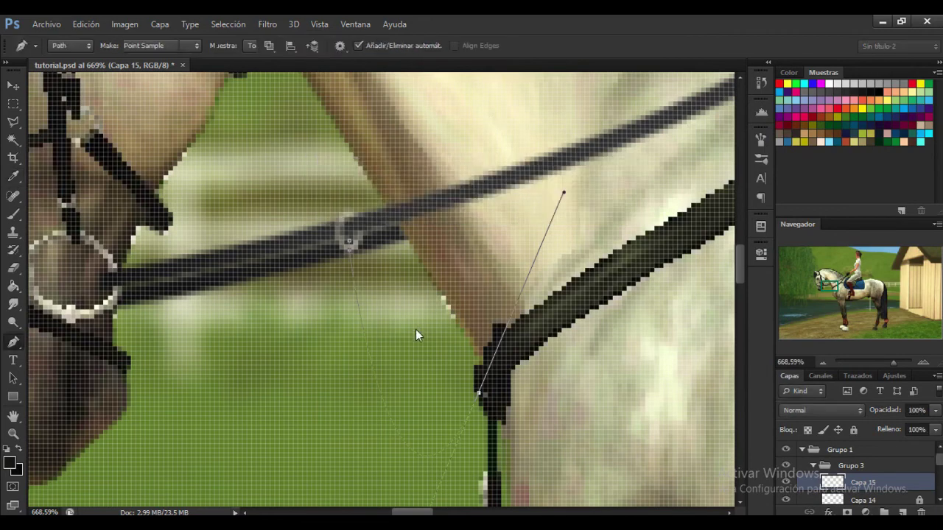
# Clear the stroked path by converting it to a new selection with 0 px feather and deselecting, and hide the pixel grid.
pyautogui.rightClick(414, 330)
pyautogui.click(468, 267)
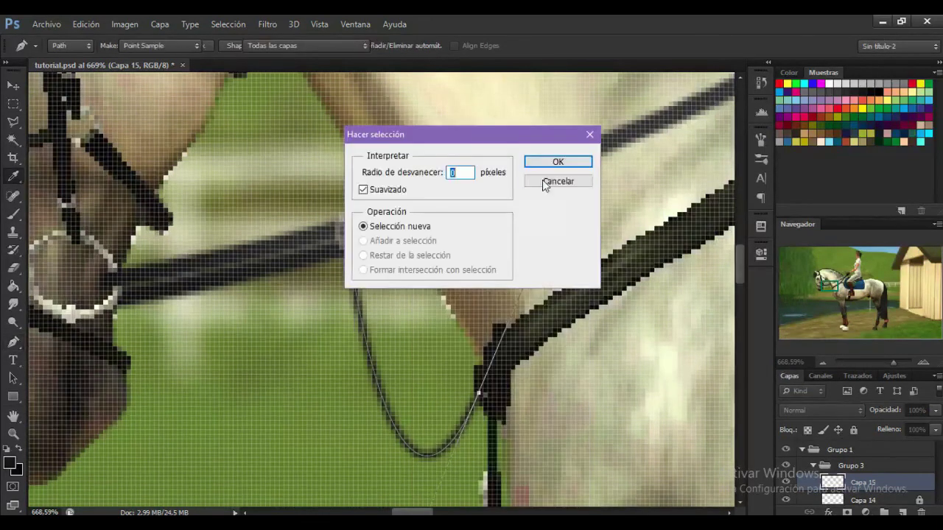
pyautogui.click(544, 160)
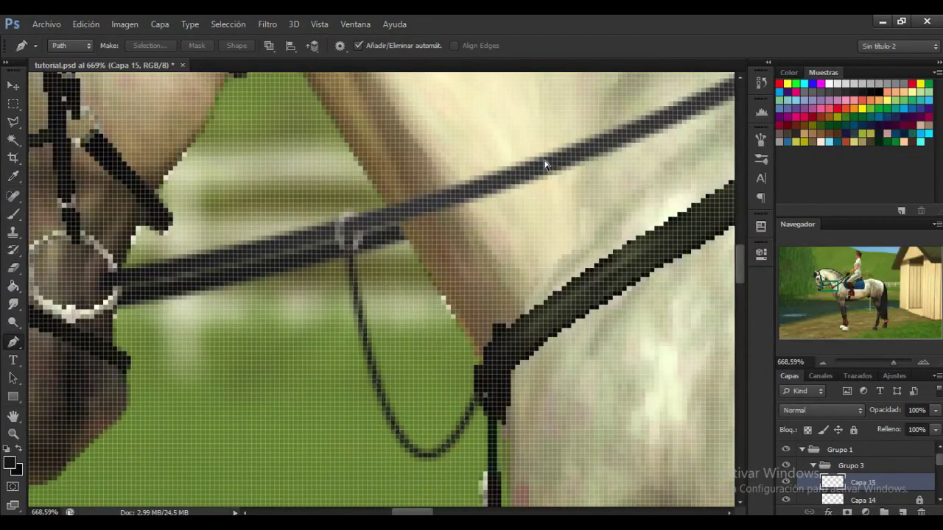
pyautogui.hotkey('ctrl', 'h')
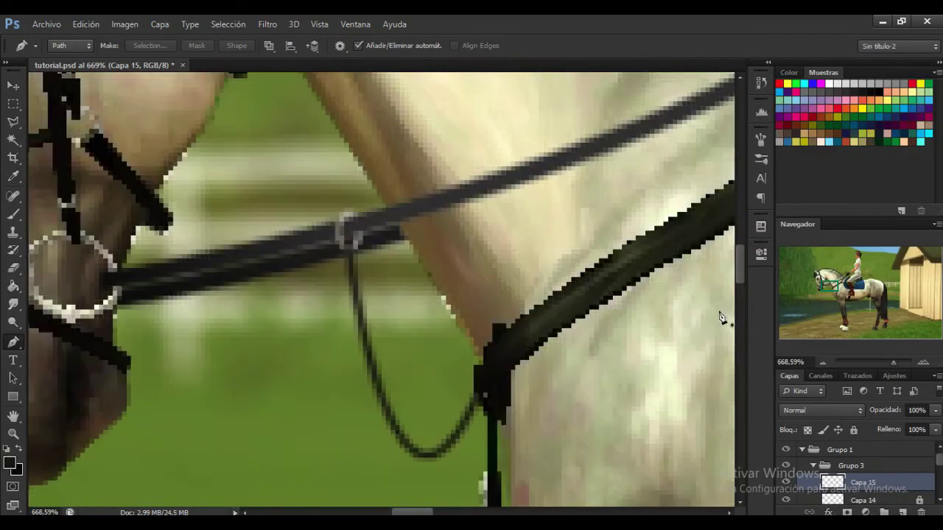
# Duplicate the hanging strap's layer, undo the extra second copy, and merge the remaining copy down into Capa 15.
pyautogui.moveTo(896, 363)
pyautogui.mouseDown()
pyautogui.moveTo(878, 361)
pyautogui.moveTo(890, 364)
pyautogui.mouseUp()
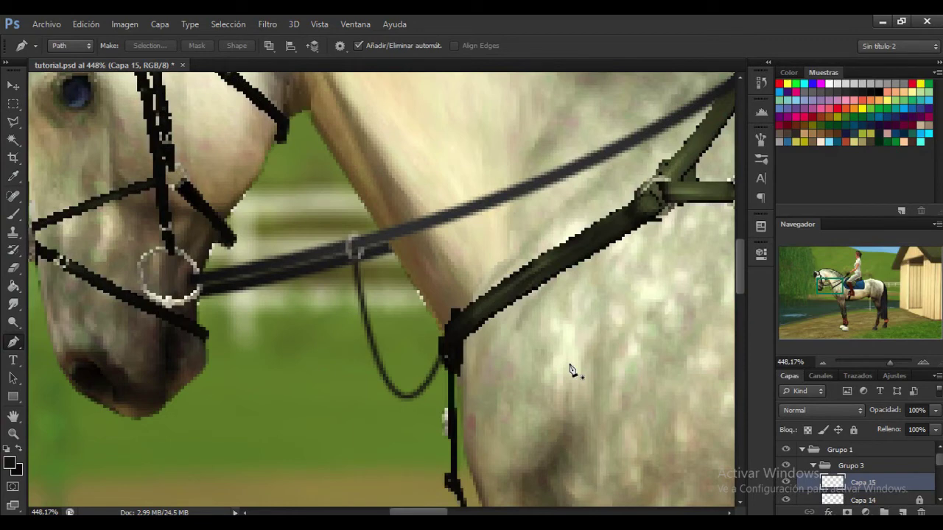
pyautogui.hotkey('ctrl', 'j')
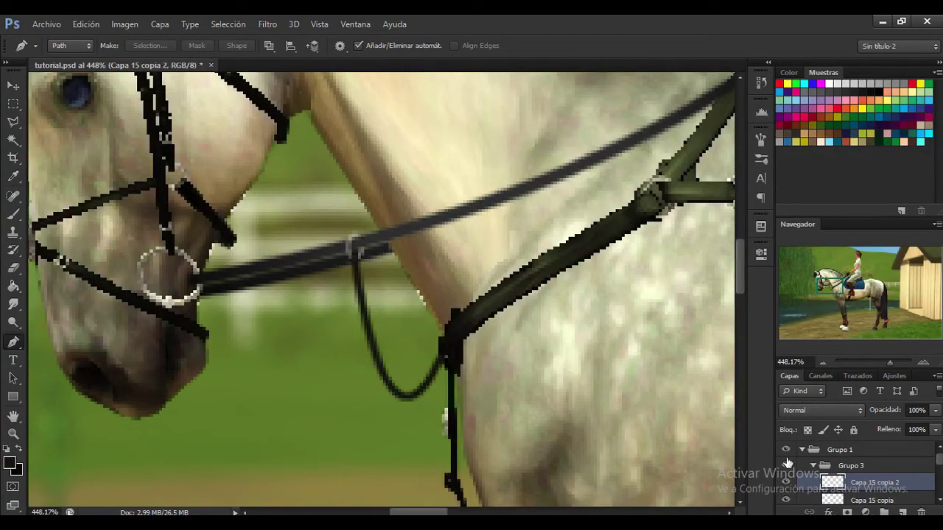
pyautogui.hotkey('ctrl', 'z')
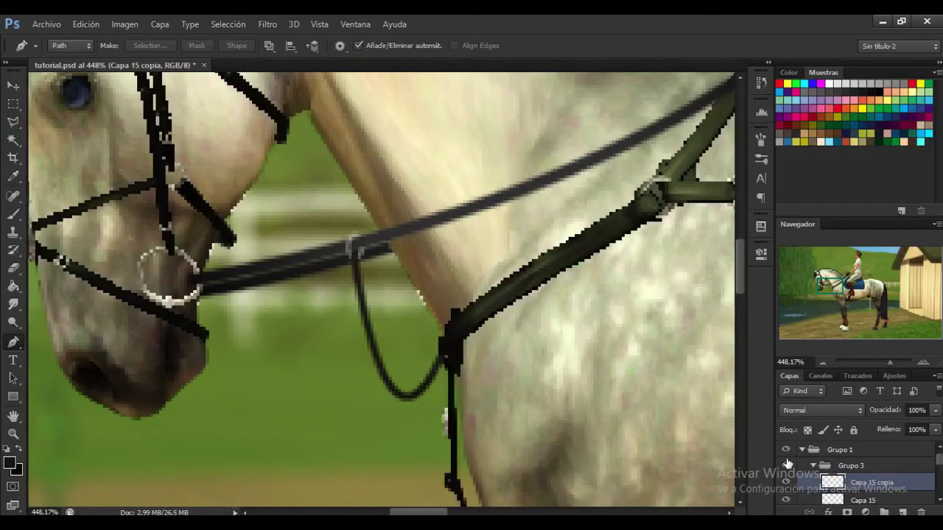
pyautogui.rightClick(893, 486)
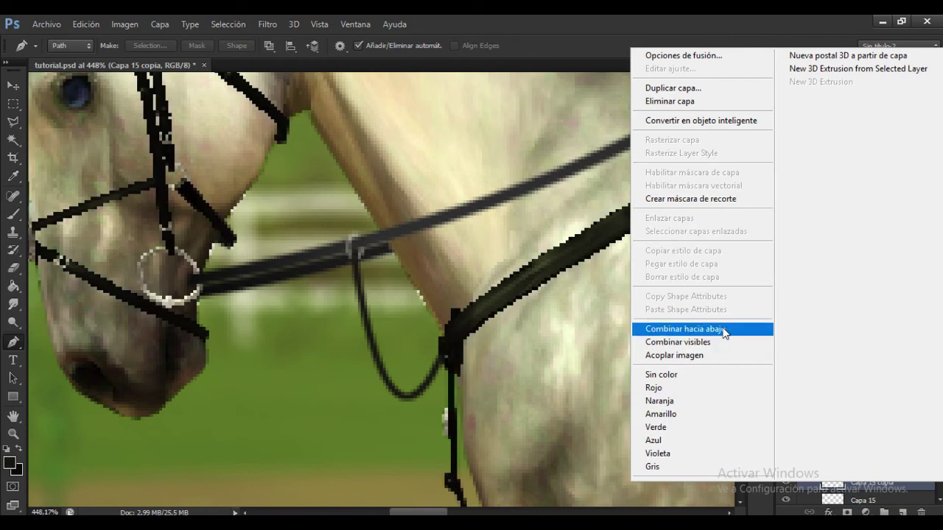
pyautogui.click(766, 337)
pyautogui.click(896, 361)
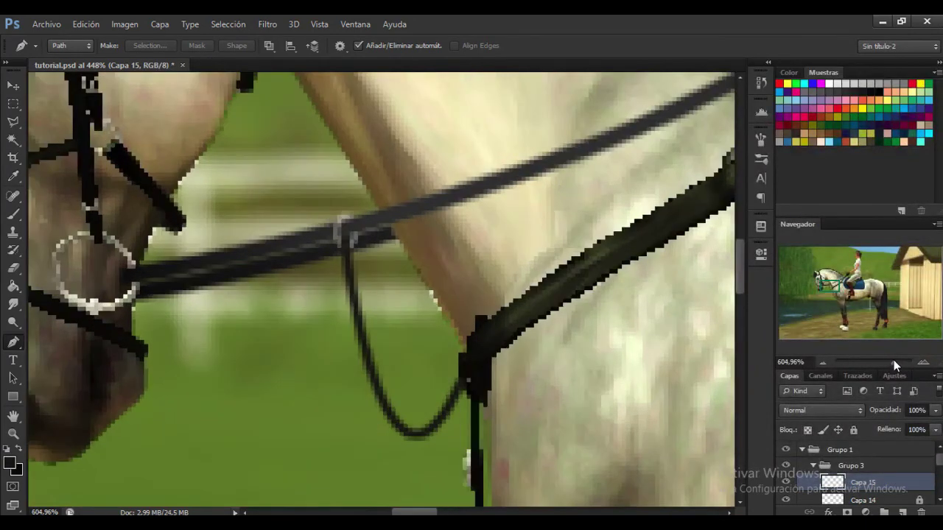
pyautogui.moveTo(894, 361); pyautogui.dragTo(897, 361)
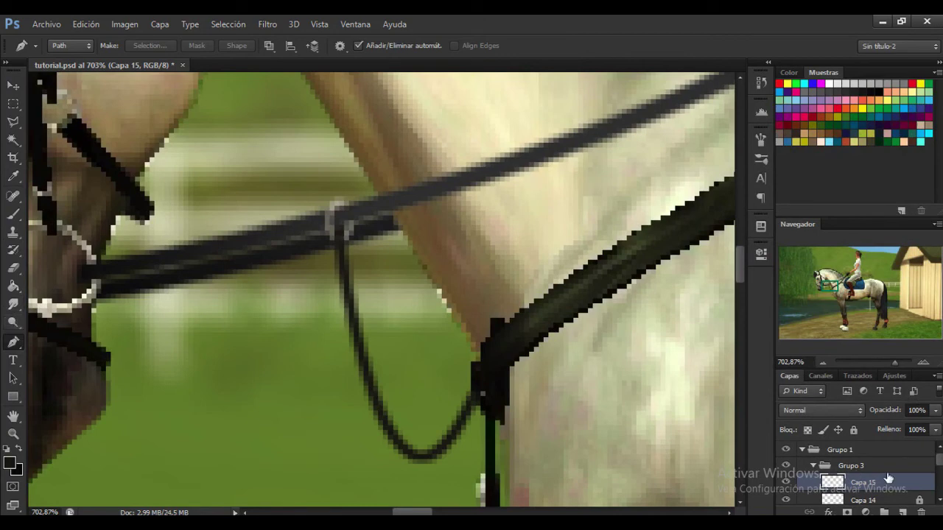
# On a new layer, paint a white highlight along the hanging strap inside its loaded selection, using a soft 16 px Brush.
pyautogui.click(903, 513)
pyautogui.keyDown('ctrl'); pyautogui.click(838, 500); pyautogui.keyUp('ctrl')
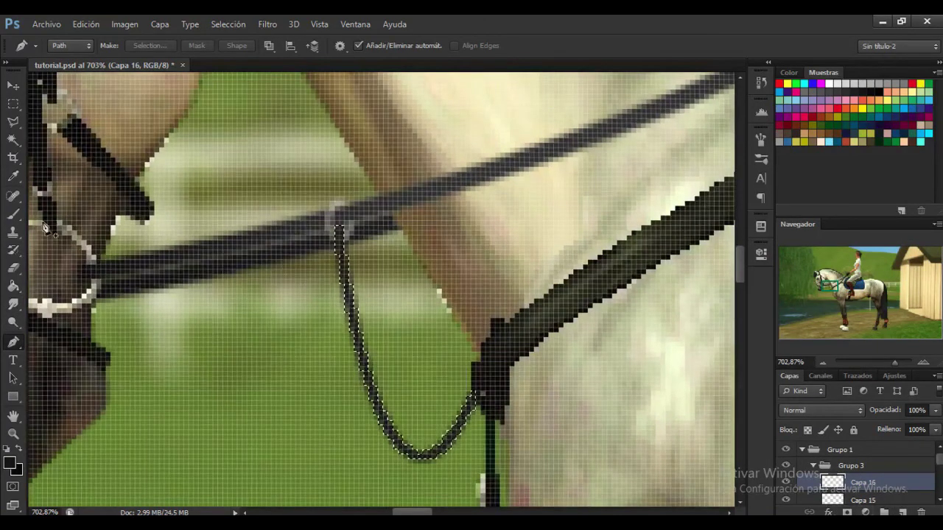
pyautogui.click(14, 214)
pyautogui.click(15, 215)
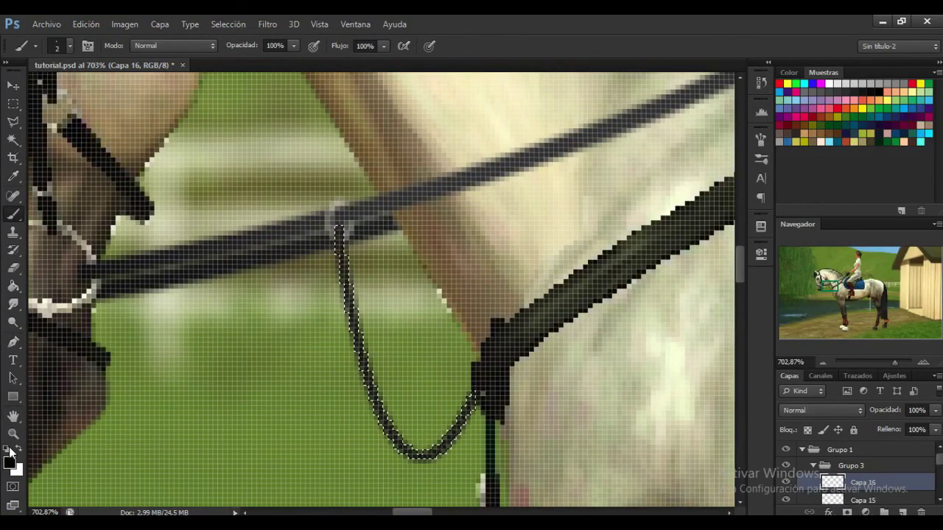
pyautogui.click(20, 452)
pyautogui.rightClick(495, 267)
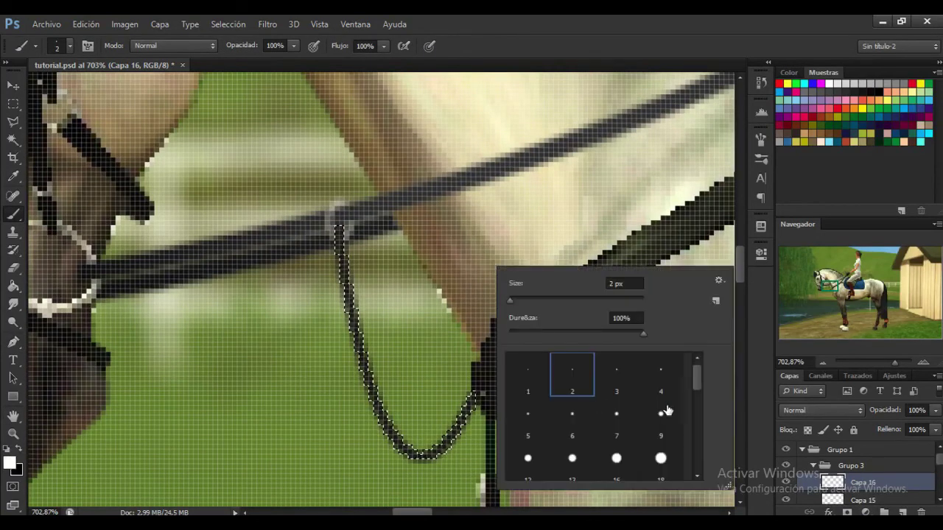
pyautogui.moveTo(696, 390); pyautogui.dragTo(698, 435)
pyautogui.click(614, 447)
pyautogui.moveTo(377, 282)
pyautogui.mouseDown()
pyautogui.moveTo(369, 287)
pyautogui.moveTo(374, 426)
pyautogui.moveTo(410, 450)
pyautogui.moveTo(441, 451)
pyautogui.mouseUp()
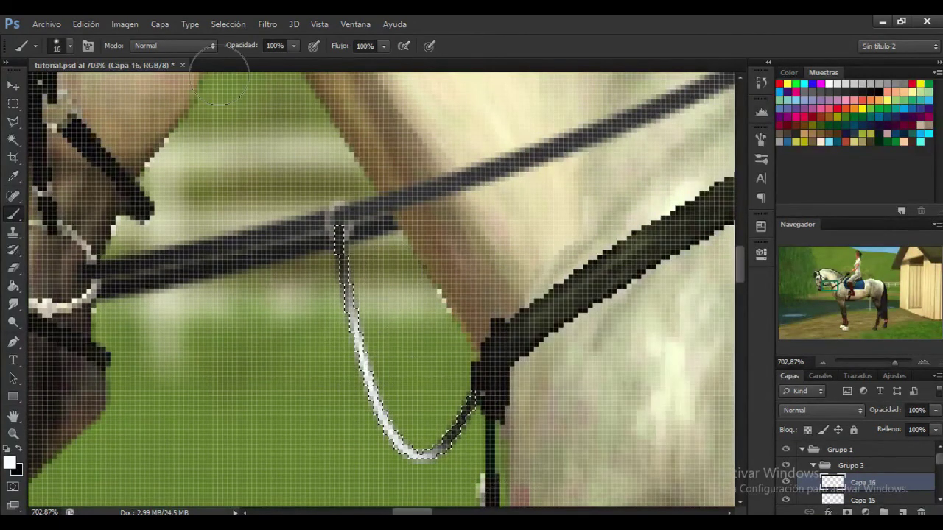
# Apply a Gaussian Blur with a 2.3 px radius to the strap's white highlight.
pyautogui.click(266, 23)
pyautogui.moveTo(395, 164)
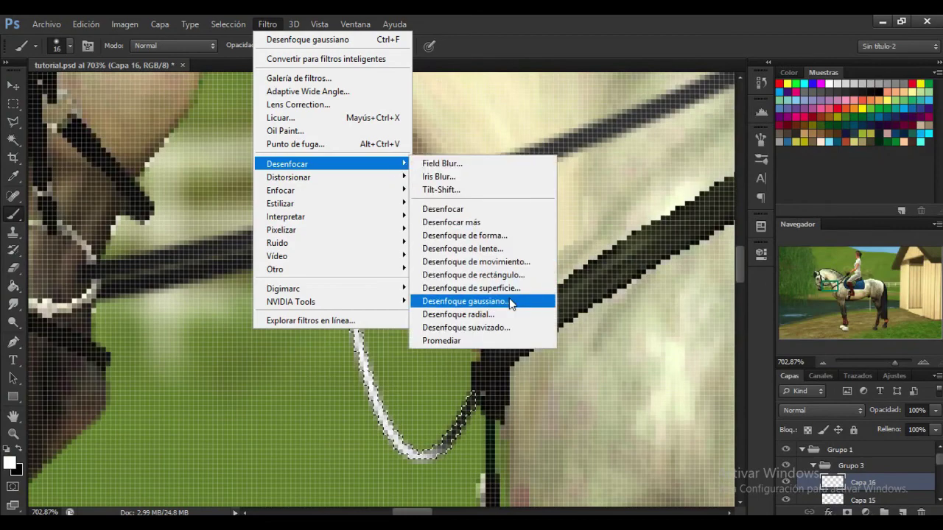
pyautogui.click(509, 301)
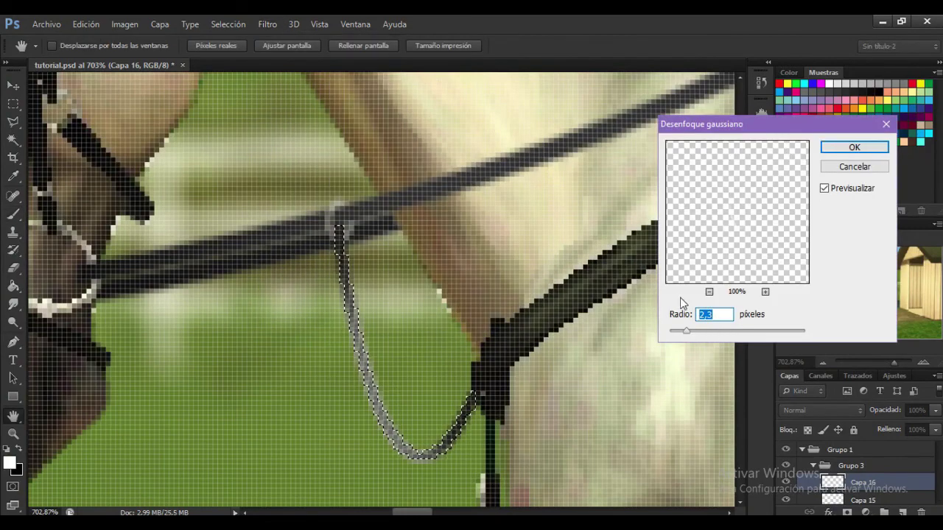
pyautogui.click(854, 147)
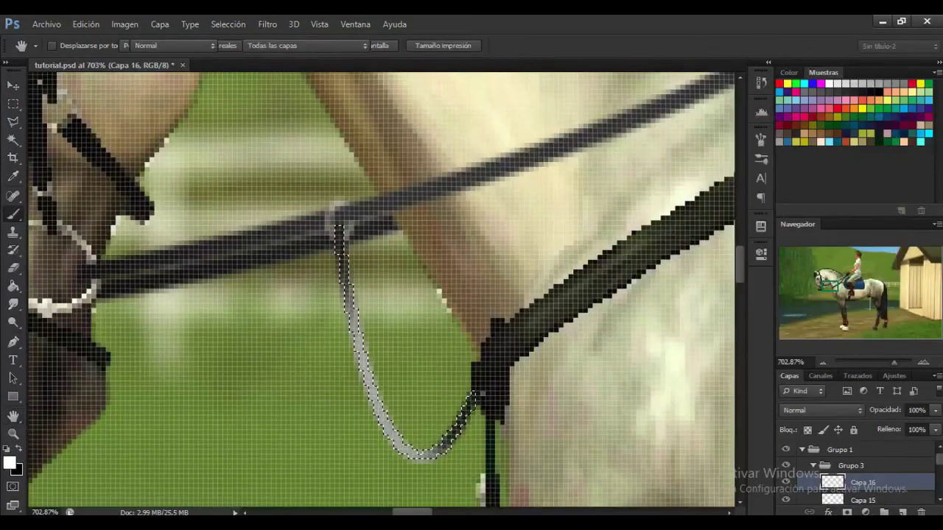
# Deselect the strap and lower the highlight layer's opacity to 22%.
pyautogui.click(934, 410)
pyautogui.moveTo(909, 428); pyautogui.dragTo(902, 427)
pyautogui.click(792, 375)
pyautogui.hotkey('ctrl', 'd')
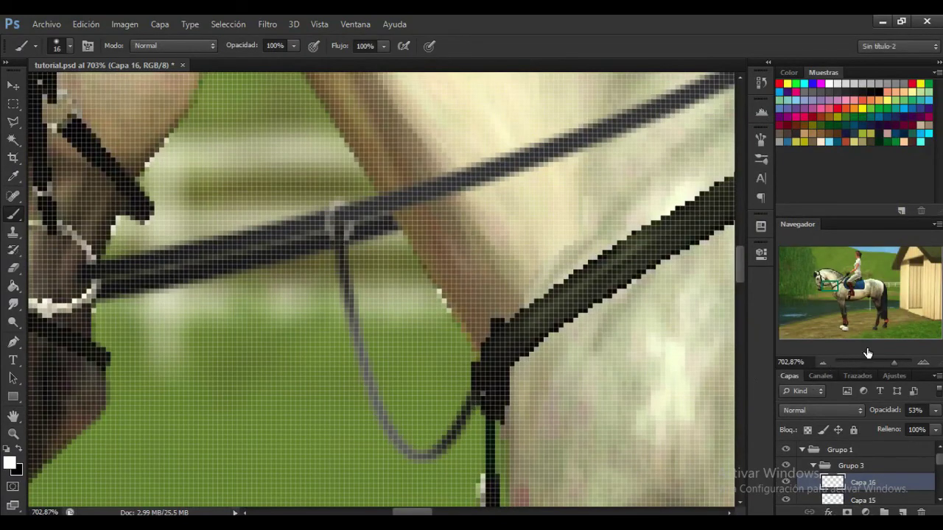
pyautogui.click(883, 363)
pyautogui.moveTo(883, 362); pyautogui.dragTo(876, 362)
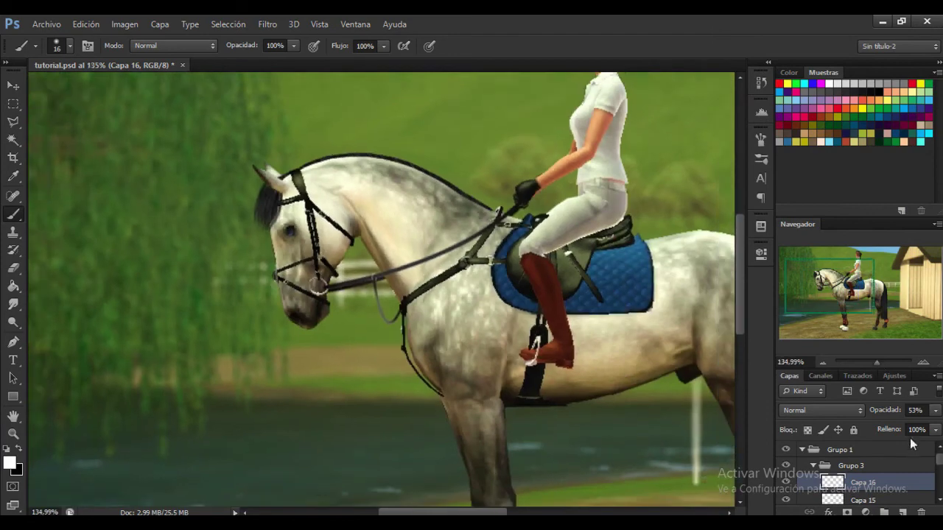
pyautogui.click(934, 411)
pyautogui.moveTo(888, 426); pyautogui.dragTo(884, 426)
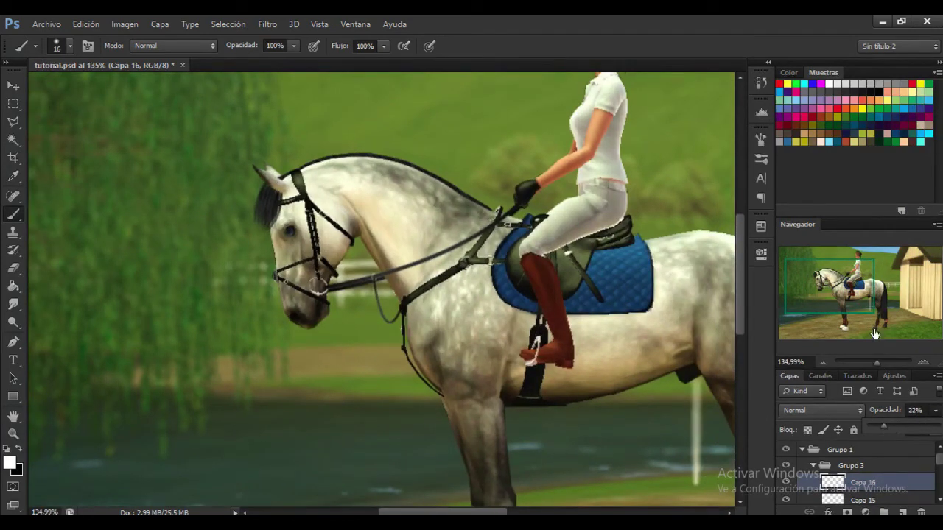
# Merge the highlight layer Capa 16 with the strap layer Capa 15.
pyautogui.moveTo(854, 293); pyautogui.dragTo(854, 290)
pyautogui.moveTo(879, 361); pyautogui.dragTo(888, 361)
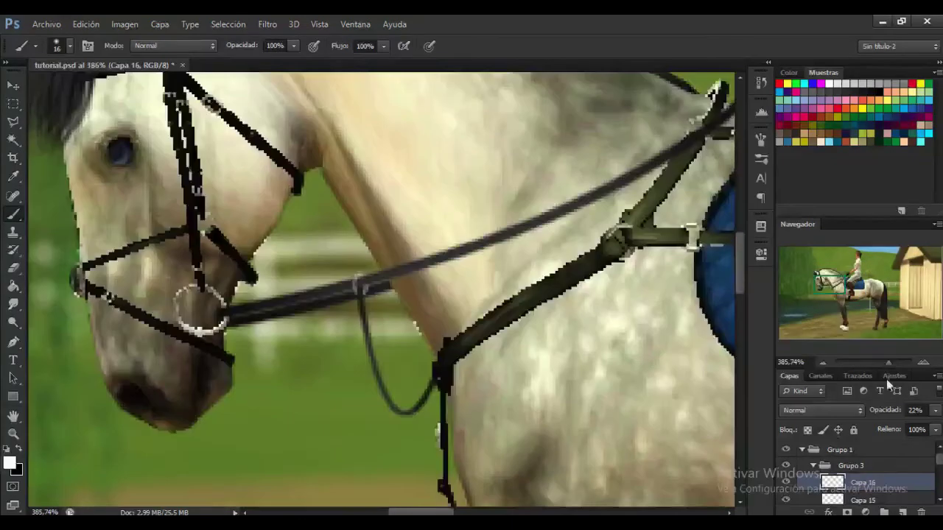
pyautogui.scroll(-1, 892, 483)
pyautogui.rightClick(893, 475)
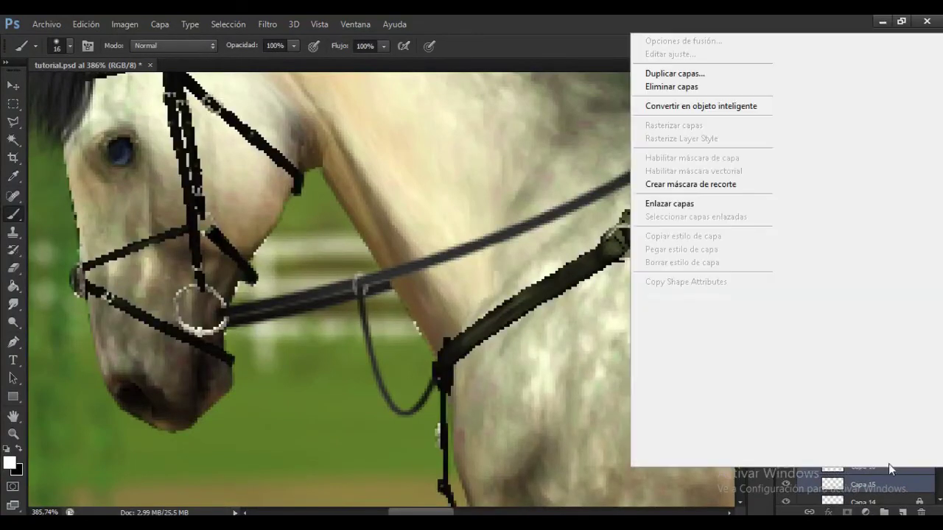
pyautogui.click(719, 319)
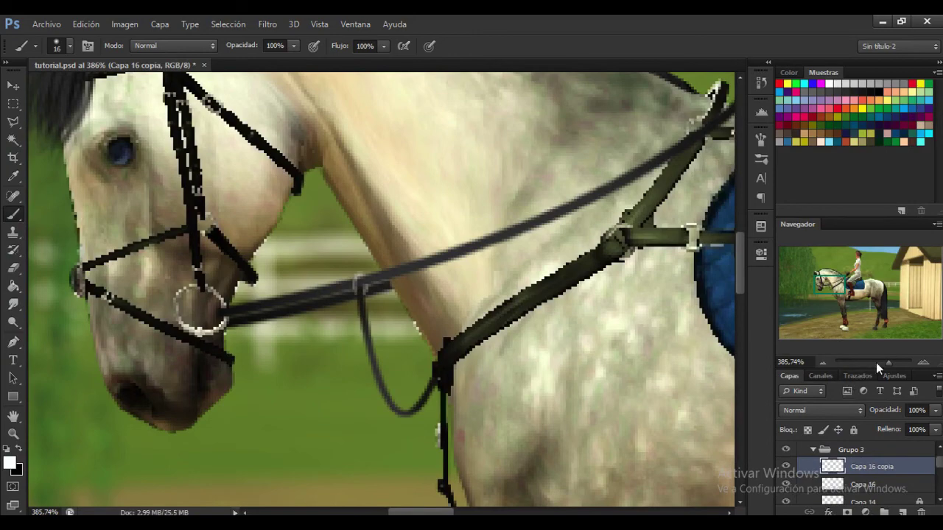
pyautogui.moveTo(888, 362); pyautogui.dragTo(891, 361)
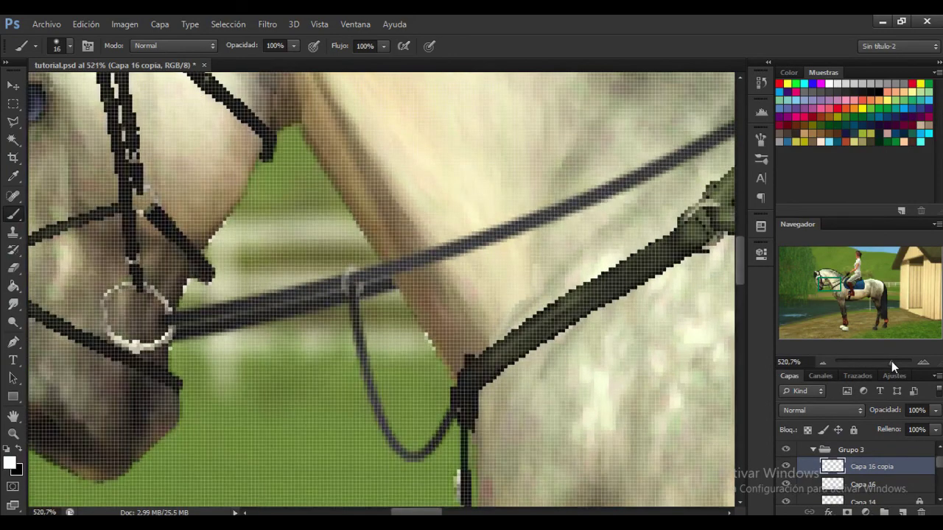
pyautogui.moveTo(891, 361); pyautogui.dragTo(893, 362)
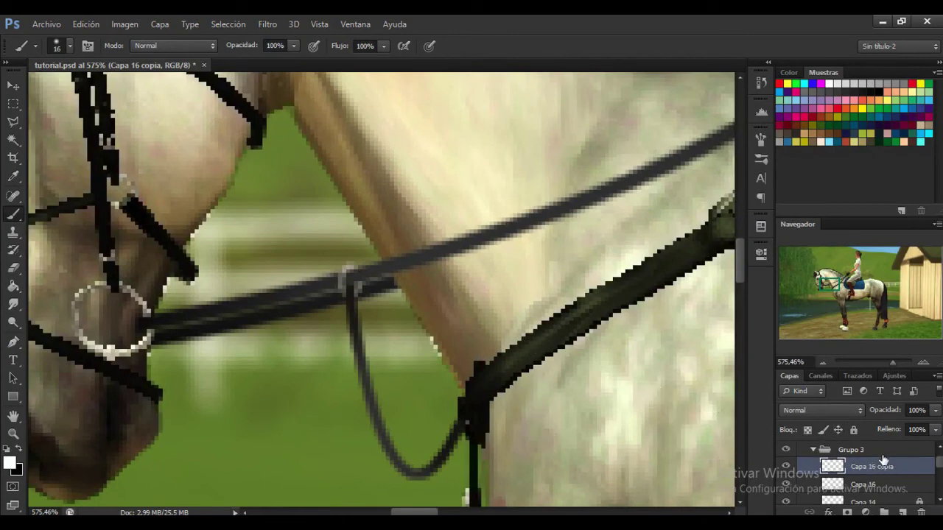
pyautogui.moveTo(884, 464); pyautogui.dragTo(876, 492)
pyautogui.hotkey('ctrl', 't')
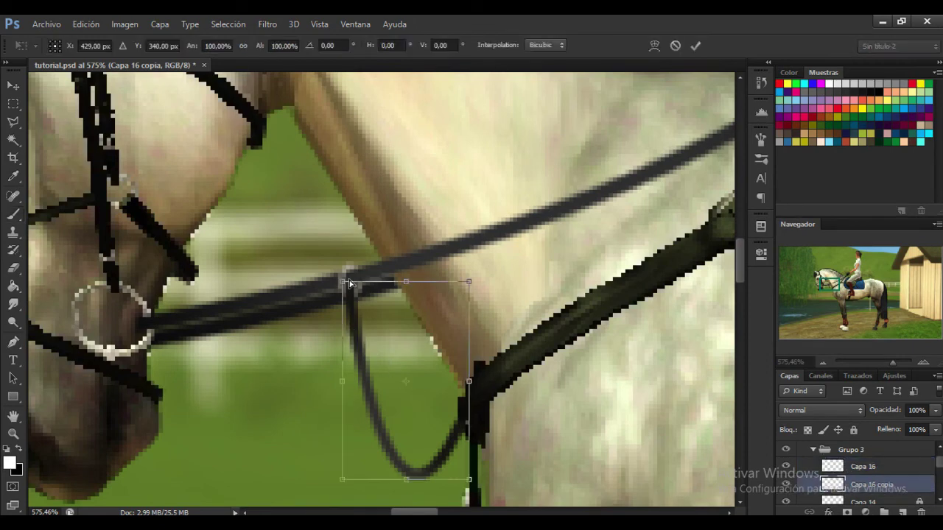
pyautogui.moveTo(546, 271)
pyautogui.mouseDown()
pyautogui.moveTo(538, 263)
pyautogui.moveTo(564, 199)
pyautogui.mouseUp()
pyautogui.click(674, 45)
pyautogui.hotkey('ctrl', 'z')
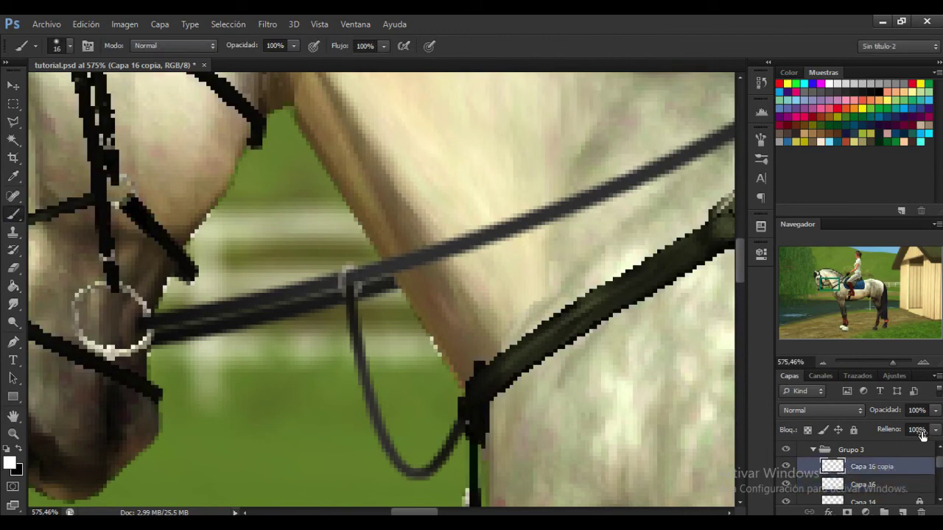
pyautogui.hotkey('ctrl', 'alt', 'z')
# Merge the strap layer Capa 16 with the locked layer Capa 14 directly beneath it.
pyautogui.keyDown('ctrl'); pyautogui.click(886, 488); pyautogui.keyUp('ctrl')
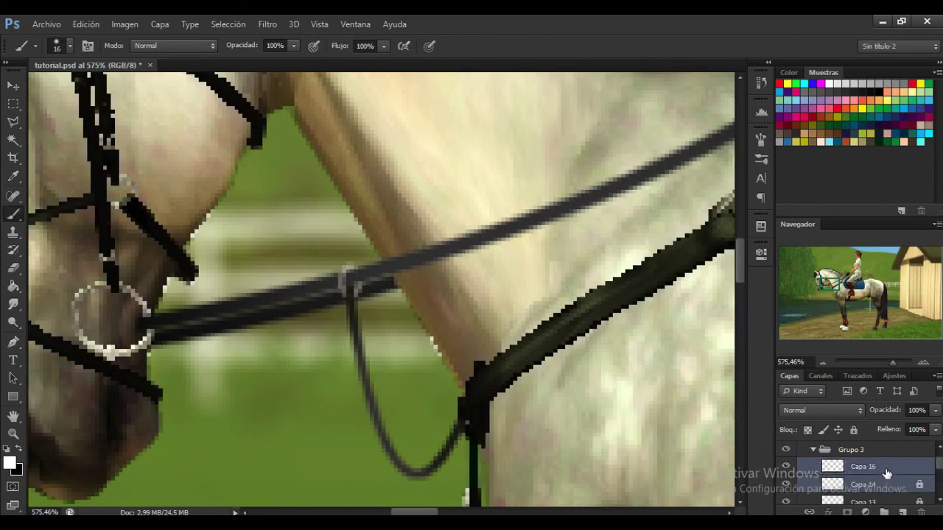
pyautogui.rightClick(886, 488)
pyautogui.click(690, 317)
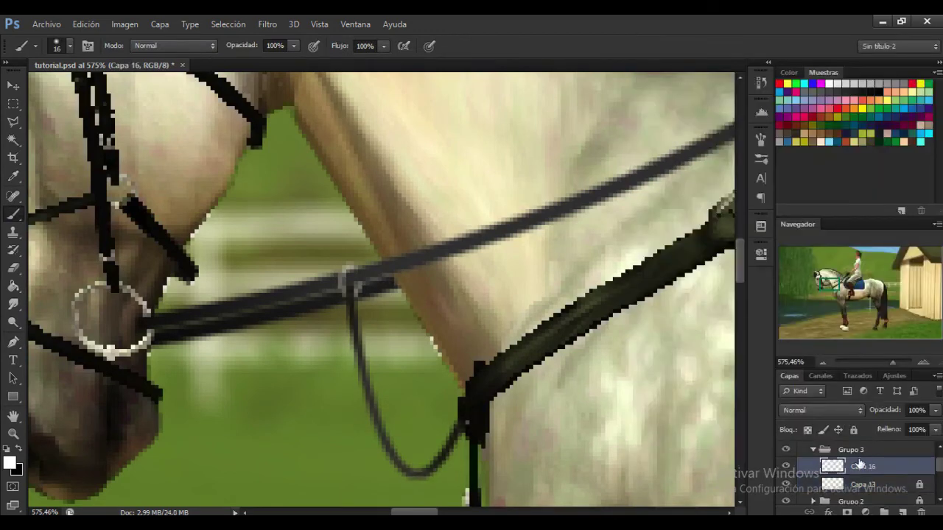
# Duplicate Capa 16, lock the original layer and place the copy beneath it.
pyautogui.hotkey('ctrl', 'j')
pyautogui.click(866, 487)
pyautogui.click(854, 430)
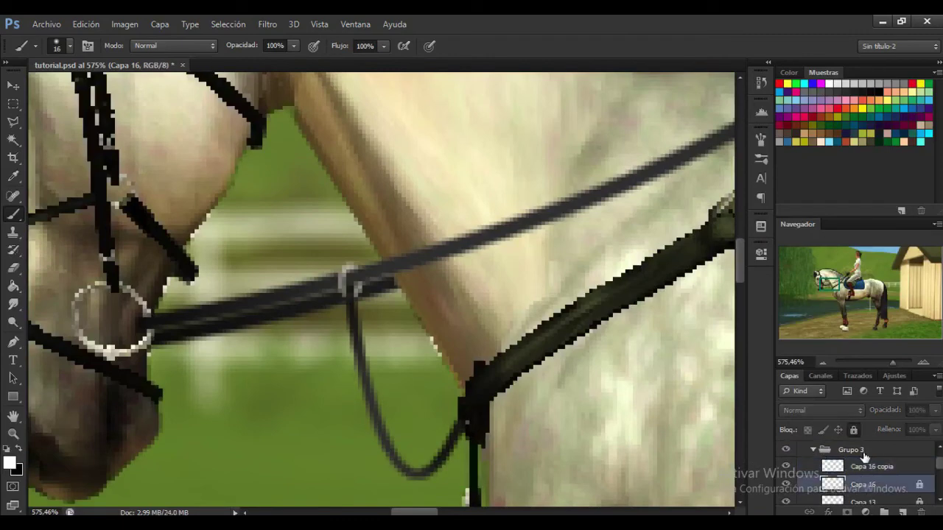
pyautogui.moveTo(816, 471); pyautogui.dragTo(856, 490)
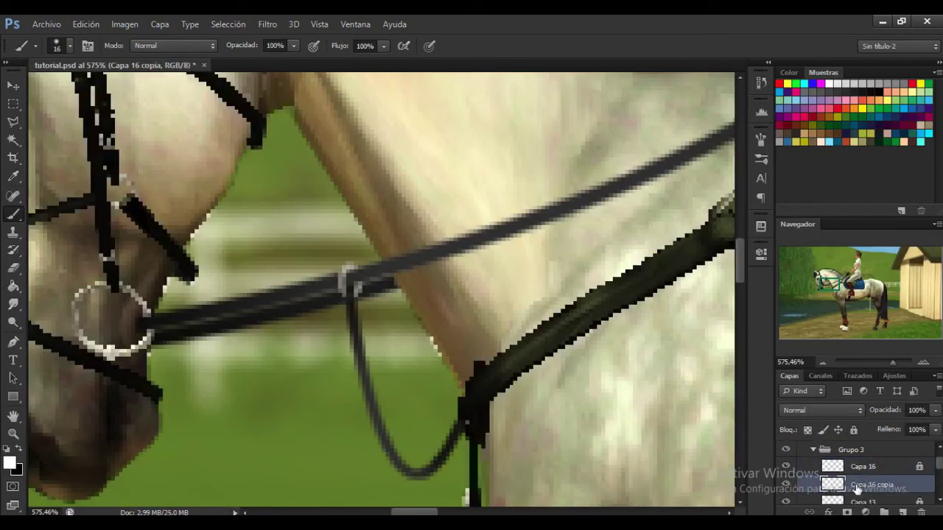
# Rotate the copied ring and strap by about -6.35° and offset it slightly to the horse's head side of the original.
pyautogui.hotkey('ctrl', 't')
pyautogui.moveTo(469, 304); pyautogui.dragTo(486, 269)
pyautogui.moveTo(406, 304)
pyautogui.mouseDown()
pyautogui.moveTo(397, 312)
pyautogui.moveTo(406, 318)
pyautogui.mouseUp()
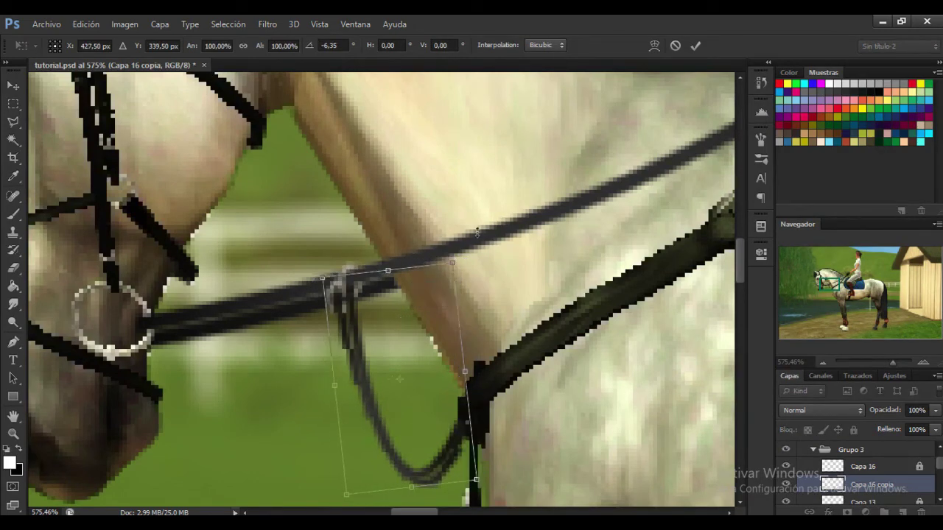
pyautogui.click(693, 46)
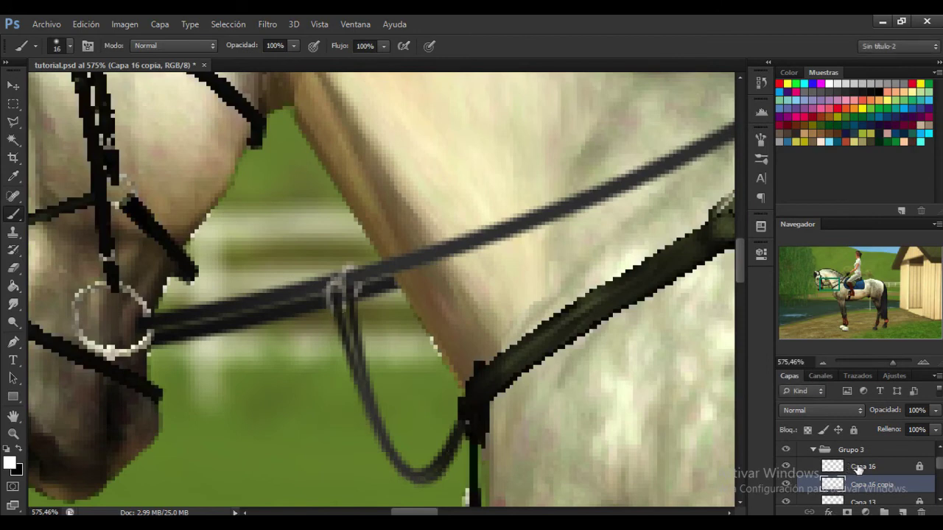
# Move the strap copy's layer between Capa 2 and Capa 13 copia, and shift it to X 425.5 px, Y 341 px.
pyautogui.scroll(-1, 847, 479)
pyautogui.moveTo(865, 514); pyautogui.dragTo(870, 475)
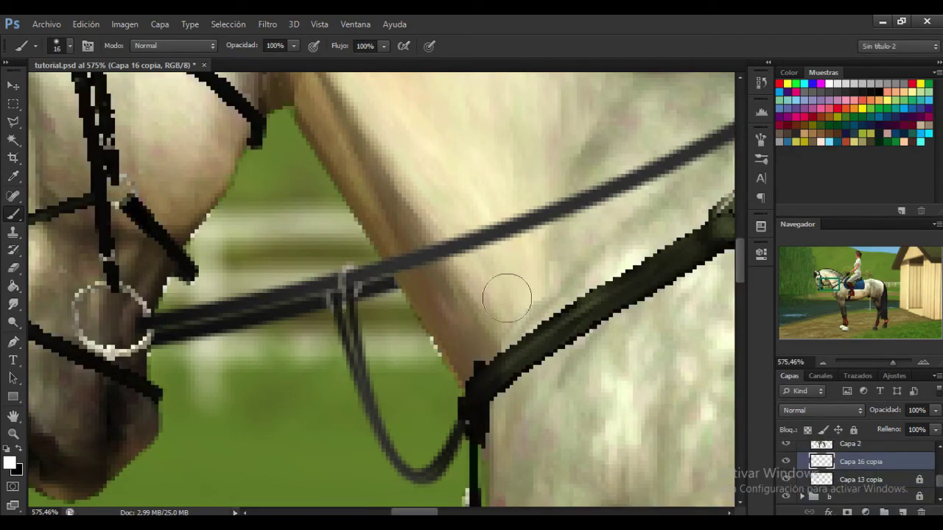
pyautogui.hotkey('ctrl', 't')
pyautogui.moveTo(415, 366); pyautogui.dragTo(409, 369)
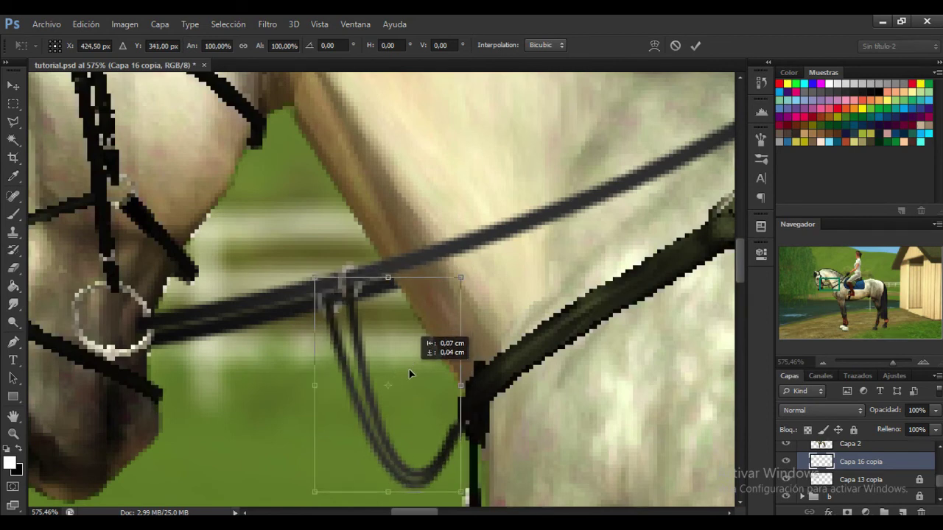
pyautogui.press('Right')
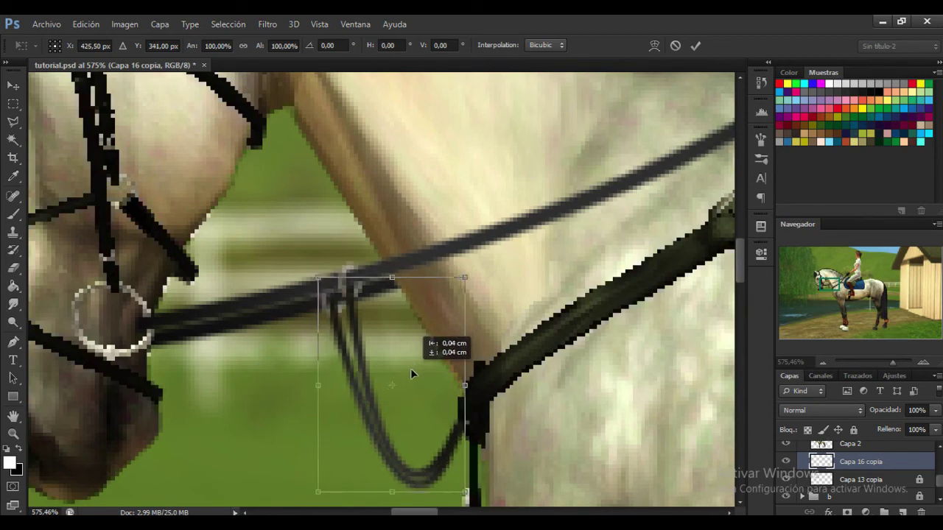
pyautogui.click(691, 48)
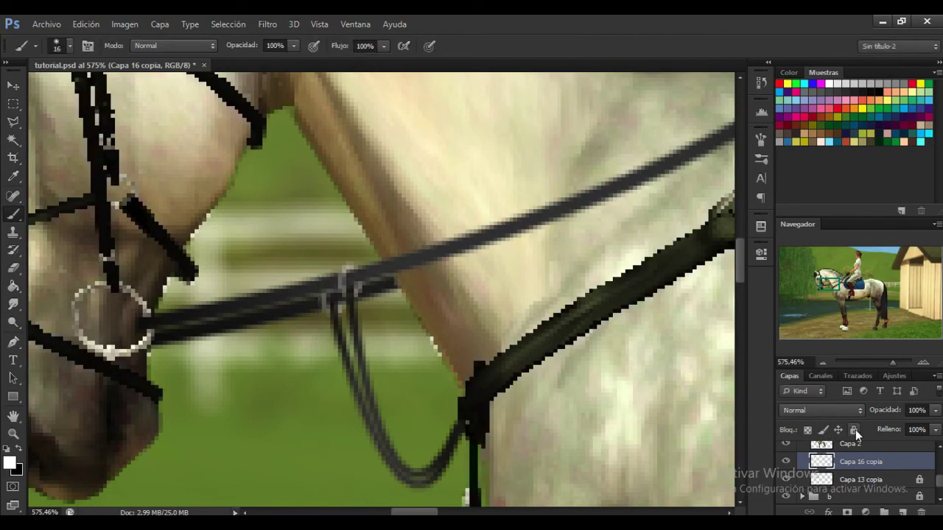
# Darken the strap copy with a Curves point at input 151, output 110, and lock its layer.
pyautogui.hotkey('ctrl', 'm')
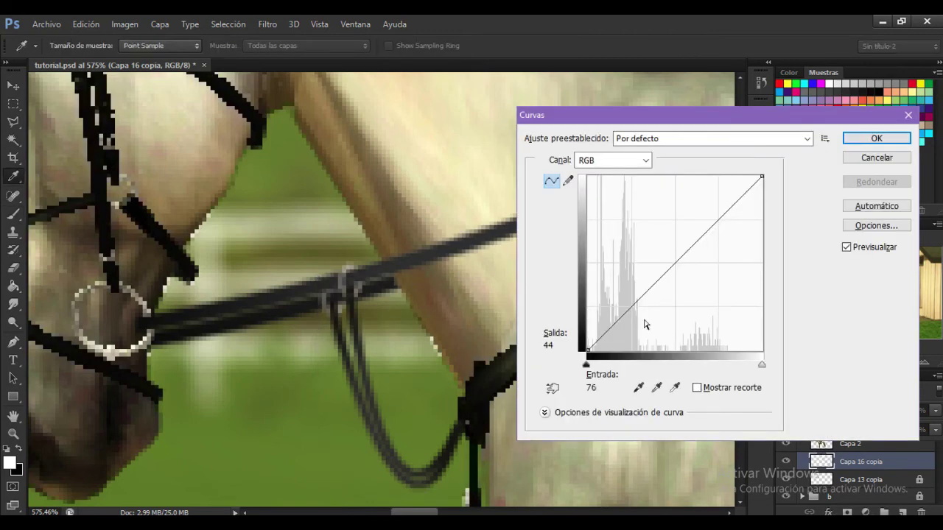
pyautogui.moveTo(675, 272); pyautogui.dragTo(687, 274)
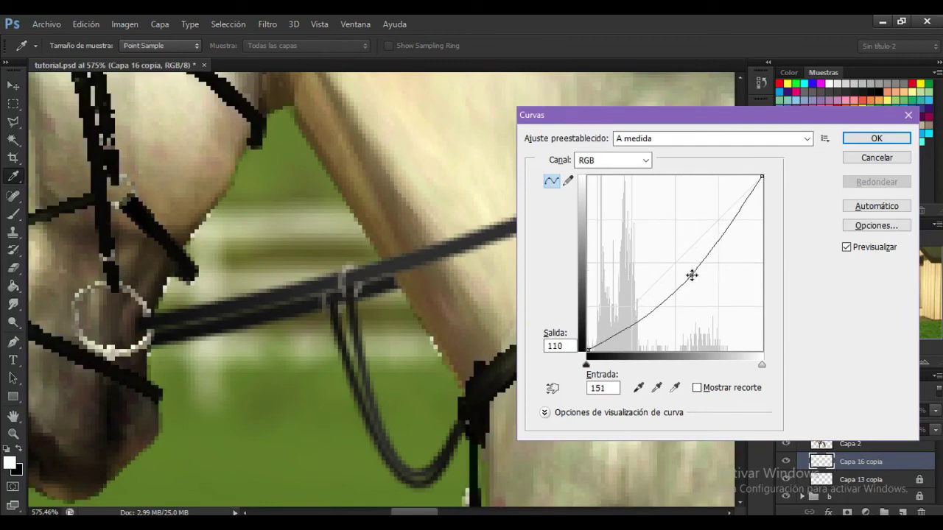
pyautogui.click(878, 140)
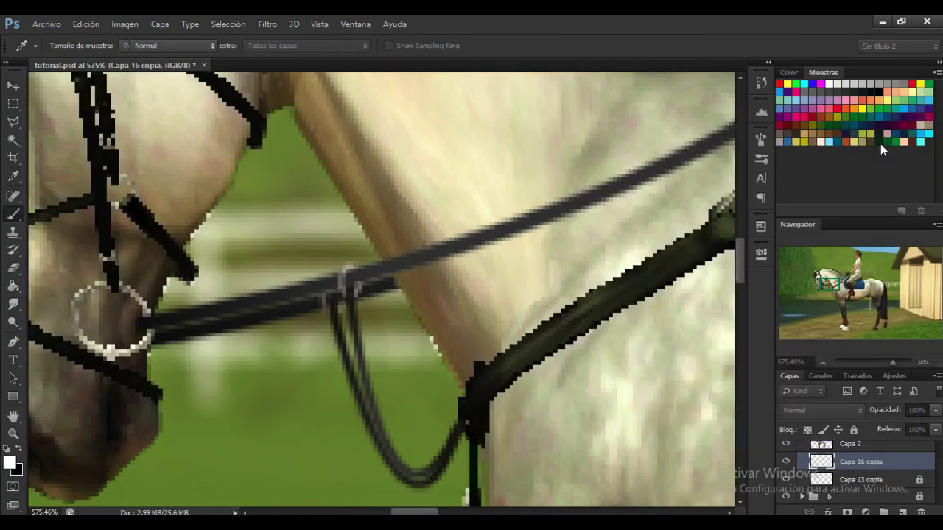
pyautogui.click(853, 430)
# Add a new empty layer above Capa 16 in Grupo 3 for the next tack detail.
pyautogui.click(883, 363)
pyautogui.moveTo(882, 362); pyautogui.dragTo(873, 364)
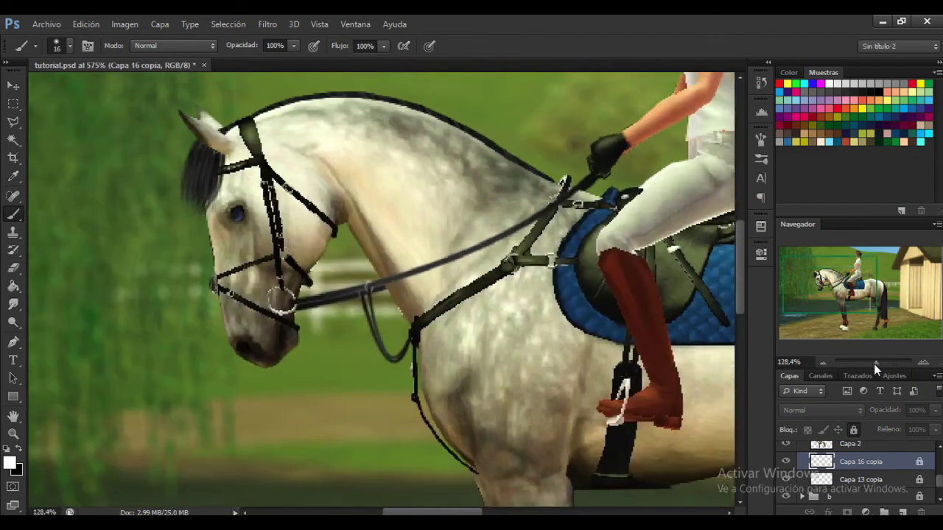
pyautogui.moveTo(844, 299); pyautogui.dragTo(853, 307)
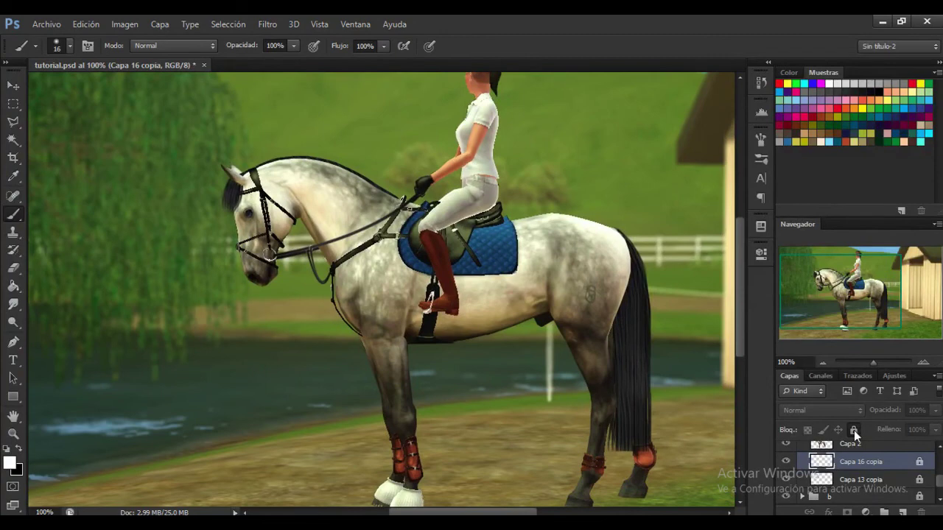
pyautogui.scroll(3, 856, 460)
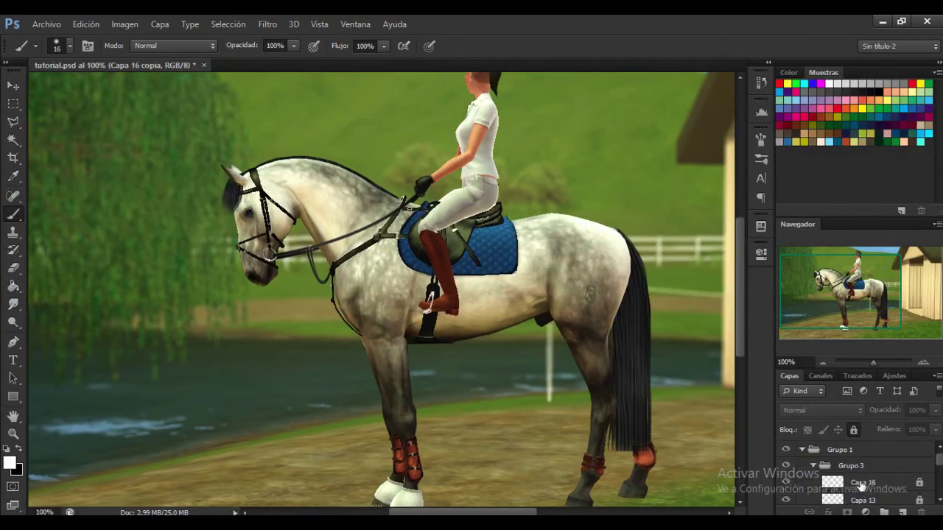
pyautogui.click(862, 485)
pyautogui.click(902, 512)
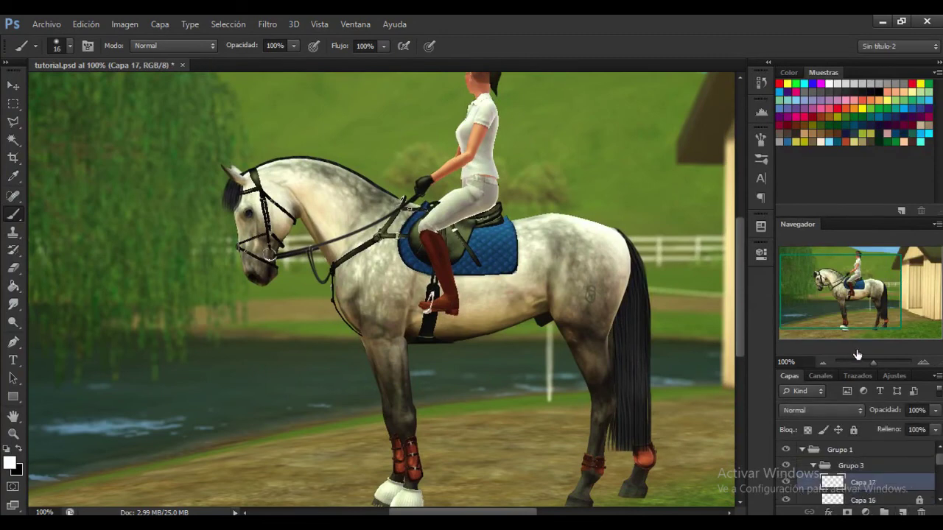
pyautogui.moveTo(872, 362); pyautogui.dragTo(886, 363)
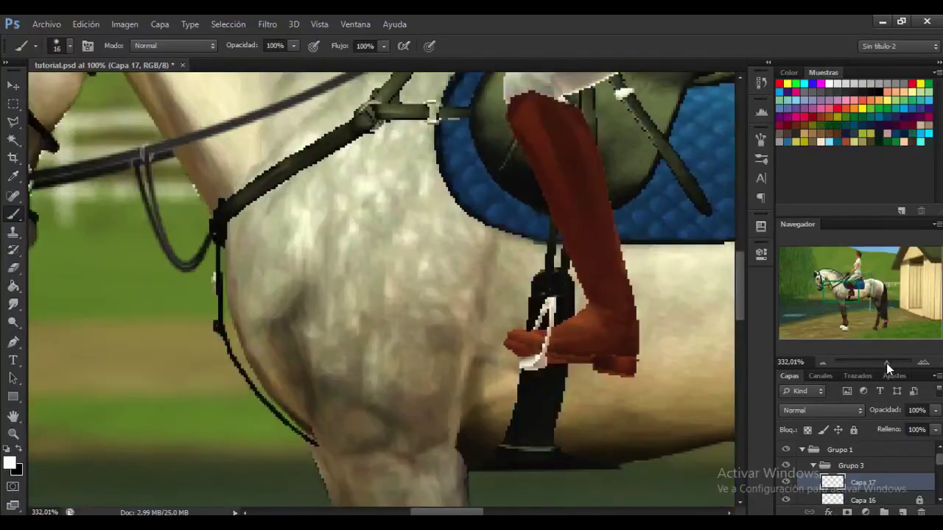
# Clone saddle-flap texture over the vertical strap behind the rider's boot, just below the thigh, on Capa 17.
pyautogui.moveTo(852, 285); pyautogui.dragTo(855, 289)
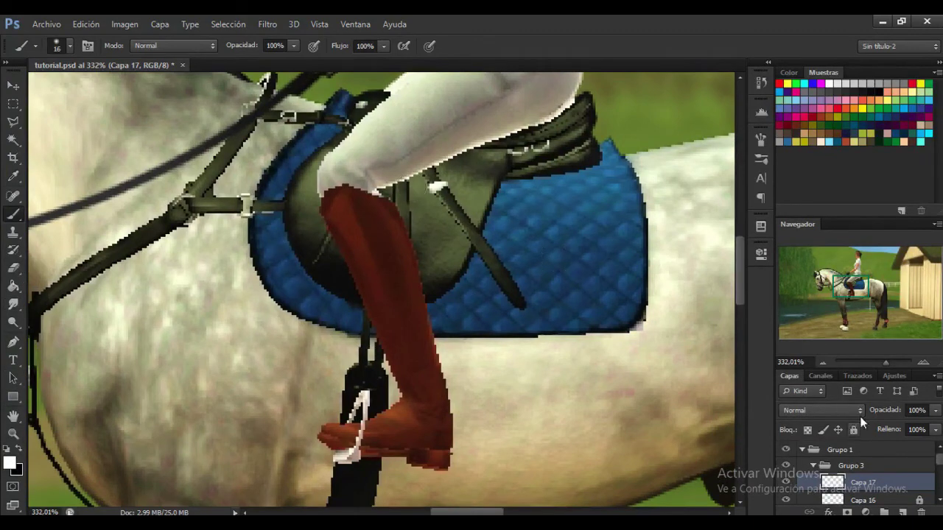
pyautogui.click(893, 362)
pyautogui.moveTo(851, 288); pyautogui.dragTo(852, 283)
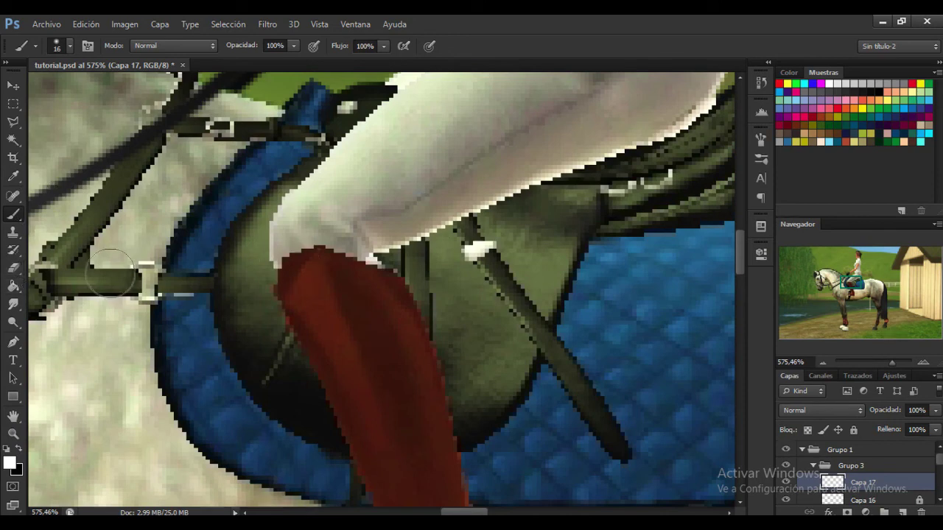
pyautogui.click(12, 233)
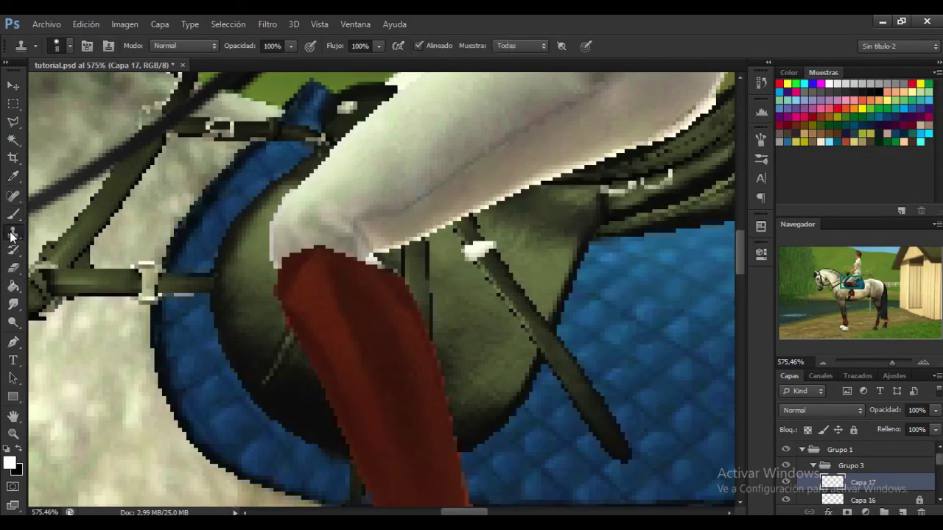
pyautogui.keyDown('alt'); pyautogui.click(456, 291); pyautogui.keyUp('alt')
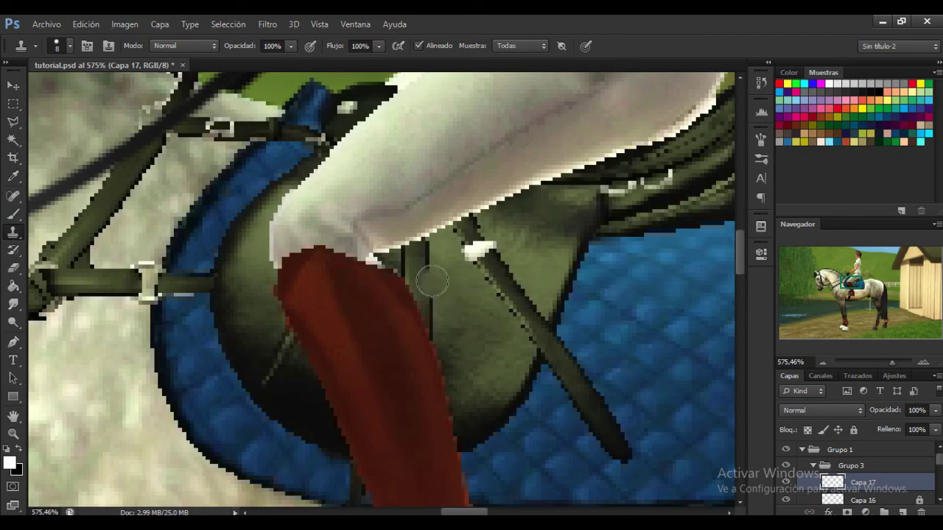
pyautogui.moveTo(432, 282)
pyautogui.mouseDown()
pyautogui.moveTo(434, 261)
pyautogui.moveTo(445, 335)
pyautogui.moveTo(415, 269)
pyautogui.moveTo(423, 258)
pyautogui.mouseUp()
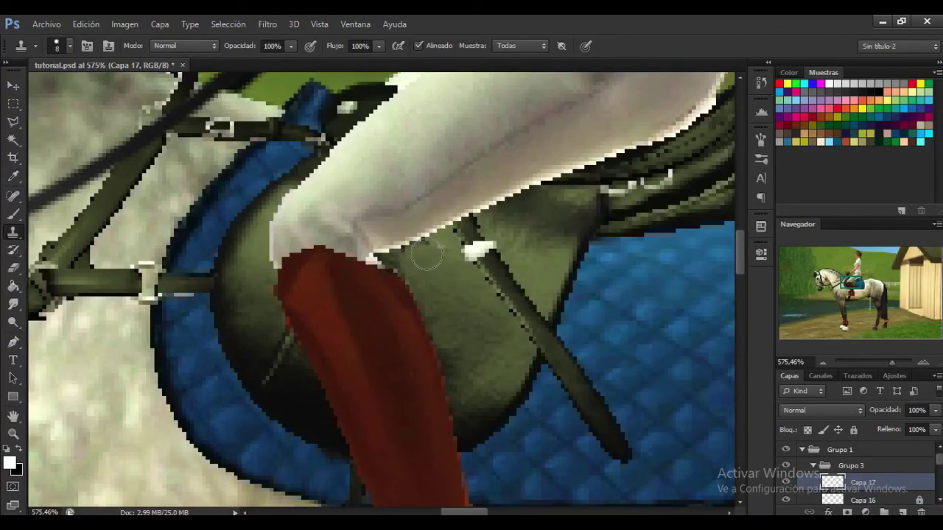
# Smudge the cloned saddle patch below the thigh with an 11 px soft brush at 50% intensity, and lock Capa 17.
pyautogui.click(875, 361)
pyautogui.moveTo(875, 361); pyautogui.dragTo(889, 363)
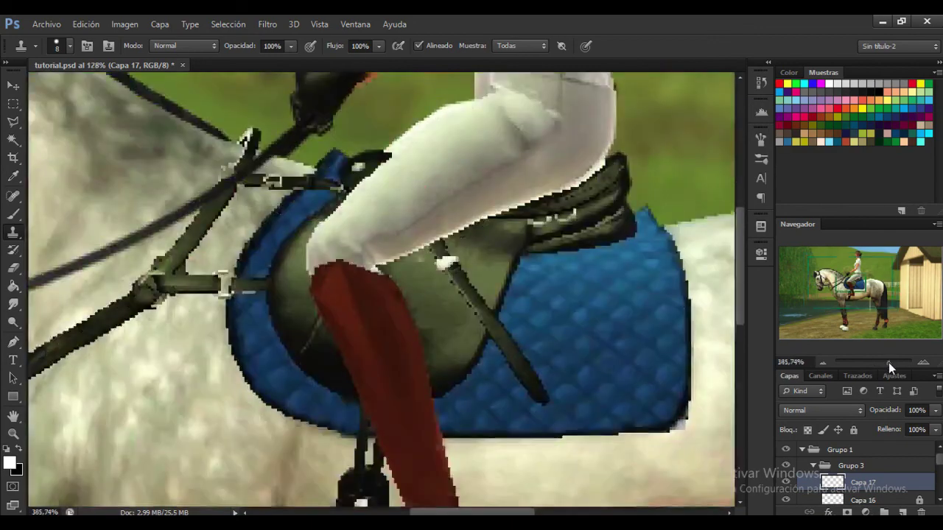
pyautogui.click(13, 305)
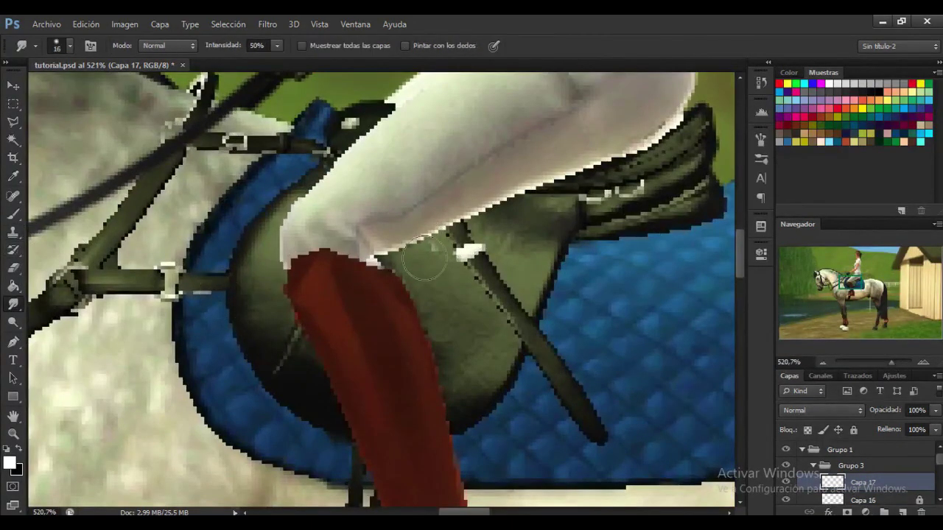
pyautogui.rightClick(472, 300)
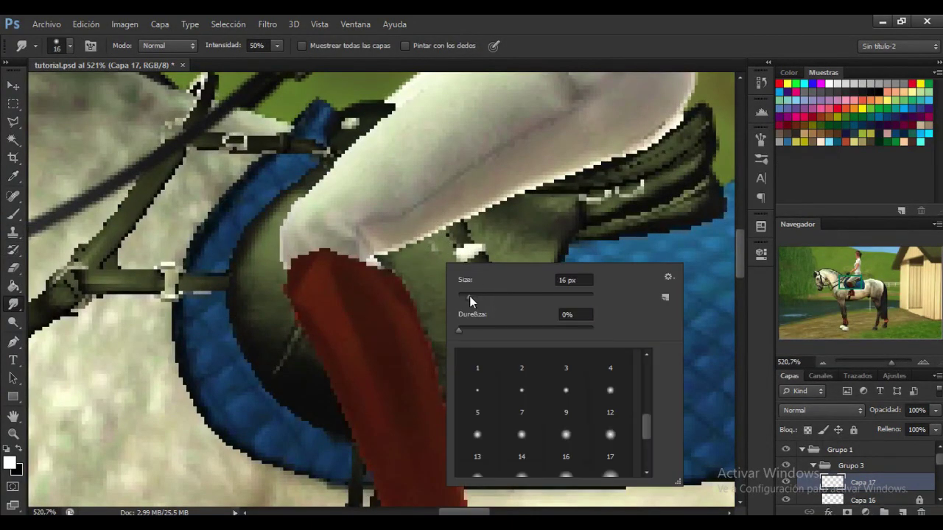
pyautogui.click(466, 294)
pyautogui.click(437, 251)
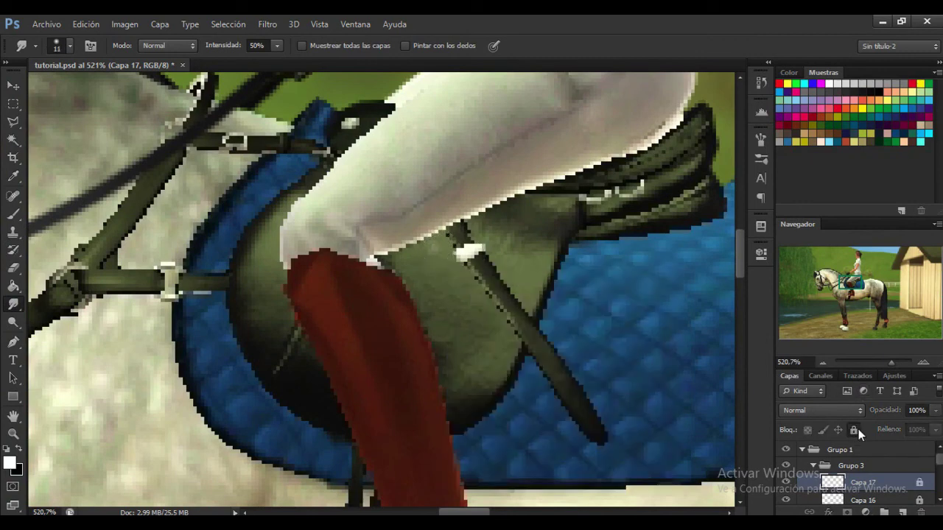
# Add a new layer above Capa 17, sample the dark colour of the saddle strap, and choose a hard round 5 px brush.
pyautogui.click(903, 512)
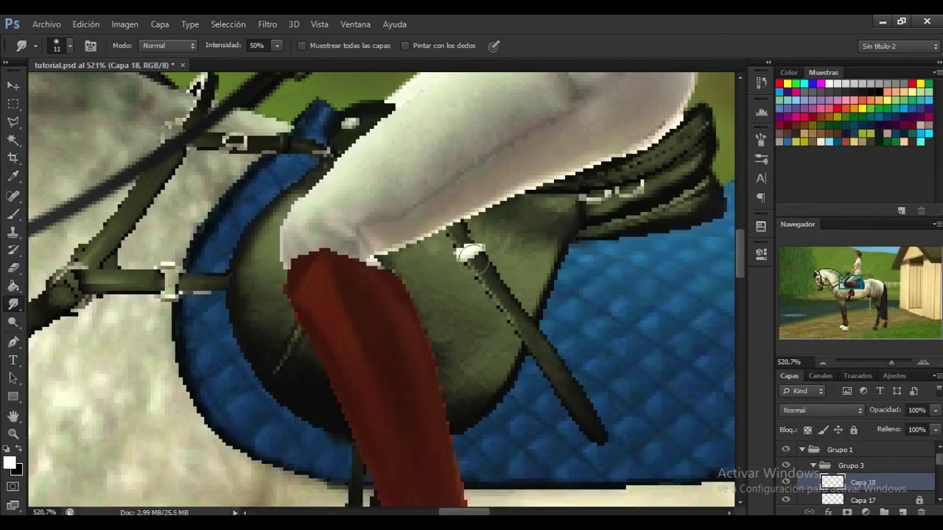
pyautogui.moveTo(854, 286); pyautogui.dragTo(854, 292)
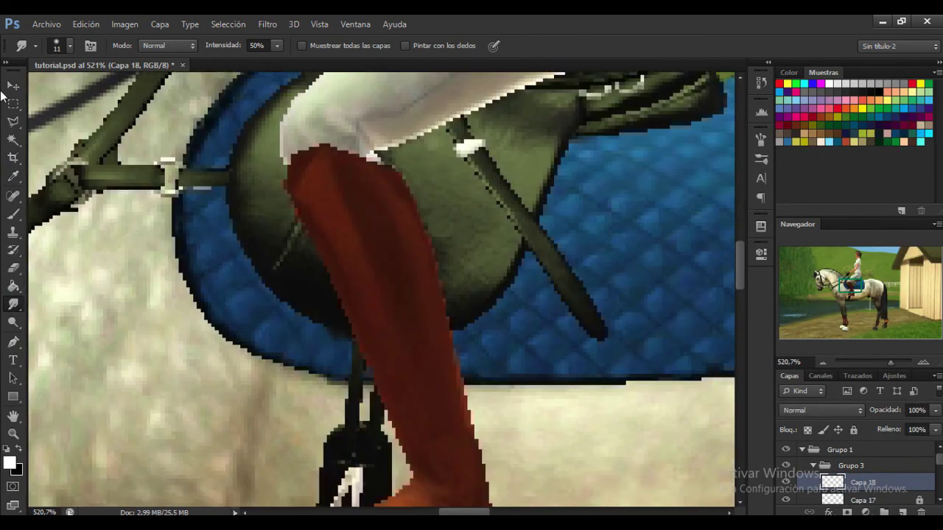
pyautogui.click(13, 176)
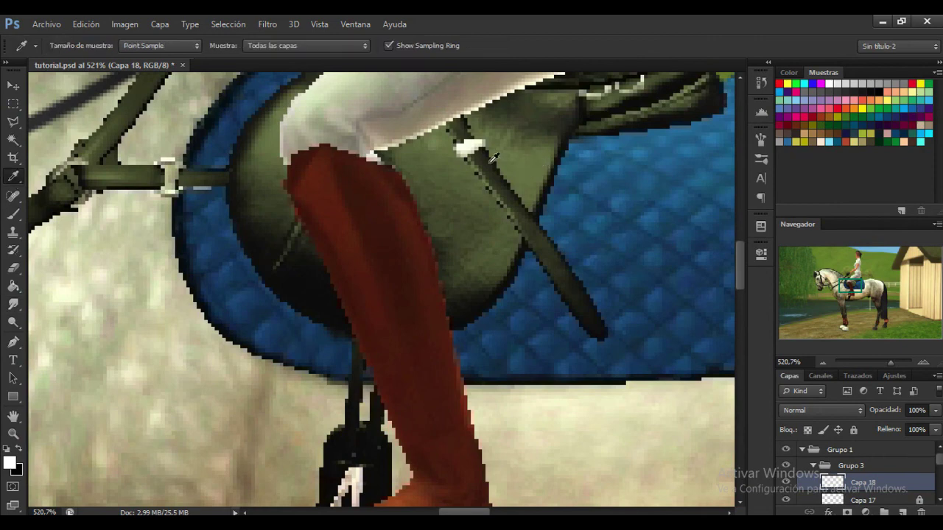
pyautogui.moveTo(485, 153); pyautogui.dragTo(495, 160)
pyautogui.click(13, 214)
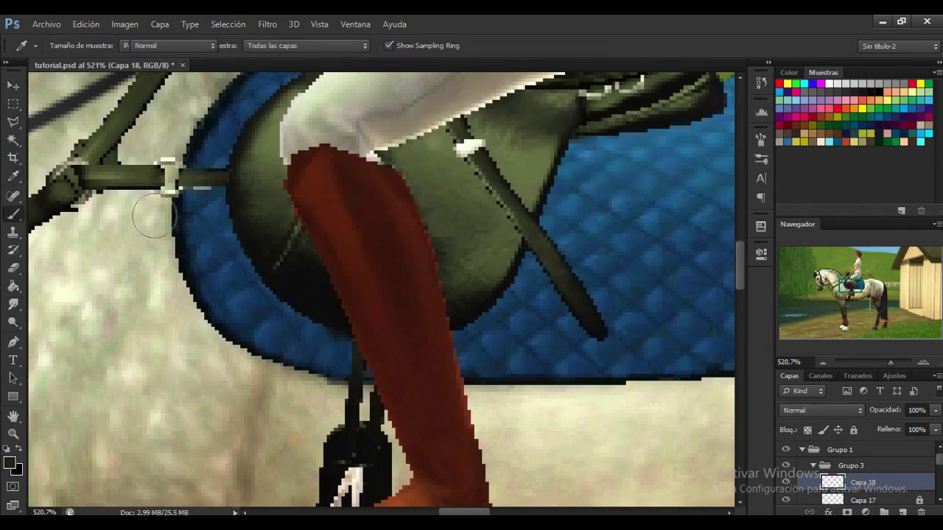
pyautogui.rightClick(518, 251)
pyautogui.moveTo(709, 402); pyautogui.dragTo(710, 336)
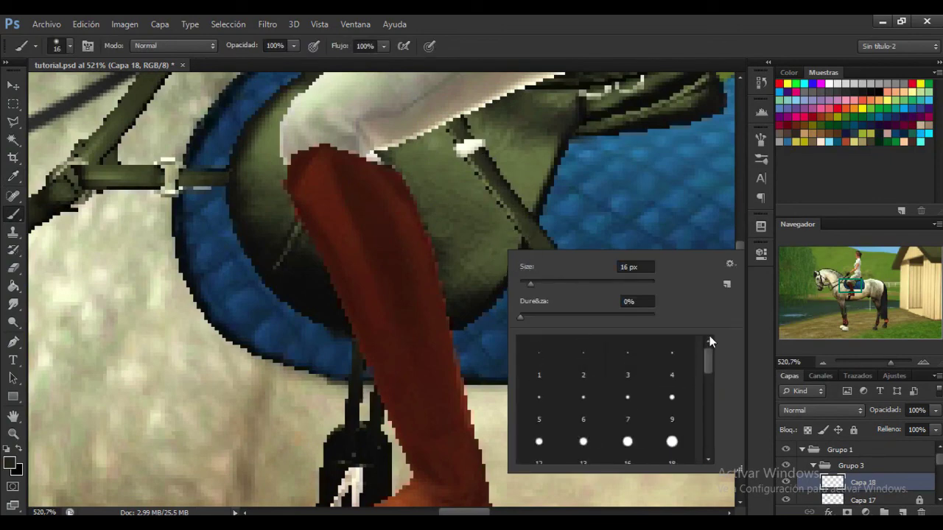
pyautogui.click(541, 401)
pyautogui.click(637, 22)
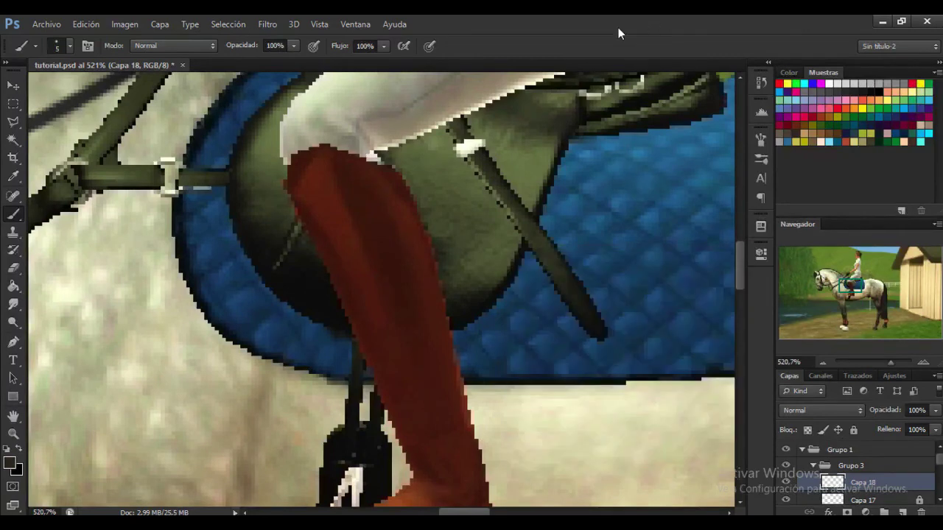
# Draw a straight path from the top of the stirrup up to the rider's thigh and stroke it with the brush.
pyautogui.click(13, 342)
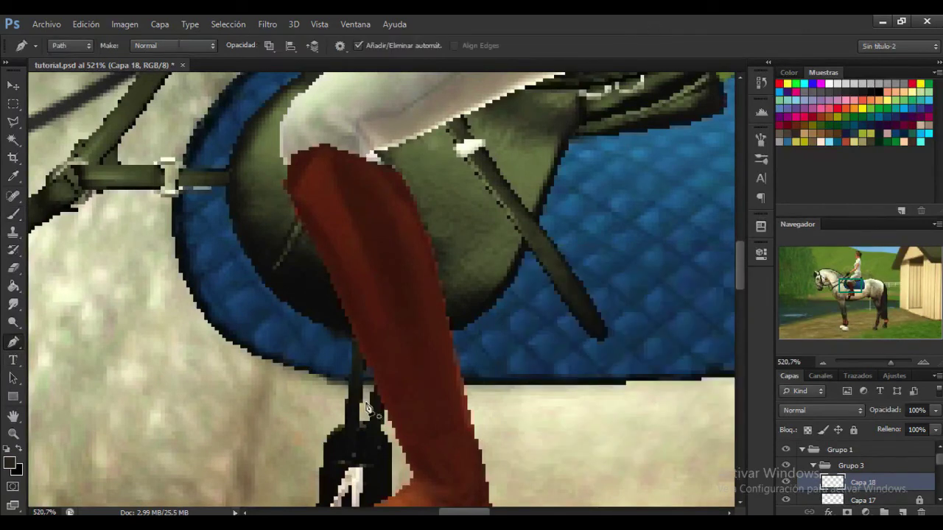
pyautogui.click(354, 479)
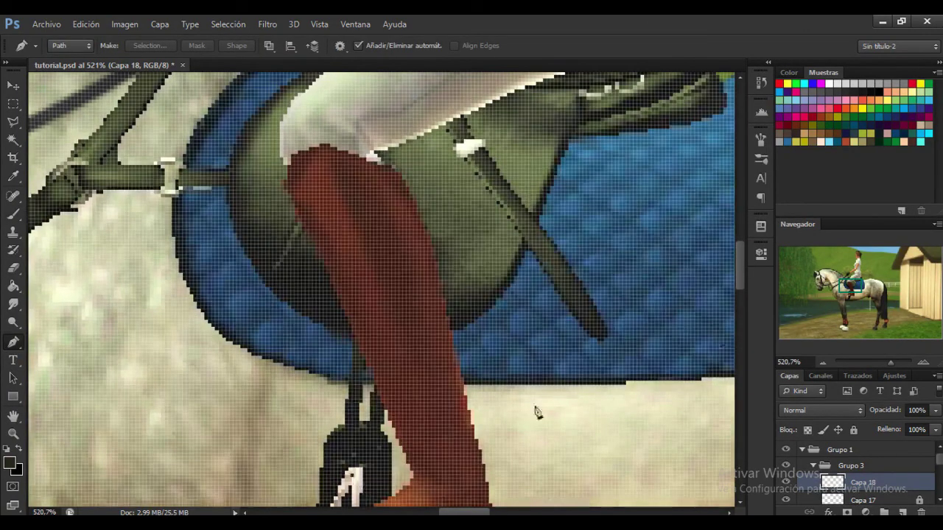
pyautogui.moveTo(889, 365); pyautogui.dragTo(887, 364)
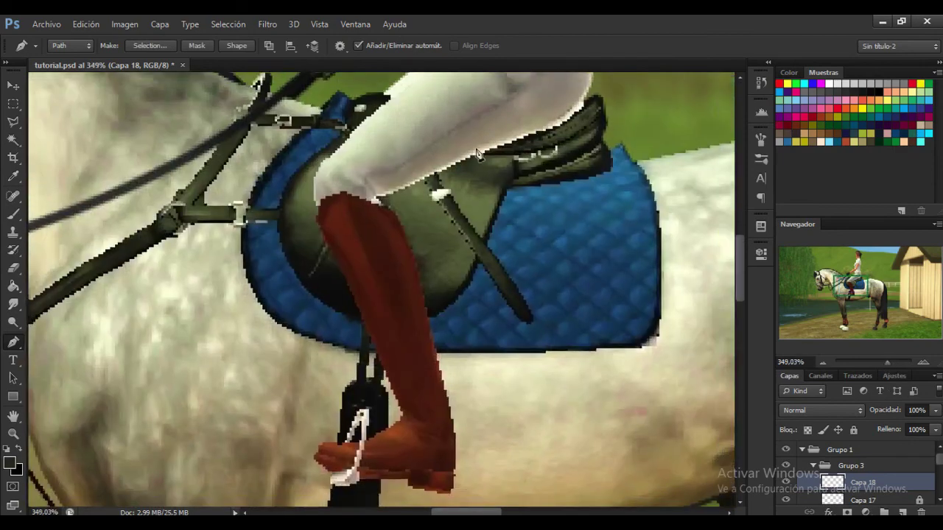
pyautogui.click(383, 137)
pyautogui.rightClick(378, 251)
pyautogui.click(448, 298)
pyautogui.click(579, 193)
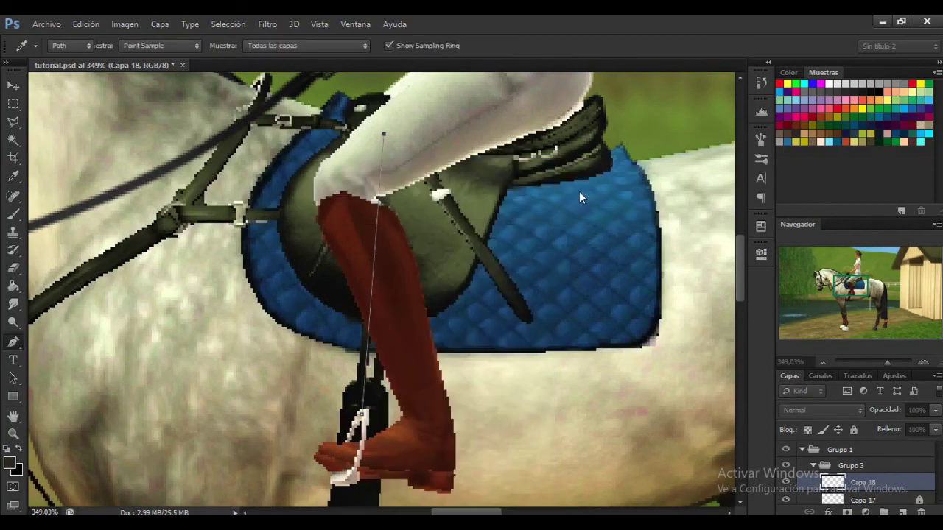
# Remove the working path from the stirrup strap, keeping only the painted stroke.
pyautogui.press('p')
pyautogui.rightClick(395, 259)
pyautogui.click(446, 266)
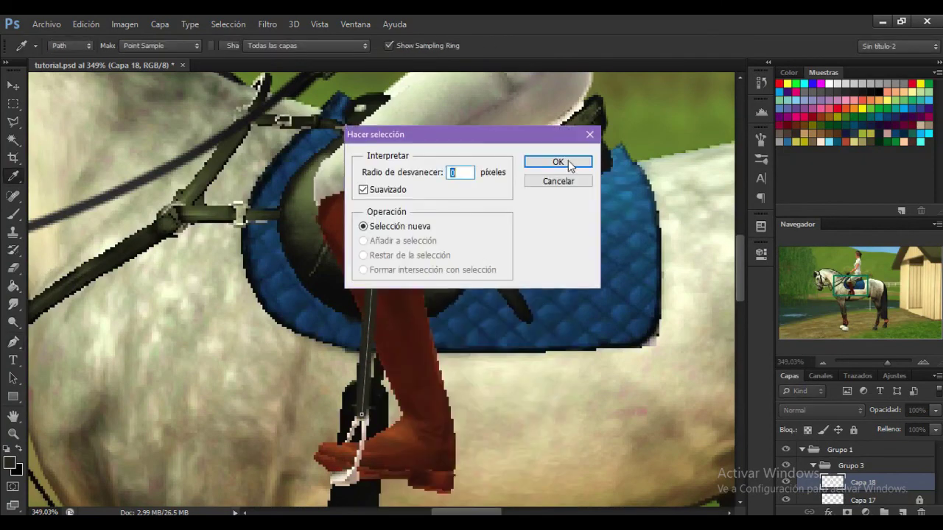
pyautogui.click(568, 159)
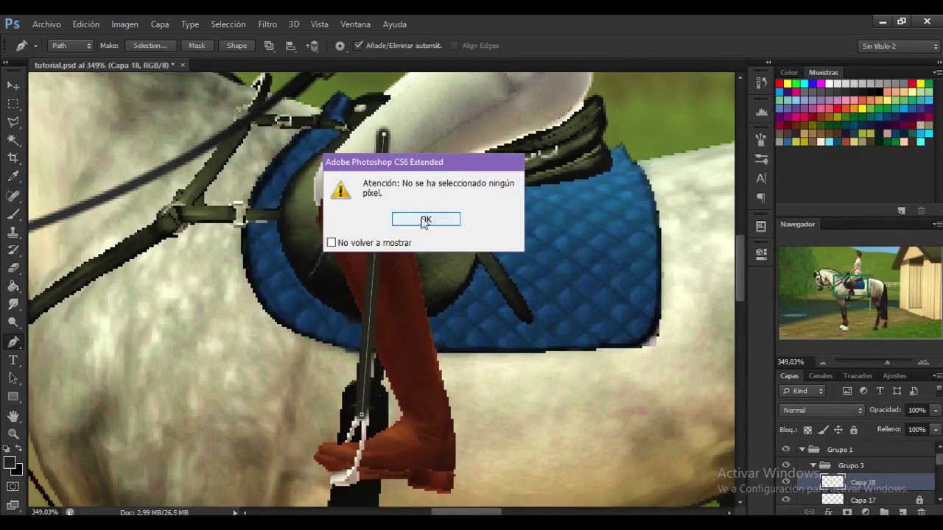
pyautogui.click(413, 222)
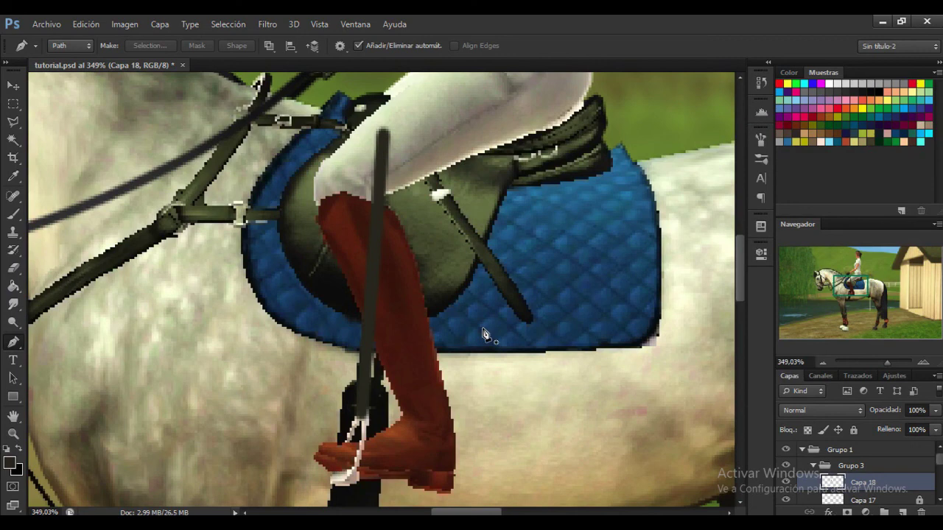
# Erase the parts of the strap covering the boot and breeches with a 7 px eraser, and compare with the layer hidden.
pyautogui.click(14, 268)
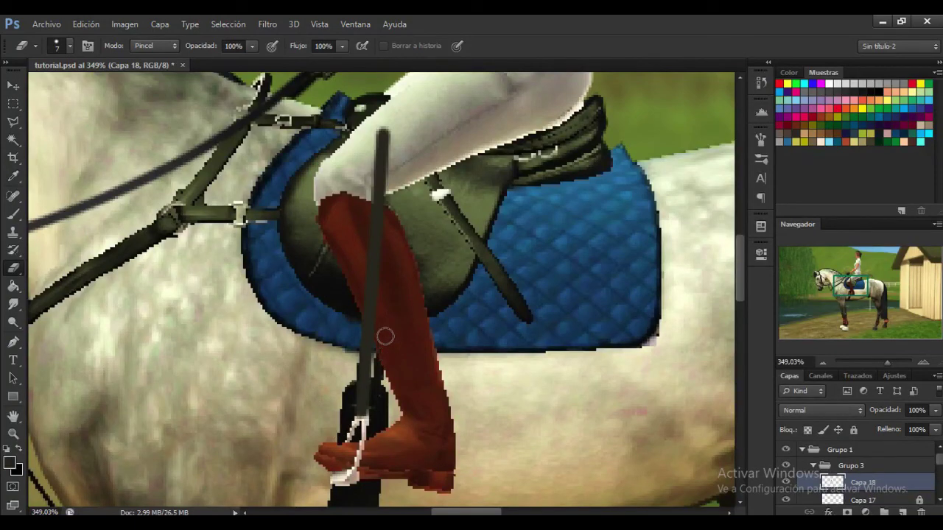
pyautogui.moveTo(395, 339)
pyautogui.mouseDown()
pyautogui.moveTo(343, 246)
pyautogui.moveTo(375, 274)
pyautogui.moveTo(360, 212)
pyautogui.moveTo(390, 219)
pyautogui.moveTo(371, 206)
pyautogui.moveTo(369, 229)
pyautogui.mouseUp()
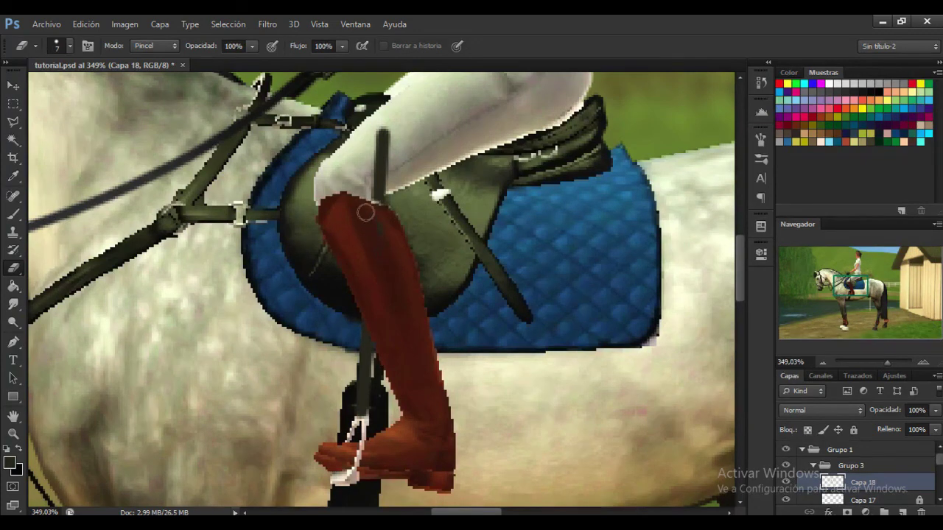
pyautogui.moveTo(386, 184)
pyautogui.mouseDown()
pyautogui.moveTo(354, 211)
pyautogui.moveTo(369, 179)
pyautogui.moveTo(406, 156)
pyautogui.moveTo(376, 171)
pyautogui.moveTo(387, 129)
pyautogui.moveTo(374, 198)
pyautogui.mouseUp()
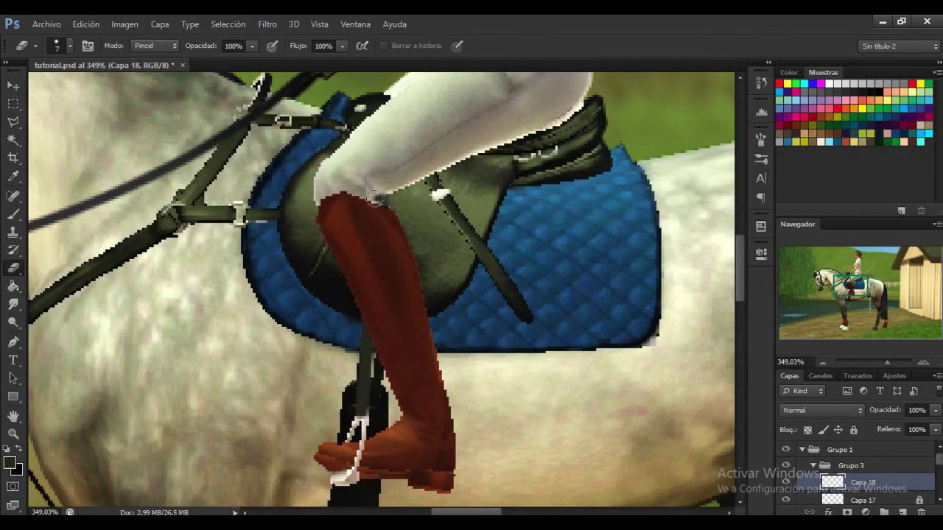
pyautogui.click(787, 483)
pyautogui.click(787, 483)
pyautogui.click(786, 483)
# Lighten the visible stirrup strap with the Dodge tool, using a soft 12 px brush on midtones at 50% exposure.
pyautogui.click(14, 324)
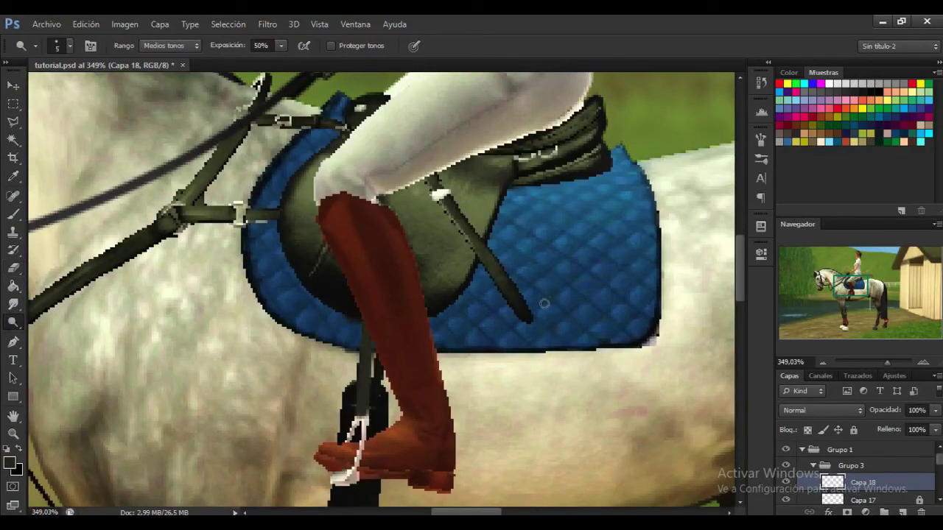
pyautogui.rightClick(545, 303)
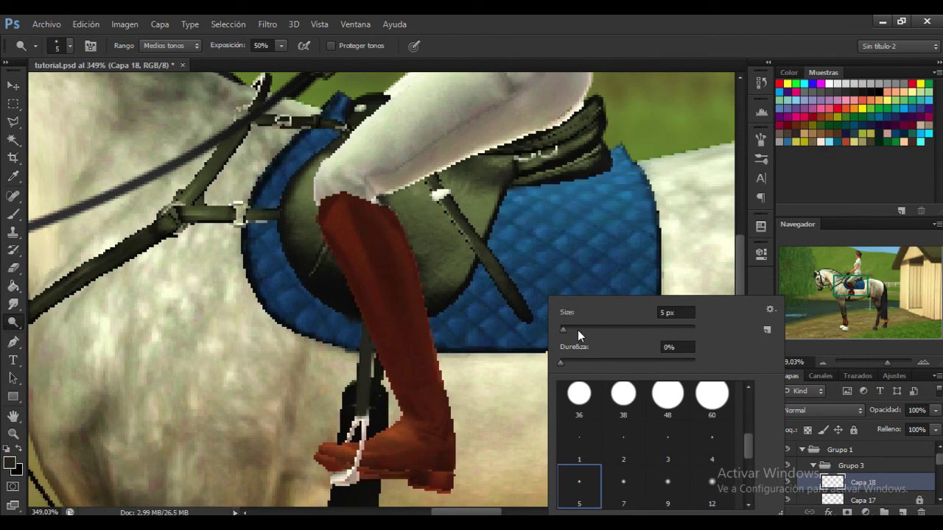
pyautogui.scroll(-1, 749, 448)
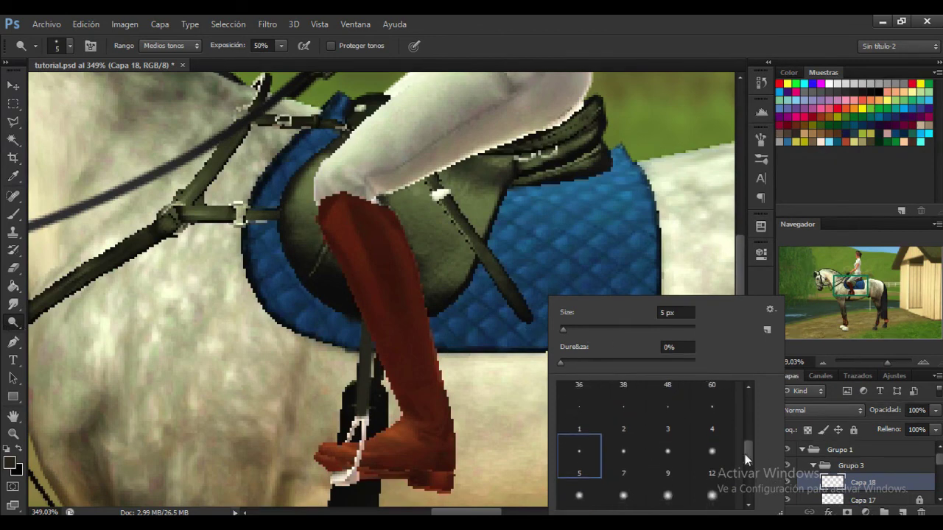
pyautogui.click(712, 450)
pyautogui.moveTo(375, 402)
pyautogui.mouseDown()
pyautogui.moveTo(378, 411)
pyautogui.moveTo(331, 341)
pyautogui.mouseUp()
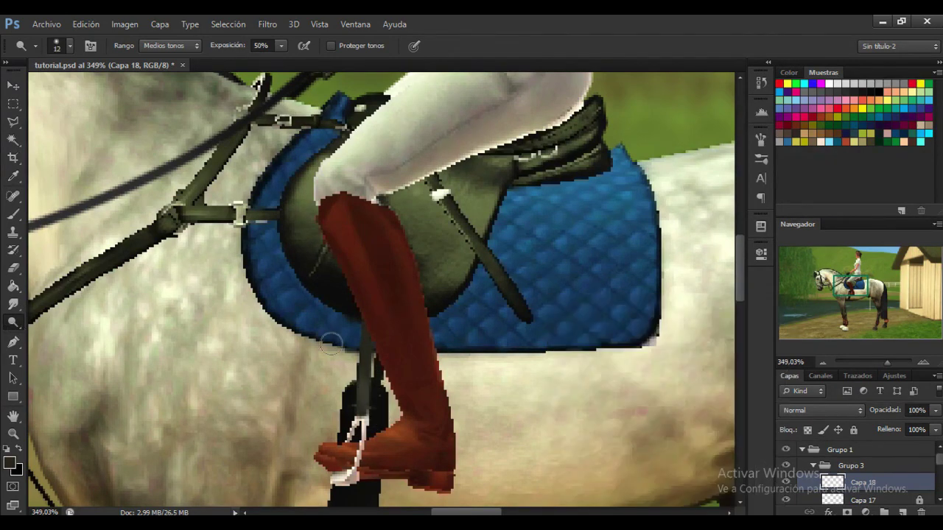
pyautogui.moveTo(402, 425); pyautogui.dragTo(327, 274)
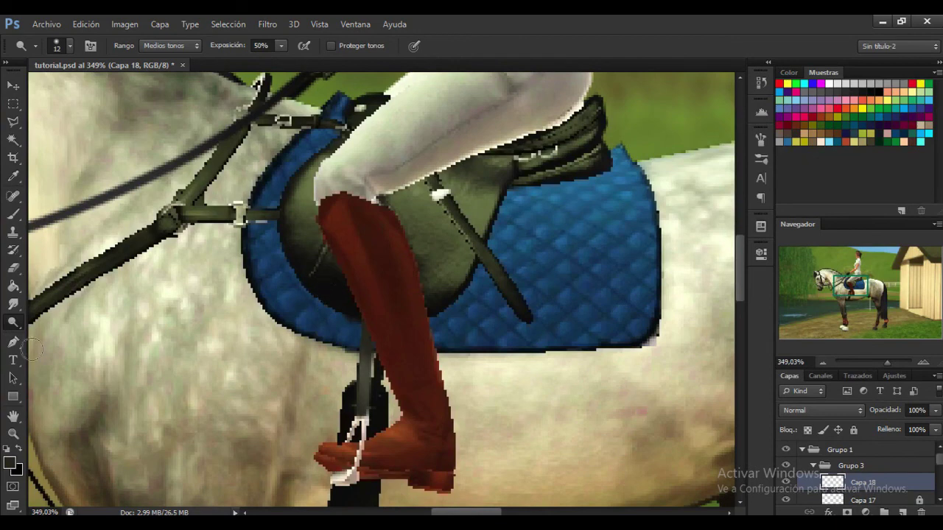
# Shade the stirrup strap with the Burn tool, using an 11 px brush on midtones at 75% exposure.
pyautogui.rightClick(11, 326)
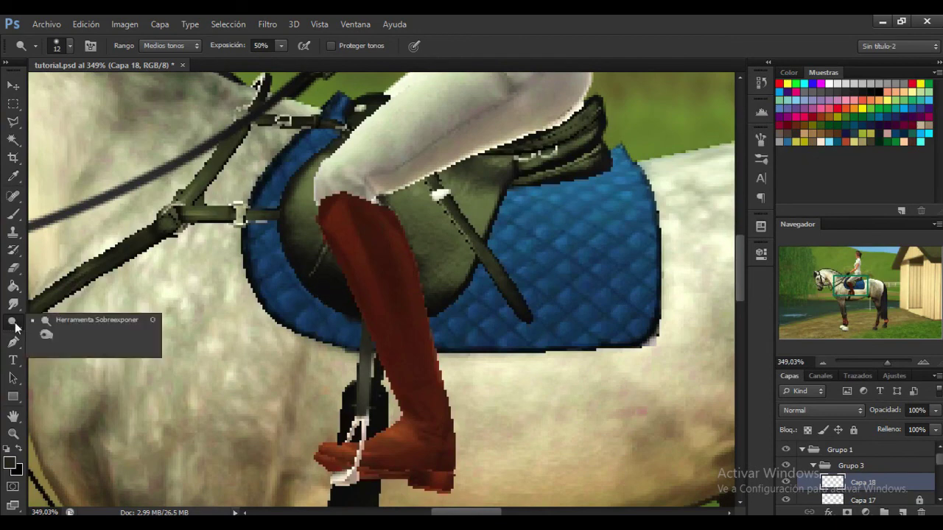
pyautogui.click(90, 333)
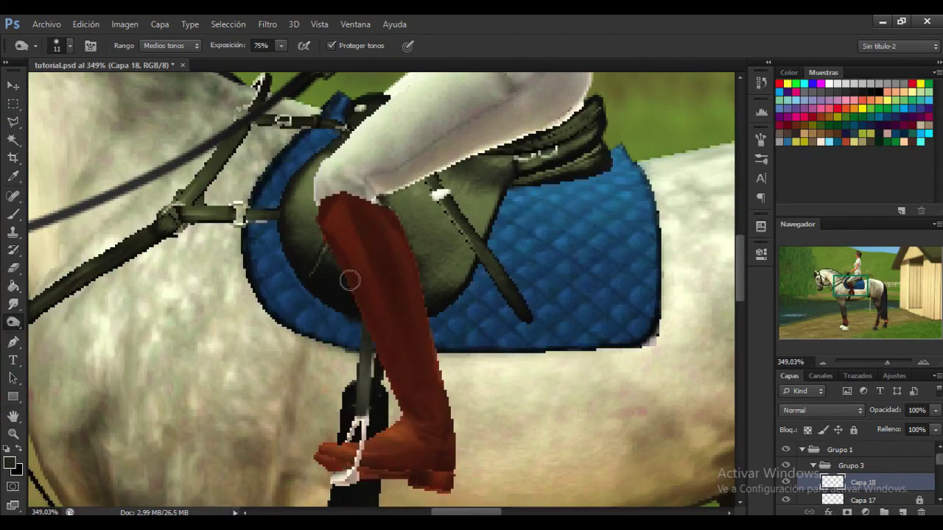
pyautogui.moveTo(341, 291)
pyautogui.mouseDown()
pyautogui.moveTo(339, 263)
pyautogui.moveTo(345, 379)
pyautogui.moveTo(371, 339)
pyautogui.moveTo(367, 329)
pyautogui.moveTo(365, 468)
pyautogui.mouseUp()
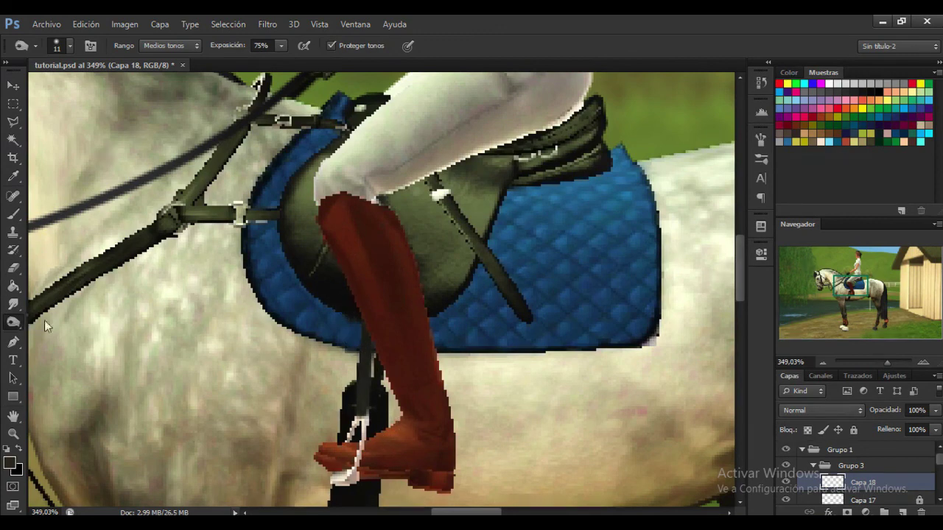
# Dodge a highlight onto the stirrup strap with the 12 px brush at 50% exposure, and lock Capa 18.
pyautogui.rightClick(13, 322)
pyautogui.click(64, 320)
pyautogui.moveTo(353, 376)
pyautogui.mouseDown()
pyautogui.moveTo(394, 415)
pyautogui.moveTo(381, 365)
pyautogui.mouseUp()
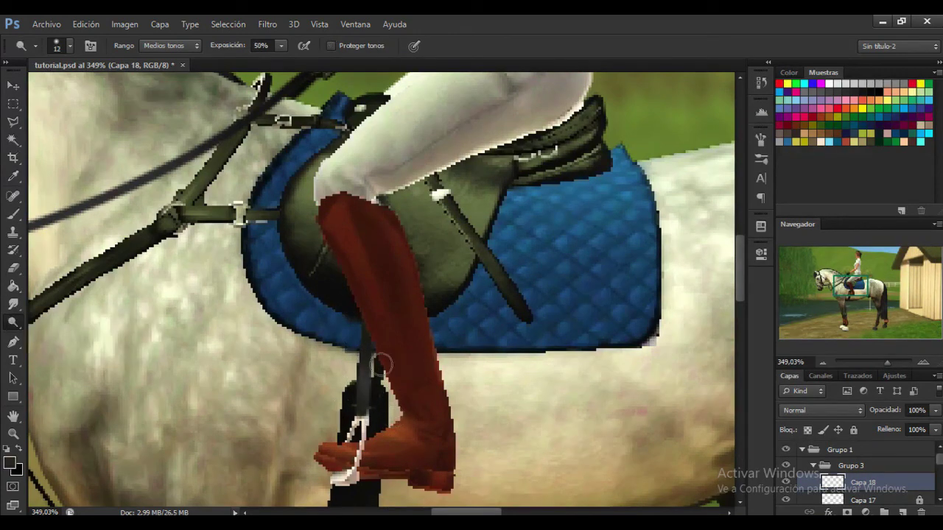
pyautogui.moveTo(887, 359); pyautogui.dragTo(872, 360)
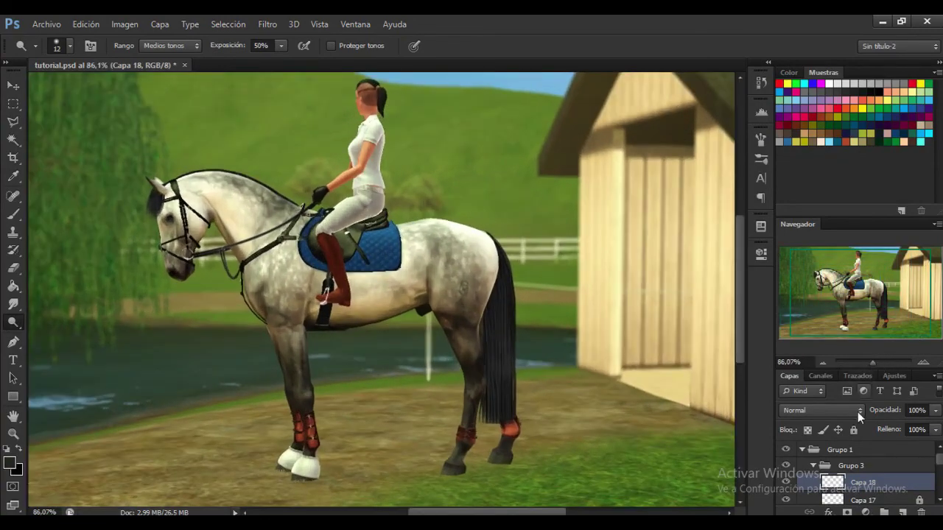
pyautogui.click(852, 429)
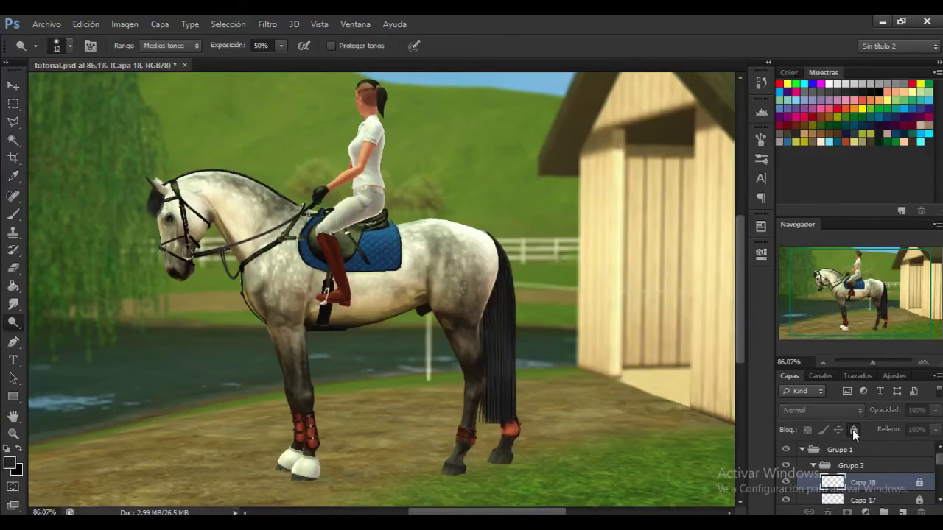